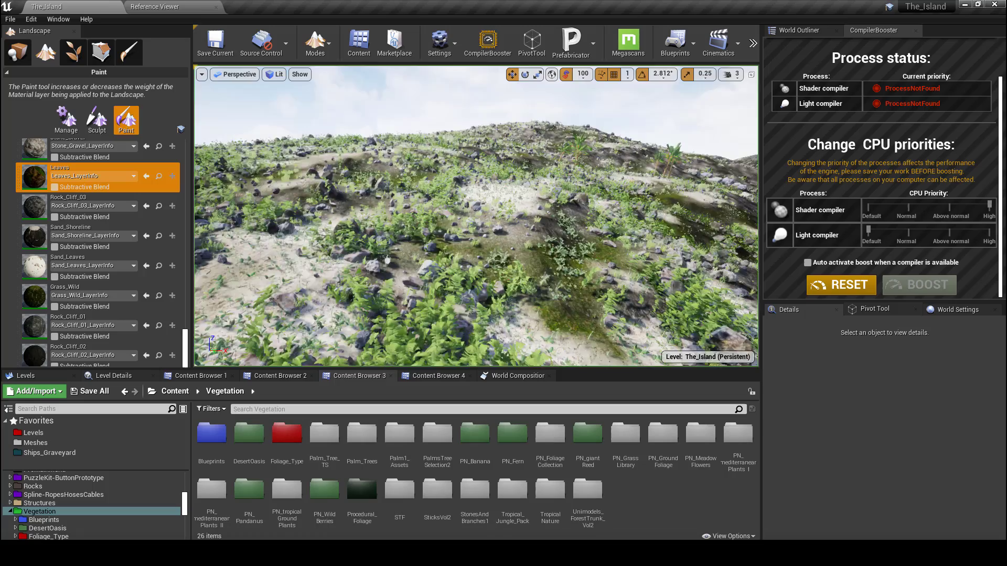
# Look through the landscape's paint layer list for the Seaweed_01 and Seaweed_02 layers
pyautogui.moveTo(387, 260); pyautogui.dragTo(446, 261, button='right')
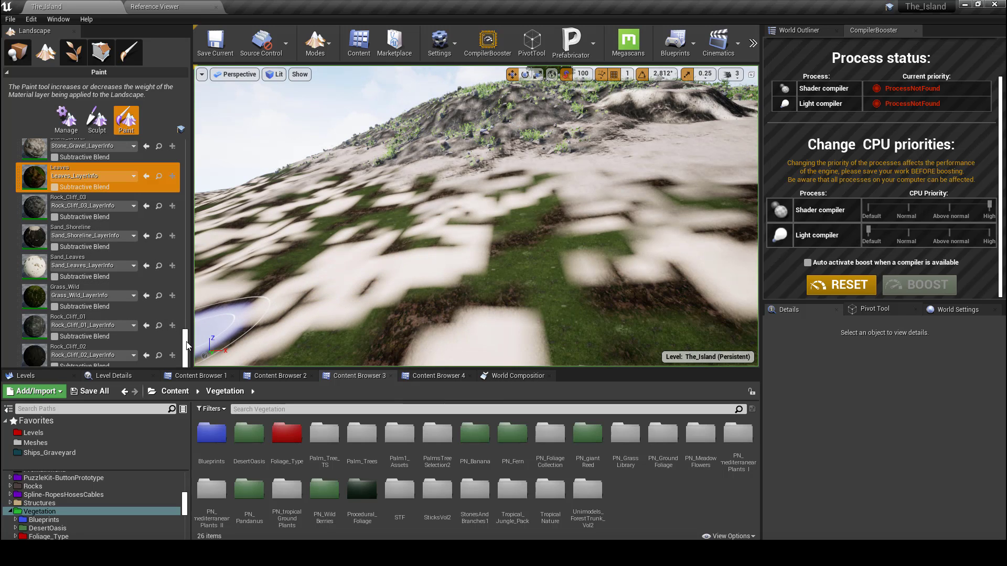
pyautogui.moveTo(186, 346); pyautogui.dragTo(190, 375)
pyautogui.scroll(2, 113, 267)
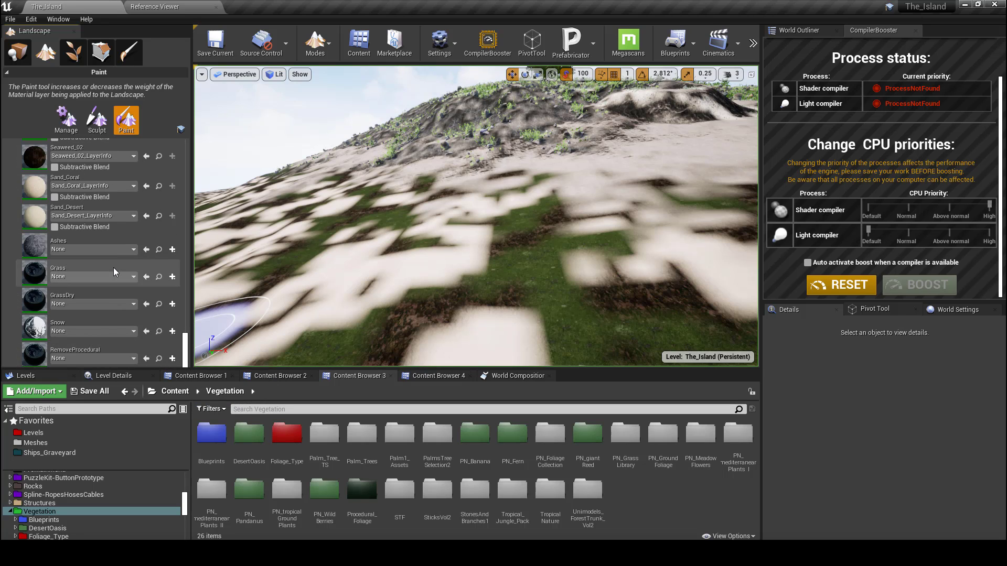
pyautogui.scroll(3, 113, 268)
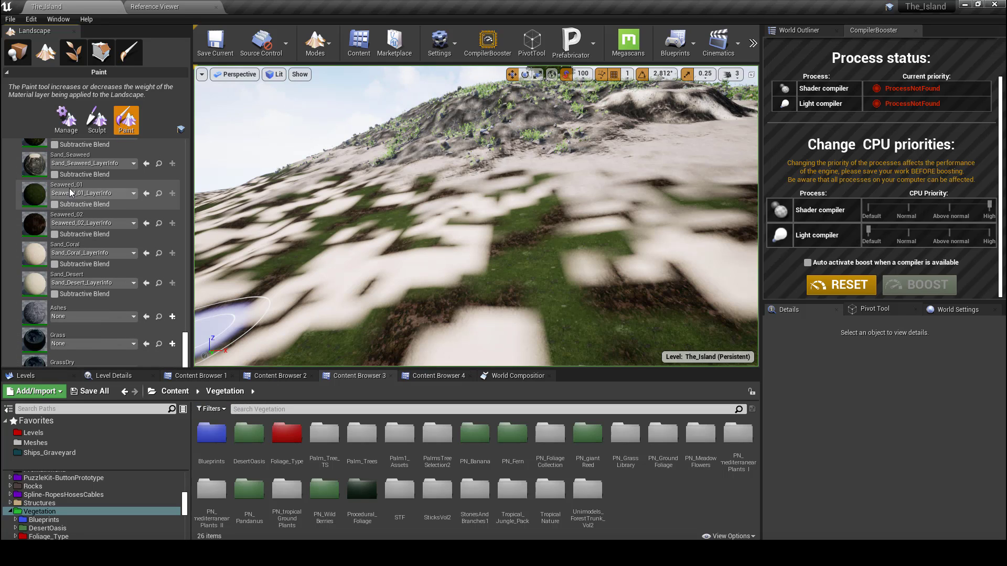
# Show the GrassTypes folder, close the Rock_Cliff_03 grass type editor and maximize the M_Landscape material editor
pyautogui.click(445, 377)
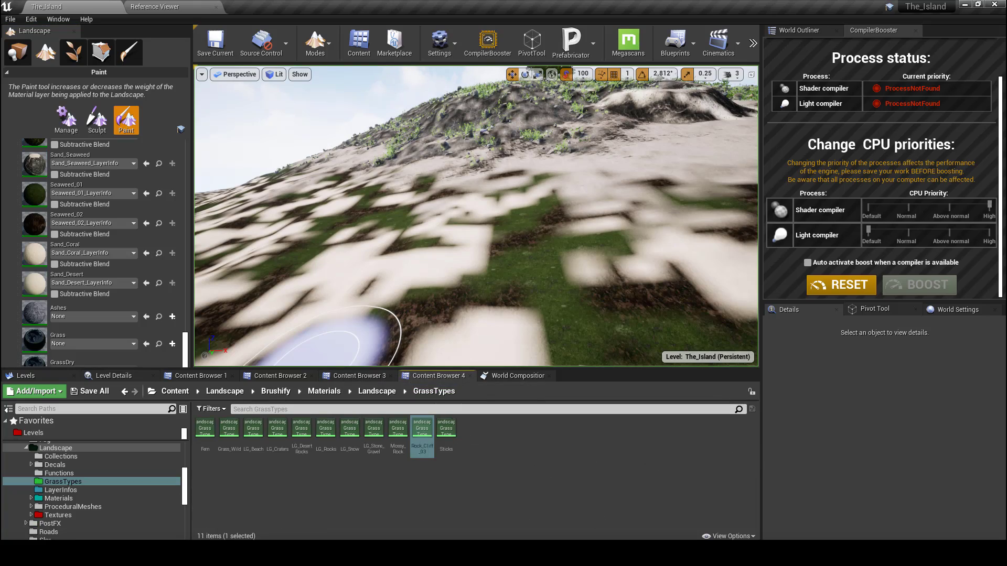
pyautogui.moveTo(554, 554)
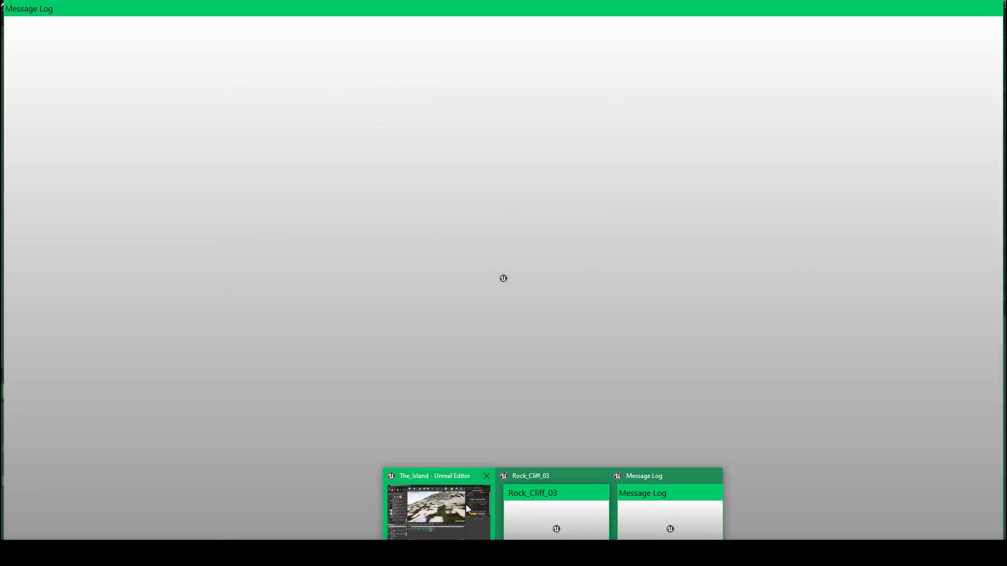
pyautogui.click(534, 512)
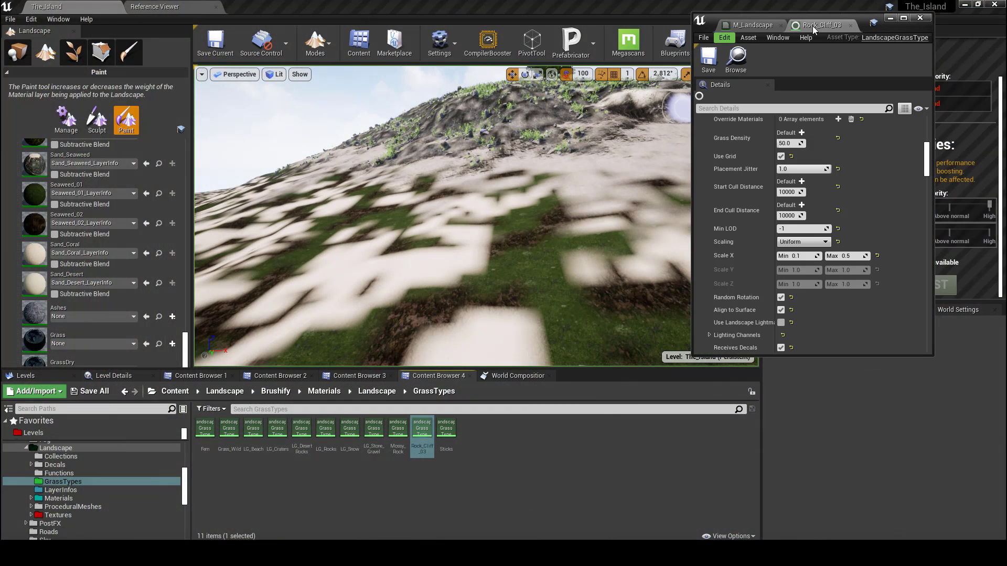
pyautogui.click(851, 25)
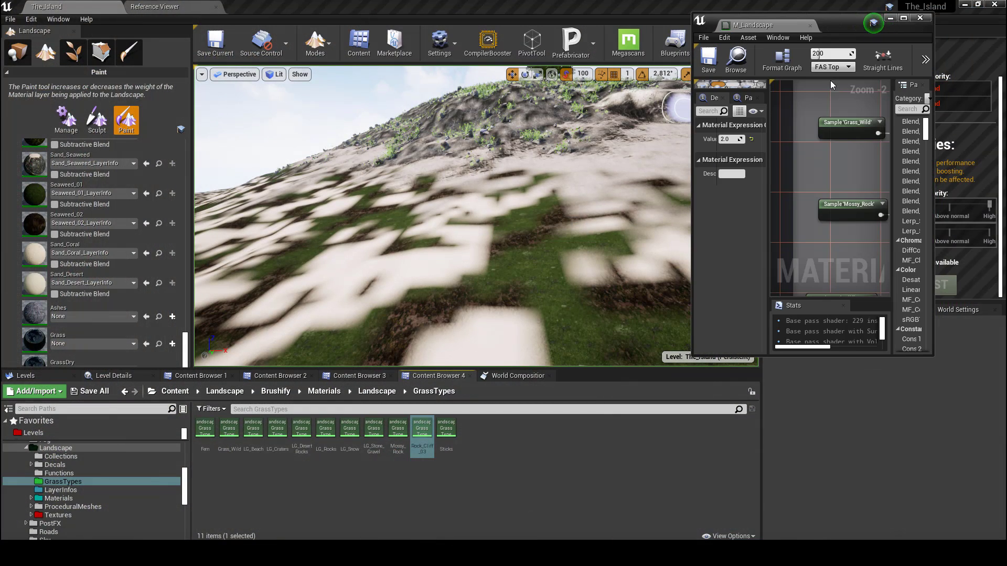
pyautogui.click(903, 19)
# Examine the Grass output node and trace its Sand_Shoreline input back to the Beach Pebbles nodes
pyautogui.scroll(-2, 614, 276)
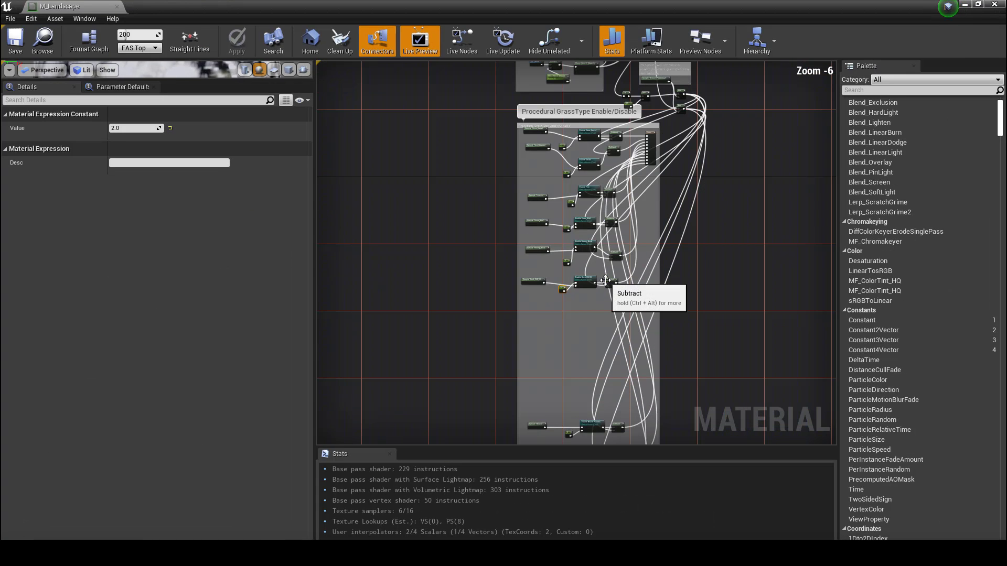
pyautogui.scroll(3, 649, 177)
pyautogui.moveTo(772, 216); pyautogui.dragTo(762, 238, button='right')
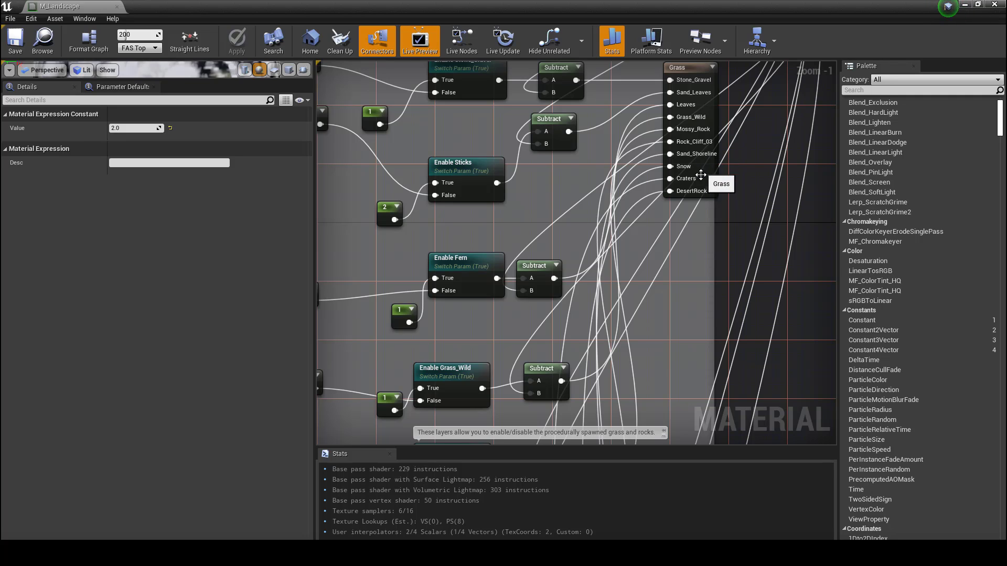
pyautogui.moveTo(697, 244); pyautogui.dragTo(691, 217, button='right')
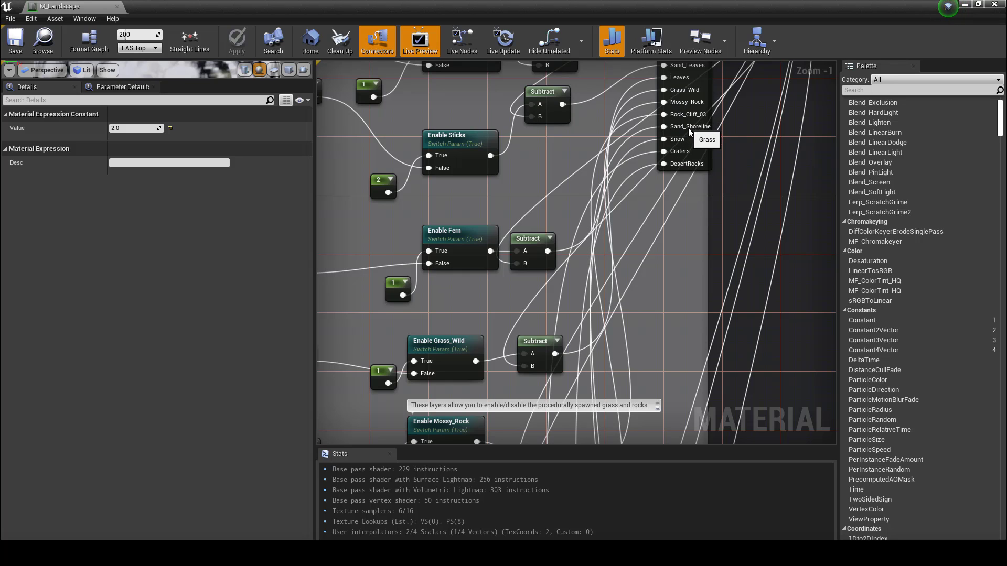
pyautogui.click(632, 135)
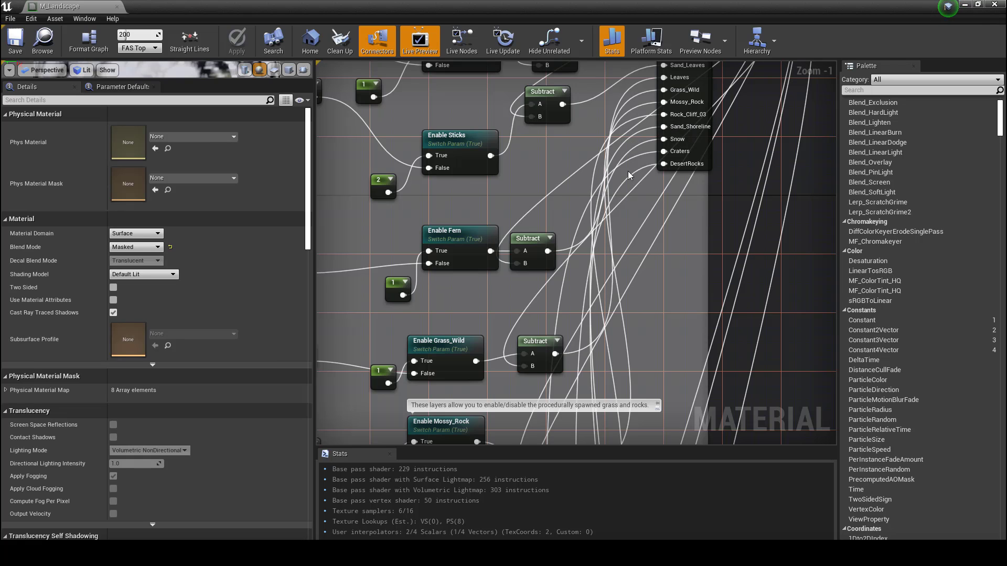
pyautogui.scroll(-5, 624, 189)
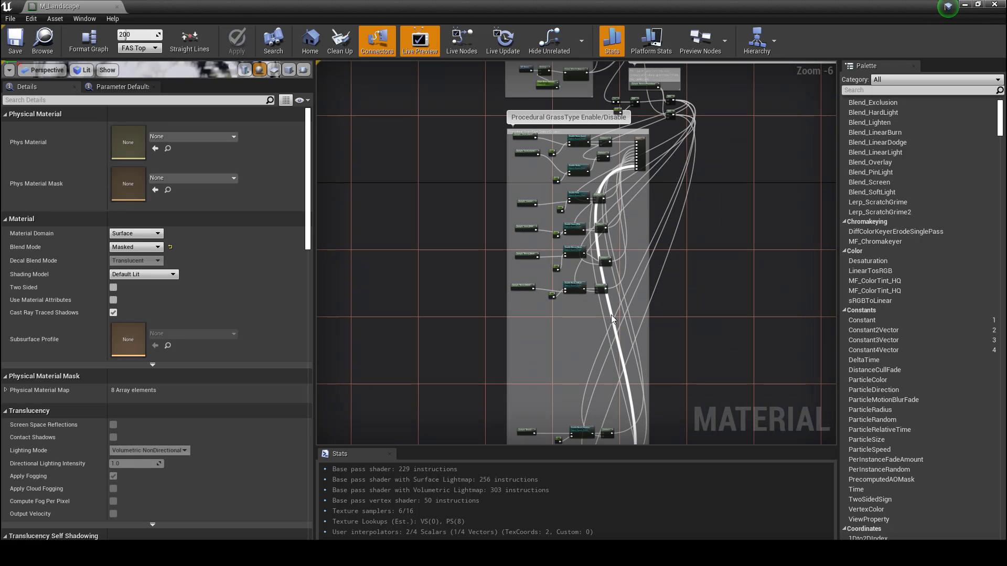
pyautogui.scroll(3, 611, 315)
pyautogui.moveTo(655, 146); pyautogui.dragTo(650, 378, button='right')
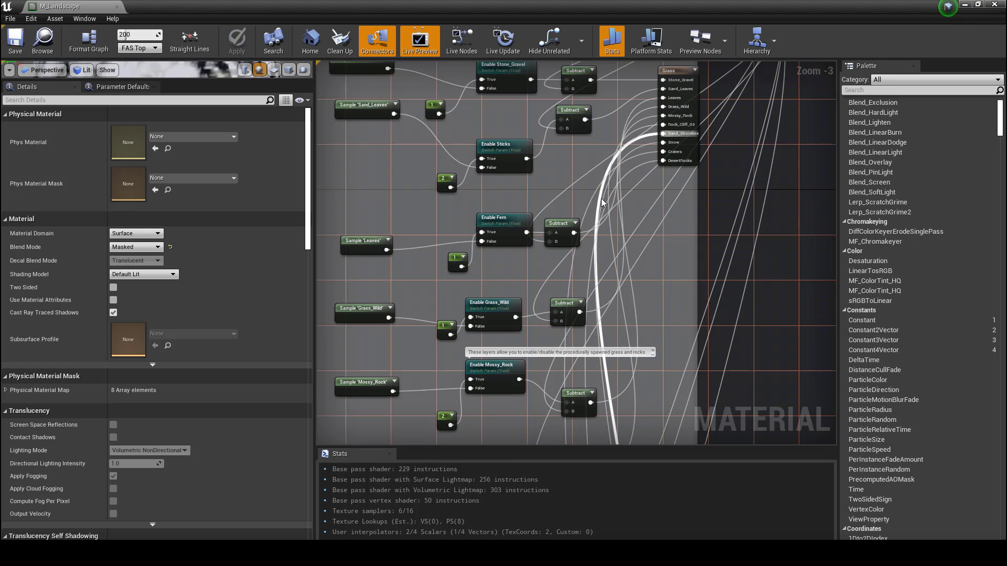
pyautogui.scroll(-3, 601, 198)
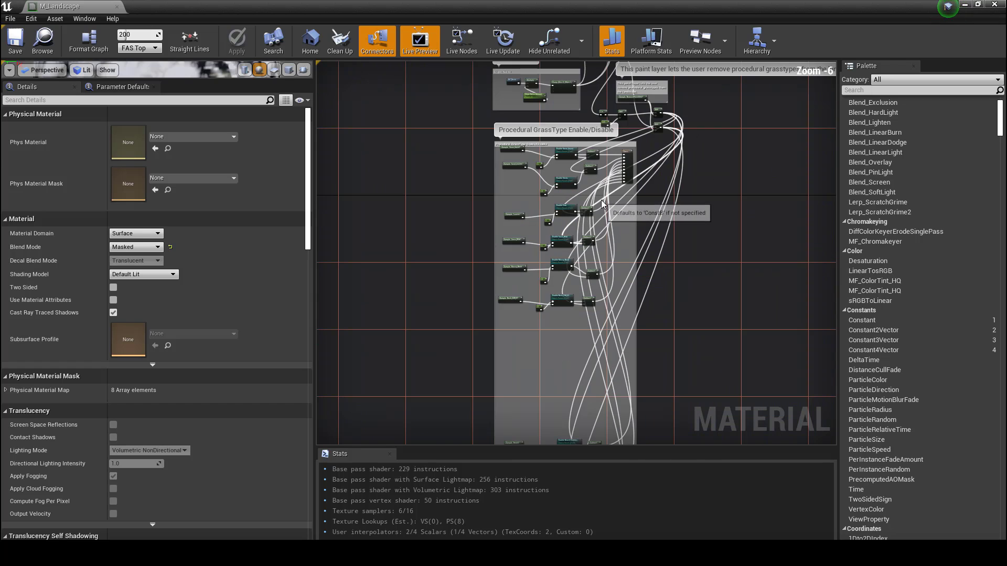
pyautogui.click(602, 378)
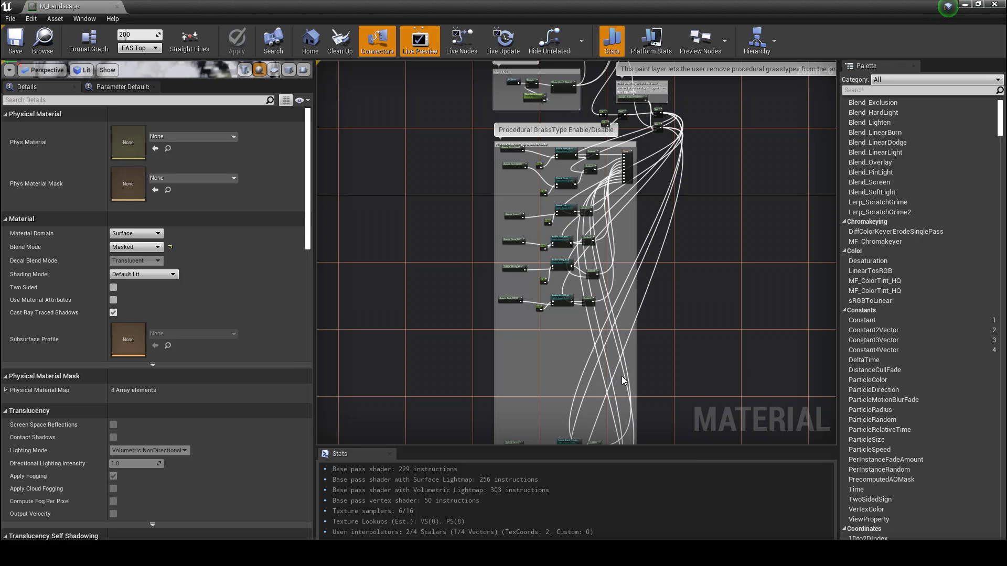
pyautogui.scroll(3, 621, 394)
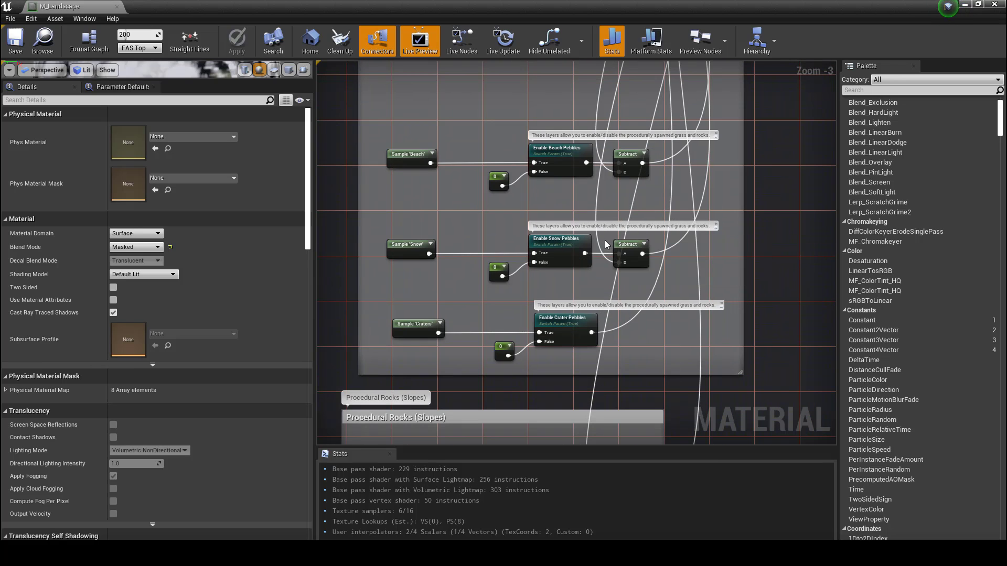
# Move the whole Beach Pebbles node group up, directly beneath the Rock_Cliff_03 nodes in the Procedural GrassType section
pyautogui.moveTo(674, 229); pyautogui.dragTo(691, 191)
pyautogui.scroll(-5, 676, 209)
pyautogui.moveTo(640, 153); pyautogui.dragTo(578, 251, button='right')
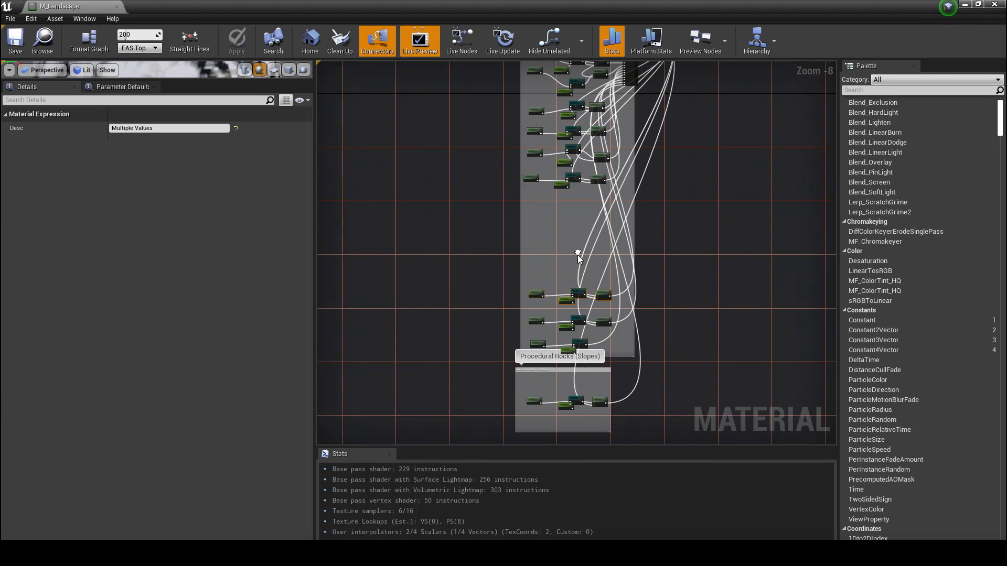
pyautogui.moveTo(578, 289); pyautogui.dragTo(577, 210)
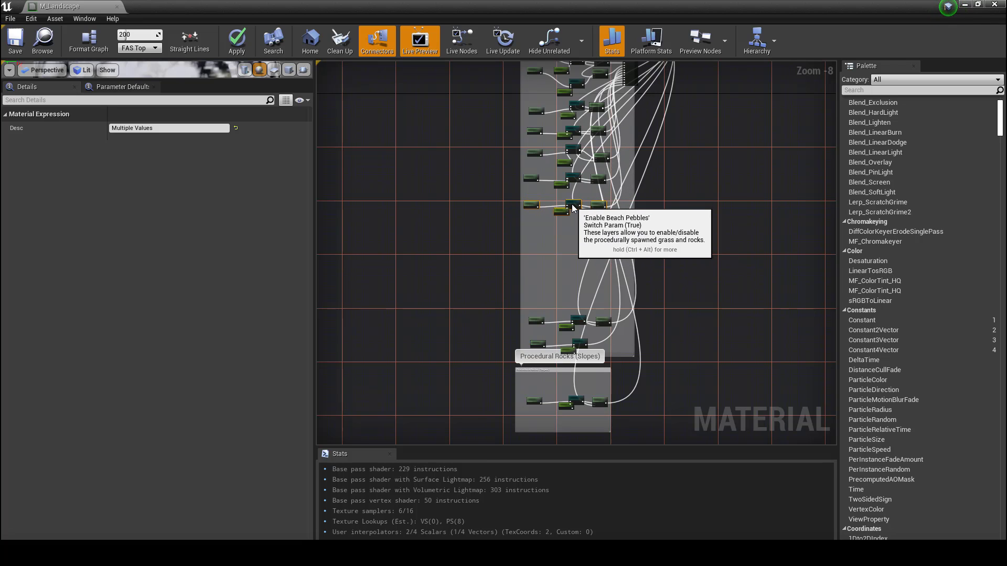
# Change the parameter name of the Beach layer sample node to Seaweed_01
pyautogui.scroll(4, 579, 209)
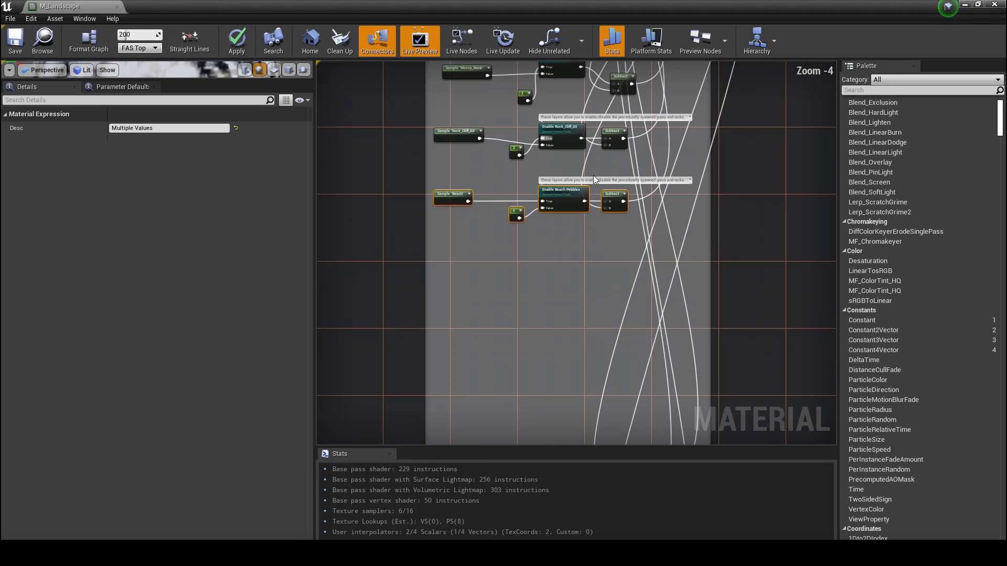
pyautogui.moveTo(588, 210); pyautogui.dragTo(610, 254, button='right')
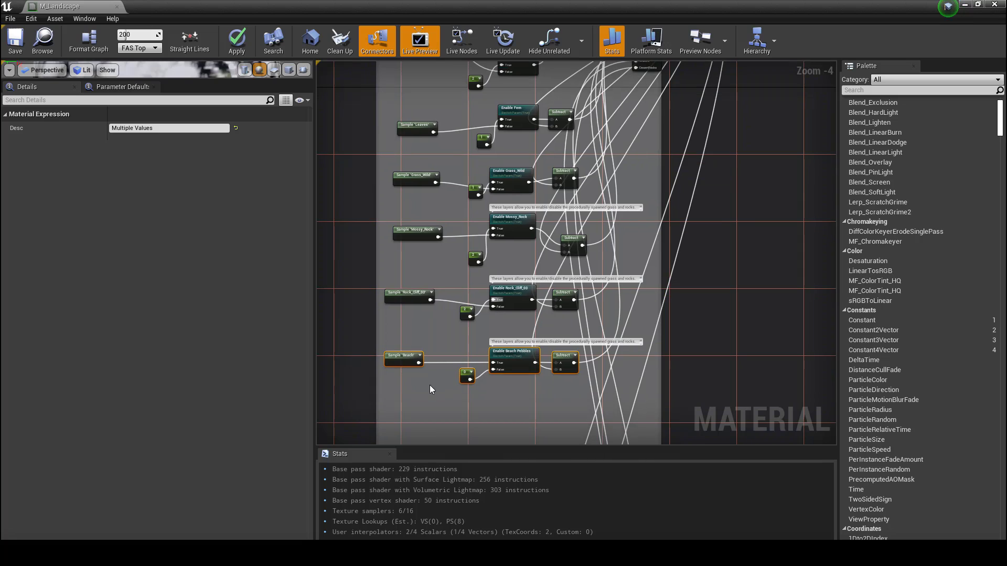
pyautogui.scroll(3, 430, 377)
pyautogui.click(385, 334)
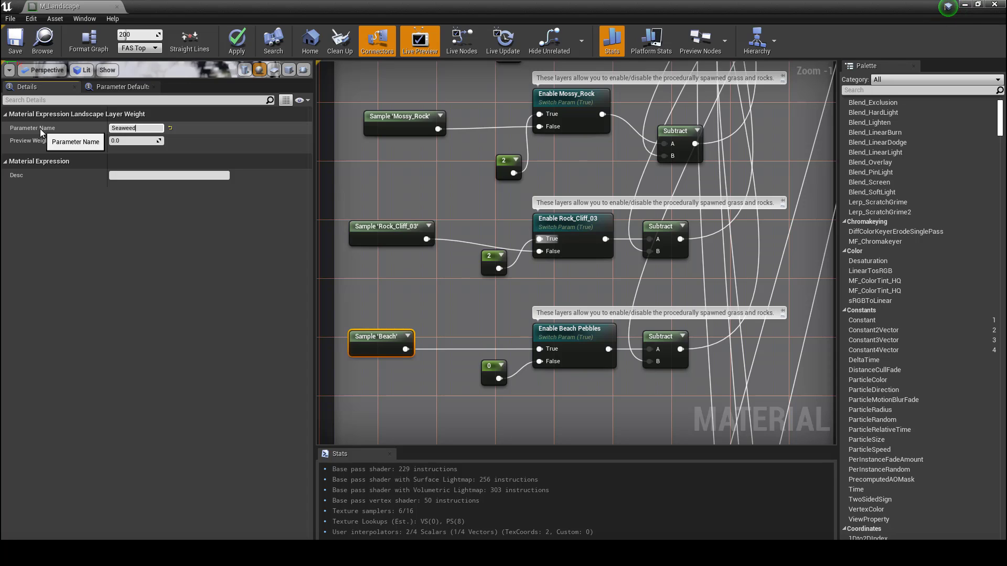
pyautogui.press('Tab')
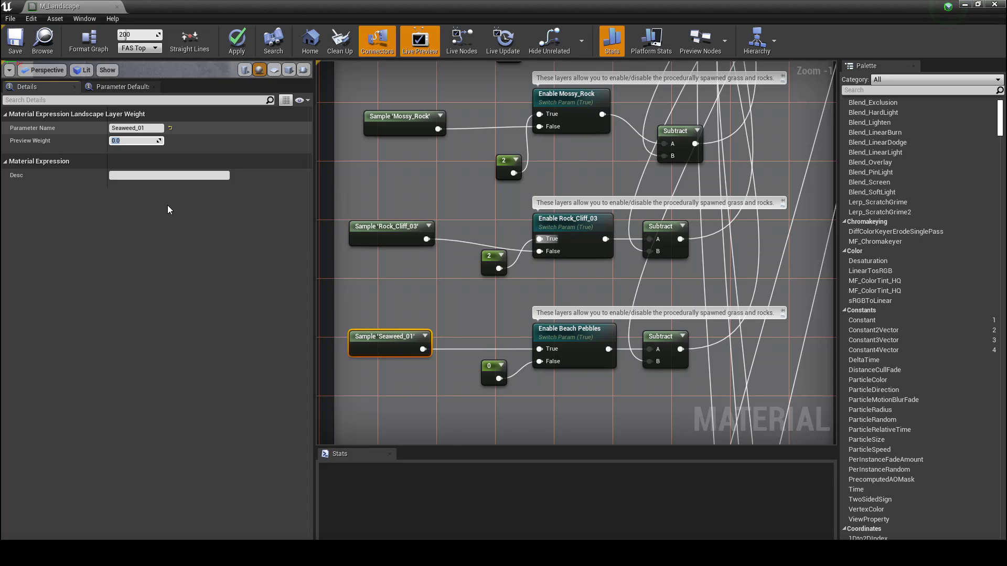
# Rename the Enable Beach Pebbles switch parameter to Enable Seaweed_01
pyautogui.click(609, 336)
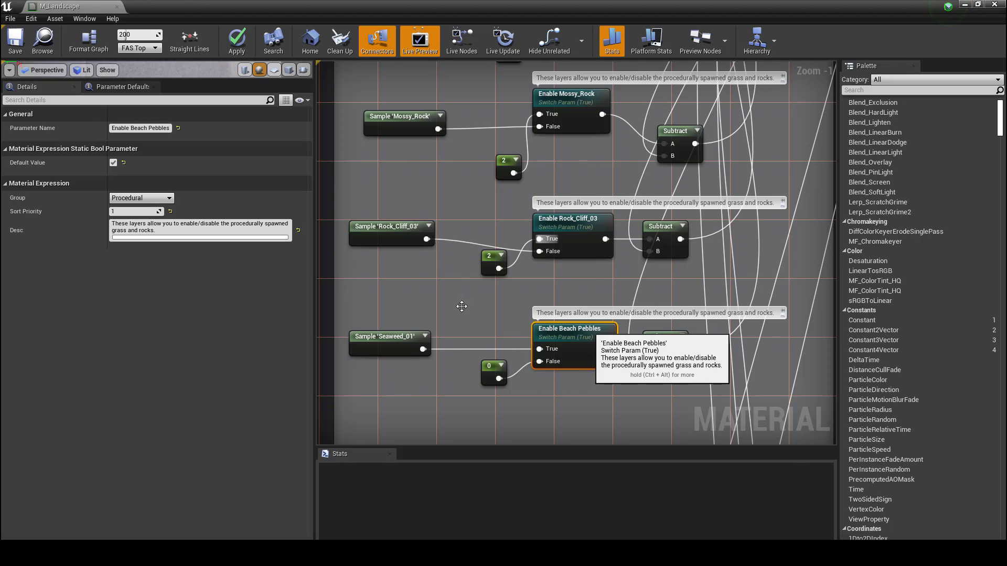
pyautogui.click(132, 127)
pyautogui.write('Enable Seaweed_01')
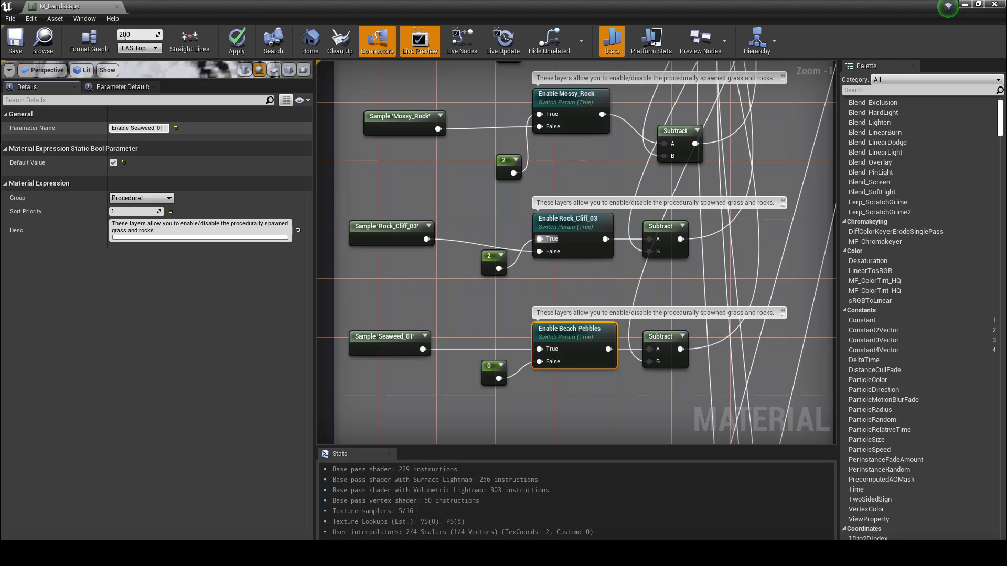
pyautogui.click(452, 337)
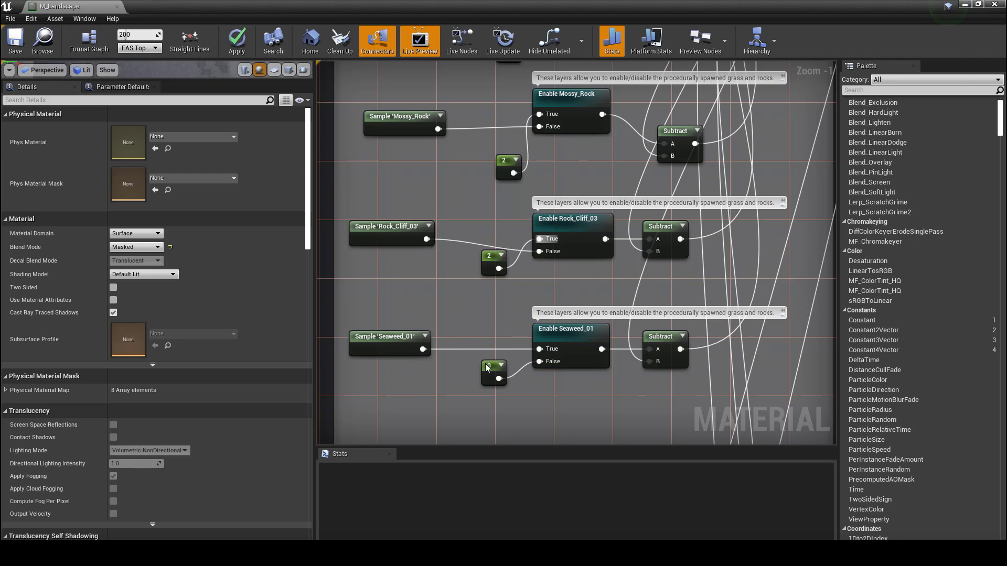
# Set the constant feeding the False input of the Enable Seaweed_01 switch to 1
pyautogui.click(493, 370)
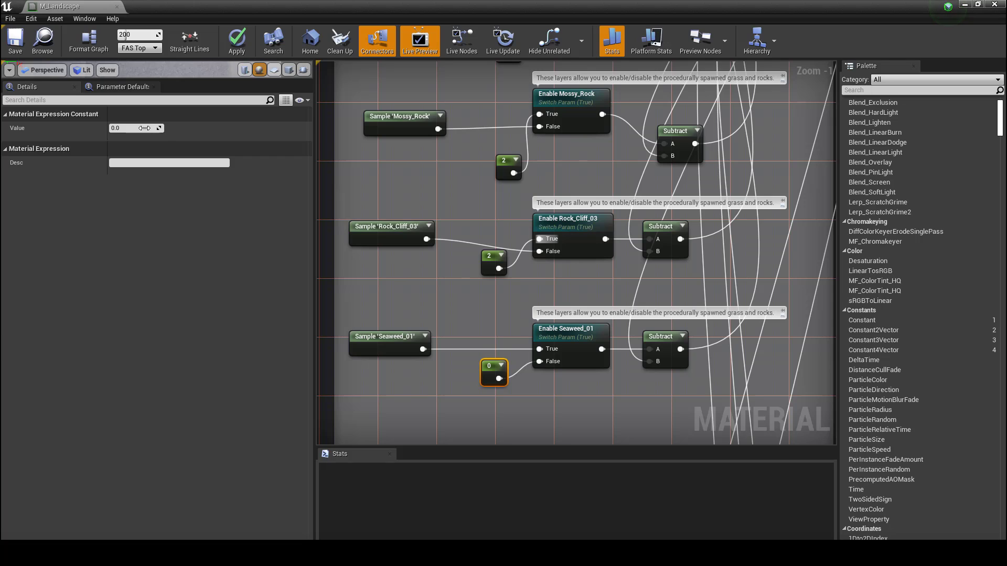
pyautogui.click(126, 130)
pyautogui.write('1')
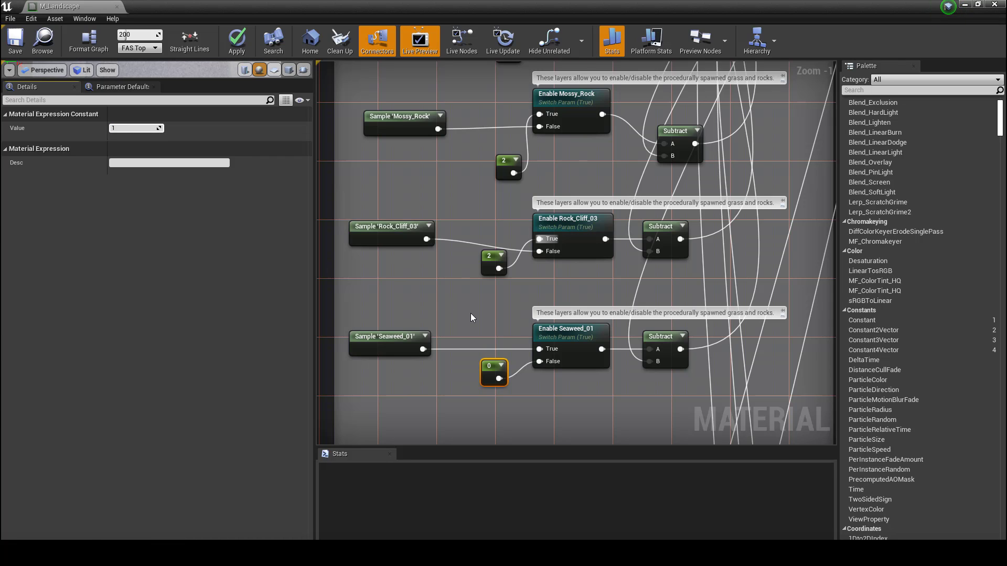
pyautogui.click(470, 313)
# In the Grass output node, expand grass type element 6 and rename it from Sand_Shoreline to Seaweed_01
pyautogui.scroll(-6, 658, 328)
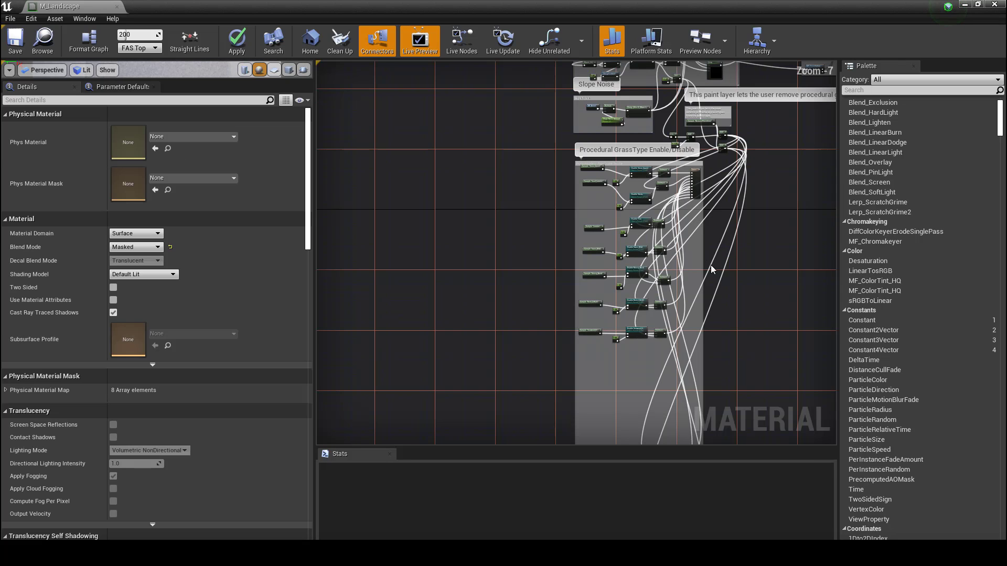
pyautogui.moveTo(713, 270); pyautogui.dragTo(679, 279, button='right')
pyautogui.scroll(7, 661, 224)
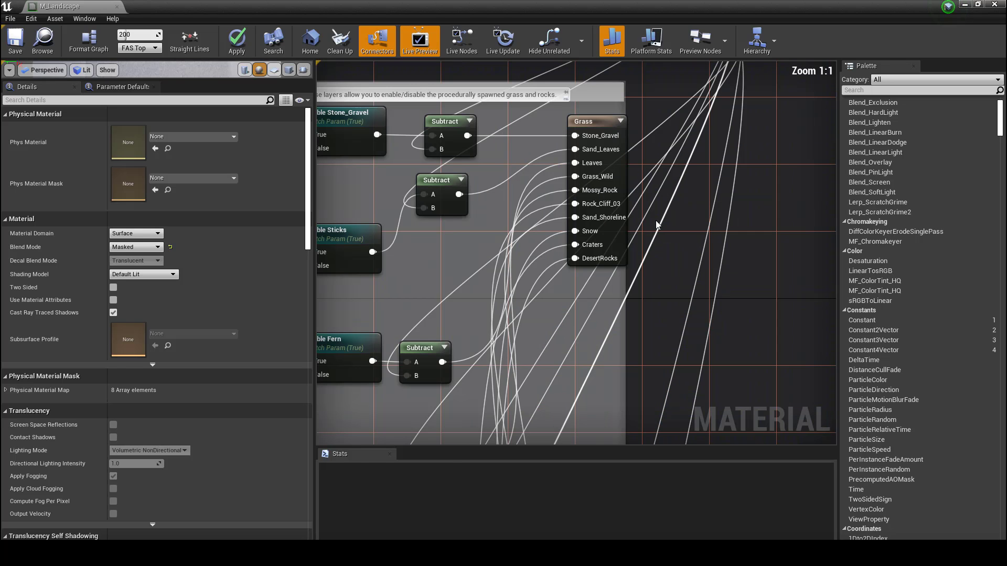
pyautogui.click(600, 125)
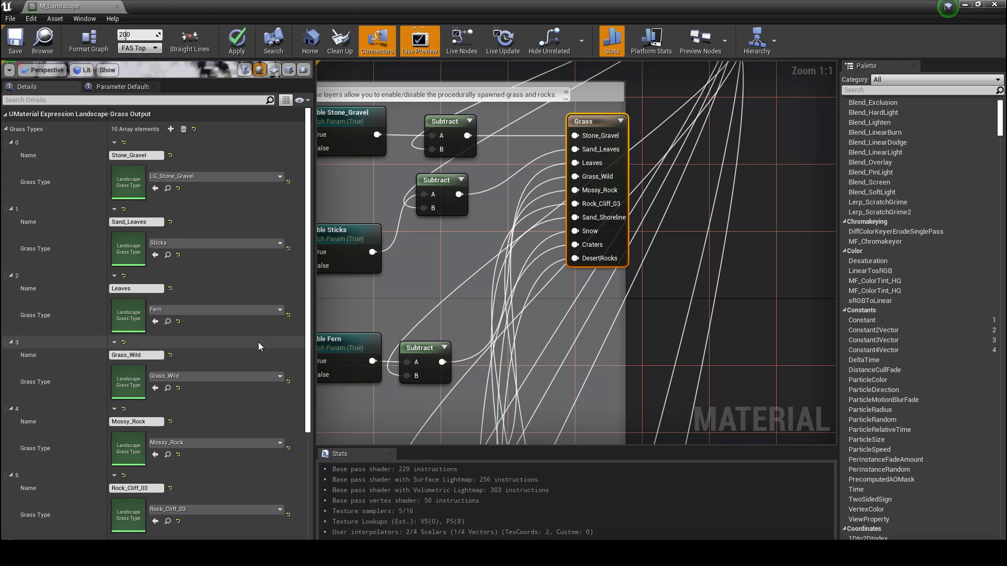
pyautogui.scroll(-3, 37, 433)
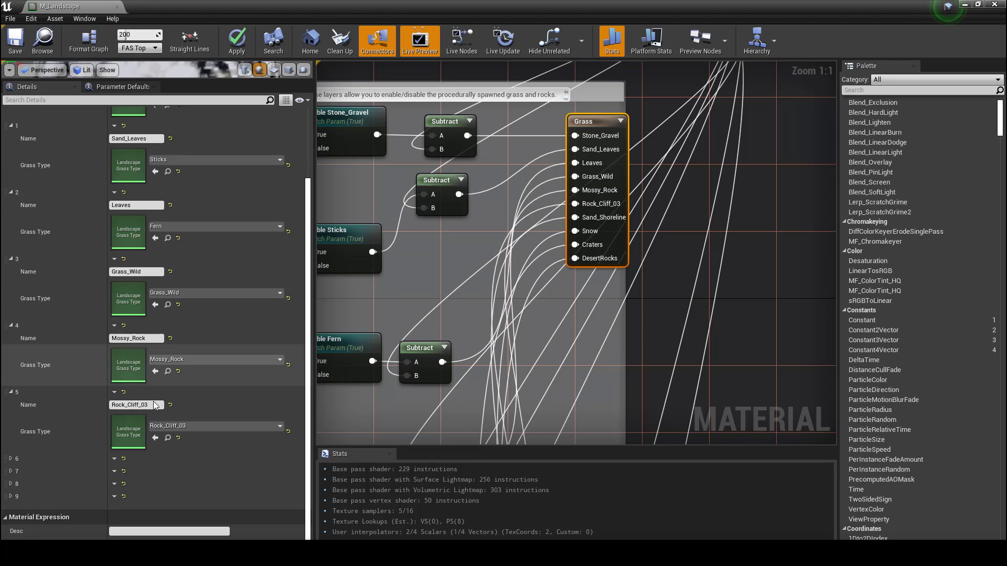
pyautogui.click(11, 459)
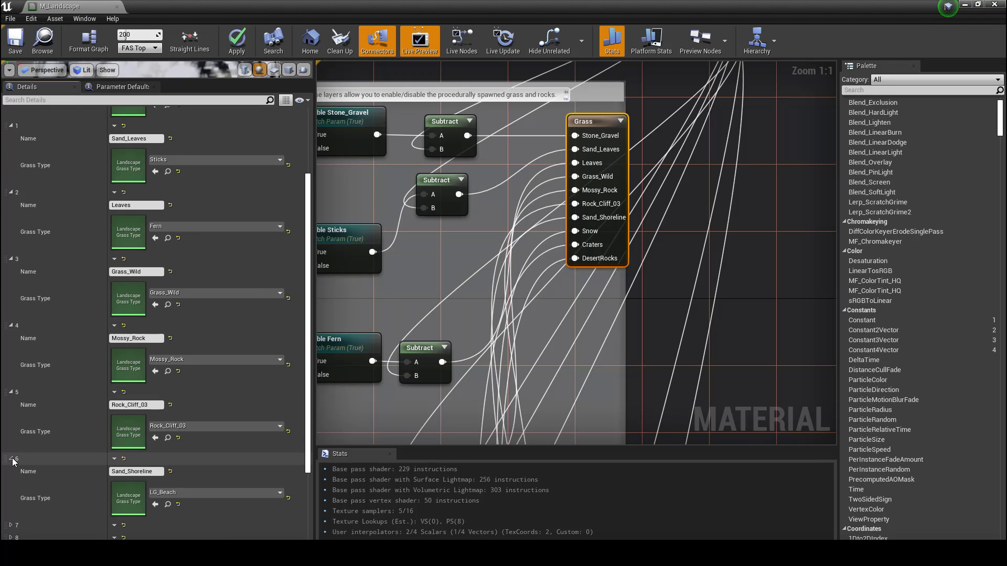
pyautogui.click(138, 474)
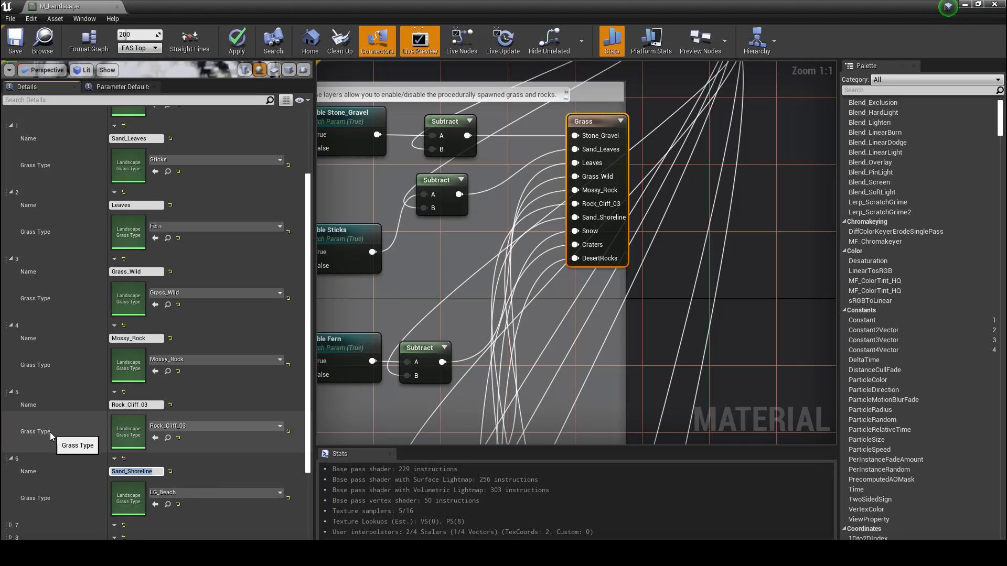
pyautogui.write('Seaweed_01')
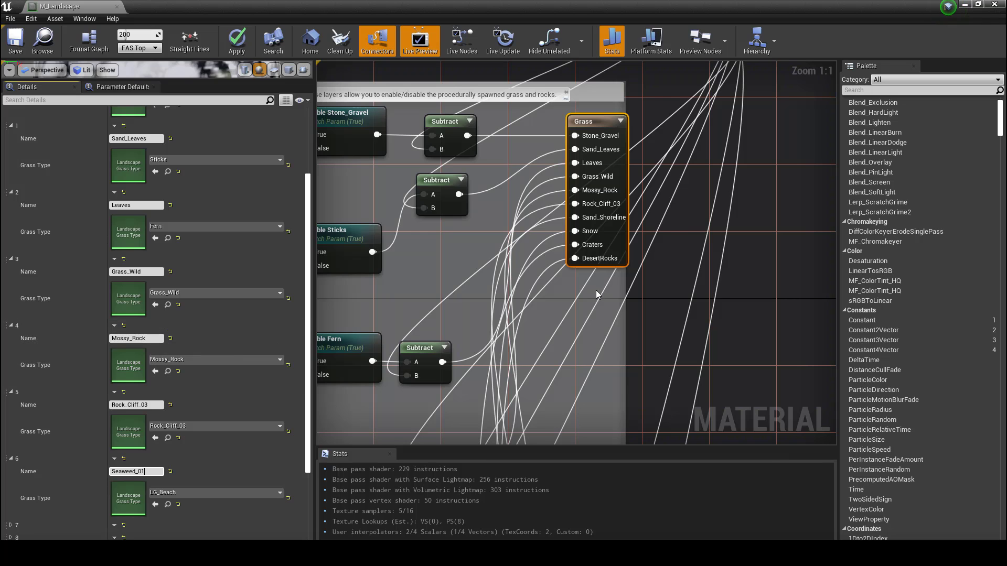
pyautogui.press('Tab')
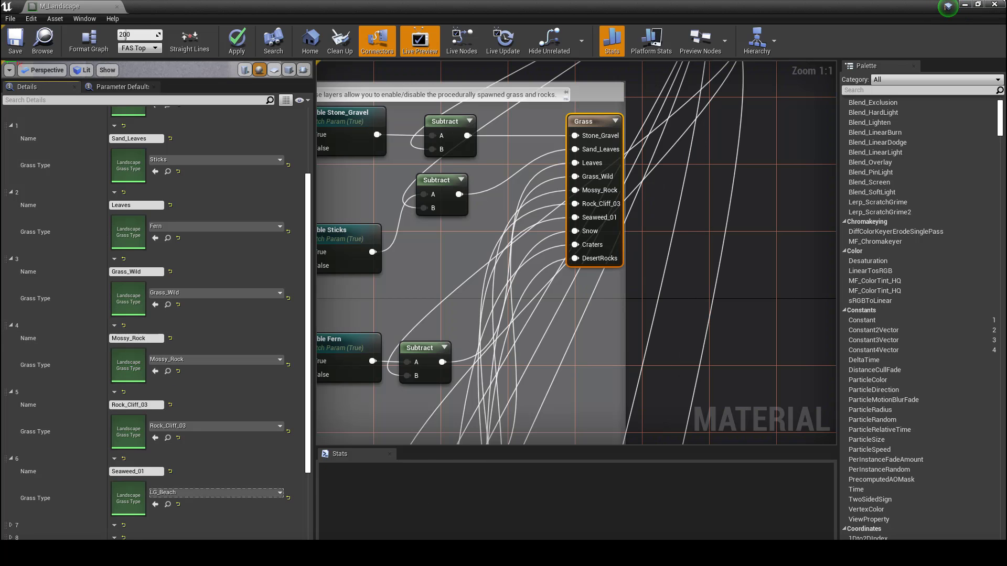
# Shrink the M_Landscape editor to a floating window beside the level view and show the Seaweed_00 static meshes in the content browser
pyautogui.click(978, 4)
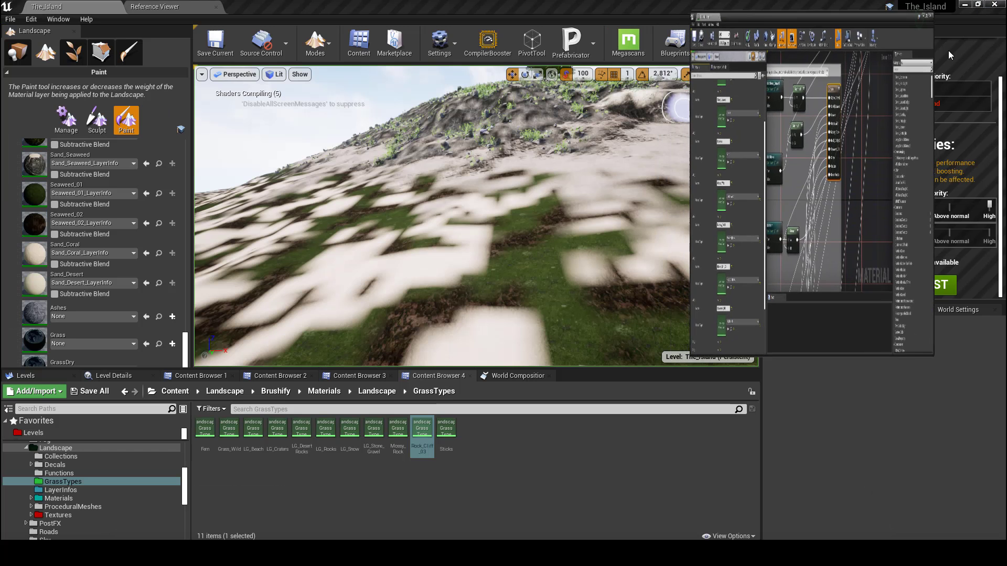
pyautogui.click(280, 375)
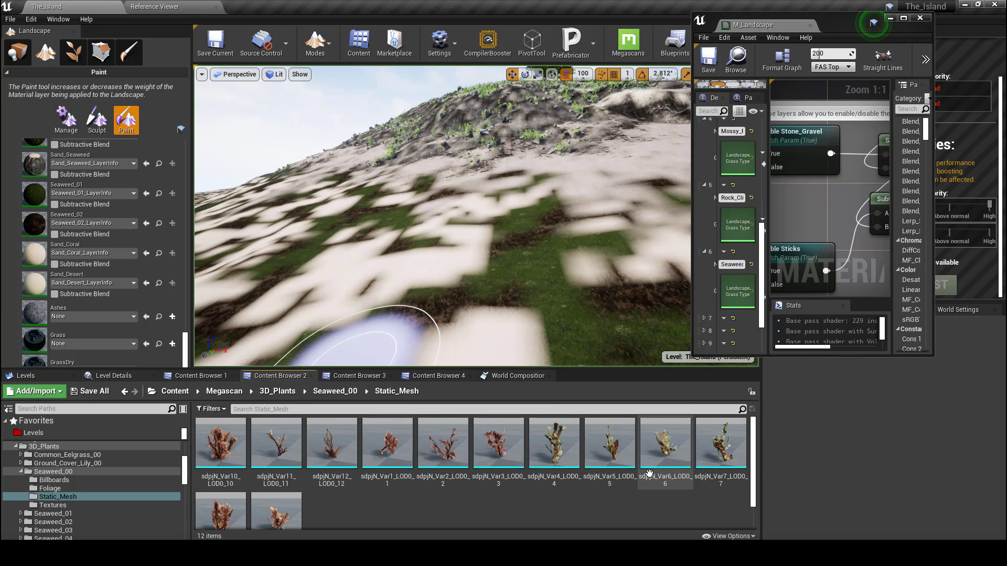
pyautogui.scroll(-1, 528, 489)
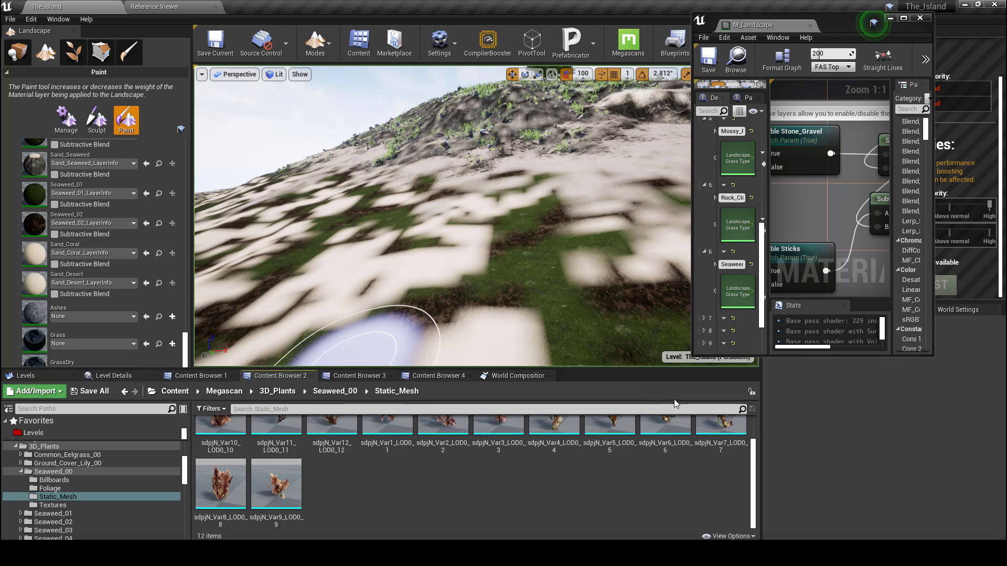
pyautogui.moveTo(439, 248)
pyautogui.mouseDown(button='right')
pyautogui.moveTo(474, 225)
pyautogui.moveTo(492, 236)
pyautogui.moveTo(512, 224)
pyautogui.mouseUp(button='right')
pyautogui.press('w')
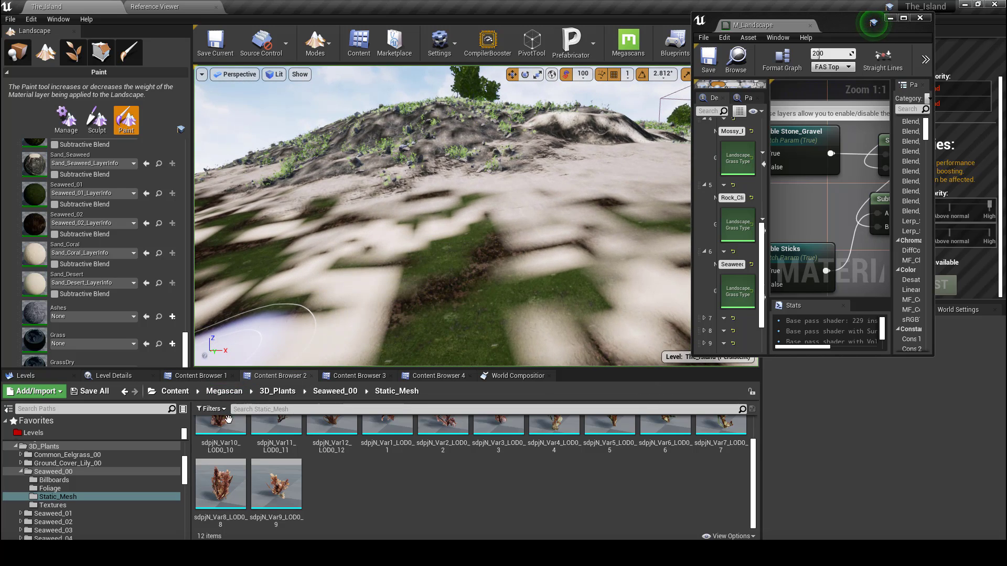
pyautogui.scroll(1, 449, 428)
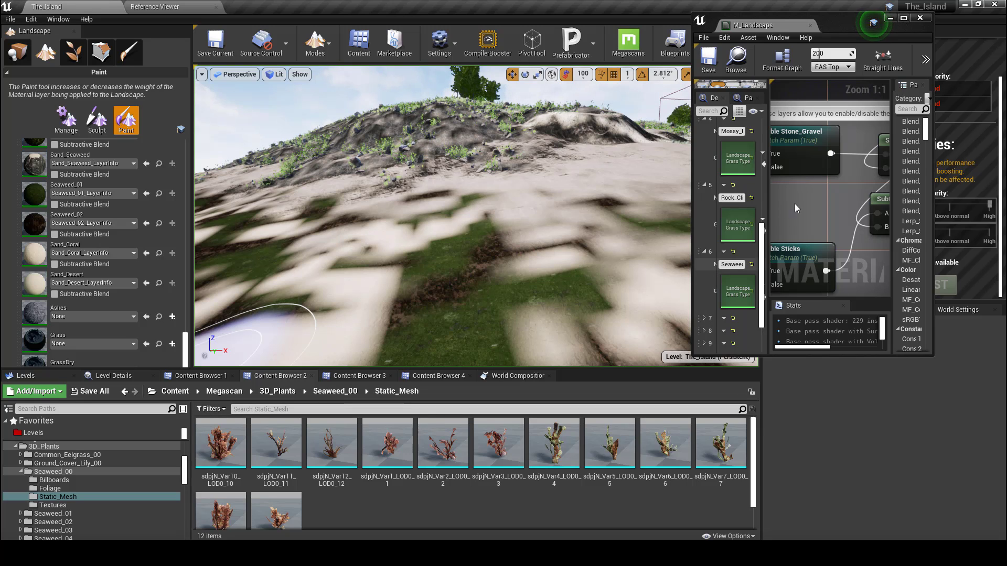
# Locate the LG_Beach grass type asset assigned to grass element 6 and rename it Seaweed_01
pyautogui.click(206, 376)
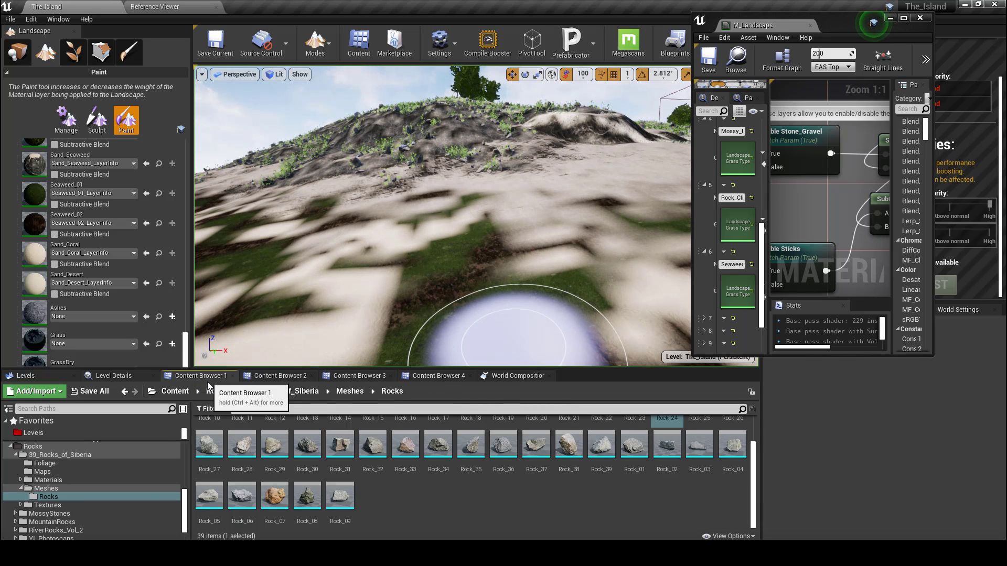
pyautogui.click(343, 377)
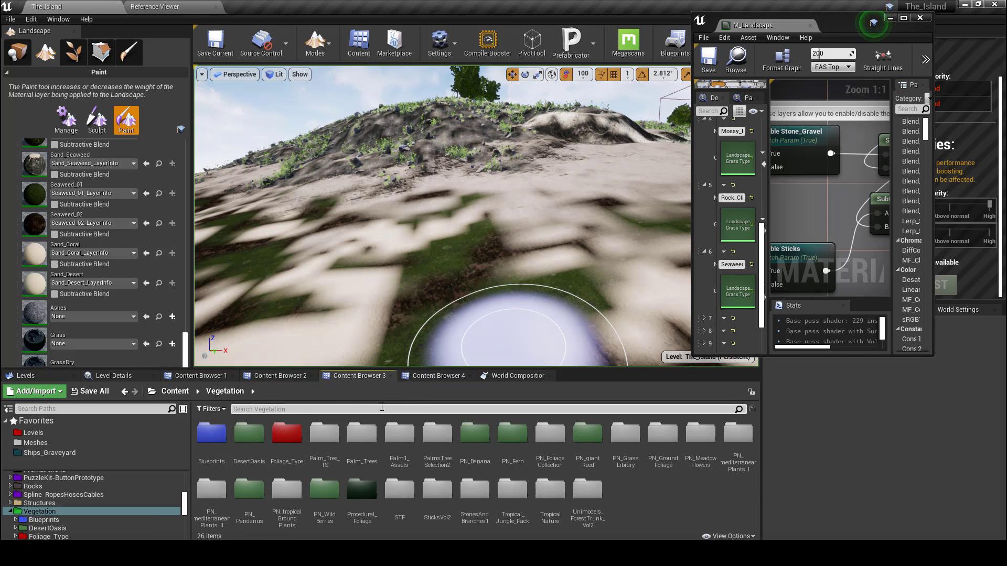
pyautogui.scroll(-2, 749, 294)
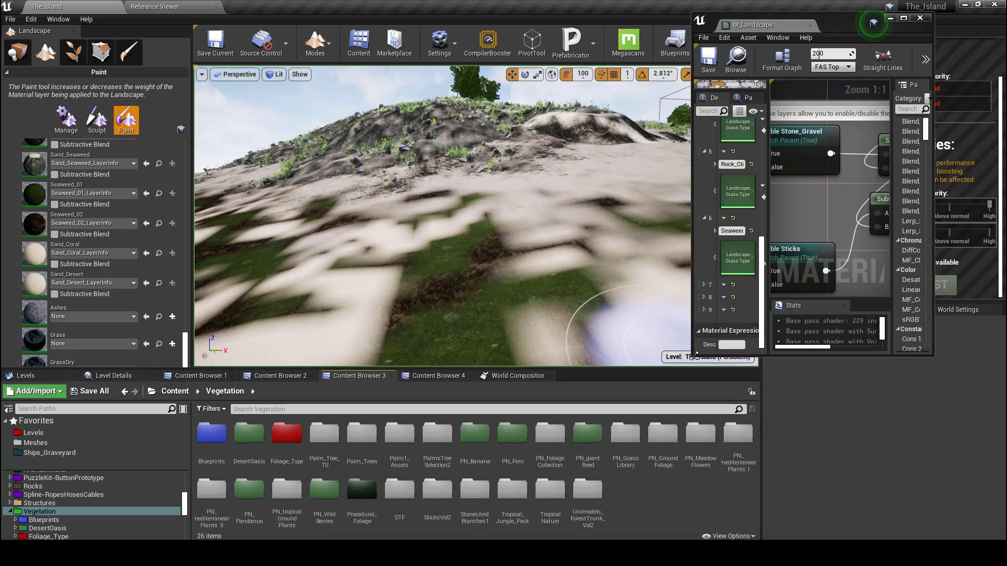
pyautogui.moveTo(695, 356); pyautogui.dragTo(625, 362)
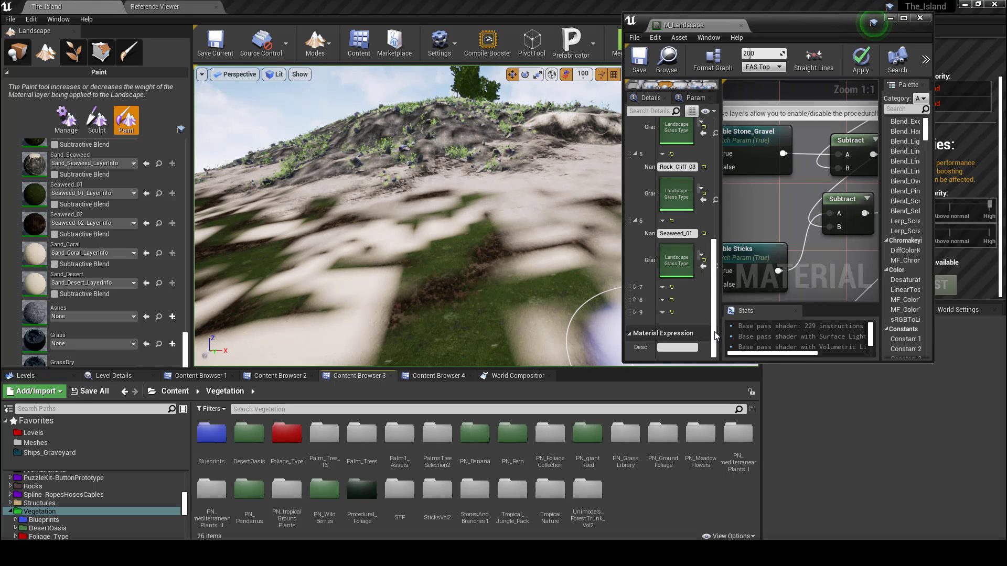
pyautogui.moveTo(719, 325); pyautogui.dragTo(740, 320)
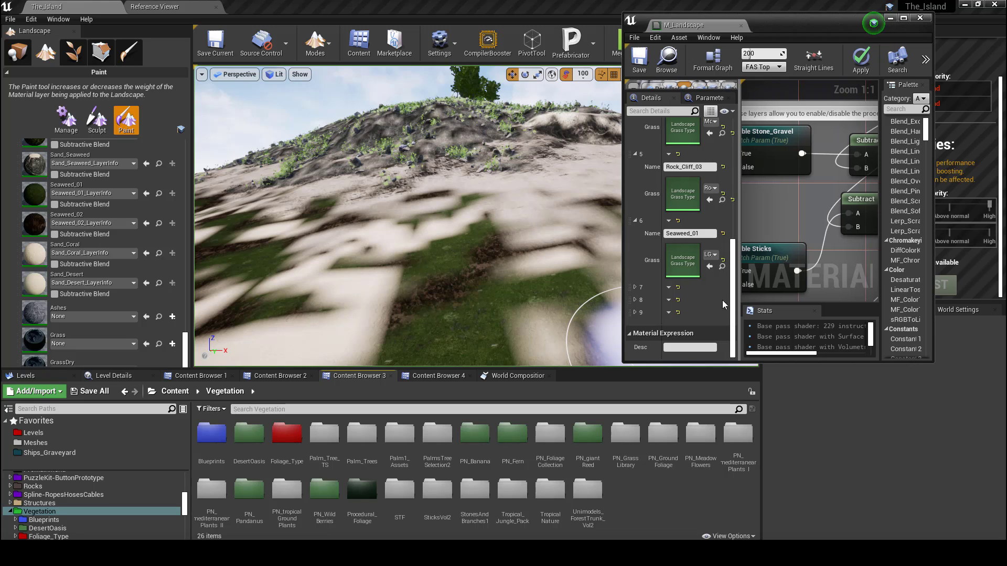
pyautogui.click(723, 266)
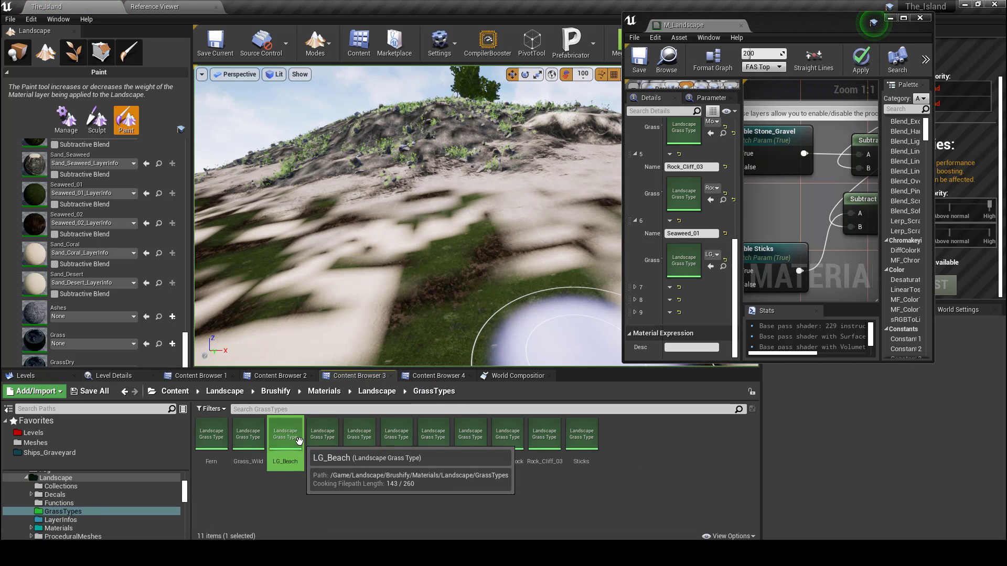
pyautogui.press('F2')
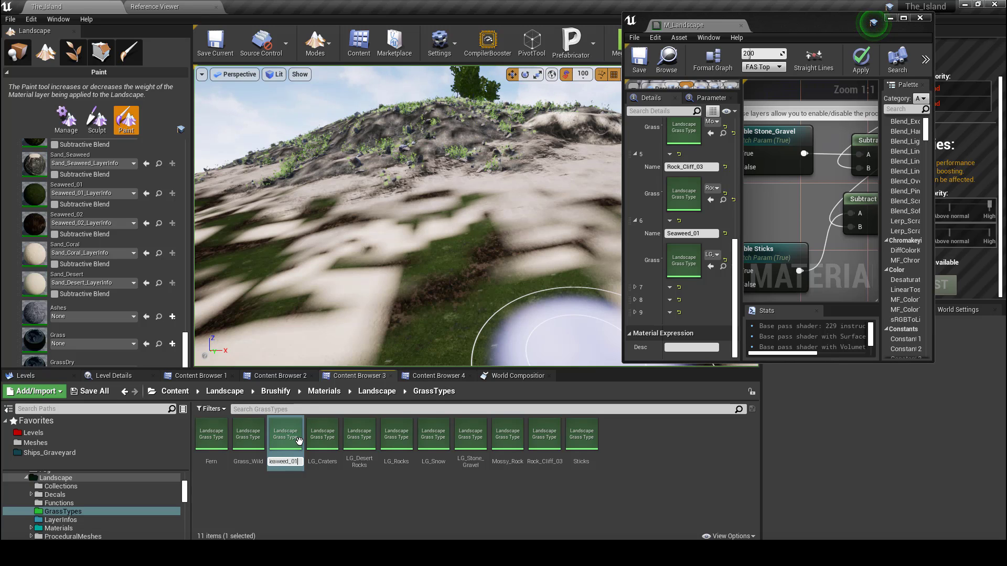
pyautogui.press('Return')
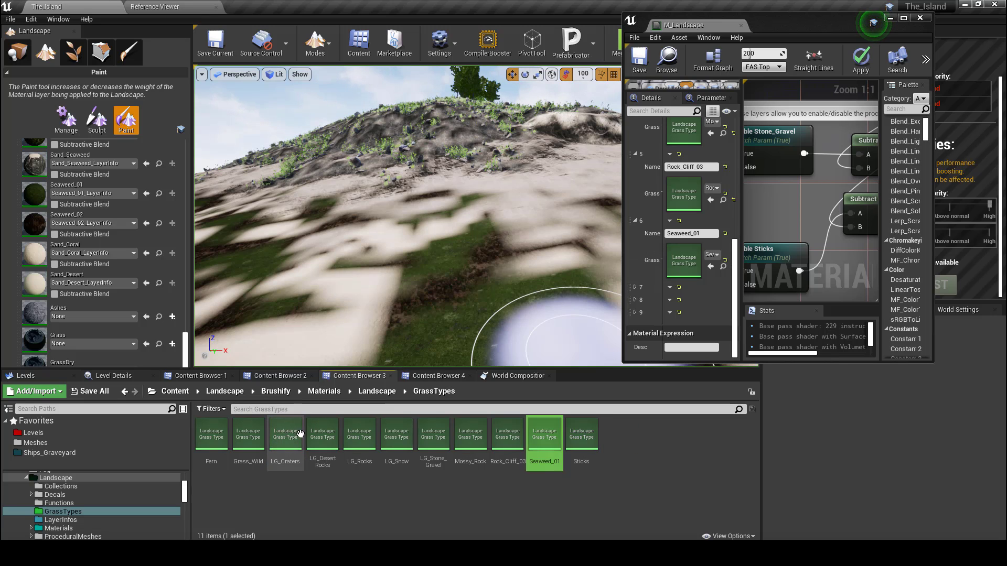
# Open the Seaweed_01 grass type, clear its existing Grass Varieties and add 20 empty elements
pyautogui.doubleClick(546, 440)
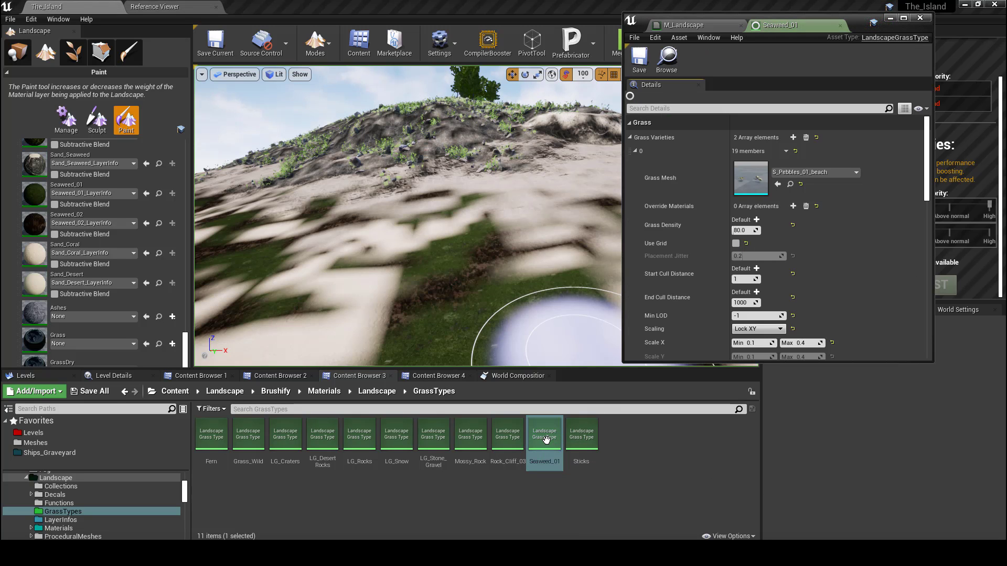
pyautogui.click(806, 137)
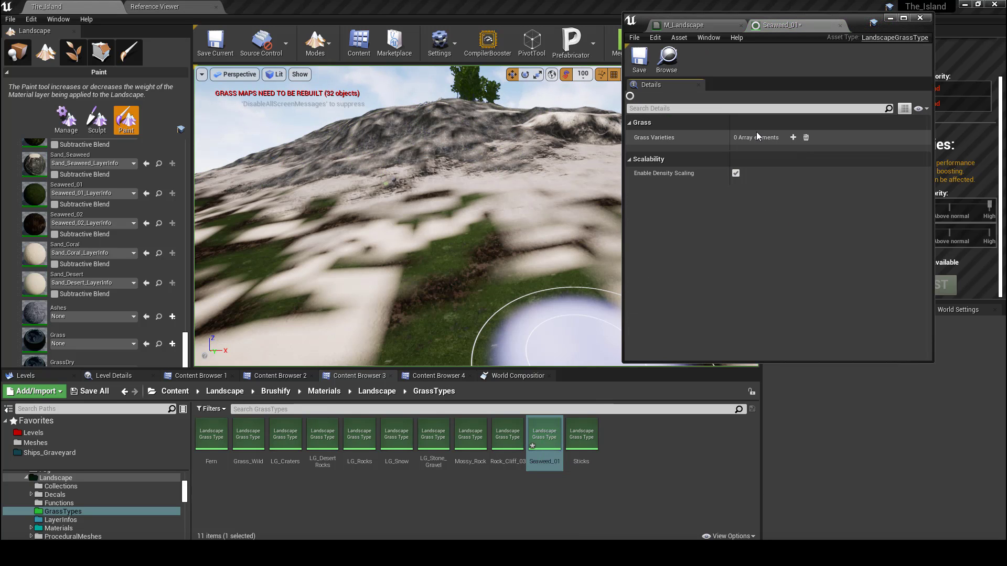
pyautogui.click(793, 138)
pyautogui.click(792, 137)
pyautogui.click(792, 137)
pyautogui.click(792, 137)
pyautogui.click(792, 137)
pyautogui.click(792, 138)
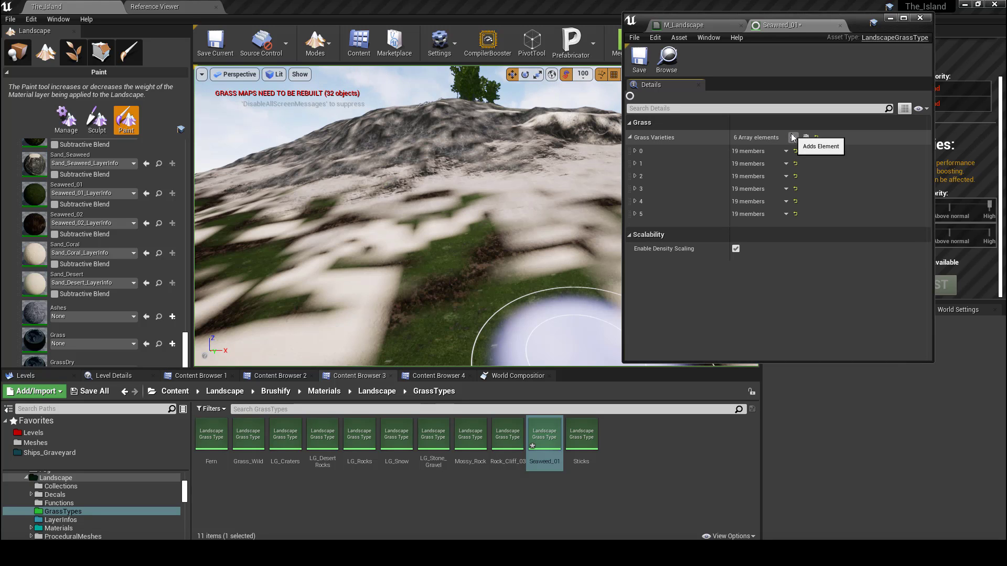
pyautogui.click(792, 137)
pyautogui.click(792, 137)
pyautogui.click(792, 137)
pyautogui.click(792, 137)
pyautogui.click(792, 138)
pyautogui.click(792, 137)
pyautogui.click(792, 137)
pyautogui.click(792, 138)
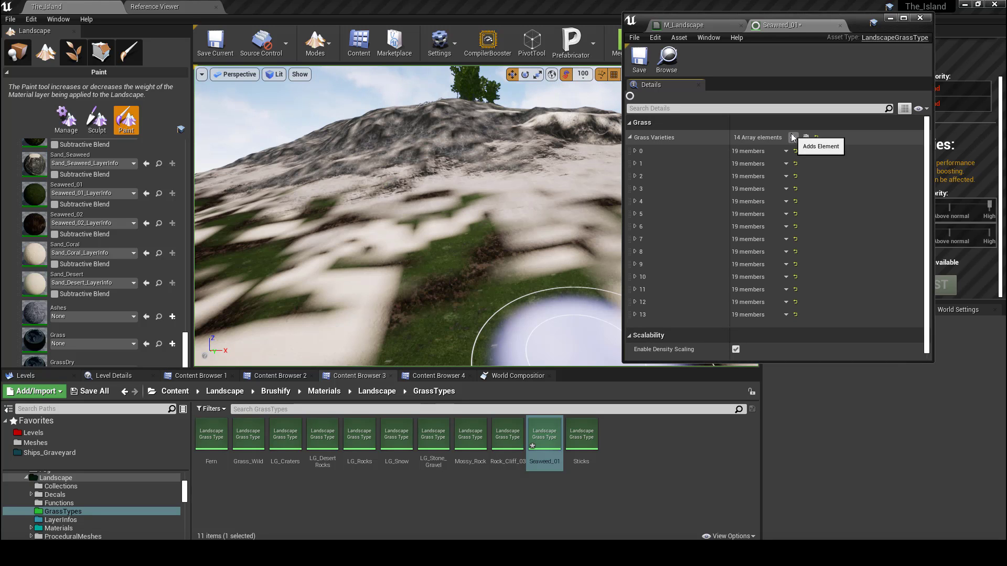
pyautogui.click(792, 138)
pyautogui.click(792, 137)
pyautogui.click(792, 137)
pyautogui.click(792, 137)
pyautogui.click(792, 137)
pyautogui.click(792, 137)
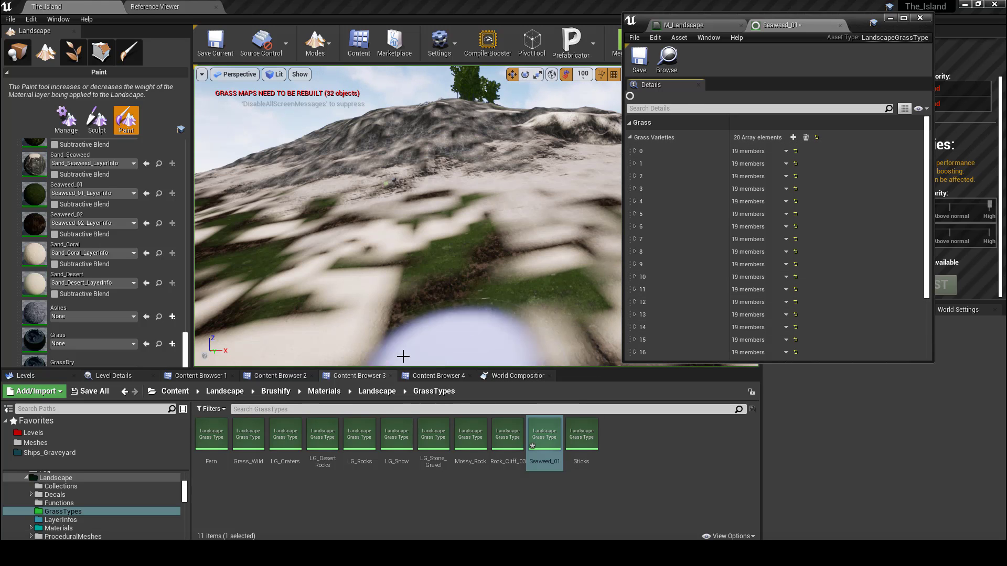
# Assign mesh sdpjN_Var10_LOD0_10 from Seaweed_00 to grass variety 0, with Grass Density 50 and a minimum Scale X of 0.2
pyautogui.click(295, 377)
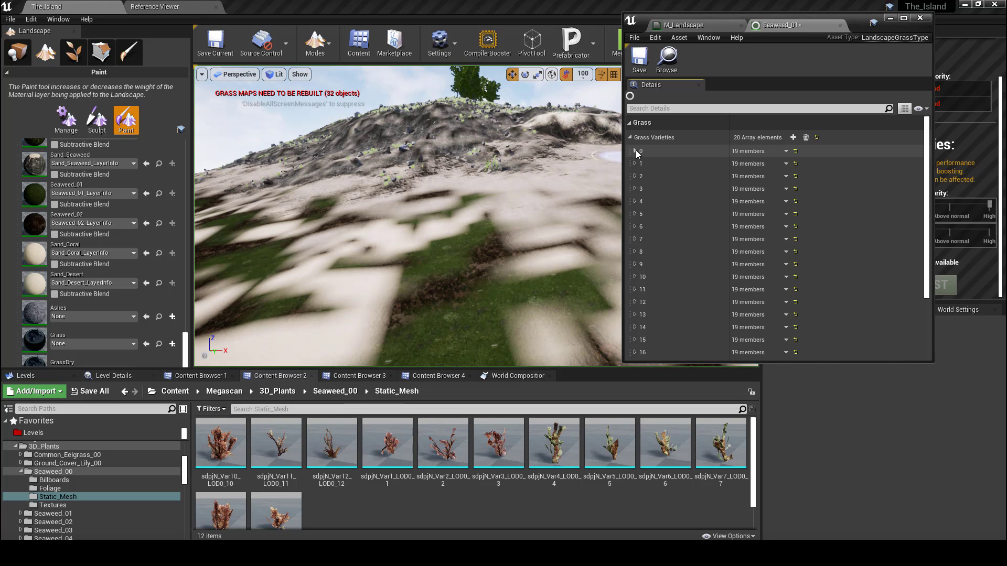
pyautogui.click(634, 151)
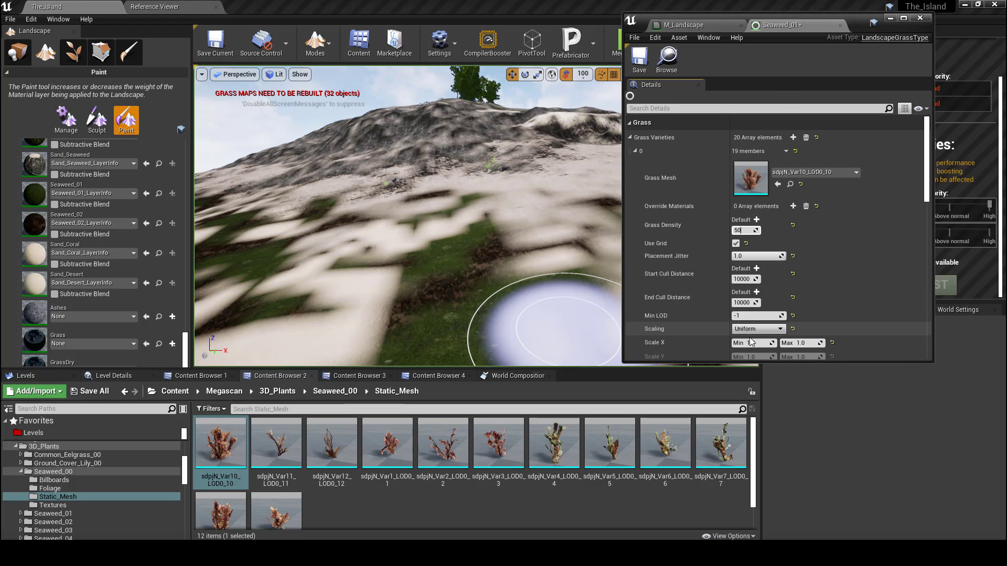
pyautogui.scroll(-2, 764, 307)
pyautogui.scroll(-3, 764, 308)
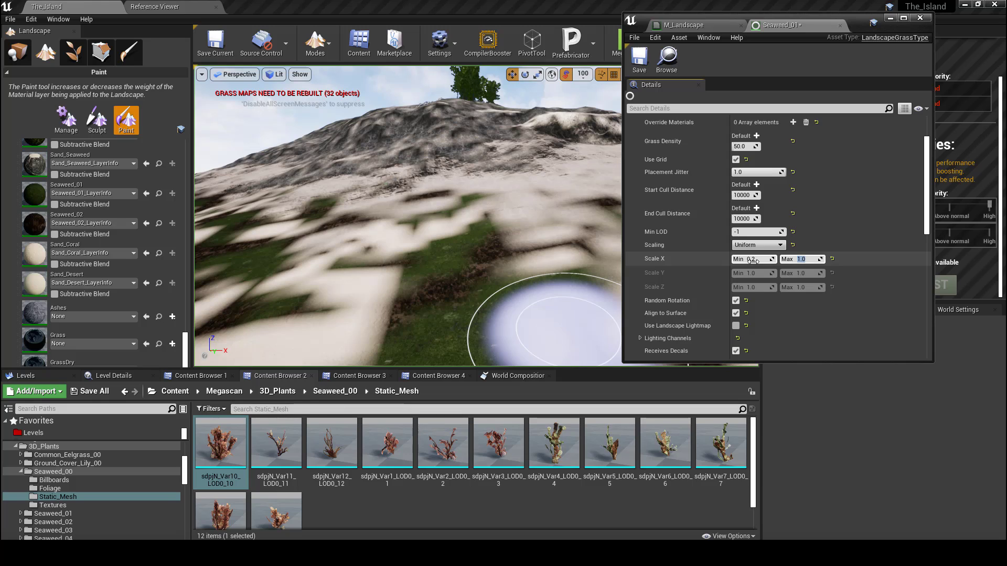
pyautogui.scroll(-7, 769, 262)
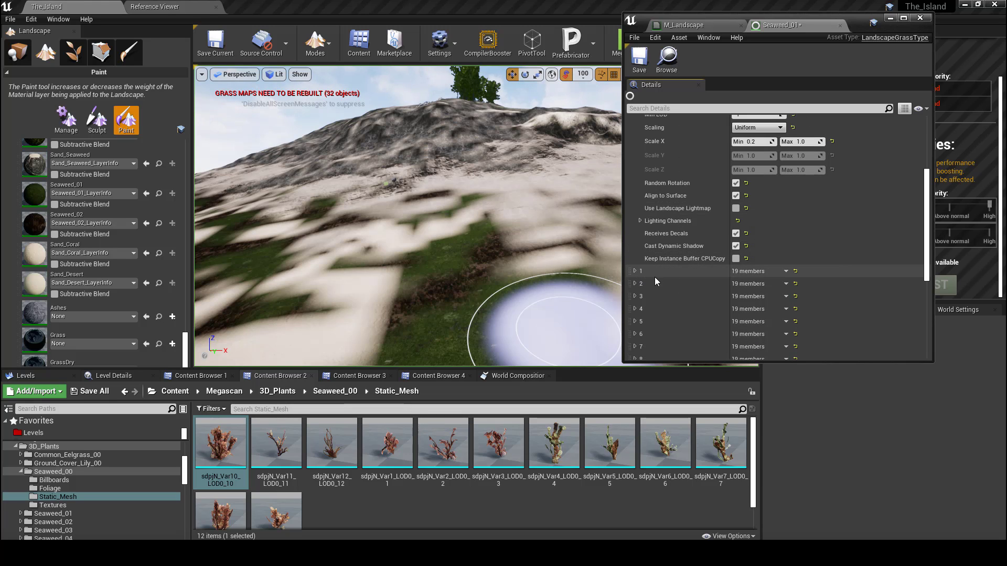
# Assign mesh sdpjN_Var11_LOD0_11 to grass variety 1 with Grass Density 70 and minimum Scale X 0.1, and save the grass type
pyautogui.click(635, 272)
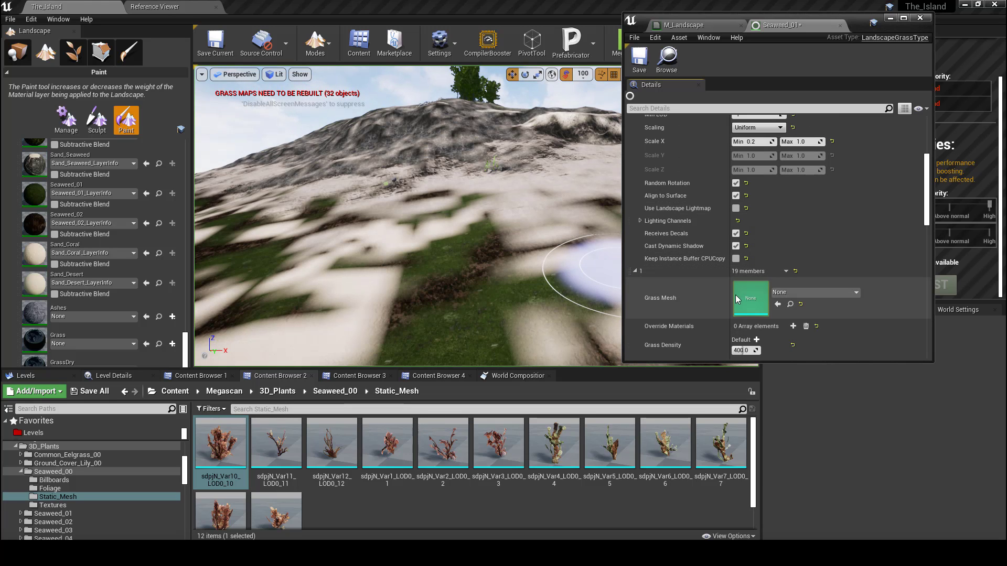
pyautogui.scroll(-4, 735, 295)
pyautogui.click(276, 448)
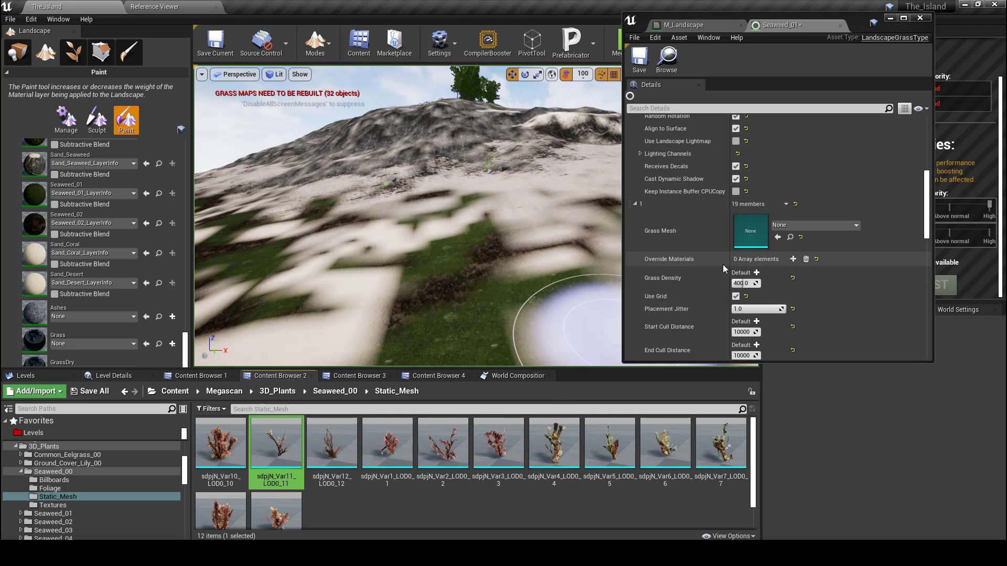
pyautogui.click(777, 237)
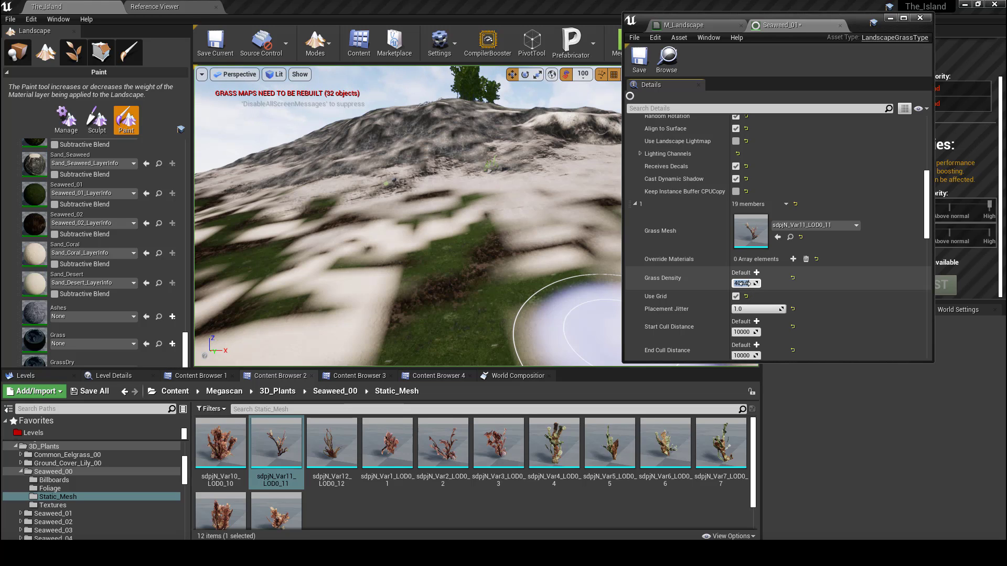
pyautogui.scroll(-5, 766, 260)
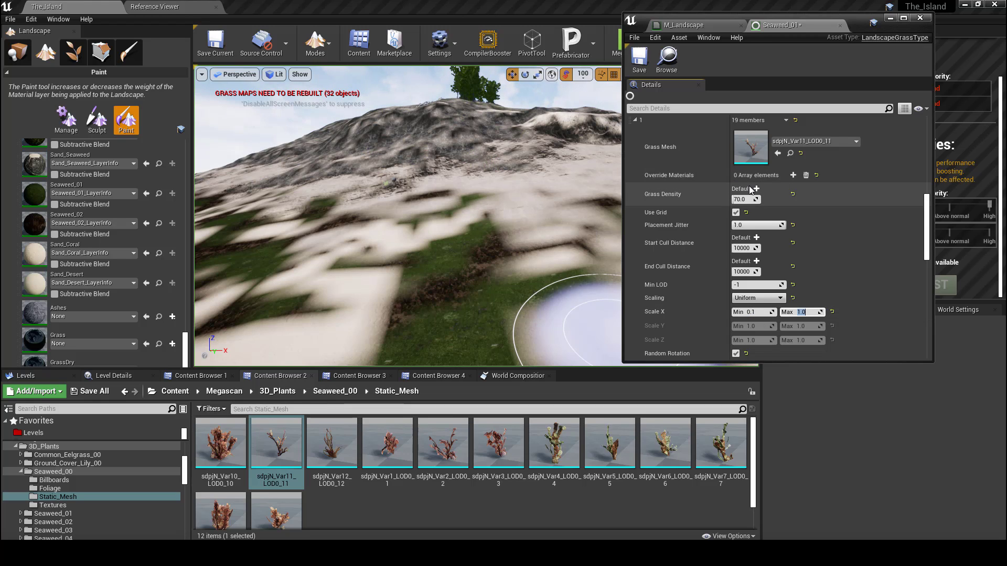
pyautogui.scroll(-5, 749, 199)
pyautogui.click(639, 73)
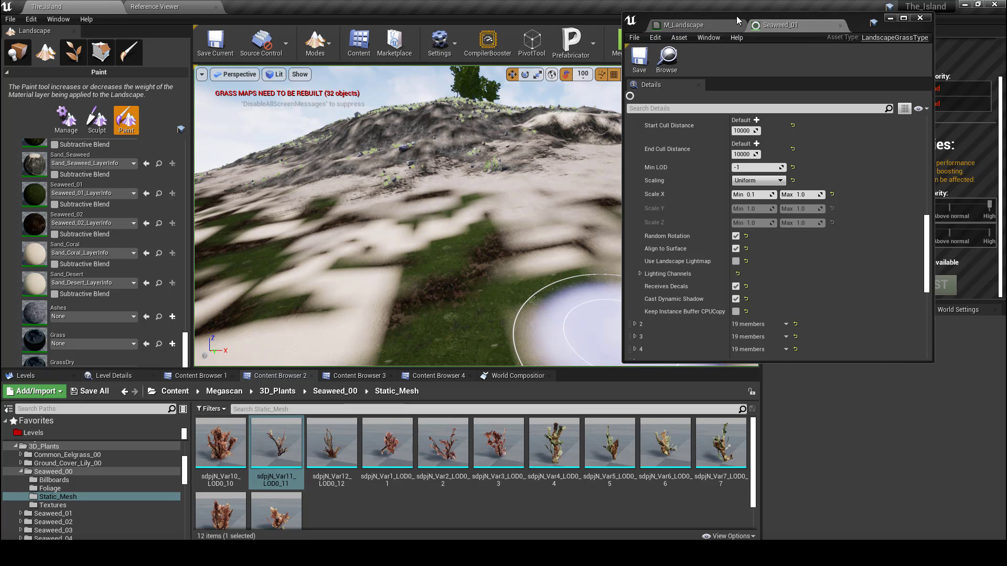
# In M_Landscape, connect the Seaweed_01 layer sample to the False input of the Enable Seaweed_01 switch and apply the material
pyautogui.click(720, 24)
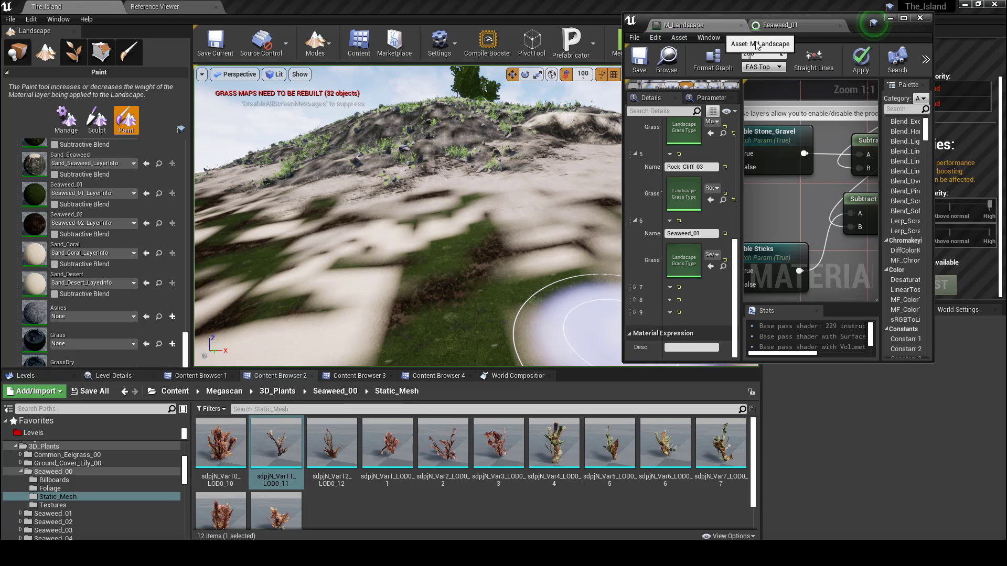
pyautogui.scroll(-9, 782, 231)
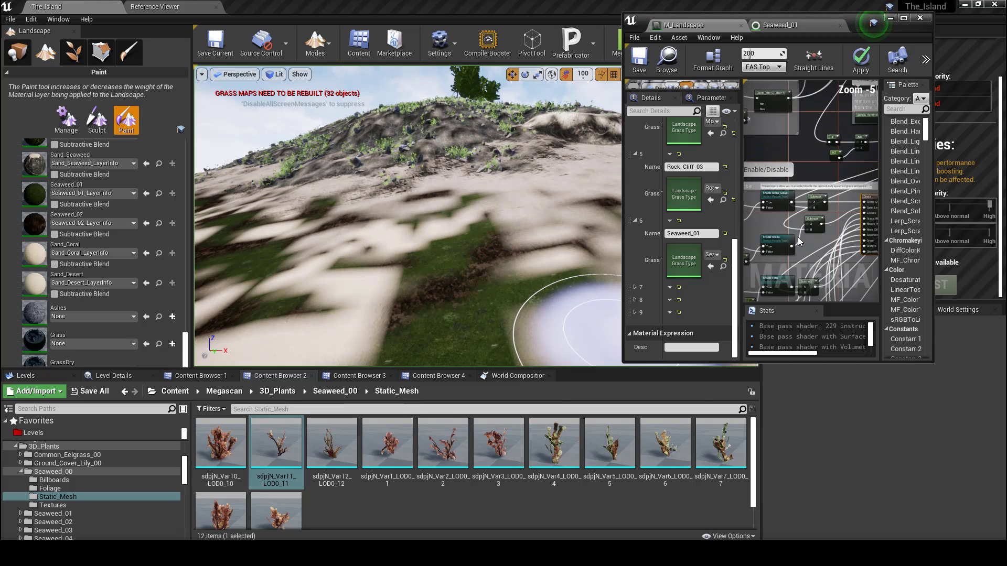
pyautogui.scroll(6, 859, 295)
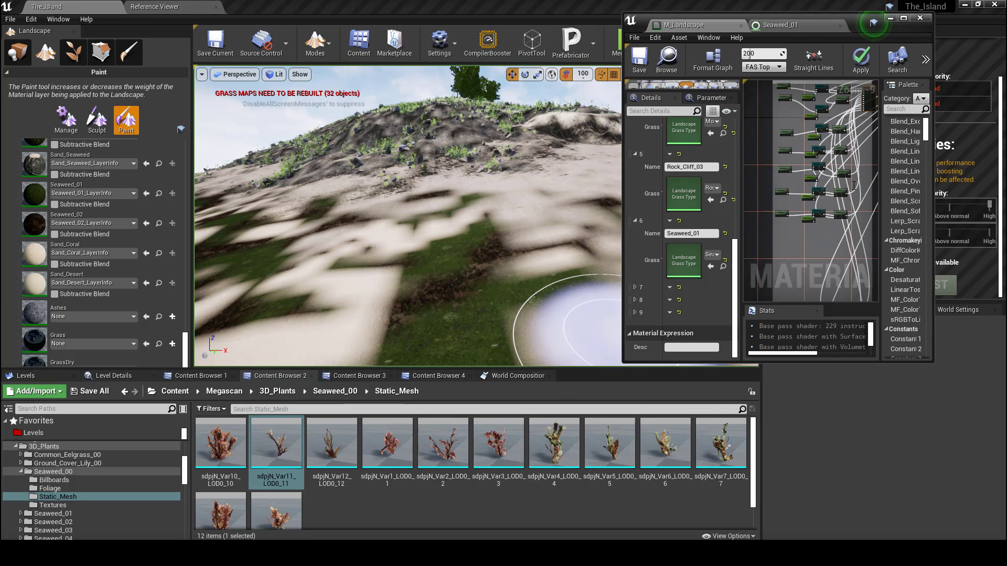
pyautogui.moveTo(822, 215); pyautogui.dragTo(894, 141, button='right')
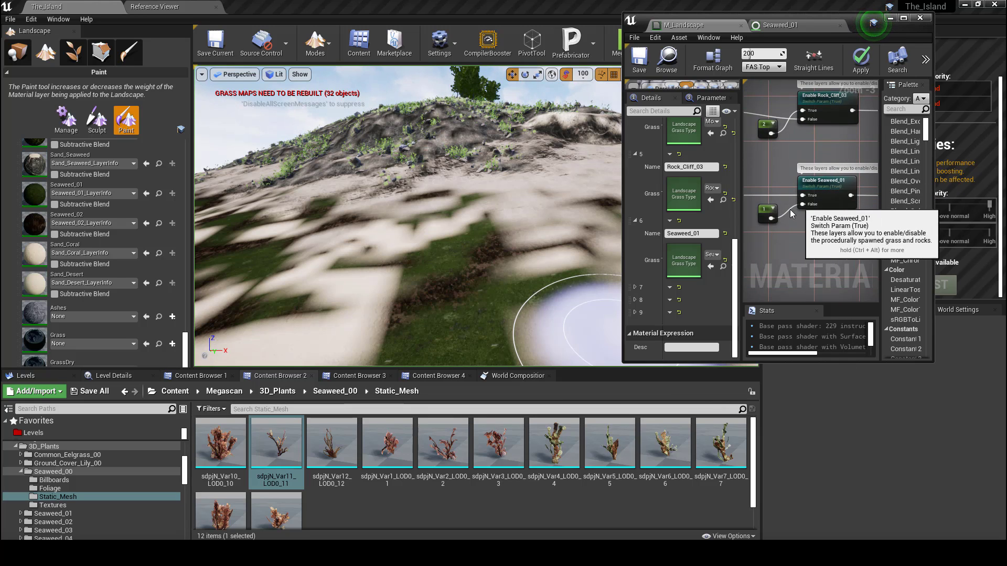
pyautogui.click(771, 212)
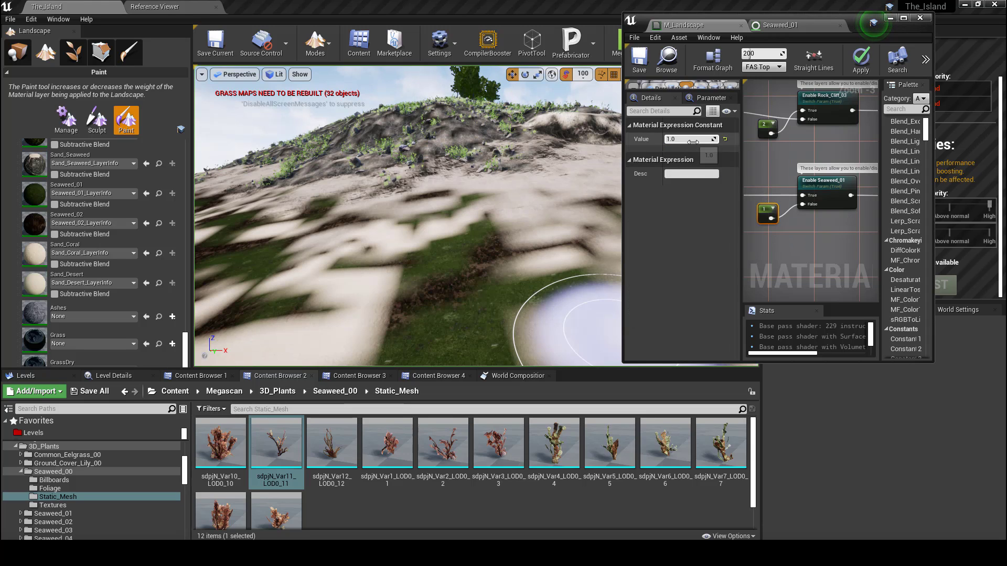
pyautogui.moveTo(770, 165); pyautogui.dragTo(837, 166, button='right')
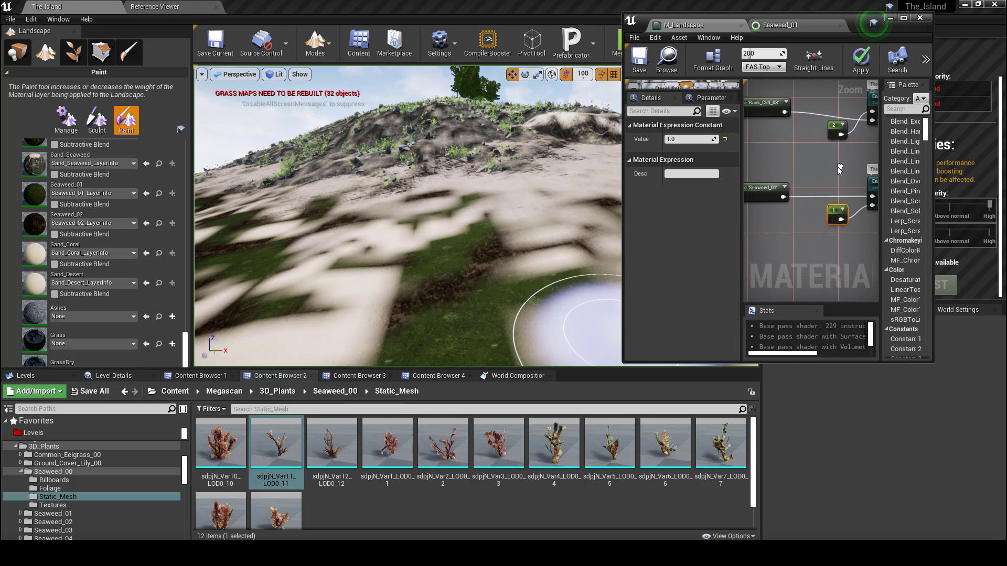
pyautogui.moveTo(862, 212); pyautogui.dragTo(816, 205)
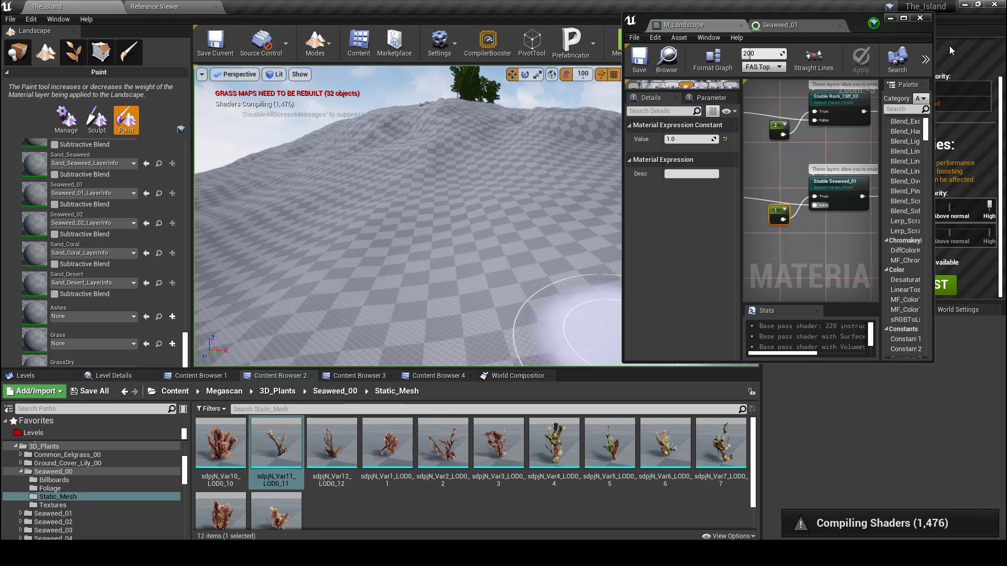
pyautogui.click(889, 19)
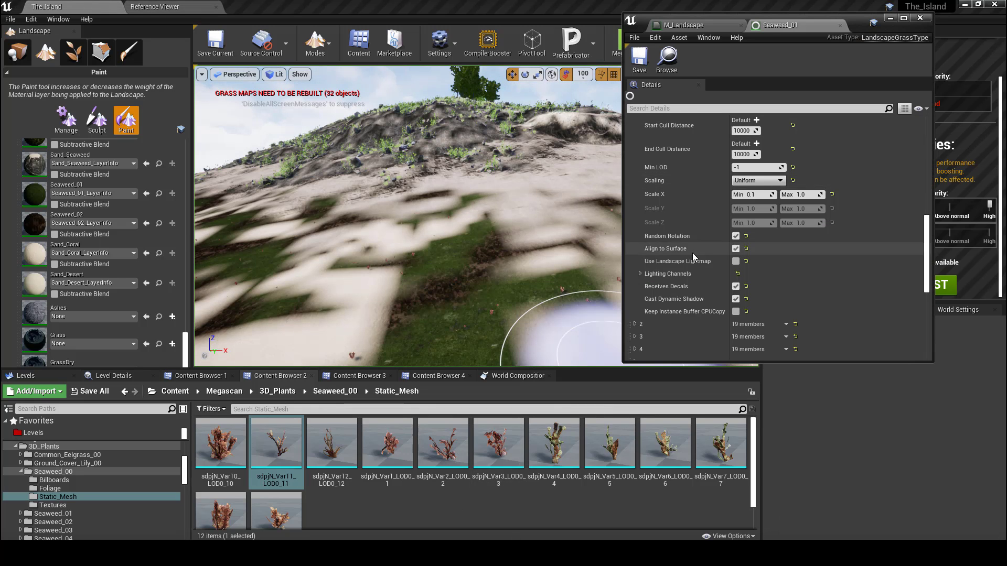
# Assign mesh sdpjN_Var12_LOD0_12 to grass variety 2 of Seaweed_01 and set its Grass Density to 250
pyautogui.scroll(-3, 692, 253)
pyautogui.scroll(3, 734, 267)
pyautogui.scroll(-1, 781, 285)
pyautogui.click(331, 444)
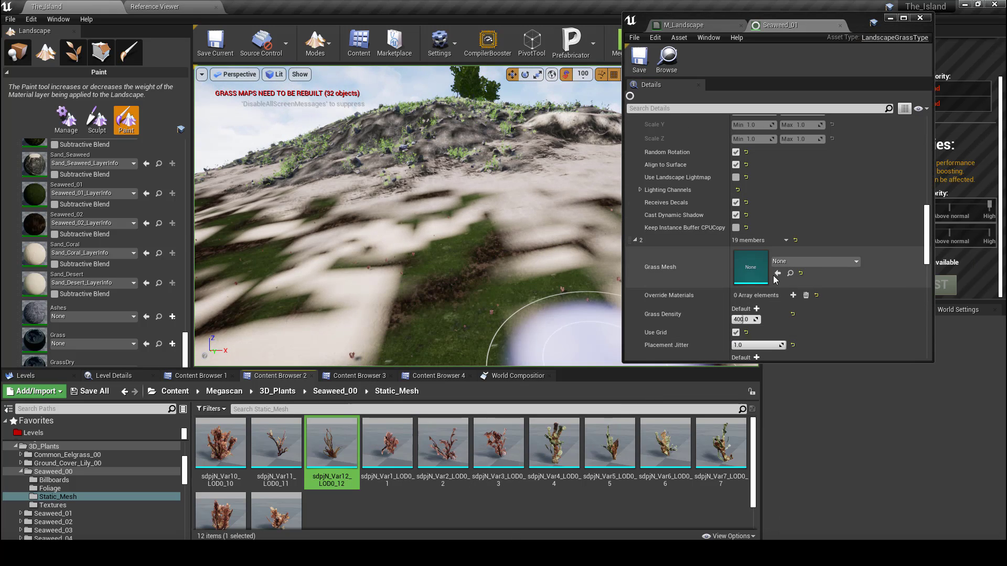
pyautogui.click(778, 273)
pyautogui.click(745, 319)
pyautogui.write('250')
pyautogui.scroll(-2, 773, 340)
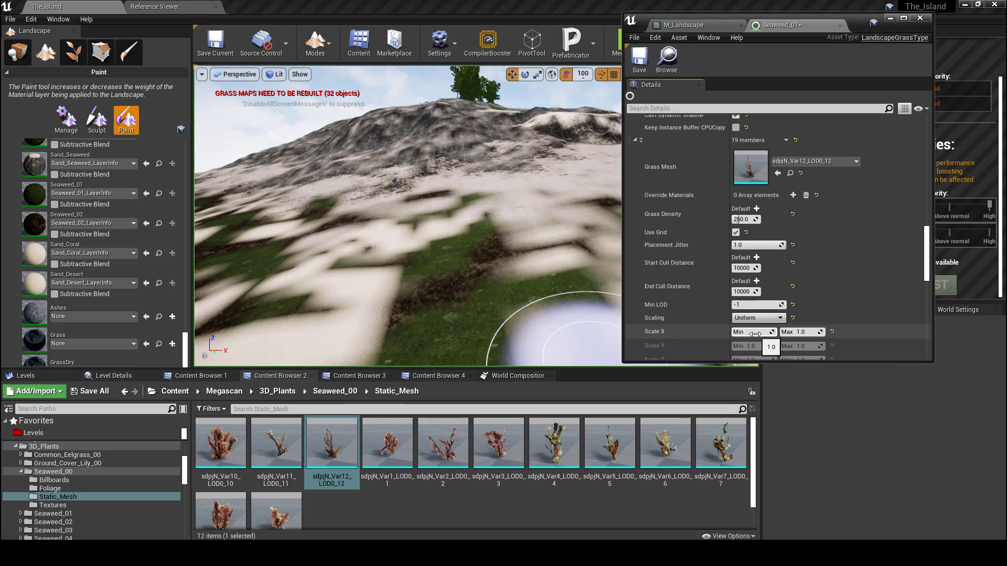
# Assign mesh sdpjN_Var1_LOD0_1 to grass variety 3 and set its Grass Density to 350
pyautogui.scroll(-5, 734, 333)
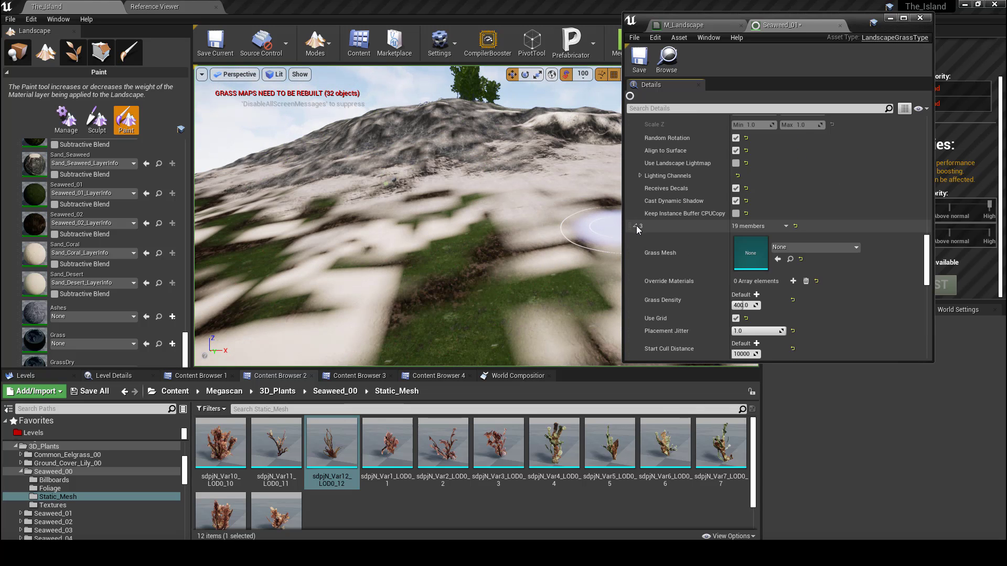
pyautogui.click(387, 443)
pyautogui.click(777, 259)
pyautogui.click(745, 305)
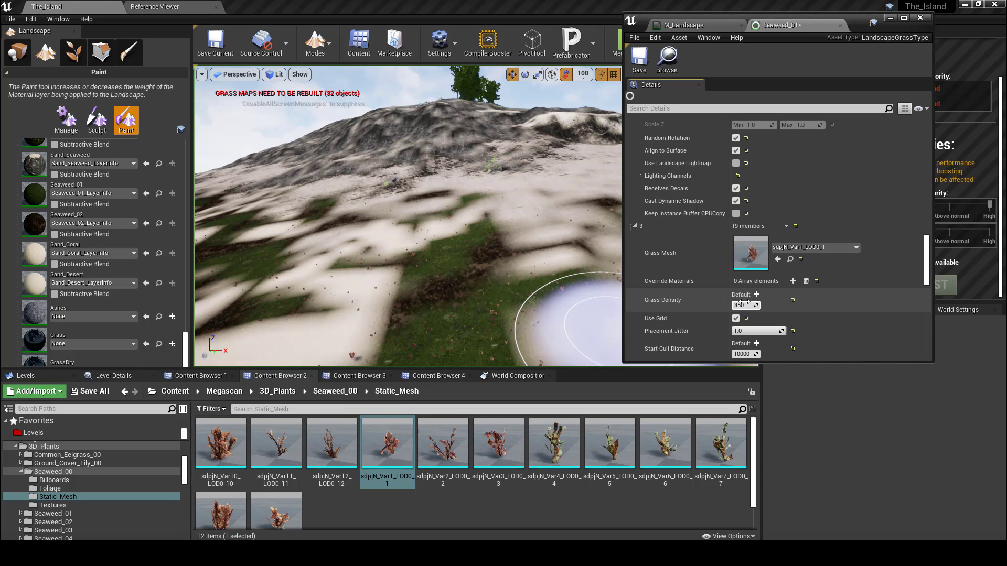
pyautogui.scroll(-4, 750, 294)
# Assign mesh sdpjN_Var2_LOD0_2 to grass variety 4 with a minimum Scale X of 0.1
pyautogui.scroll(-4, 820, 261)
pyautogui.click(635, 230)
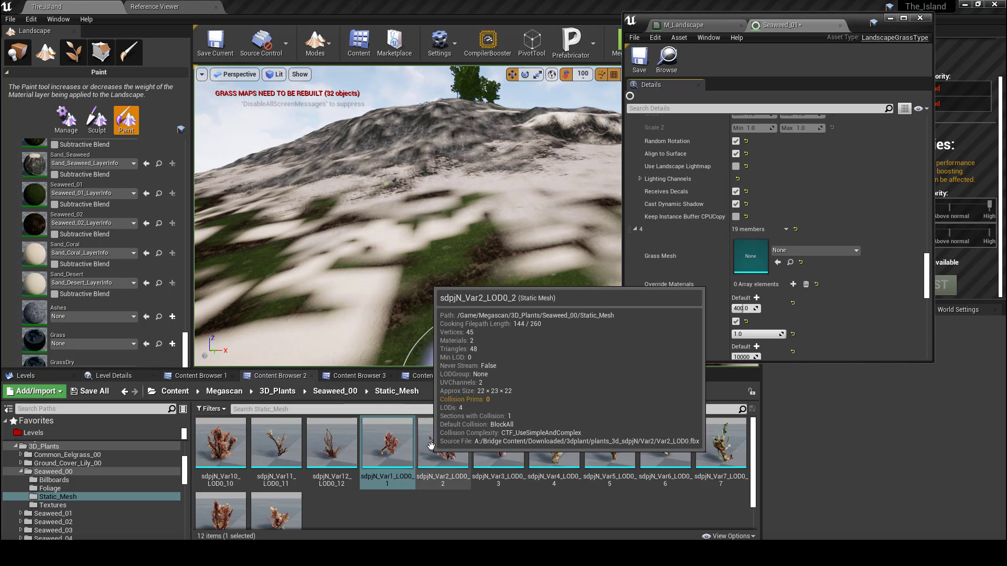
pyautogui.click(435, 444)
pyautogui.click(778, 261)
pyautogui.scroll(-5, 699, 330)
pyautogui.click(753, 221)
pyautogui.write('0.1')
# Assign mesh sdpjN_Var3_LOD0_3 to grass variety 5 with Grass Density 800 and minimum Scale X 0.1
pyautogui.scroll(-3, 734, 236)
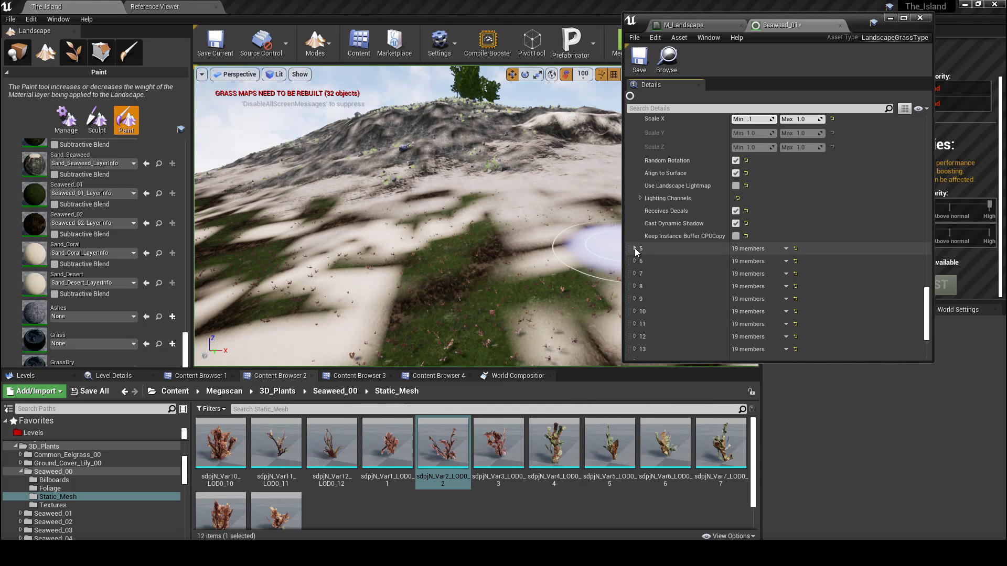
pyautogui.click(635, 249)
pyautogui.click(498, 443)
pyautogui.click(778, 281)
pyautogui.click(745, 328)
pyautogui.write('350')
pyautogui.scroll(-3, 747, 328)
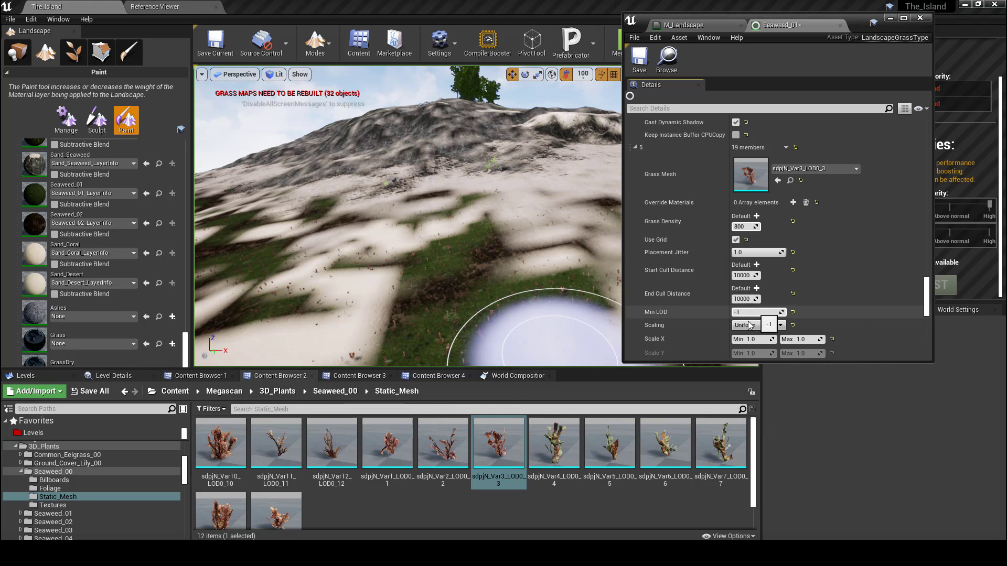
pyautogui.click(753, 339)
pyautogui.write('.1')
# Assign mesh sdpjN_Var4_LOD0_4 to grass variety 6 with Grass Density 650 and minimum Scale X 0.1
pyautogui.scroll(-4, 697, 330)
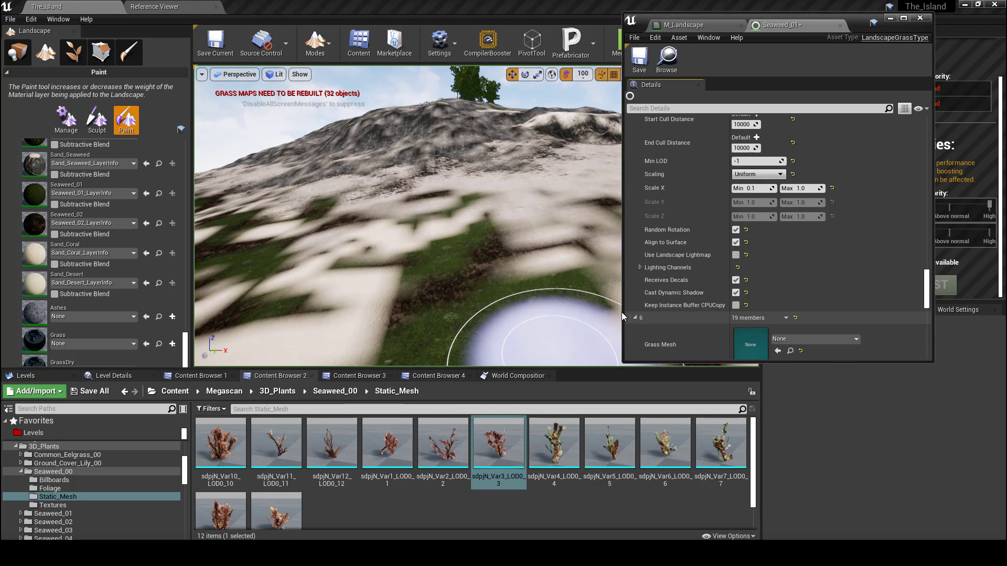
pyautogui.moveTo(493, 265); pyautogui.dragTo(420, 278, button='right')
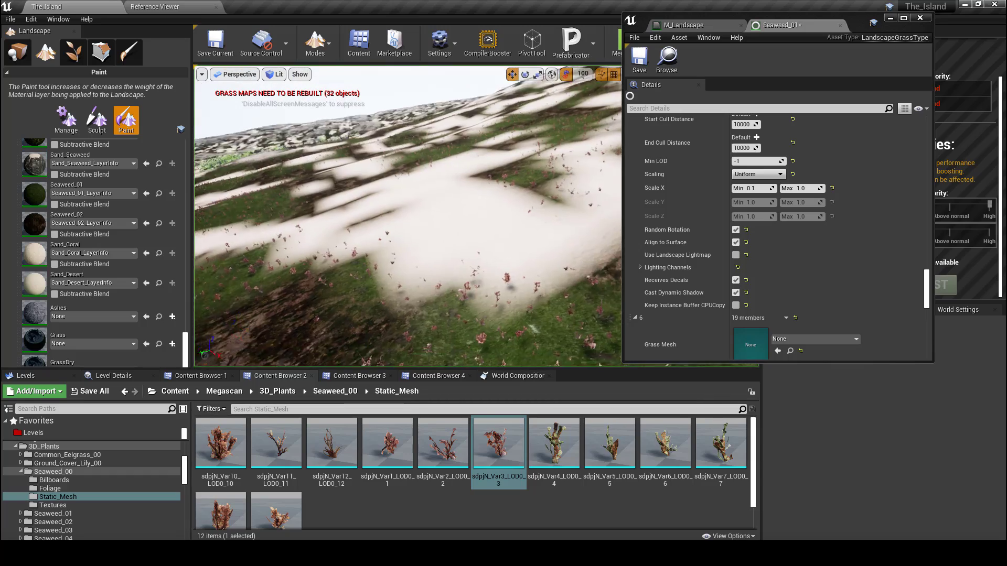
pyautogui.moveTo(526, 254); pyautogui.dragTo(526, 254, button='right')
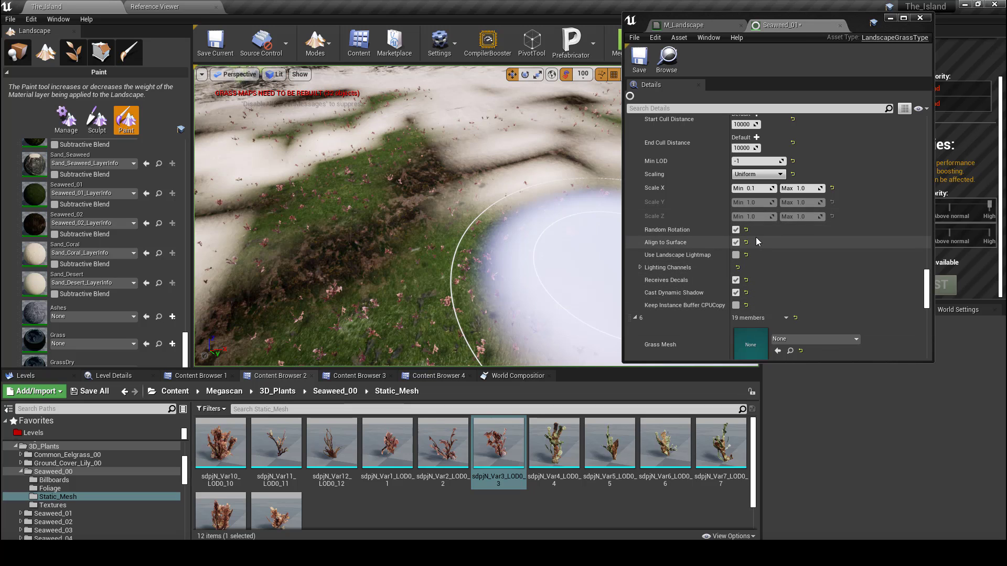
pyautogui.scroll(-5, 756, 237)
pyautogui.scroll(-3, 695, 238)
pyautogui.click(554, 452)
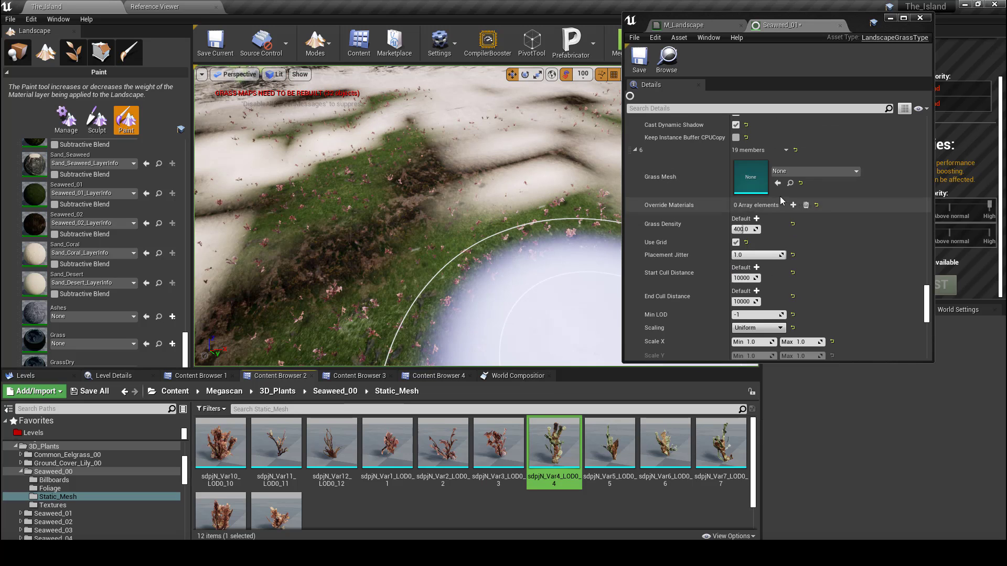
pyautogui.click(778, 183)
pyautogui.click(757, 342)
pyautogui.write('0.1')
pyautogui.press('Return')
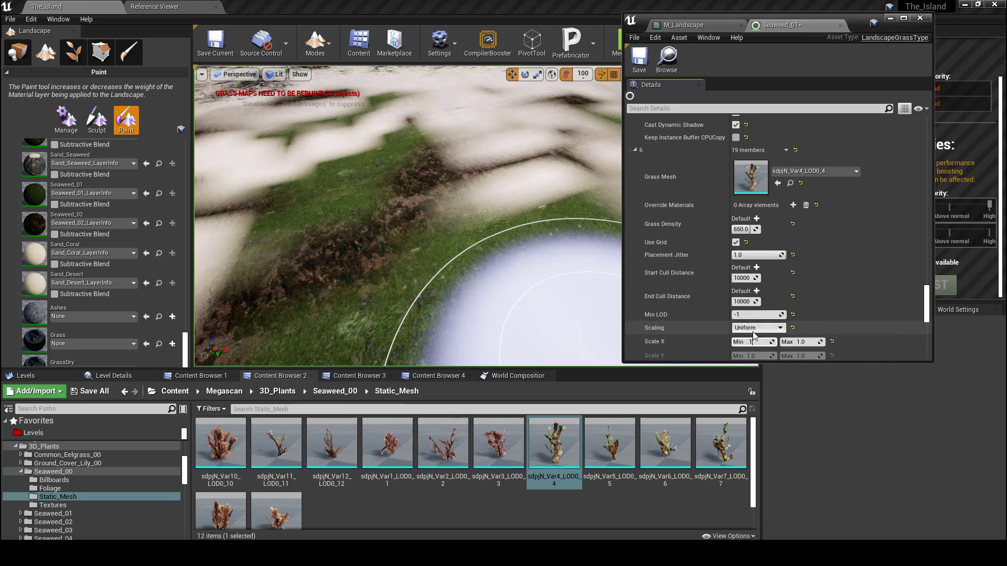
# Assign mesh sdpjN_Var5_LOD0_5 to grass variety 7 with Grass Density 600 and minimum Scale X 0.1
pyautogui.scroll(-8, 750, 336)
pyautogui.click(634, 269)
pyautogui.scroll(-4, 635, 268)
pyautogui.click(610, 443)
pyautogui.click(777, 200)
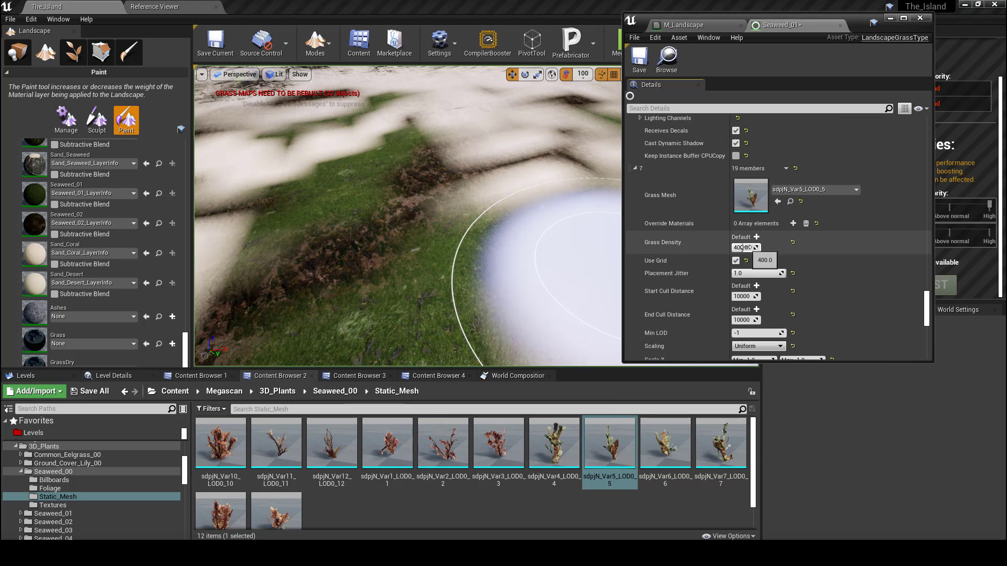
pyautogui.click(745, 247)
pyautogui.write('600')
pyautogui.scroll(-2, 750, 321)
pyautogui.click(754, 310)
pyautogui.write('0.1')
pyautogui.press('Tab')
# Assign mesh sdpjN_Var6_LOD0_6 to grass variety 8 with Grass Density 600 and minimum Scale X 0.1
pyautogui.scroll(-7, 708, 298)
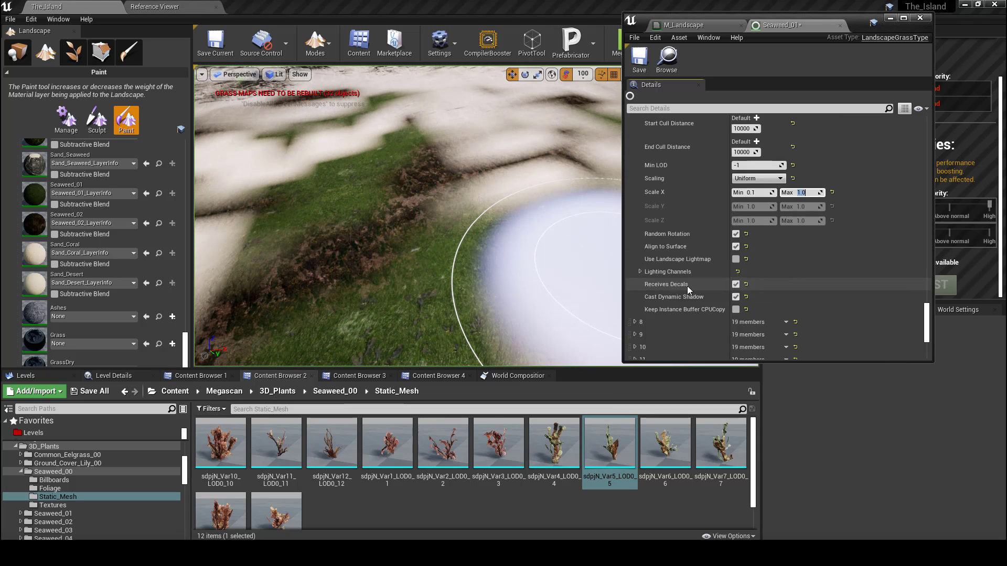
pyautogui.click(635, 256)
pyautogui.click(664, 443)
pyautogui.click(777, 288)
pyautogui.click(745, 334)
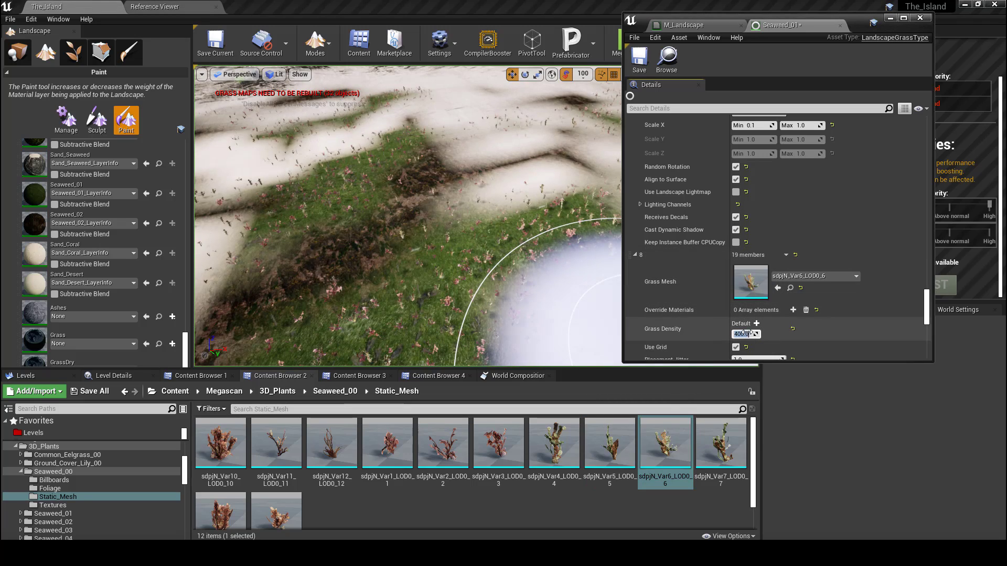
pyautogui.write('600')
pyautogui.scroll(-5, 746, 314)
pyautogui.click(754, 310)
pyautogui.write('0.1')
pyautogui.press('Tab')
# Assign mesh sdpjN_Var7_LOD0_7 to grass variety 9 with a minimum Scale X of 0.1
pyautogui.scroll(-5, 681, 310)
pyautogui.click(634, 324)
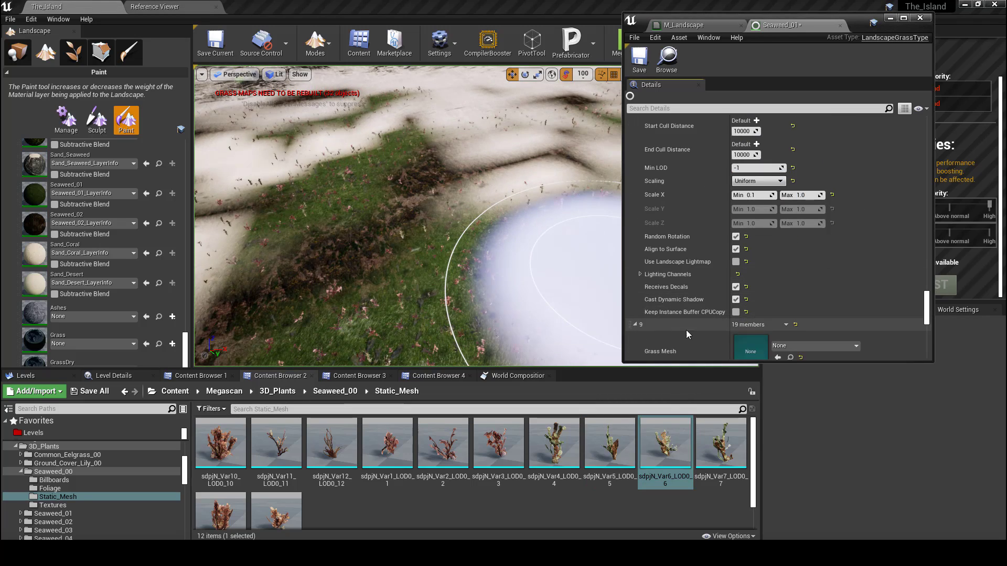
pyautogui.scroll(-3, 686, 330)
pyautogui.click(720, 443)
pyautogui.click(777, 291)
pyautogui.scroll(-5, 750, 314)
# Assign mesh sdpjN_Var8_LOD0_8 to grass variety 10 with a minimum Scale X of 0.1
pyautogui.scroll(-6, 751, 314)
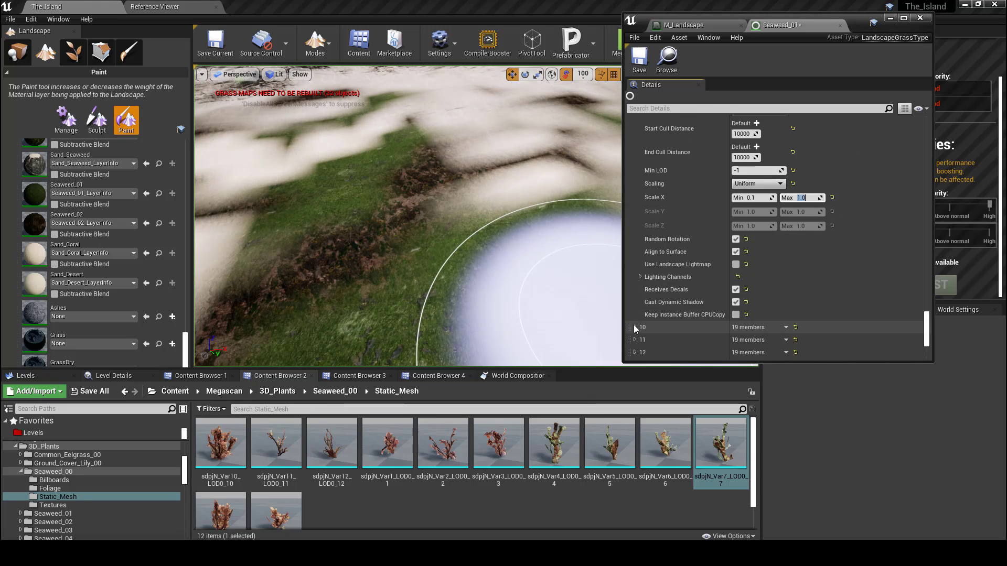
pyautogui.click(635, 327)
pyautogui.scroll(-8, 682, 329)
pyautogui.scroll(-2, 265, 466)
pyautogui.click(220, 483)
pyautogui.scroll(1, 765, 199)
pyautogui.click(778, 159)
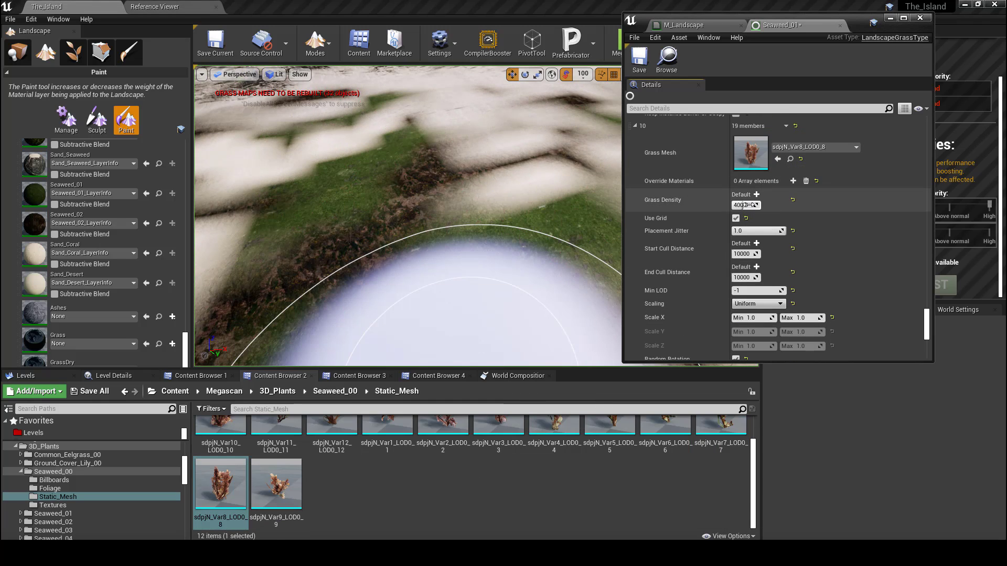
pyautogui.click(754, 318)
pyautogui.write('0.1')
# Assign mesh sdpjN_Var9_LOD0_9 to grass variety 11 with Grass Density 700, and save the grass type
pyautogui.scroll(-4, 682, 323)
pyautogui.click(635, 326)
pyautogui.scroll(-3, 681, 329)
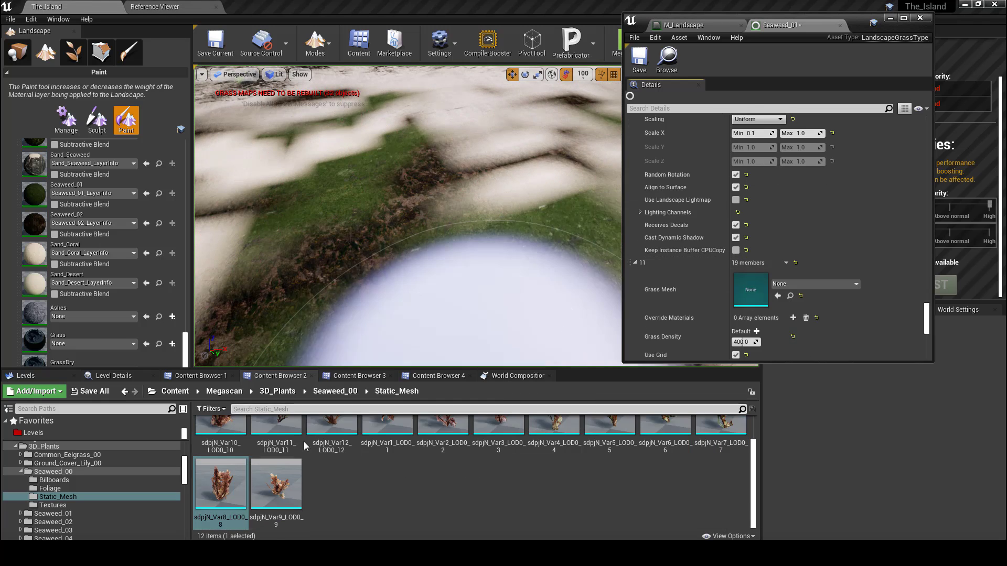
pyautogui.click(276, 482)
pyautogui.click(778, 296)
pyautogui.write('700')
pyautogui.press('Return')
pyautogui.scroll(-4, 666, 164)
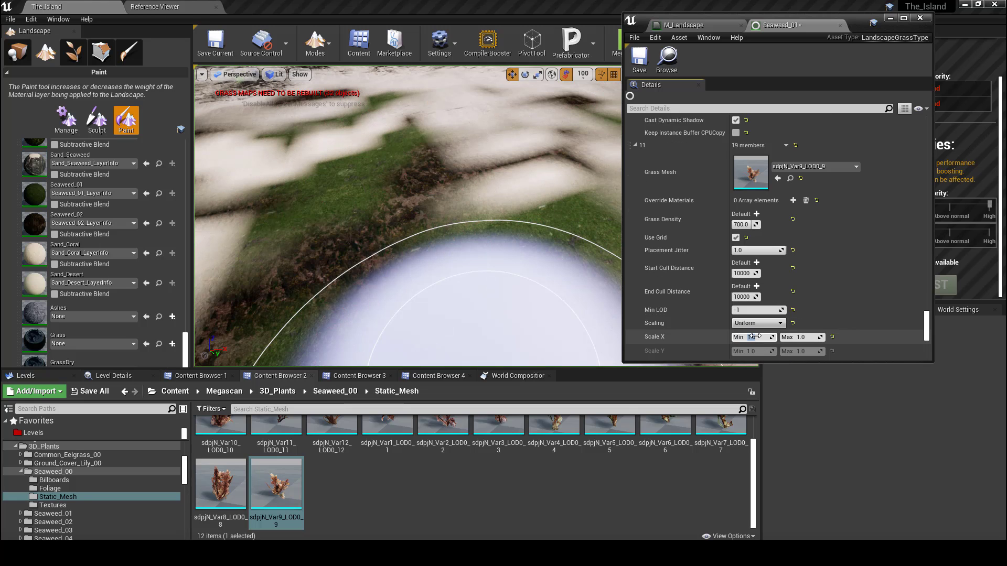
pyautogui.scroll(-5, 665, 165)
# Browse to the Mesh folder of Seaweed_01 under 3D_Plants and select mesh sdpiF_Var1_LOD0_1
pyautogui.click(334, 392)
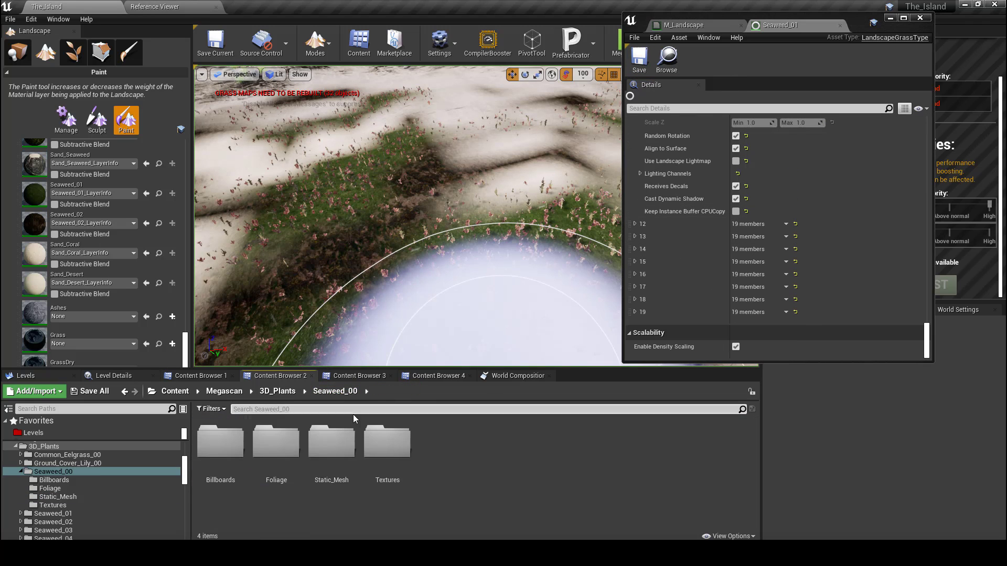
pyautogui.click(277, 391)
pyautogui.doubleClick(371, 451)
pyautogui.doubleClick(332, 443)
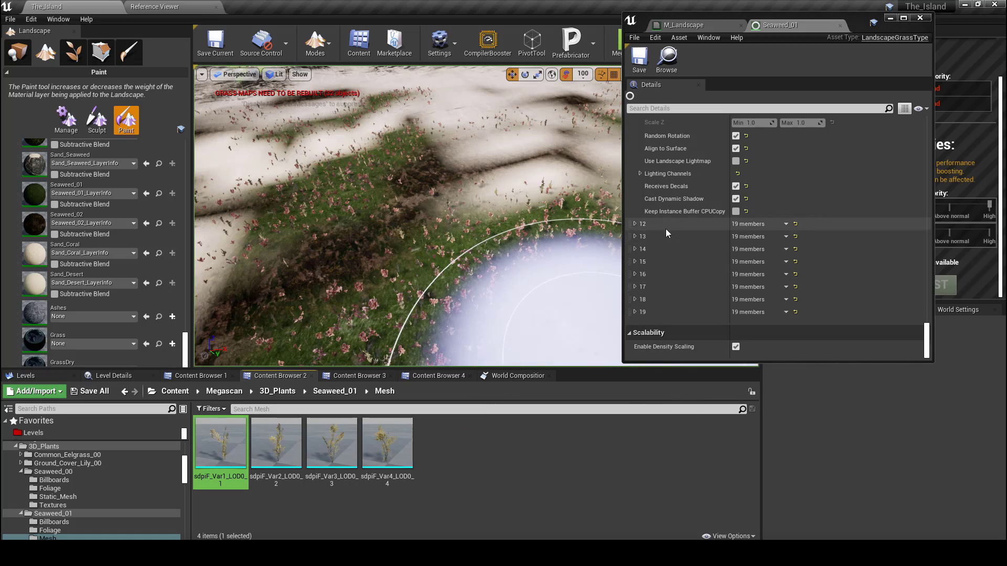
# Assign the selected sdpiF_Var1_LOD0_1 mesh to grass variety 12 with a minimum Scale X of 0.1
pyautogui.click(635, 224)
pyautogui.click(777, 257)
pyautogui.scroll(-3, 755, 283)
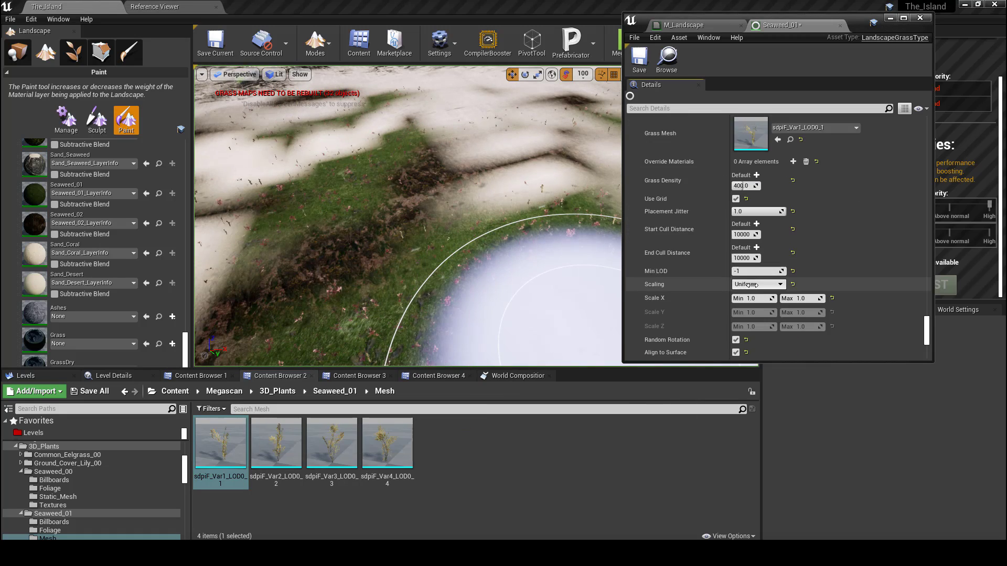
pyautogui.press('Return')
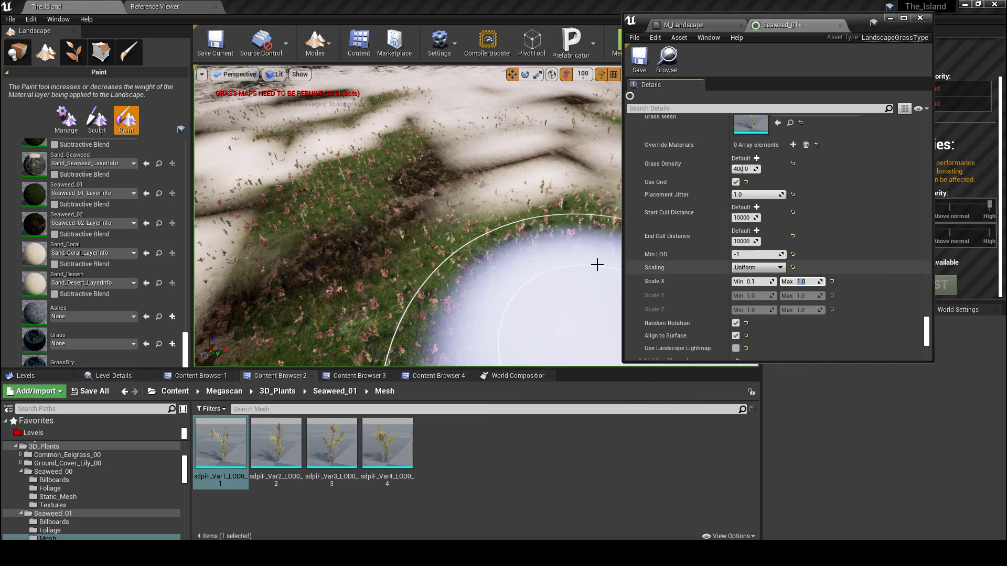
pyautogui.moveTo(564, 252)
pyautogui.mouseDown(button='right')
pyautogui.moveTo(504, 236)
pyautogui.moveTo(565, 252)
pyautogui.mouseUp(button='right')
# Assign mesh sdpiF_Var2_LOD0_2 to grass variety 13 with Grass Density 600 and minimum Scale X 0.1
pyautogui.scroll(-4, 643, 242)
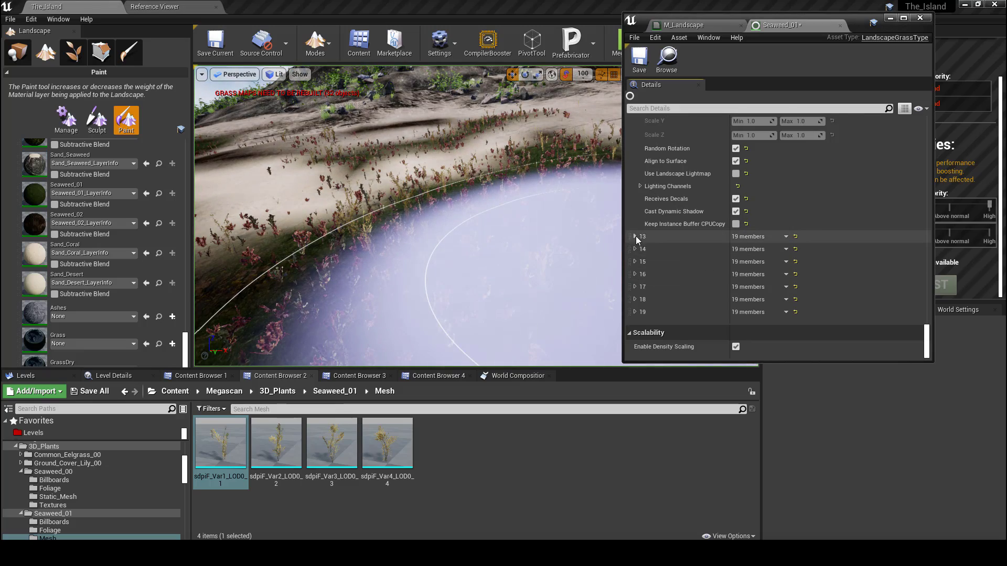
pyautogui.click(636, 236)
pyautogui.click(276, 446)
pyautogui.click(778, 253)
pyautogui.click(742, 299)
pyautogui.write('40')
pyautogui.scroll(-2, 744, 302)
pyautogui.click(748, 311)
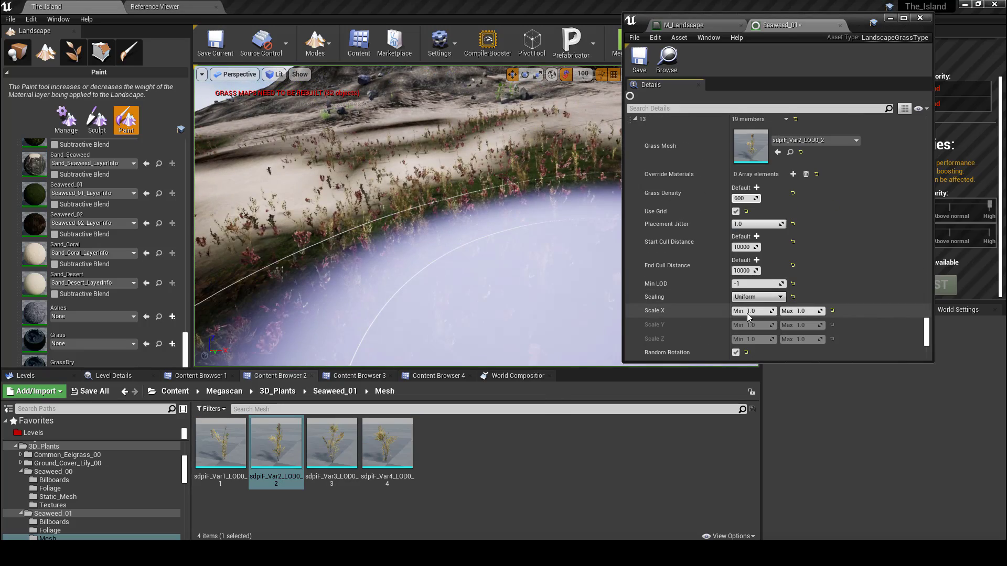
pyautogui.write('.1')
pyautogui.press('Tab')
# Assign mesh sdpiF_Var3_LOD0_3 to grass variety 14 with Grass Density 600 and minimum Scale X 0.1
pyautogui.scroll(-4, 676, 294)
pyautogui.click(634, 249)
pyautogui.click(331, 445)
pyautogui.click(778, 282)
pyautogui.click(738, 328)
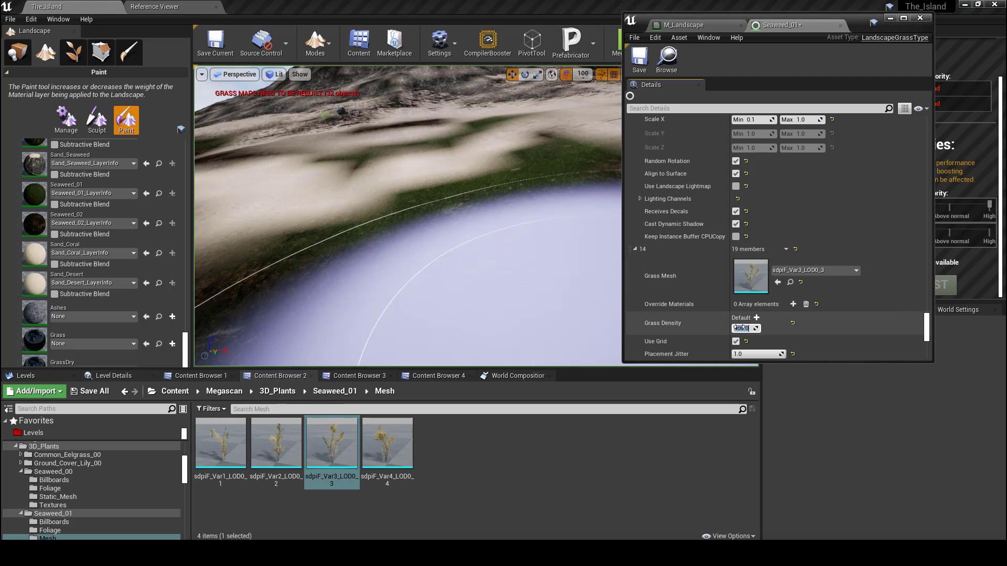
pyautogui.write('40')
pyautogui.scroll(-2, 745, 325)
pyautogui.click(747, 352)
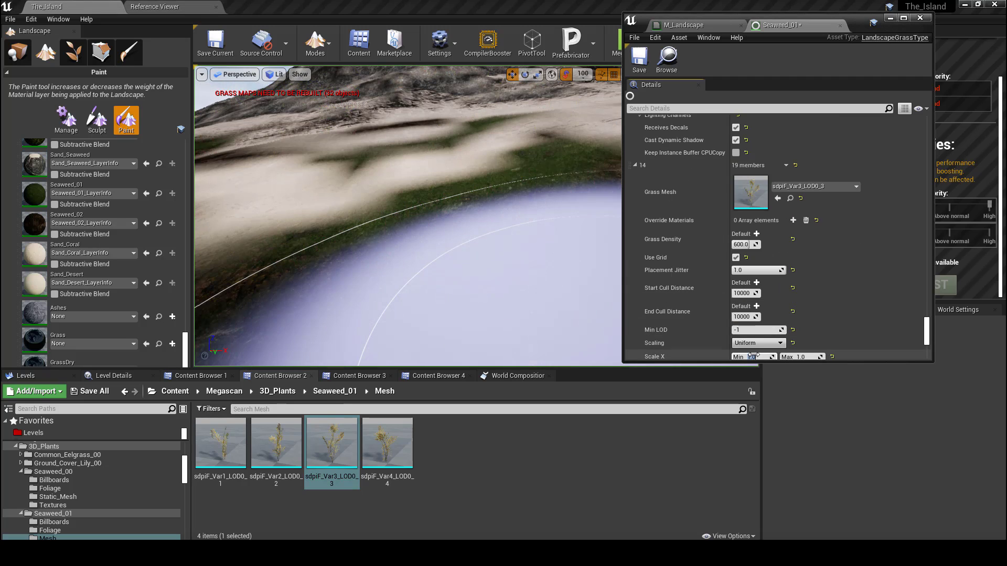
pyautogui.write('.1')
pyautogui.press('Tab')
# Assign mesh sdpiF_Var4_LOD0_4 to grass variety 15 with Grass Density 800 and minimum Scale X 0.1, and save the grass type
pyautogui.scroll(-4, 676, 293)
pyautogui.click(634, 285)
pyautogui.click(387, 446)
pyautogui.click(777, 318)
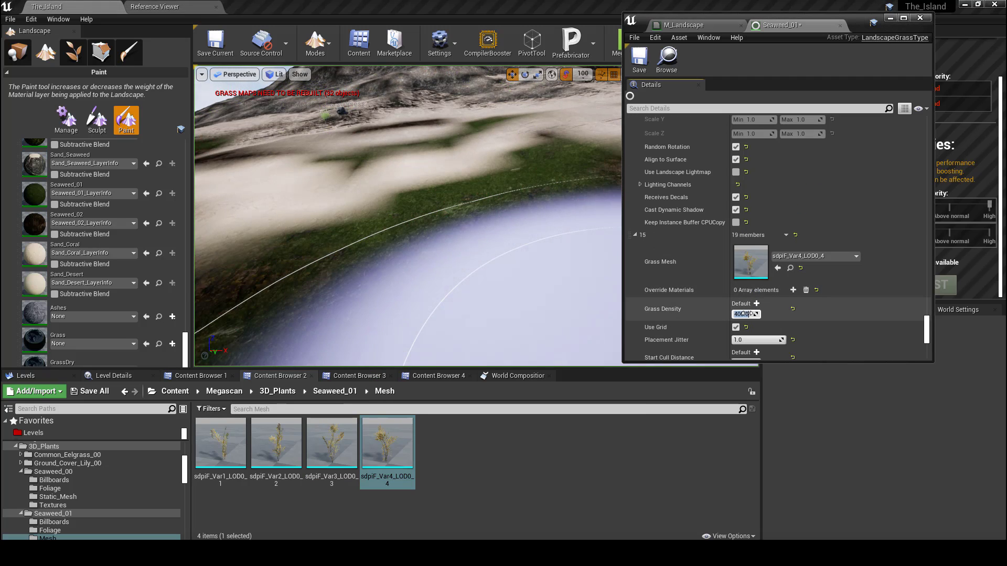
pyautogui.scroll(-5, 755, 315)
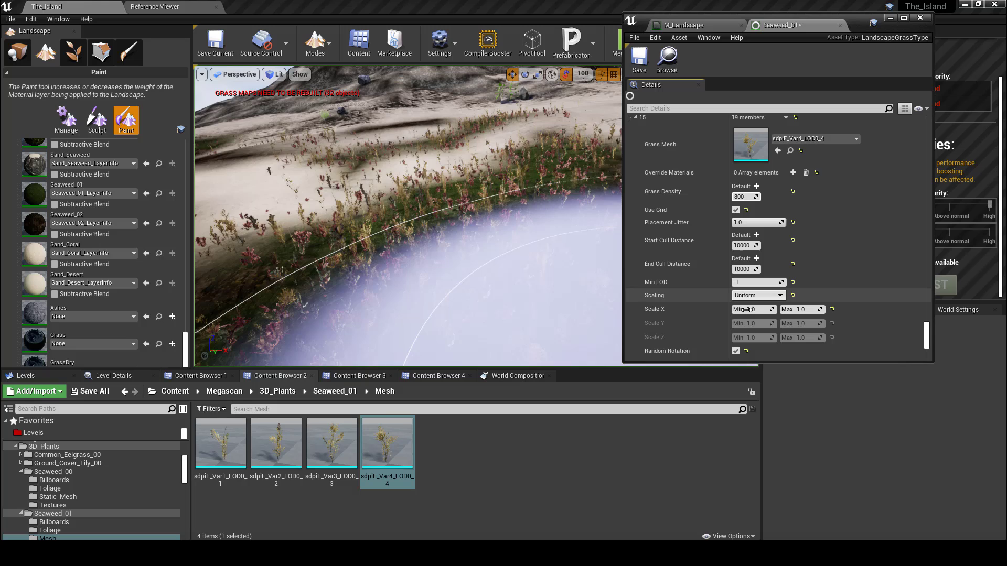
pyautogui.click(639, 61)
# Move the grass type window clear of the viewport and browse to the Mesh folder of Seaweed_02
pyautogui.moveTo(864, 18); pyautogui.dragTo(984, 36)
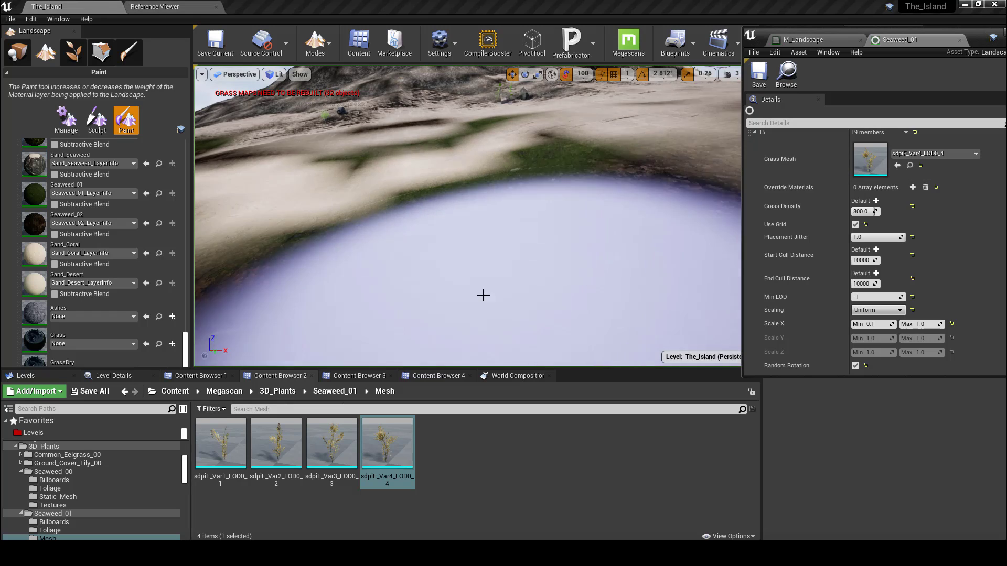
pyautogui.click(282, 391)
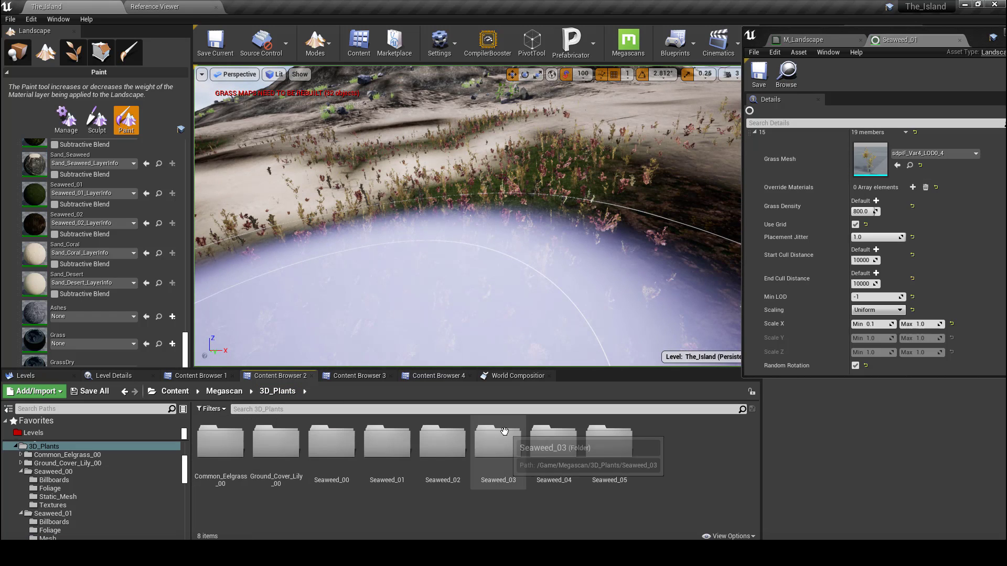
pyautogui.doubleClick(443, 437)
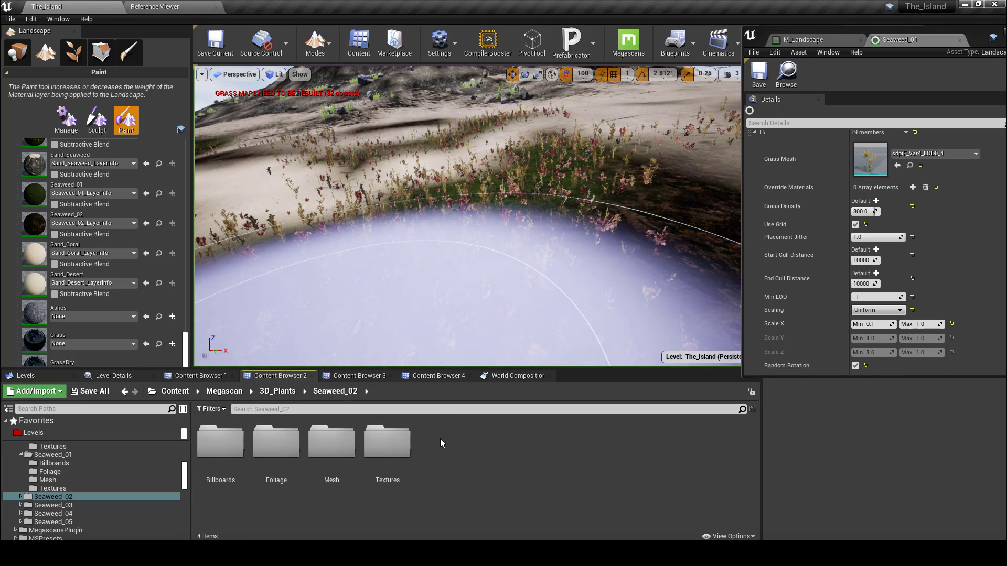
pyautogui.doubleClick(336, 439)
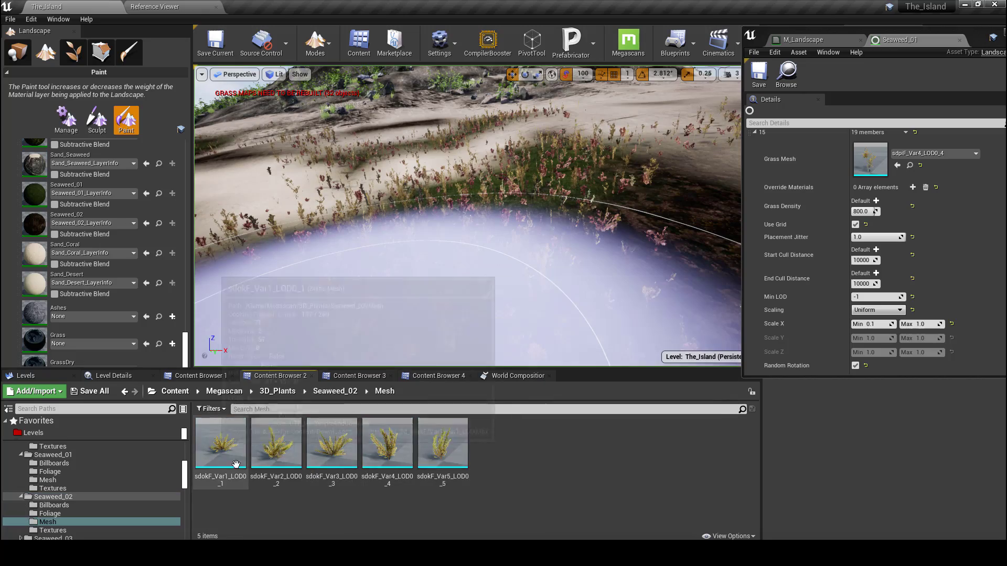
pyautogui.moveTo(393, 252)
pyautogui.mouseDown(button='right')
pyautogui.moveTo(530, 293)
pyautogui.moveTo(493, 263)
pyautogui.moveTo(420, 288)
pyautogui.moveTo(367, 247)
pyautogui.moveTo(383, 199)
pyautogui.moveTo(419, 278)
pyautogui.moveTo(462, 263)
pyautogui.mouseUp(button='right')
pyautogui.scroll(-6, 868, 189)
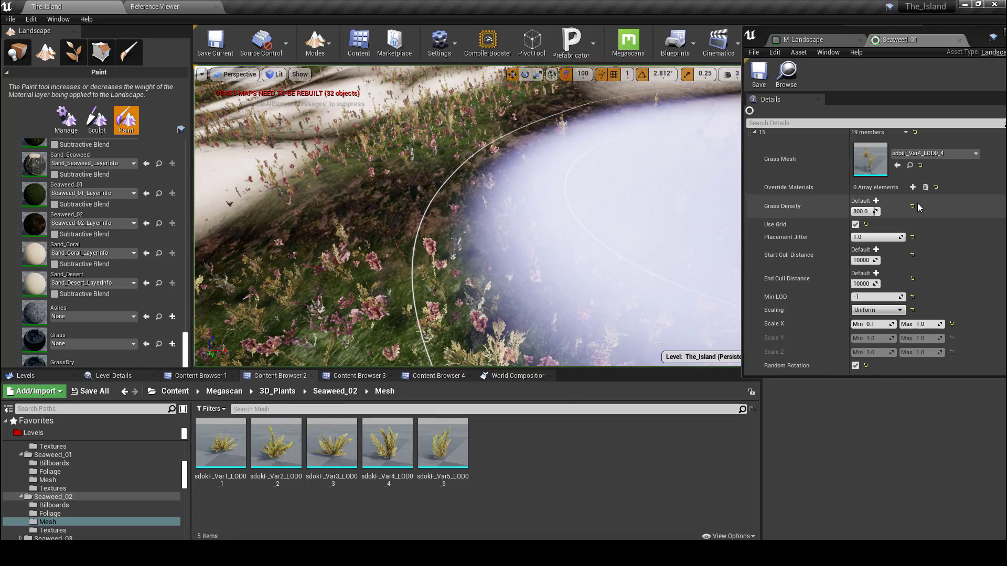
# Assign mesh sdokF_Var1_LOD0_1 to grass variety 16 with Grass Density 150
pyautogui.click(754, 289)
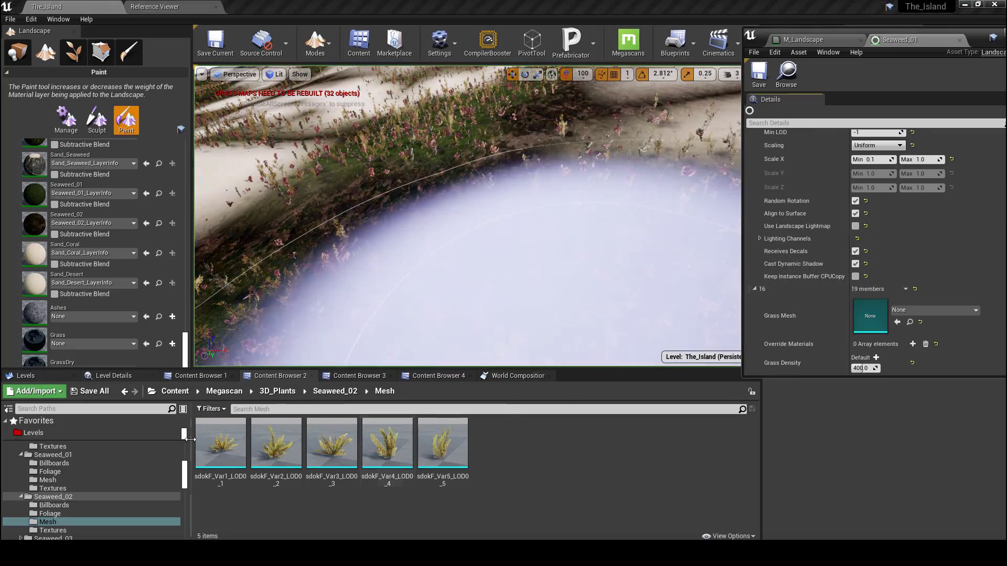
pyautogui.click(220, 446)
pyautogui.click(897, 322)
pyautogui.scroll(-5, 876, 292)
pyautogui.scroll(-5, 818, 315)
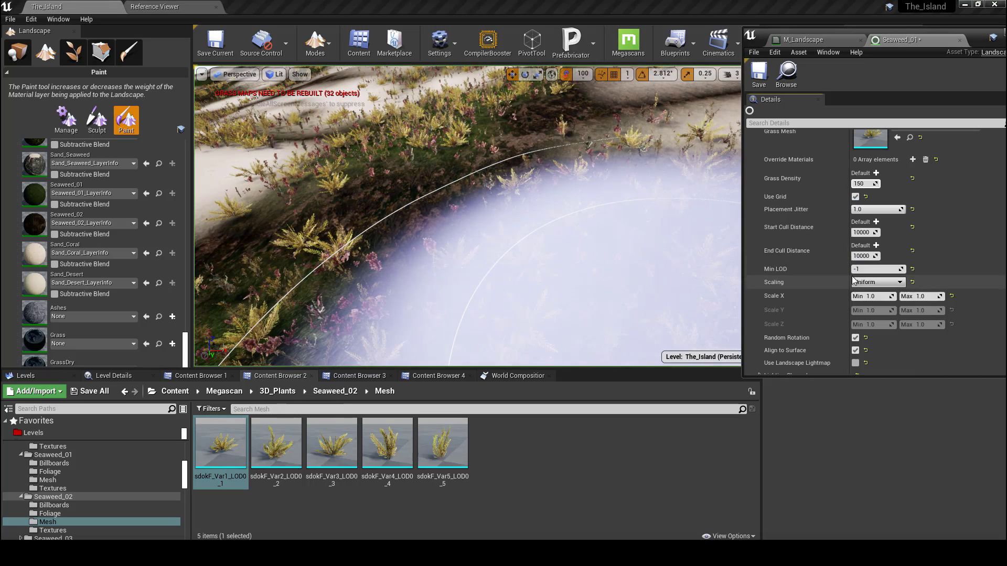
pyautogui.scroll(-2, 803, 326)
# Assign mesh sdokF_Var2_LOD0_2 to grass variety 17 with Grass Density 150 and minimum Scale X 0.5
pyautogui.click(276, 446)
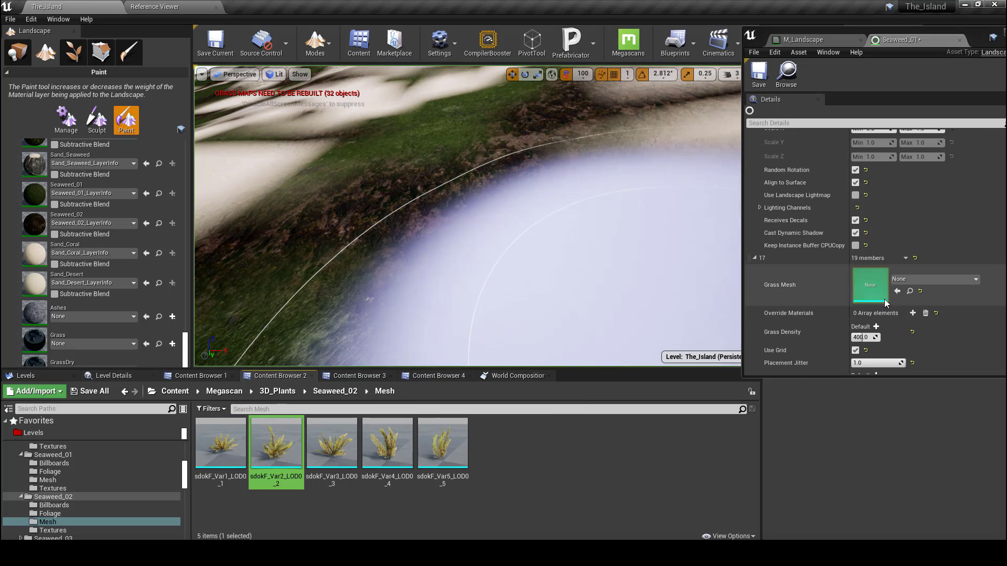
pyautogui.click(896, 292)
pyautogui.click(861, 337)
pyautogui.write('150')
pyautogui.scroll(-3, 870, 328)
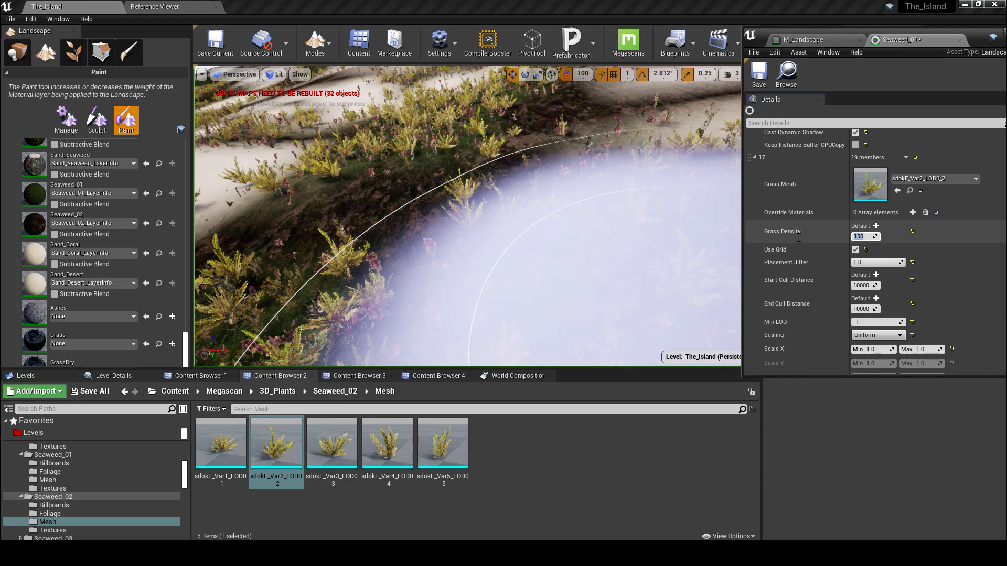
pyautogui.click(870, 349)
pyautogui.write('.5')
# Assign mesh sdokF_Var3_LOD0_3 to grass variety 18 with Grass Density 50 and minimum Scale X 0.2
pyautogui.scroll(-4, 810, 317)
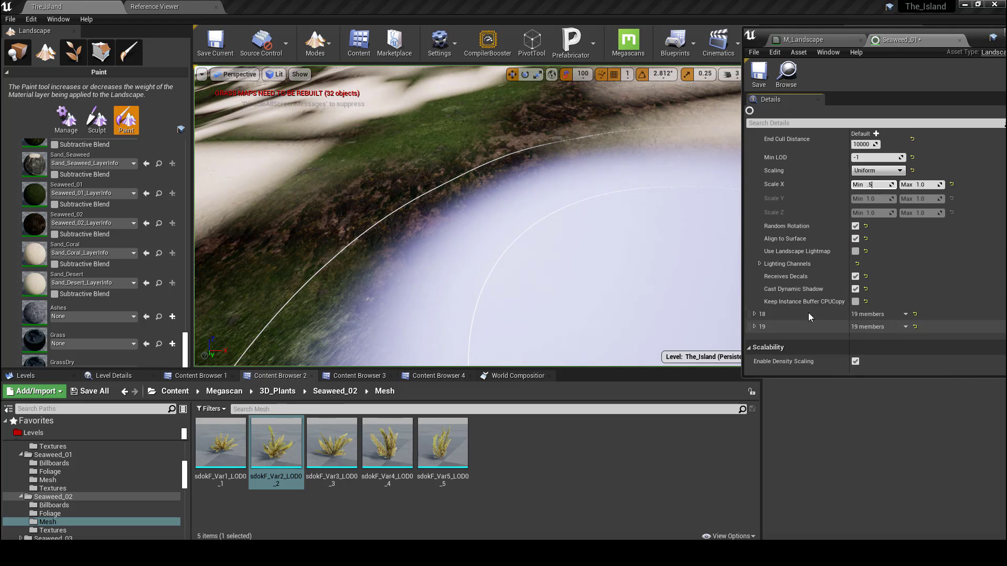
pyautogui.click(754, 314)
pyautogui.moveTo(332, 443); pyautogui.dragTo(871, 340)
pyautogui.scroll(-3, 882, 307)
pyautogui.scroll(-2, 860, 293)
pyautogui.click(878, 304)
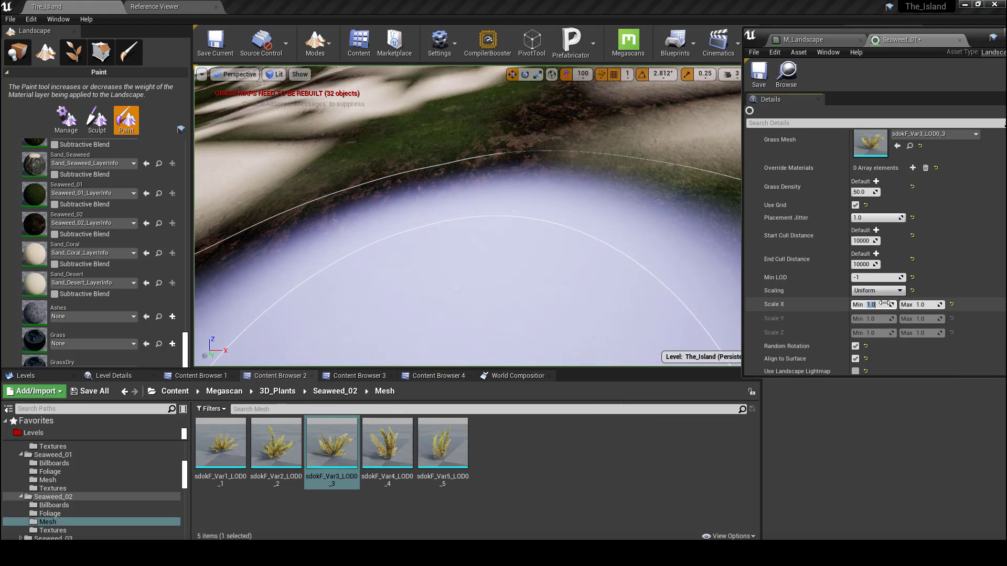
pyautogui.write('.2')
# Assign mesh sdokF_Var4_LOD0_4 to grass variety 19 with Grass Density 75 and minimum Scale X 0.2
pyautogui.scroll(-2, 839, 314)
pyautogui.click(754, 334)
pyautogui.click(387, 446)
pyautogui.click(897, 367)
pyautogui.scroll(-3, 886, 336)
pyautogui.click(865, 294)
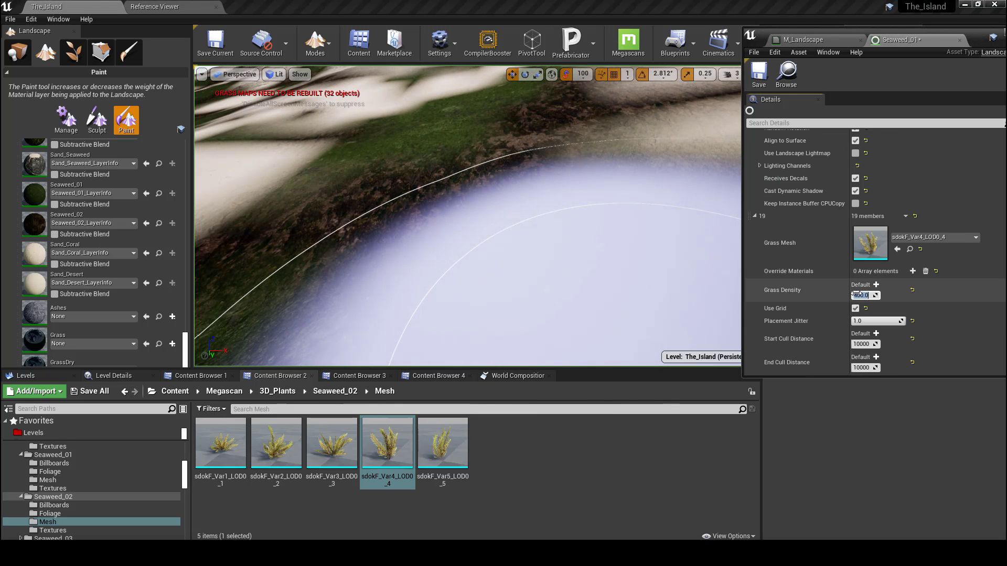
pyautogui.write('150')
pyautogui.scroll(-3, 881, 293)
pyautogui.click(873, 290)
pyautogui.write('.2')
pyautogui.press('Tab')
# Move the grass type window fully into view and extend the Grass Varieties array with empty elements up to index 30
pyautogui.moveTo(906, 31); pyautogui.dragTo(849, 27)
pyautogui.moveTo(989, 355); pyautogui.dragTo(989, 137)
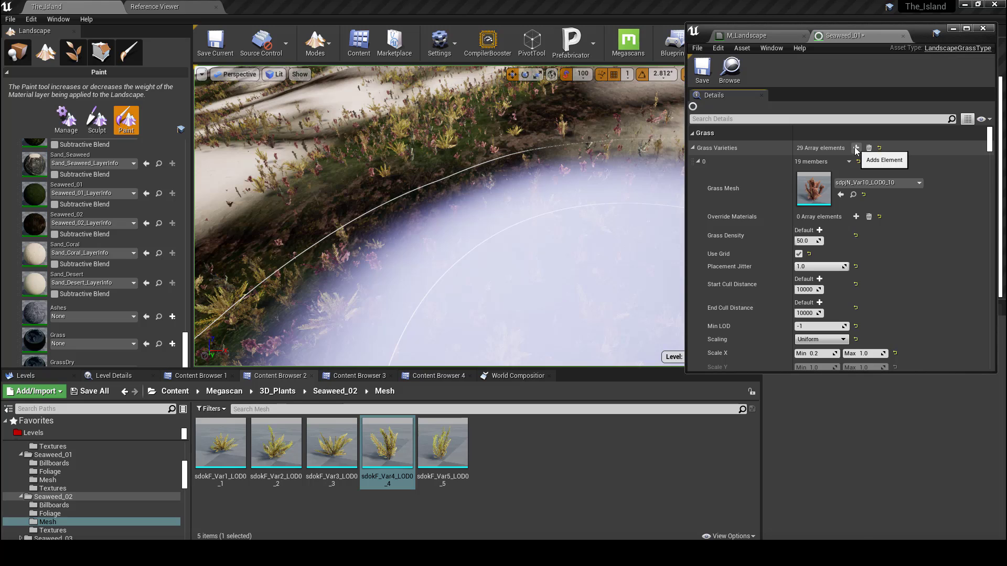
pyautogui.click(855, 149)
# Assign mesh sdokF_Var5_LOD0_5 to grass variety 20 with Grass Density 60 and minimum Scale X 0.2, and save the grass type
pyautogui.scroll(-15, 749, 210)
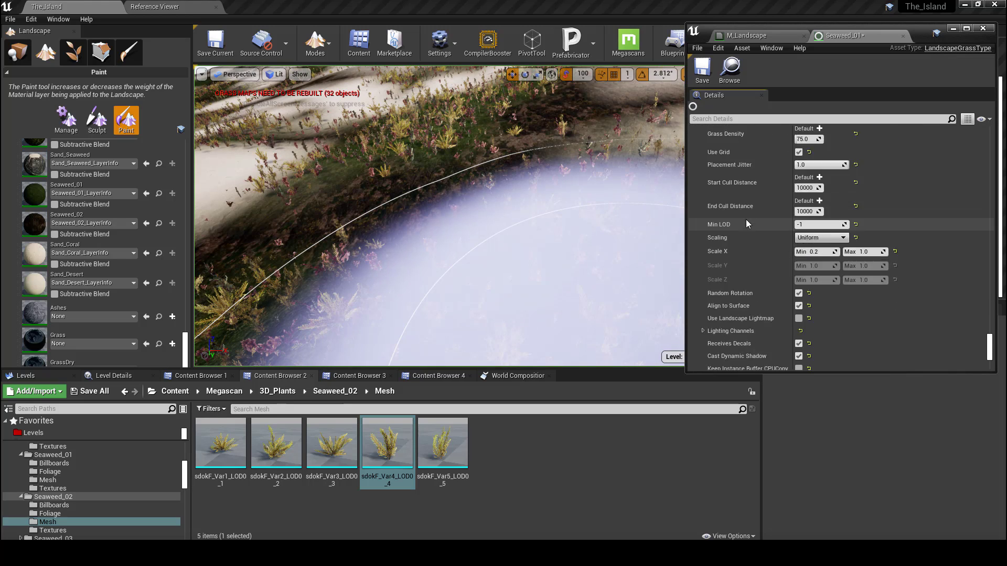
pyautogui.scroll(-3, 746, 220)
pyautogui.click(702, 298)
pyautogui.click(442, 446)
pyautogui.click(840, 331)
pyautogui.scroll(-3, 834, 320)
pyautogui.click(811, 292)
pyautogui.write('60')
pyautogui.scroll(-3, 813, 299)
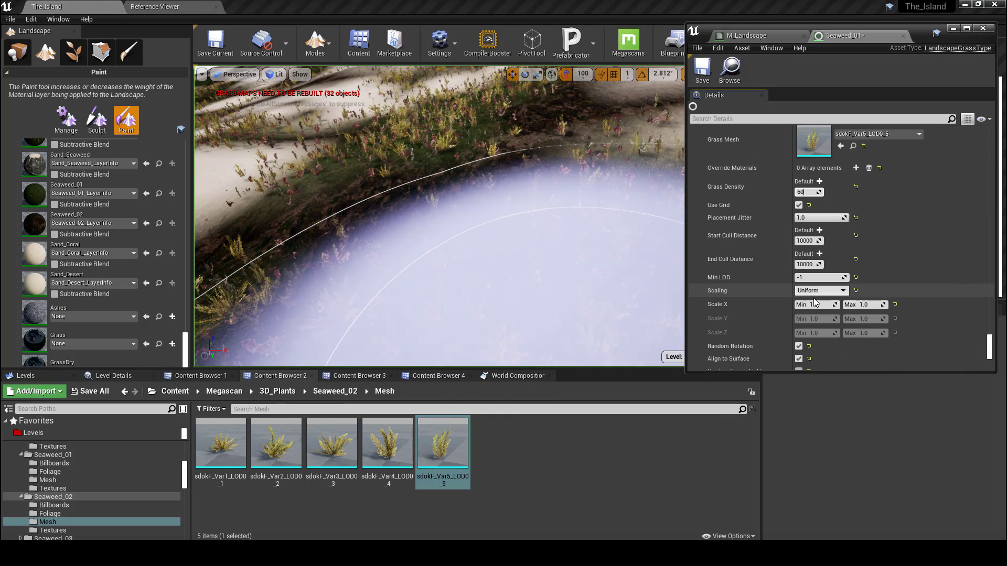
pyautogui.click(814, 305)
pyautogui.write('.2')
pyautogui.scroll(-3, 839, 294)
pyautogui.click(701, 71)
# Browse to the Mesh folder of Seaweed_03
pyautogui.click(277, 391)
pyautogui.doubleClick(498, 443)
pyautogui.doubleClick(332, 443)
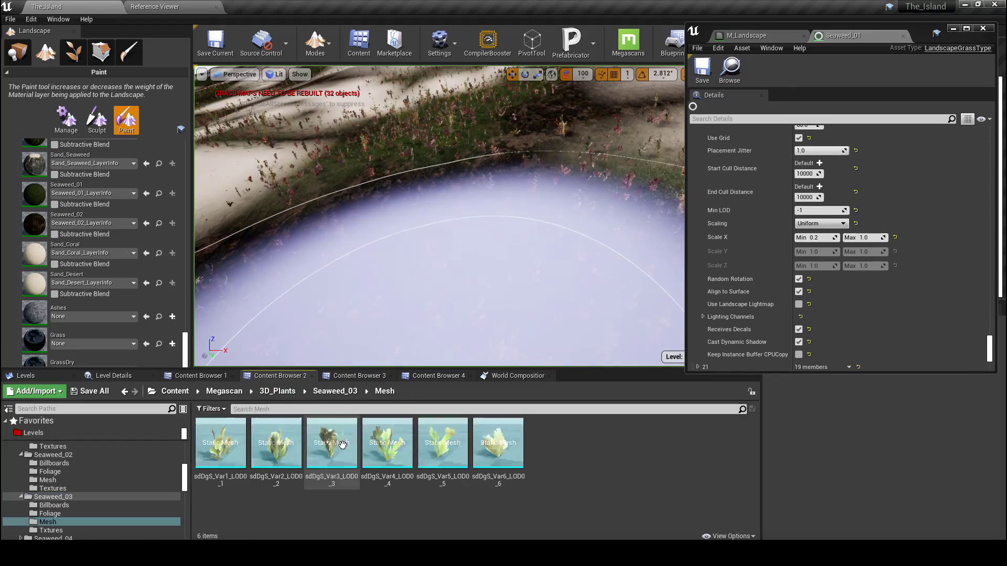
pyautogui.moveTo(440, 252); pyautogui.dragTo(493, 247, button='right')
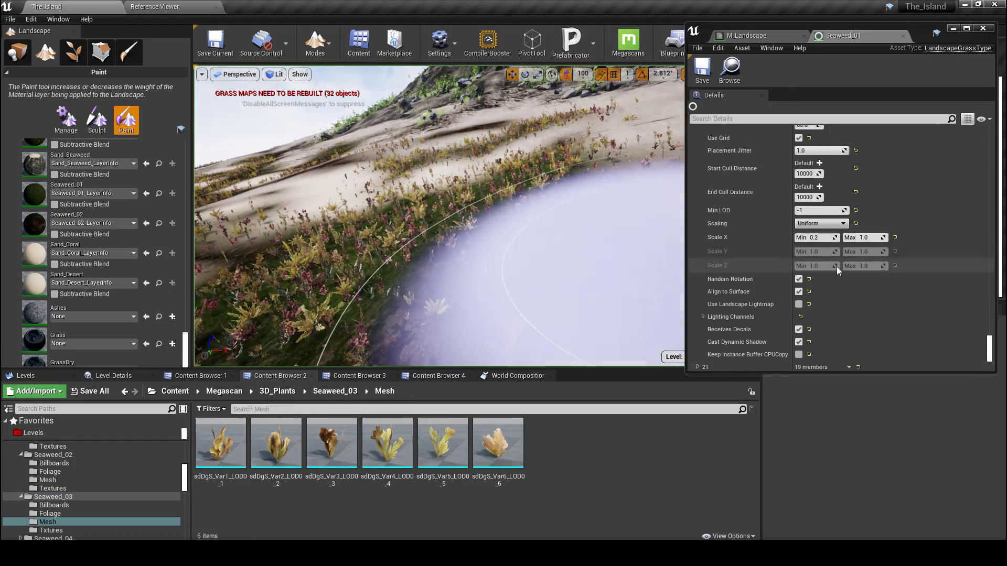
# Assign mesh sdDgS_Var1_LOD0_1 to grass variety 21 with Grass Density 80 and minimum Scale X 0.2, inspecting the mesh in its editor
pyautogui.scroll(-2, 836, 267)
pyautogui.click(697, 245)
pyautogui.click(220, 443)
pyautogui.click(841, 278)
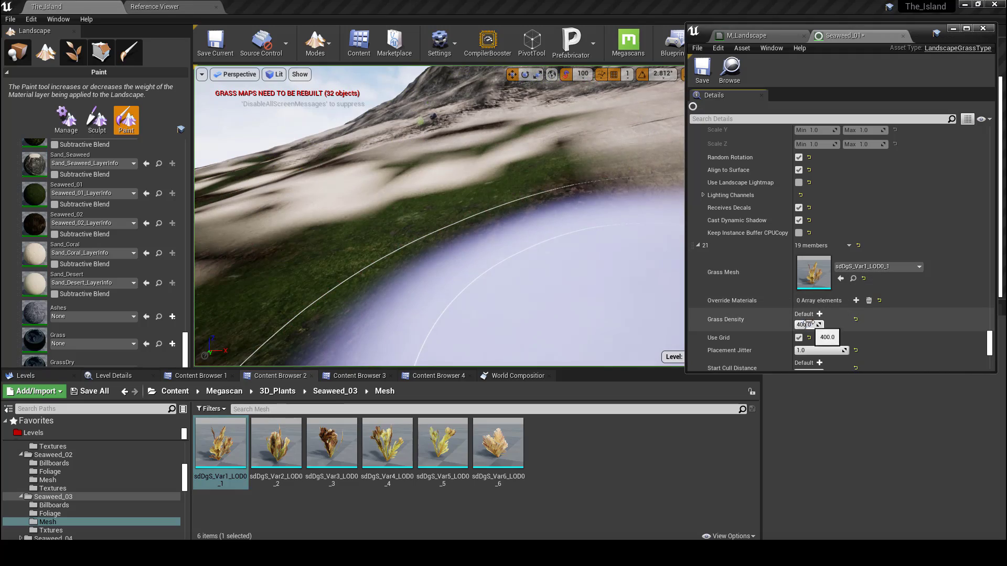
pyautogui.moveTo(524, 251); pyautogui.dragTo(498, 233, button='right')
pyautogui.doubleClick(220, 443)
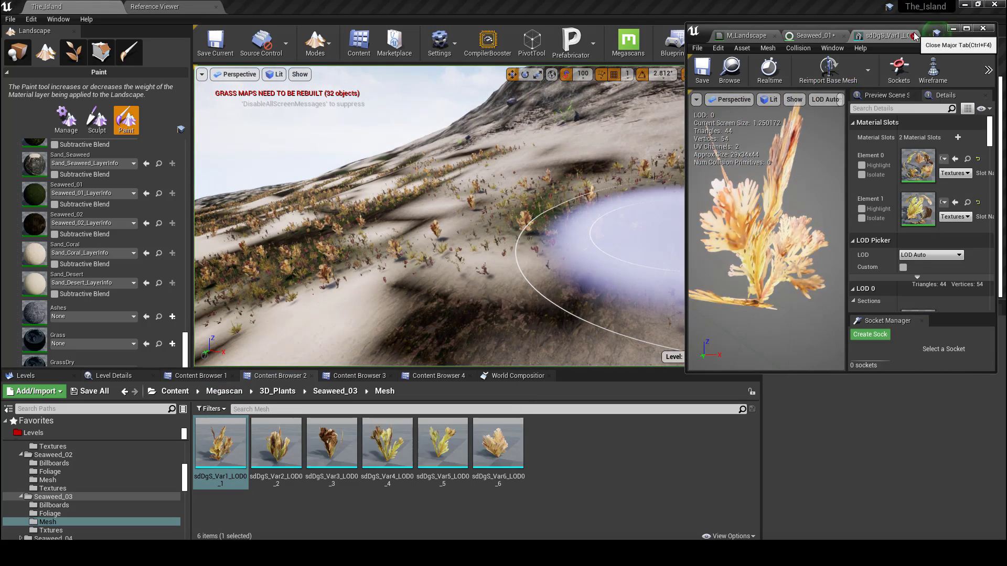
pyautogui.click(913, 35)
pyautogui.click(331, 443)
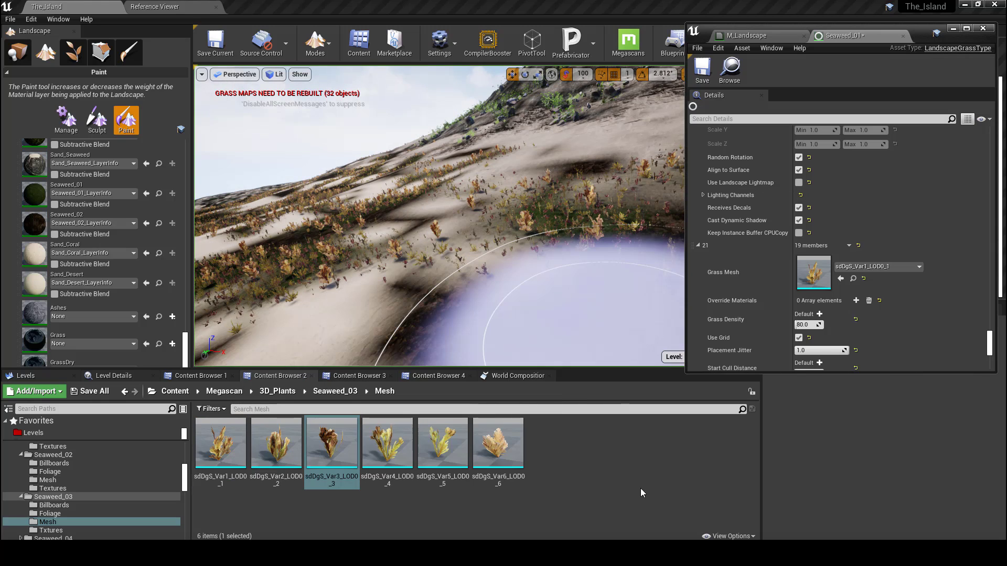
# Assign mesh sdDgS_Var2_LOD0_2 to grass variety 22 with Grass Density 60 and minimum Scale X 0.5
pyautogui.scroll(-10, 844, 323)
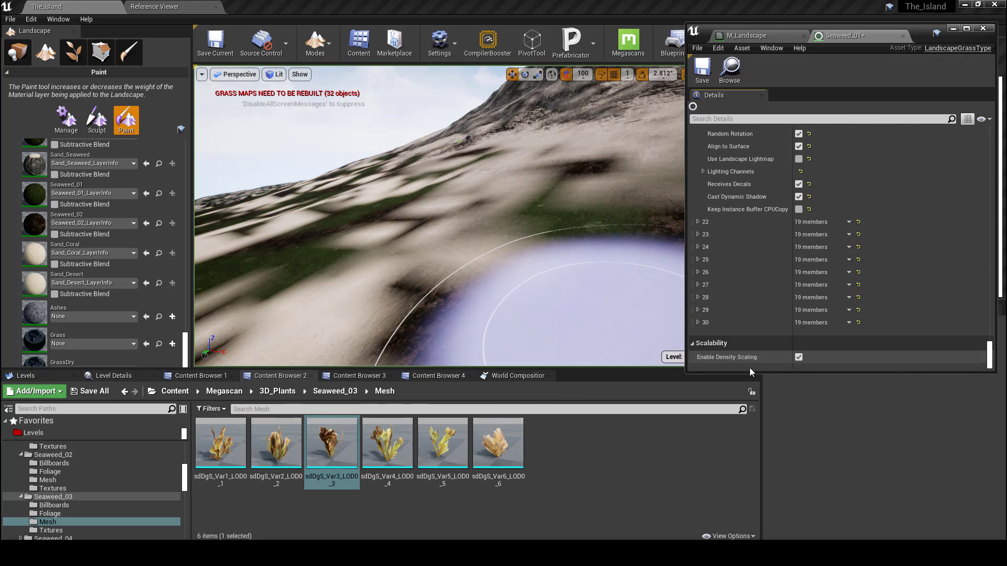
pyautogui.click(276, 443)
pyautogui.click(840, 255)
pyautogui.click(806, 301)
pyautogui.write('60')
pyautogui.scroll(-5, 810, 301)
pyautogui.click(815, 330)
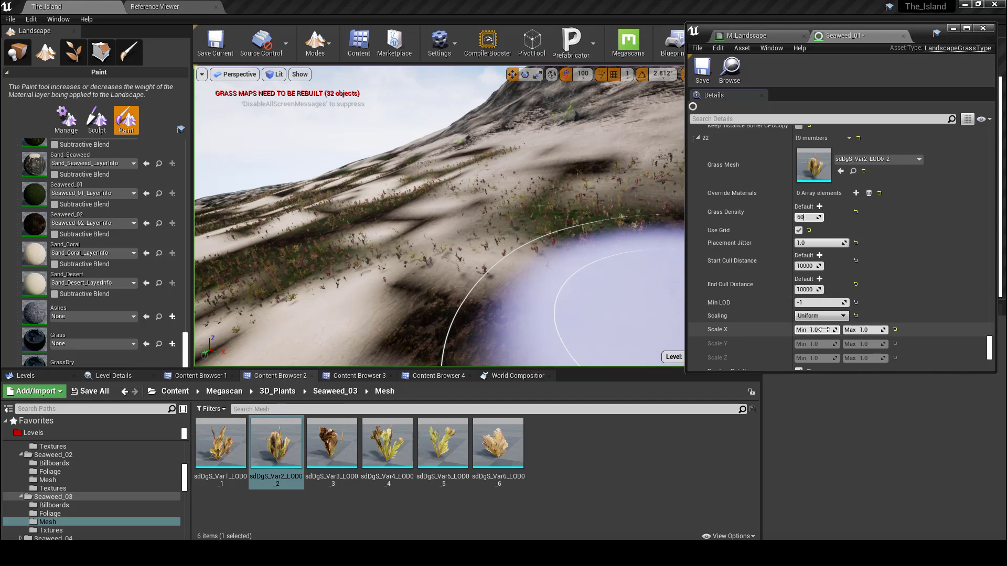
pyautogui.write('0.5')
pyautogui.press('Tab')
# Assign mesh sdDgS_Var3_LOD0_3 to grass variety 23 with Grass Density 80 and minimum Scale X 0.5
pyautogui.scroll(-6, 812, 300)
pyautogui.click(697, 257)
pyautogui.scroll(14, 783, 250)
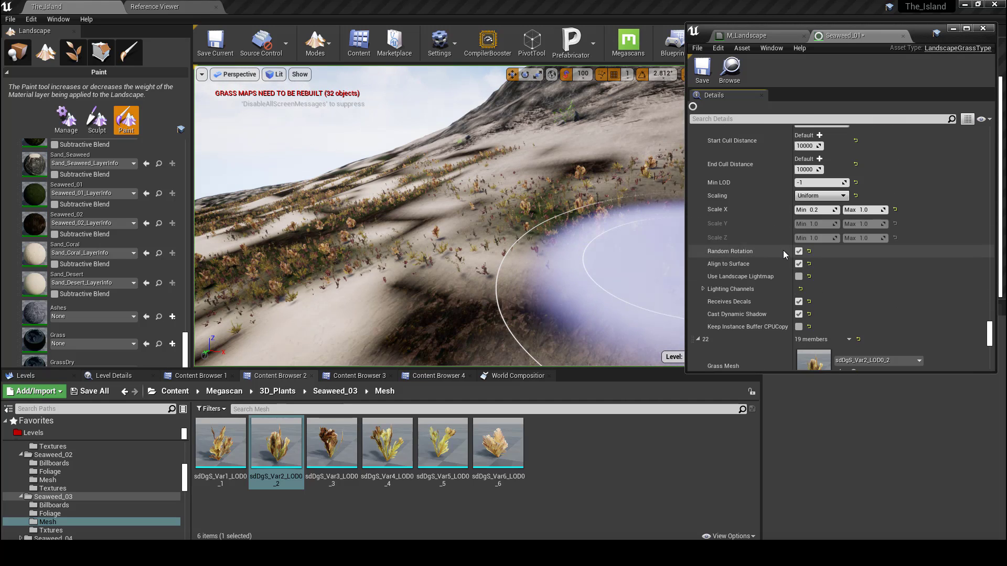
pyautogui.scroll(-9, 782, 250)
pyautogui.click(332, 443)
pyautogui.click(840, 178)
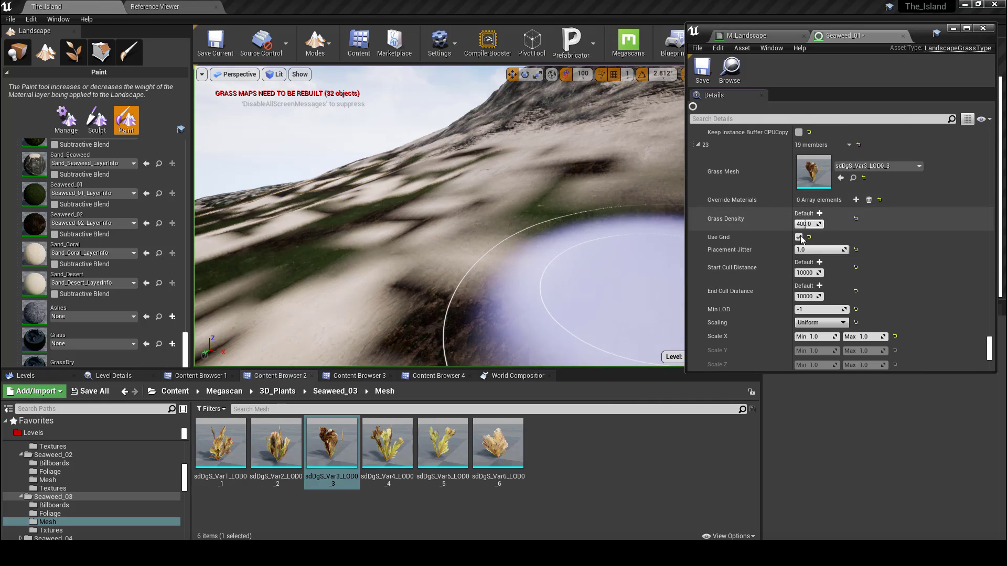
pyautogui.write('80')
pyautogui.click(815, 337)
pyautogui.write('.5')
# Assign mesh sdDgS_Var4_LOD0_4 to grass variety 24 with Grass Density 75 and minimum Scale X 0.5
pyautogui.scroll(-5, 786, 310)
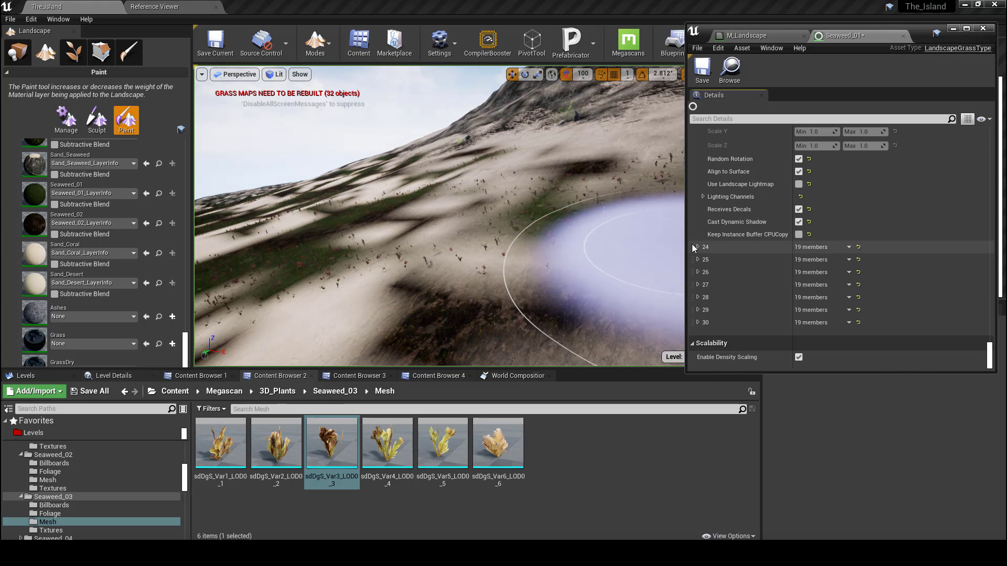
pyautogui.scroll(3, 698, 248)
pyautogui.scroll(-6, 703, 251)
pyautogui.click(698, 247)
pyautogui.click(387, 443)
pyautogui.click(841, 281)
pyautogui.click(805, 326)
pyautogui.write('75')
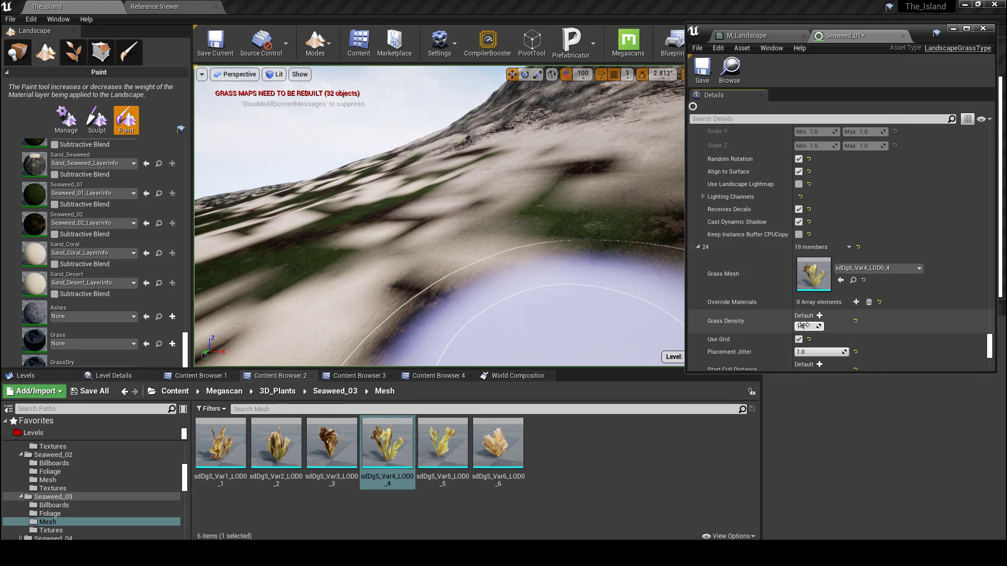
pyautogui.scroll(-5, 807, 325)
pyautogui.click(811, 323)
pyautogui.write('.5')
pyautogui.press('Return')
# Assign mesh sdDgS_Var5_LOD0_5 to grass variety 25 with Grass Density 90 and minimum Scale X 0.2
pyautogui.scroll(-3, 701, 324)
pyautogui.scroll(-2, 760, 312)
pyautogui.click(442, 443)
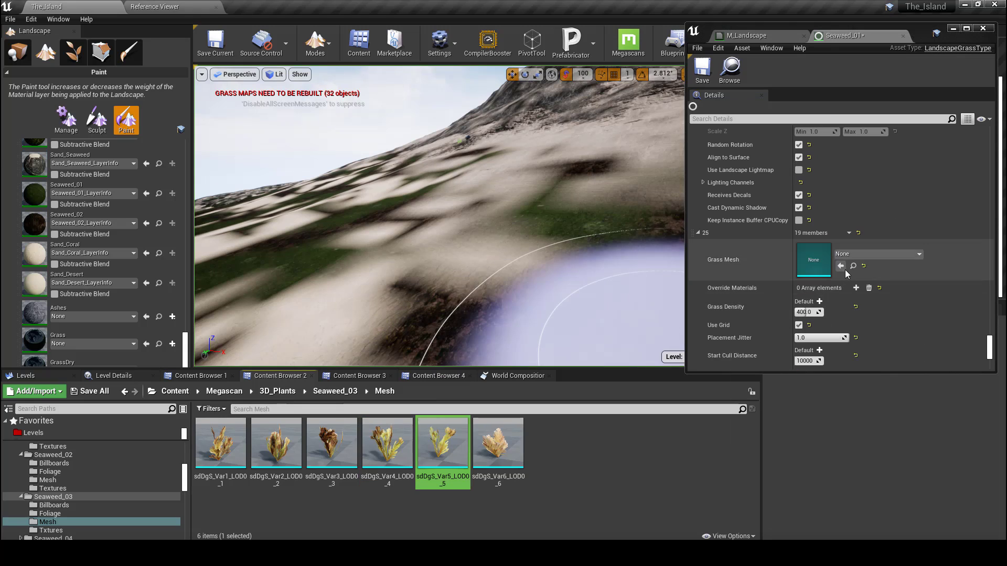
pyautogui.click(840, 264)
pyautogui.click(809, 312)
pyautogui.write('90')
pyautogui.scroll(-3, 809, 312)
pyautogui.click(813, 308)
pyautogui.write('.2')
# Assign mesh sdDgS_Var6_LOD0_6 to grass variety 26 with Grass Density 70 and minimum Scale X 0.2, and save the grass type
pyautogui.scroll(-2, 808, 312)
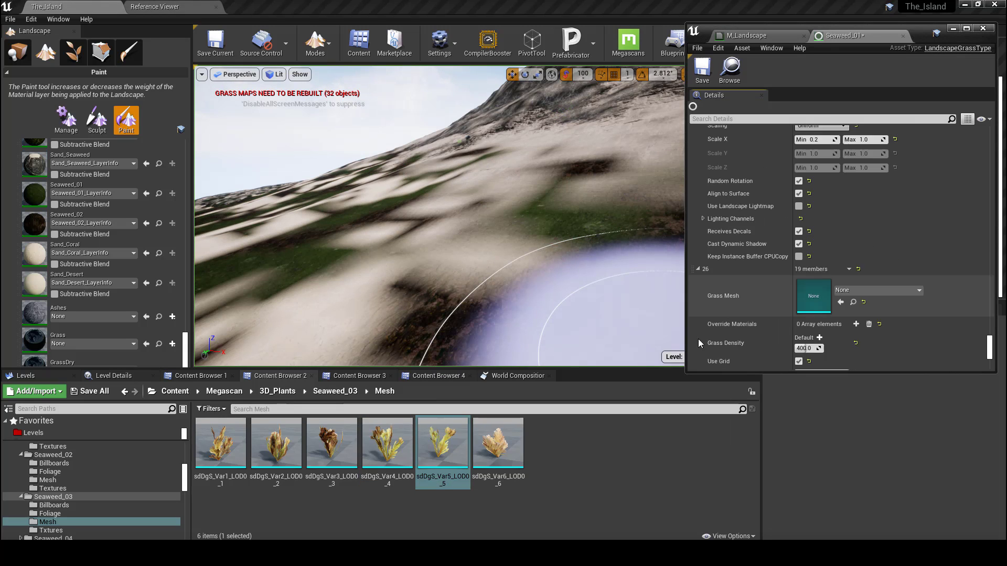
pyautogui.click(497, 446)
pyautogui.click(841, 286)
pyautogui.scroll(-1, 833, 284)
pyautogui.click(809, 265)
pyautogui.write('70')
pyautogui.press('Return')
pyautogui.scroll(-3, 812, 278)
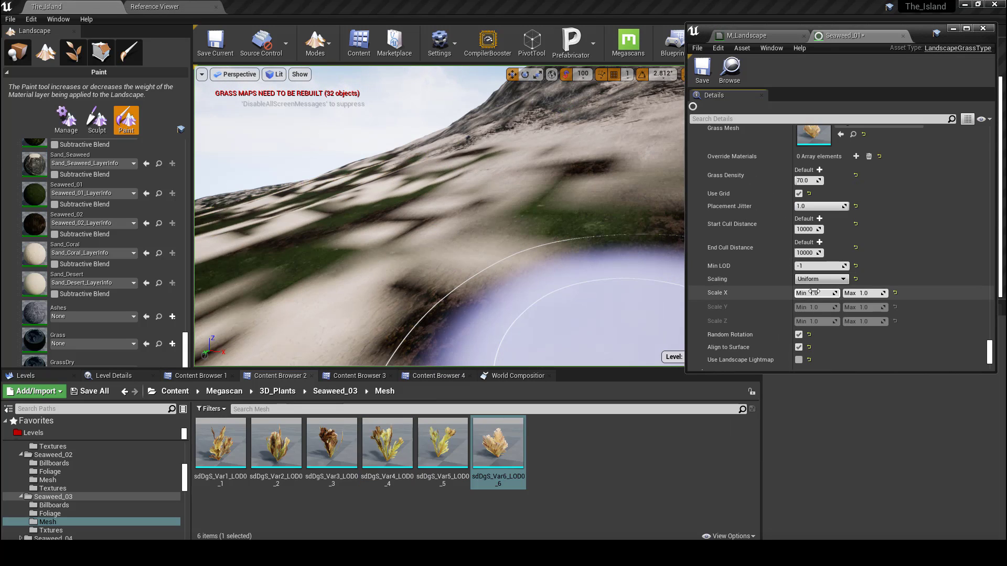
pyautogui.click(702, 71)
# Browse to the Mesh folder of Seaweed_04
pyautogui.scroll(-5, 833, 290)
pyautogui.click(287, 392)
pyautogui.doubleClick(501, 445)
pyautogui.doubleClick(318, 431)
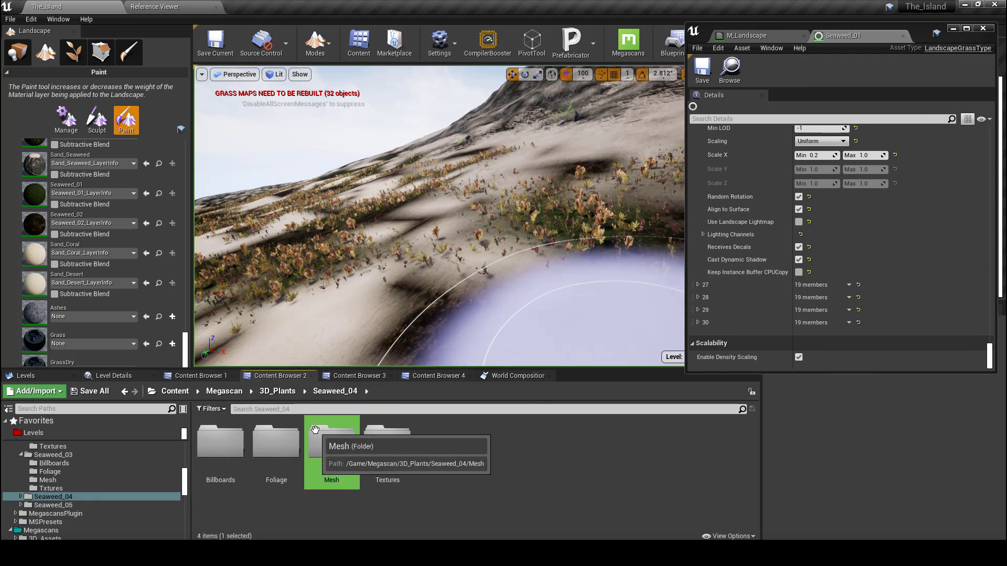
# Assign mesh sdDkn_Var1_LOD0_1 to grass variety 27 with Grass Density 50 and minimum Scale X 0.5
pyautogui.click(223, 445)
pyautogui.click(697, 285)
pyautogui.click(841, 316)
pyautogui.scroll(-2, 818, 274)
pyautogui.click(808, 262)
pyautogui.write('70')
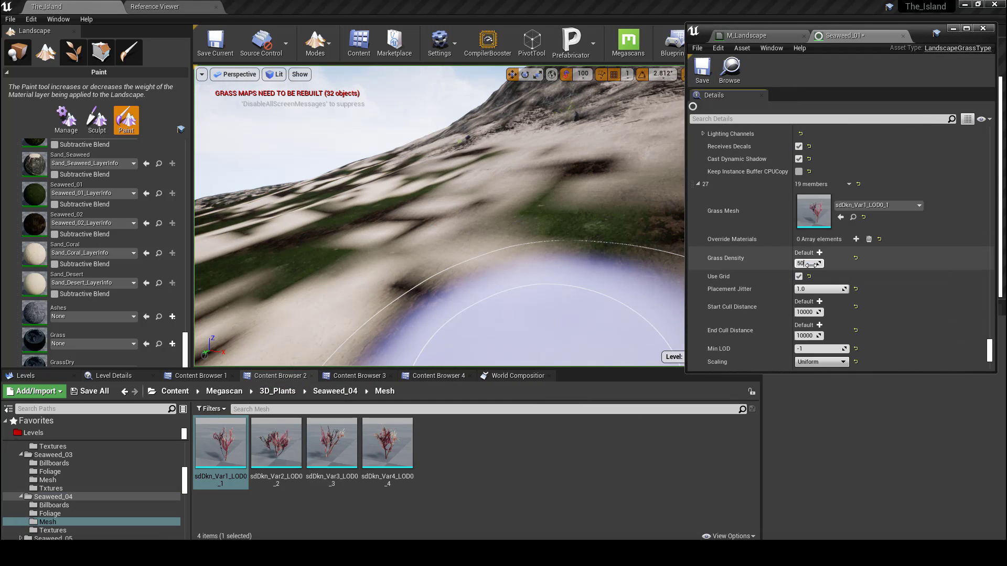
pyautogui.press('Return')
pyautogui.scroll(-3, 823, 270)
pyautogui.click(821, 225)
pyautogui.write('0.5')
pyautogui.press('Tab')
# Assign mesh sdDkn_Var2_LOD0_2 to grass variety 28 with minimum Scale X 0.5
pyautogui.scroll(-2, 829, 225)
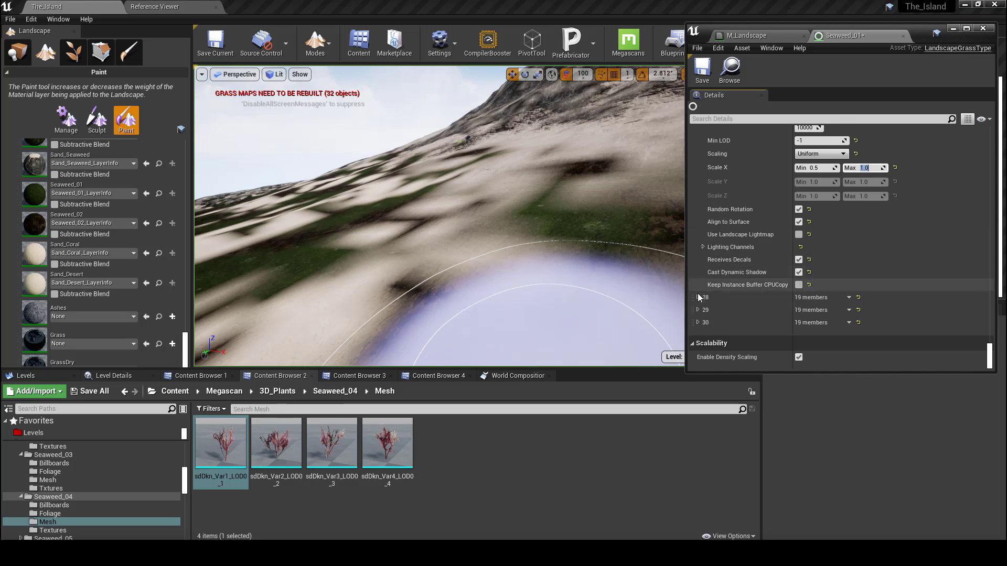
pyautogui.click(697, 297)
pyautogui.moveTo(277, 443); pyautogui.dragTo(813, 324)
pyautogui.scroll(-5, 839, 236)
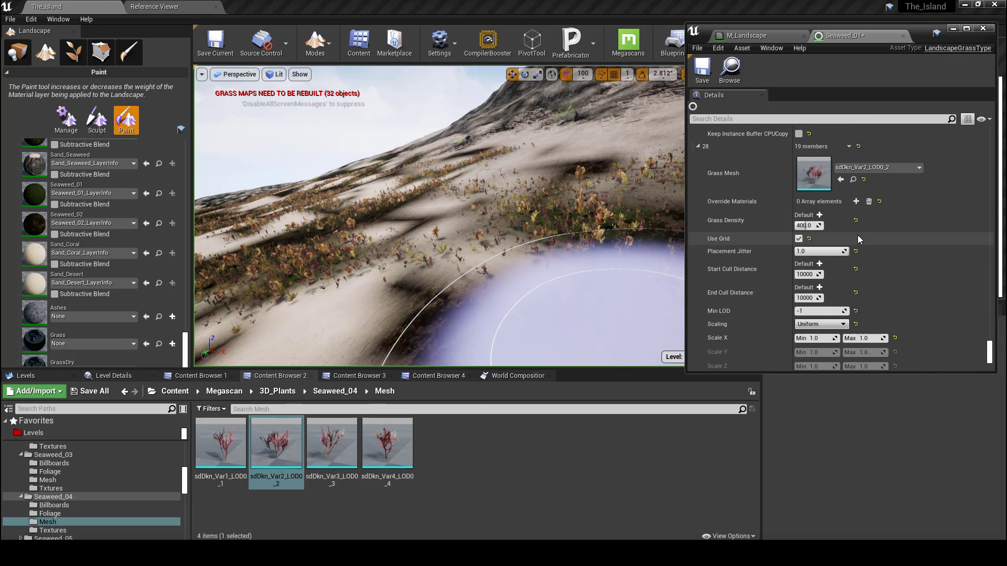
pyautogui.scroll(-2, 858, 235)
pyautogui.scroll(-1, 829, 231)
pyautogui.click(815, 288)
pyautogui.write('0.5')
# Assign mesh sdDkn_Var3_LOD0_3 to grass variety 29 with Grass Density 750 and minimum Scale X 0.4
pyautogui.scroll(-5, 829, 173)
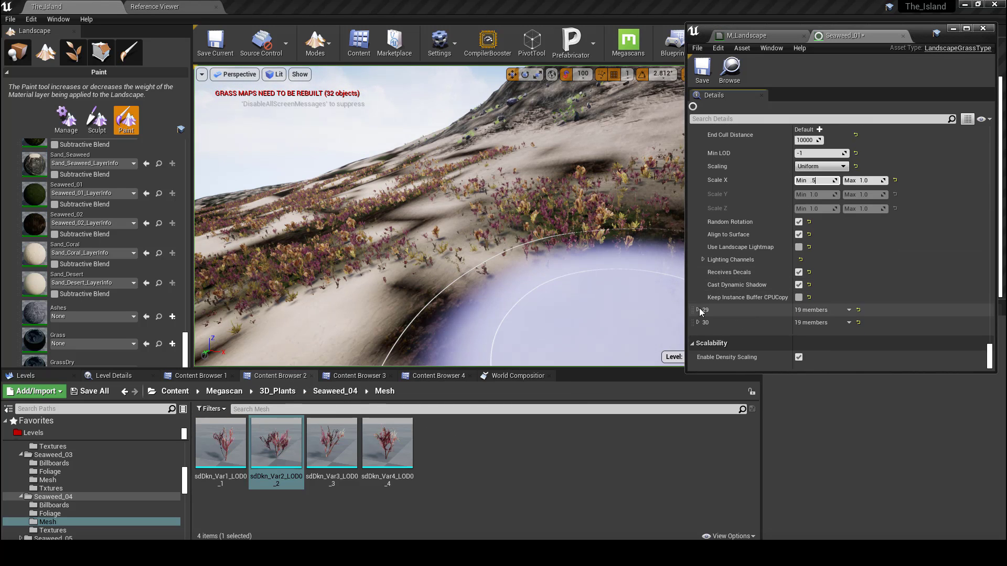
pyautogui.click(697, 309)
pyautogui.click(331, 443)
pyautogui.click(841, 344)
pyautogui.scroll(-3, 834, 314)
pyautogui.click(813, 305)
pyautogui.write('10000')
pyautogui.scroll(-3, 818, 306)
pyautogui.click(816, 332)
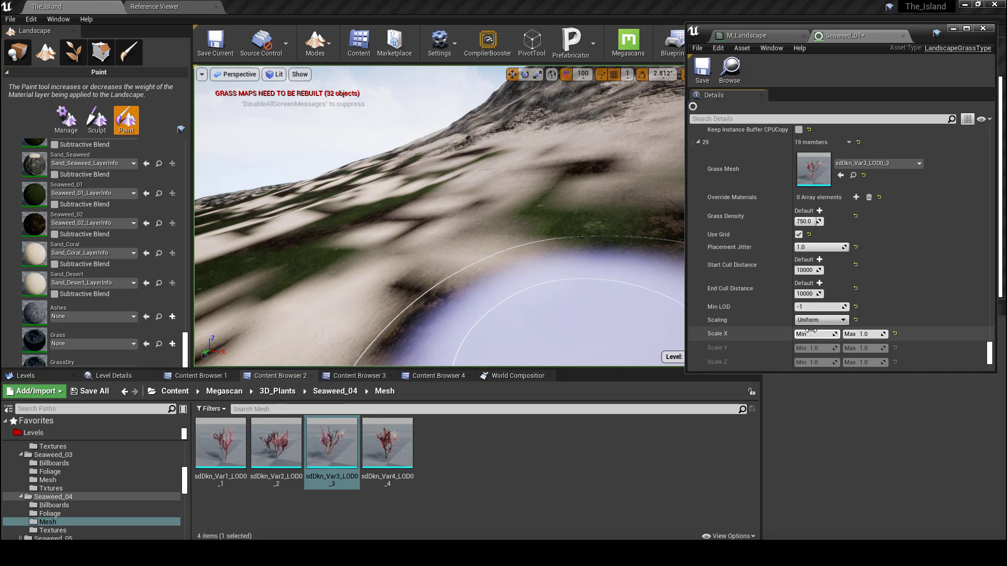
pyautogui.write('.4')
# Assign mesh sdDkn_Var4_LOD0_4 to grass variety 30 with Grass Density 800 and minimum Scale X 0.6, and save the grass type
pyautogui.scroll(-5, 816, 332)
pyautogui.click(697, 322)
pyautogui.click(387, 440)
pyautogui.click(840, 355)
pyautogui.scroll(-6, 868, 277)
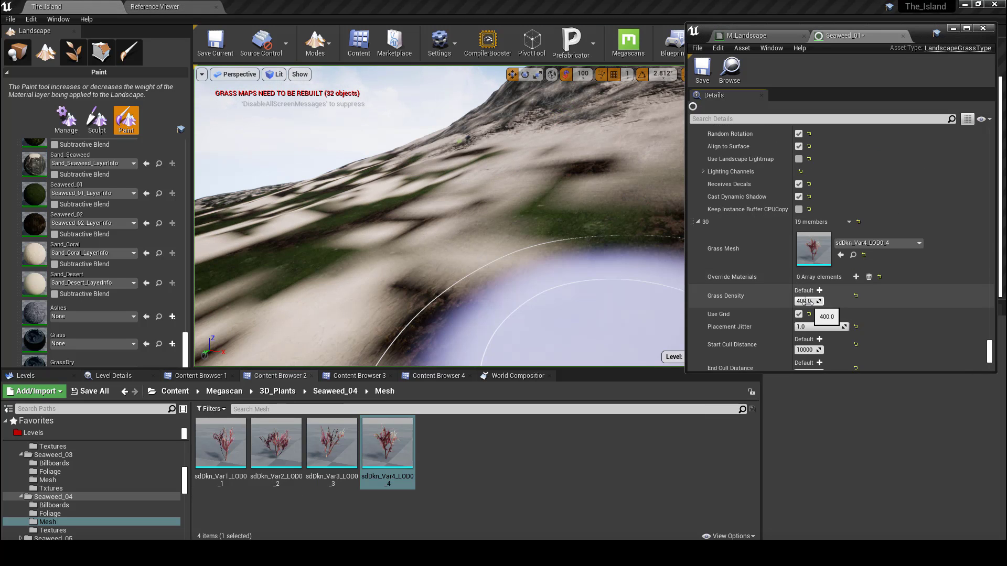
pyautogui.click(807, 302)
pyautogui.write('800')
pyautogui.press('Return')
pyautogui.scroll(-3, 808, 303)
pyautogui.write('.')
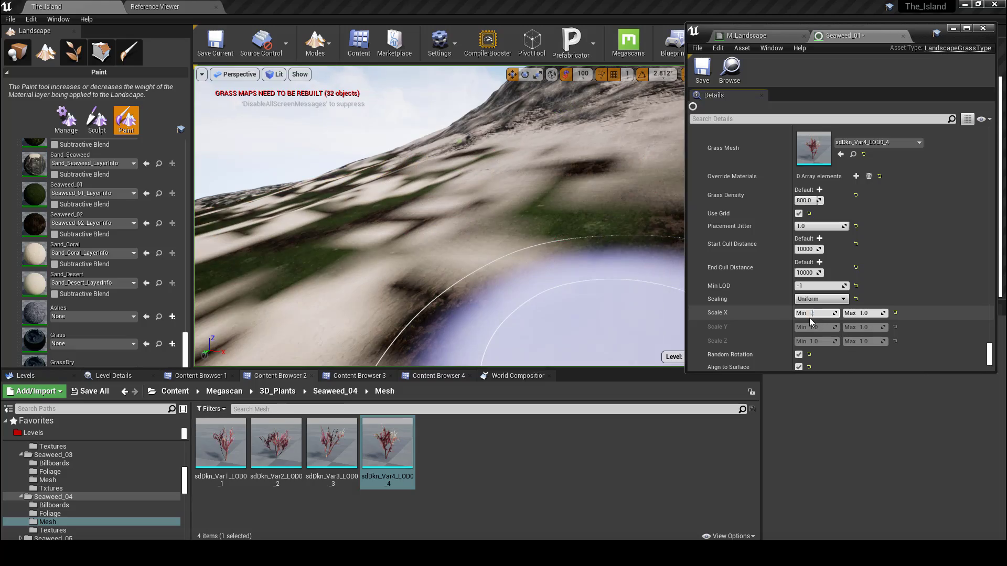
pyautogui.write('6')
pyautogui.scroll(-3, 809, 318)
pyautogui.click(701, 70)
# Browse to the Mesh folder of Seaweed_05 and look over the spawned seaweed on the landscape
pyautogui.click(269, 393)
pyautogui.doubleClick(609, 443)
pyautogui.doubleClick(330, 444)
pyautogui.moveTo(440, 236); pyautogui.dragTo(624, 247, button='right')
pyautogui.press('w')
pyautogui.press('w')
pyautogui.press('s')
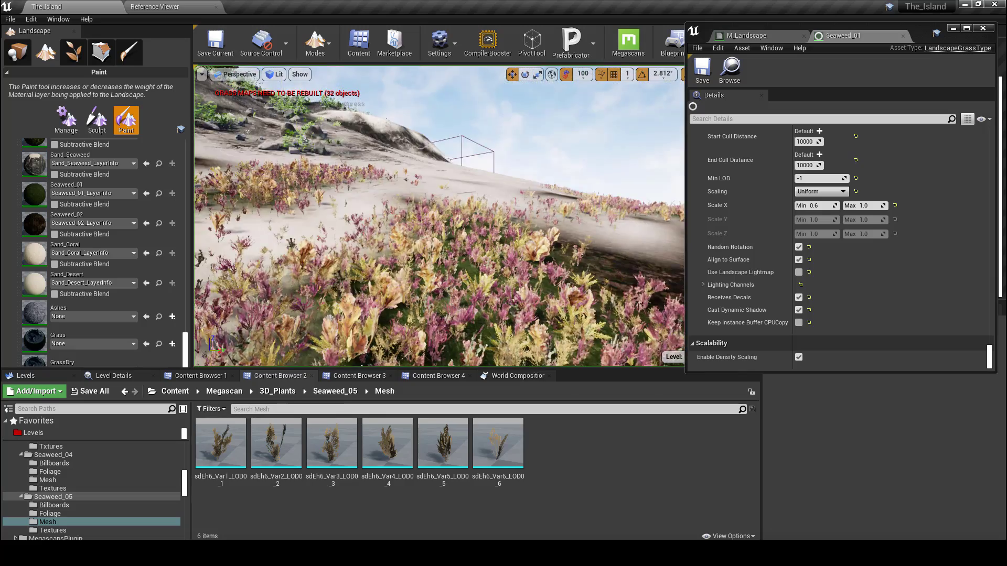
# Assign mesh sdEh6_Var1_LOD0_1 to grass variety 31 with Grass Density 200 and minimum Scale X 0.4
pyautogui.press('w')
pyautogui.moveTo(411, 309)
pyautogui.mouseDown(button='right')
pyautogui.moveTo(411, 357)
pyautogui.moveTo(411, 336)
pyautogui.moveTo(377, 325)
pyautogui.moveTo(346, 362)
pyautogui.mouseUp(button='right')
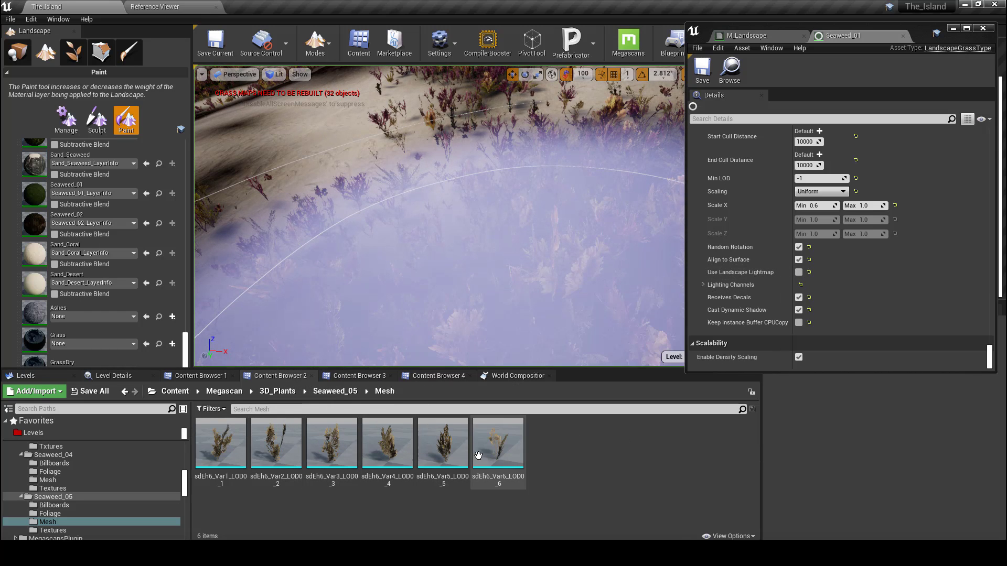
pyautogui.moveTo(989, 357)
pyautogui.mouseDown()
pyautogui.moveTo(988, 138)
pyautogui.moveTo(974, 351)
pyautogui.mouseUp()
pyautogui.click(855, 149)
pyautogui.scroll(-5, 789, 285)
pyautogui.click(698, 260)
pyautogui.moveTo(220, 443); pyautogui.dragTo(813, 286)
pyautogui.click(801, 338)
pyautogui.write('20')
pyautogui.scroll(-7, 802, 335)
pyautogui.scroll(1, 810, 277)
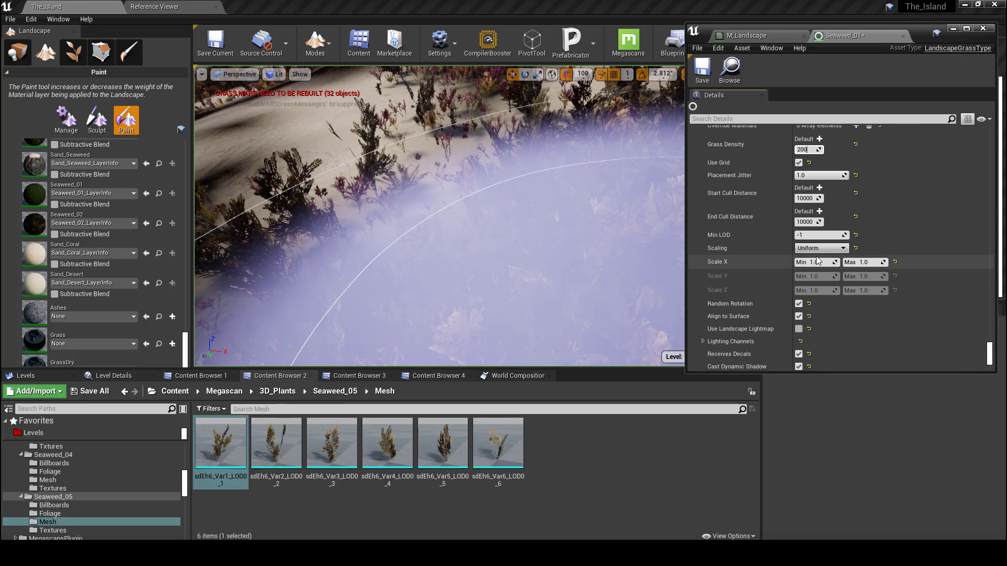
pyautogui.click(815, 262)
pyautogui.write('0.4')
pyautogui.scroll(-3, 758, 258)
# Assign mesh sdEh6_Var2_LOD0_2 to grass variety 32
pyautogui.moveTo(276, 443); pyautogui.dragTo(833, 321)
pyautogui.scroll(-4, 828, 272)
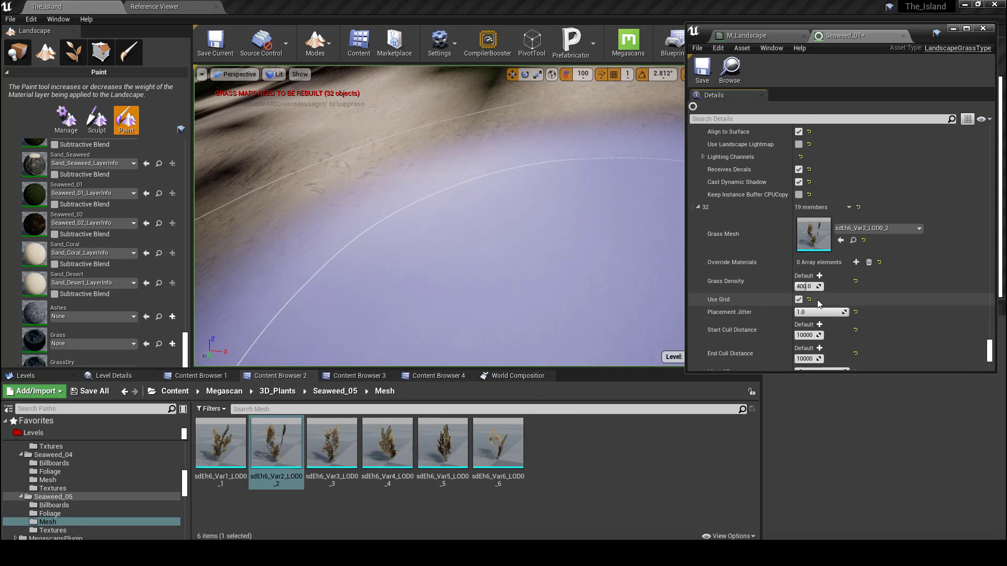
pyautogui.scroll(-7, 827, 263)
# Assign mesh sdEh6_Var3_LOD0_3 to grass variety 33 with Grass Density 500 and minimum Scale X 0.2
pyautogui.click(332, 443)
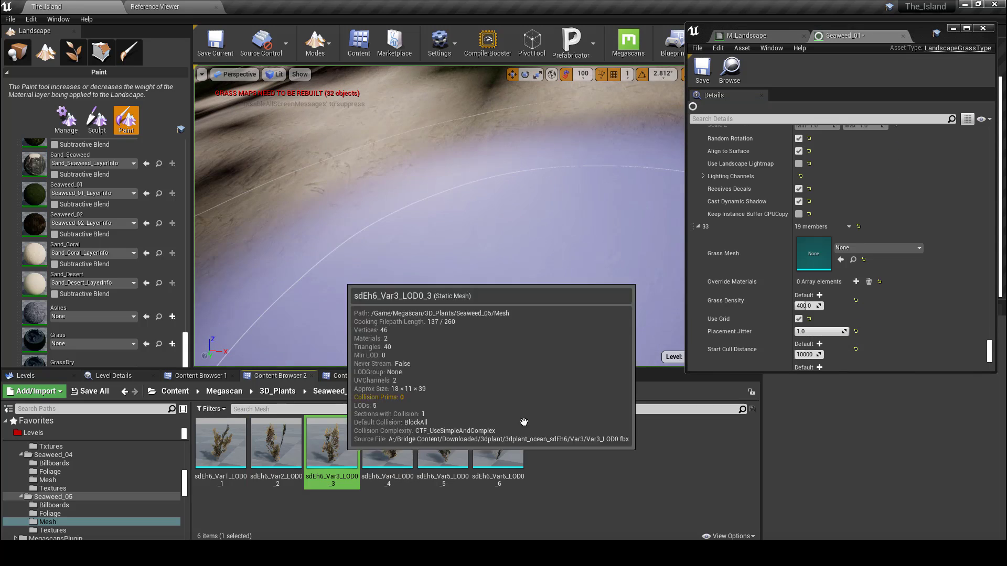
pyautogui.moveTo(332, 443); pyautogui.dragTo(813, 255)
pyautogui.click(808, 306)
pyautogui.write('500')
pyautogui.scroll(-6, 817, 304)
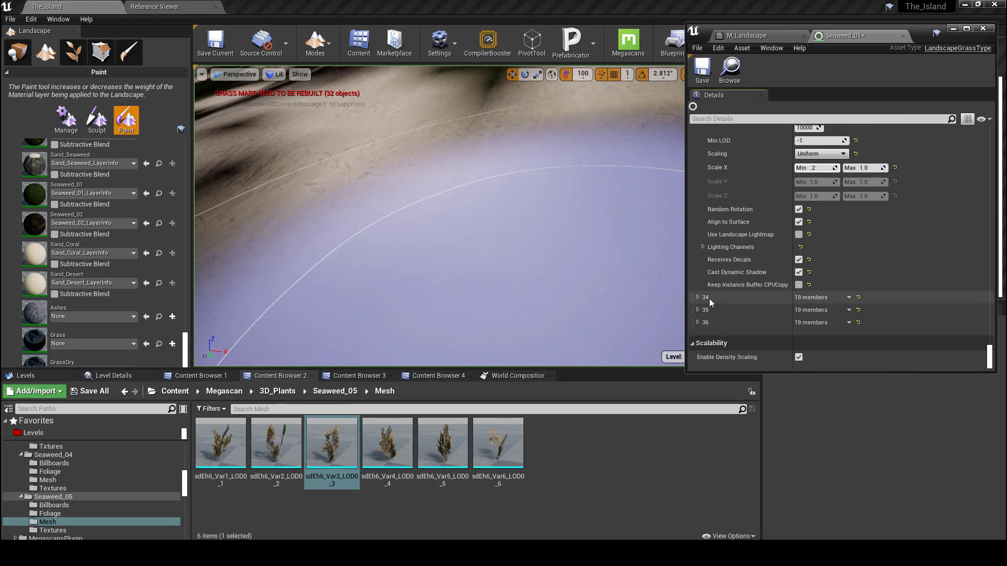
# Assign mesh sdEh6_Var4_LOD0_4 to grass variety 34 with Grass Density 500
pyautogui.click(388, 443)
pyautogui.moveTo(824, 336); pyautogui.dragTo(821, 331)
pyautogui.scroll(-4, 806, 292)
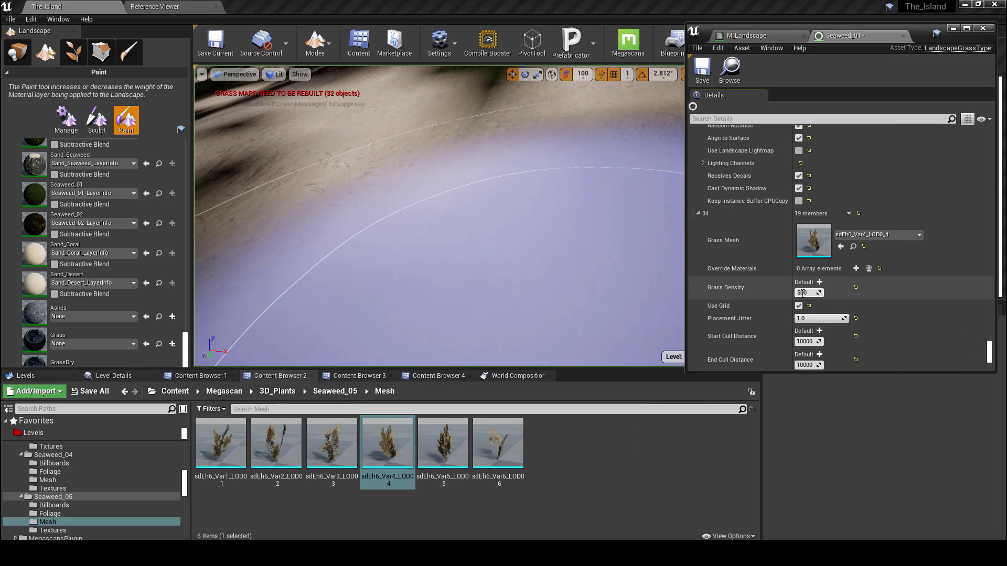
# Assign mesh sdEh6_Var5_LOD0_5 to grass variety 35 with Grass Density 500
pyautogui.scroll(-7, 803, 294)
pyautogui.click(696, 309)
pyautogui.moveTo(442, 443); pyautogui.dragTo(816, 335)
pyautogui.scroll(-3, 810, 315)
pyautogui.click(805, 290)
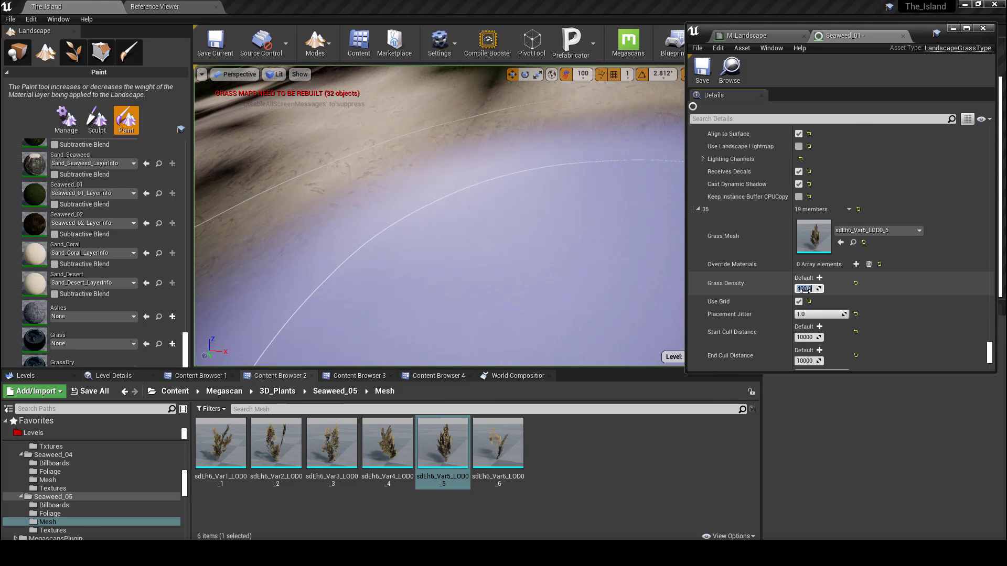
pyautogui.write('500')
pyautogui.press('Return')
pyautogui.scroll(-6, 818, 301)
# Assign mesh sdEh6_Var6_LOD0_6 to grass variety 36 and save the grass type
pyautogui.scroll(-6, 813, 301)
pyautogui.click(697, 330)
pyautogui.scroll(-6, 700, 331)
pyautogui.moveTo(497, 443); pyautogui.dragTo(806, 301)
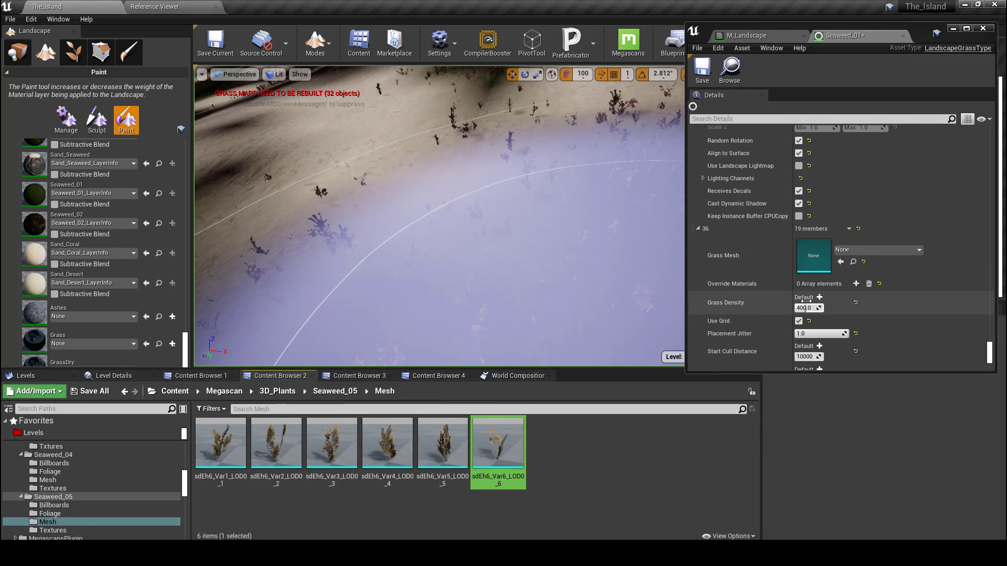
pyautogui.click(840, 261)
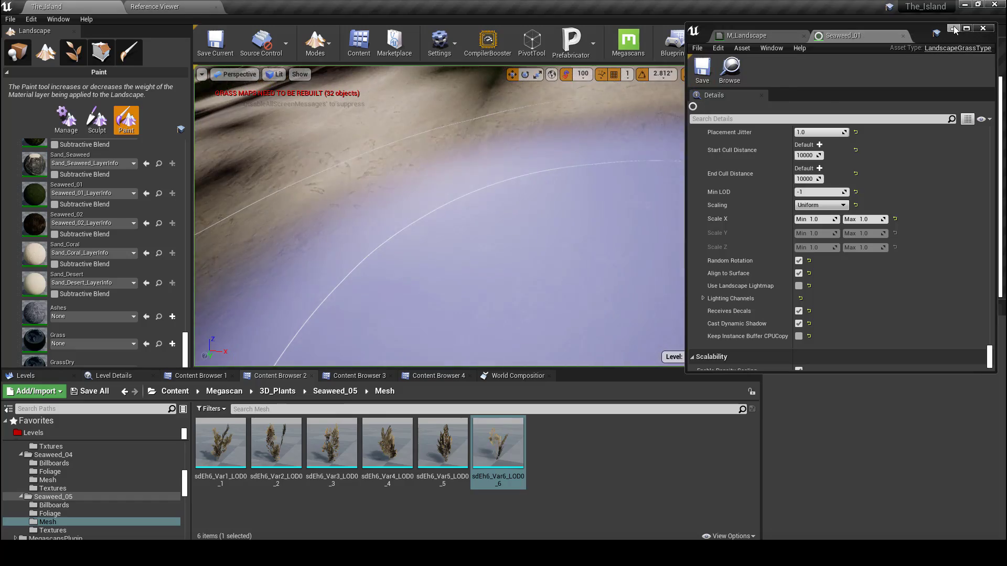
# Minimize the Seaweed_01 editor window and switch from Landscape to Place mode to view the seaweed on the landscape
pyautogui.click(953, 28)
pyautogui.click(315, 44)
pyautogui.click(336, 78)
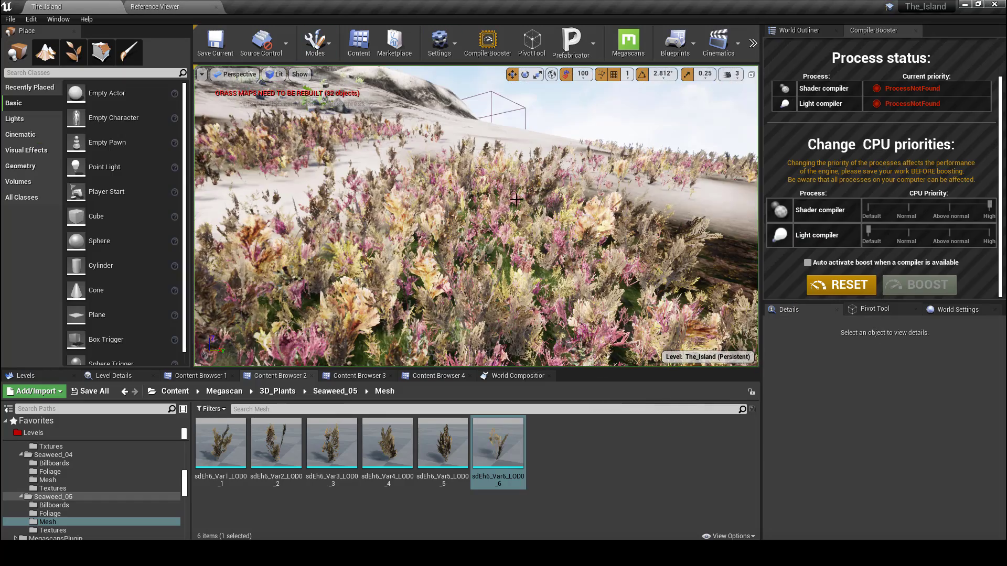
pyautogui.moveTo(494, 221); pyautogui.dragTo(283, 231, button='right')
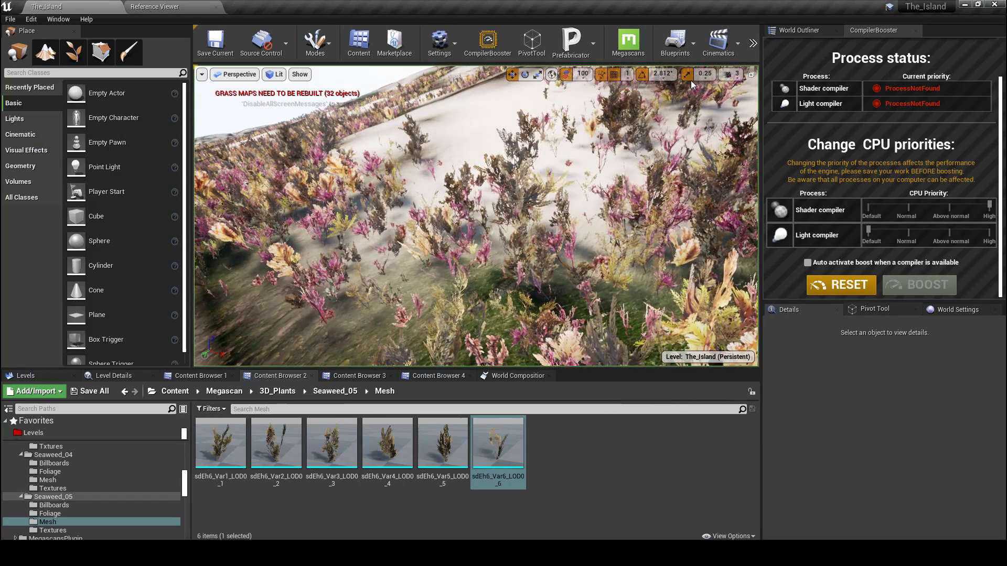
# Build the level's grass maps and close the message log
pyautogui.click(755, 47)
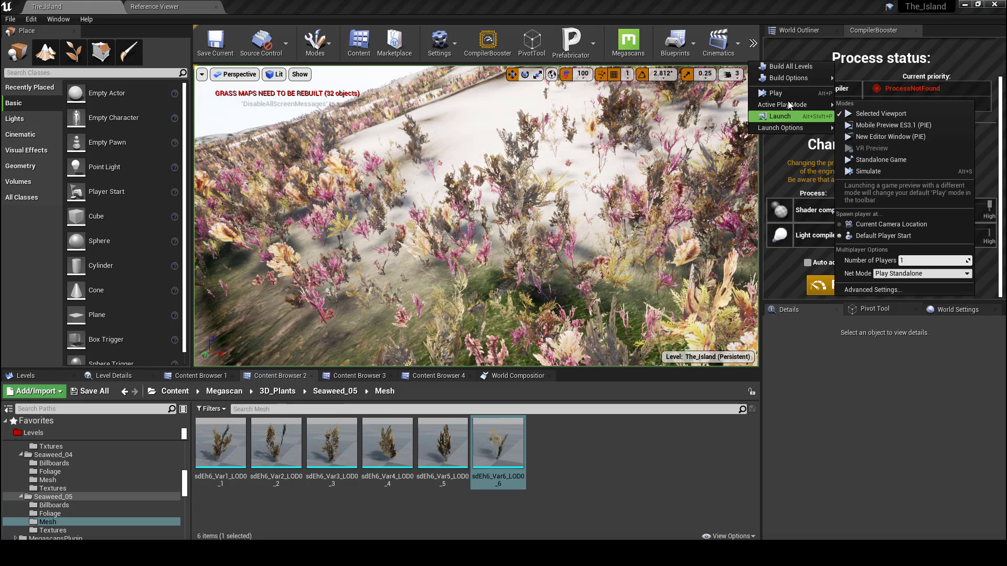
pyautogui.moveTo(792, 79)
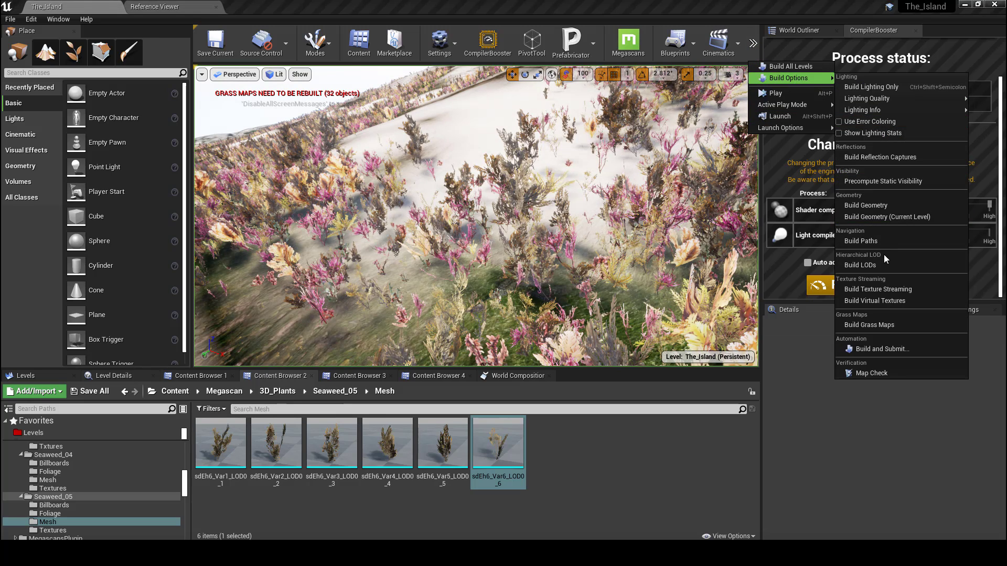
pyautogui.click(882, 325)
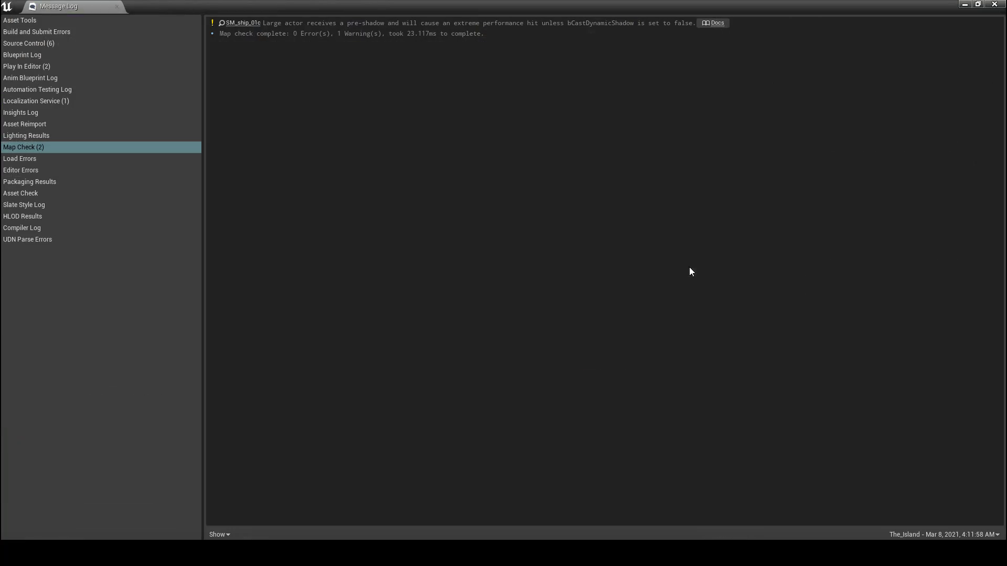
pyautogui.click(993, 5)
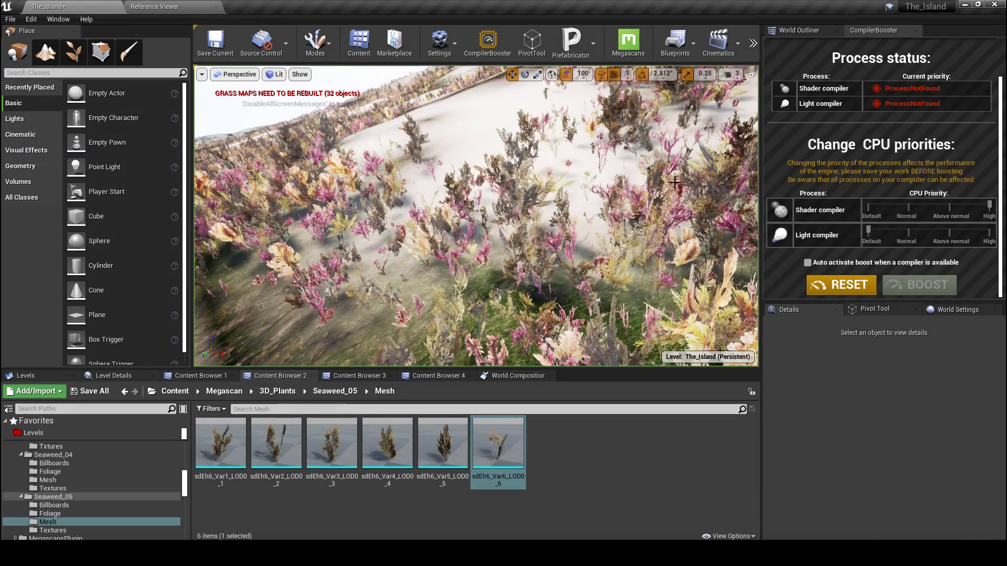
# Check the seaweed on the sandy slopes and build the grass maps again, dismissing the message log
pyautogui.press('w')
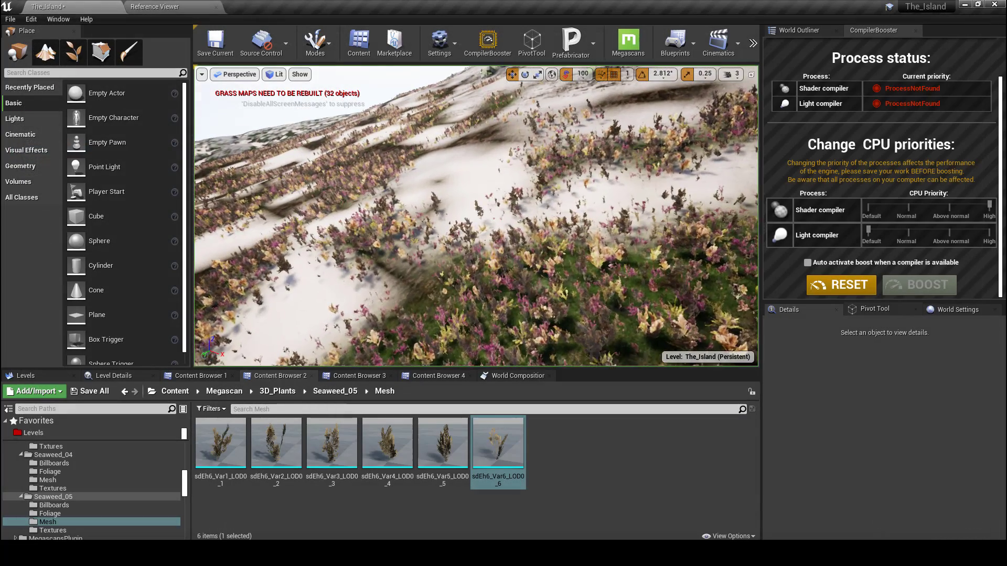
pyautogui.moveTo(654, 171); pyautogui.dragTo(652, 164, button='right')
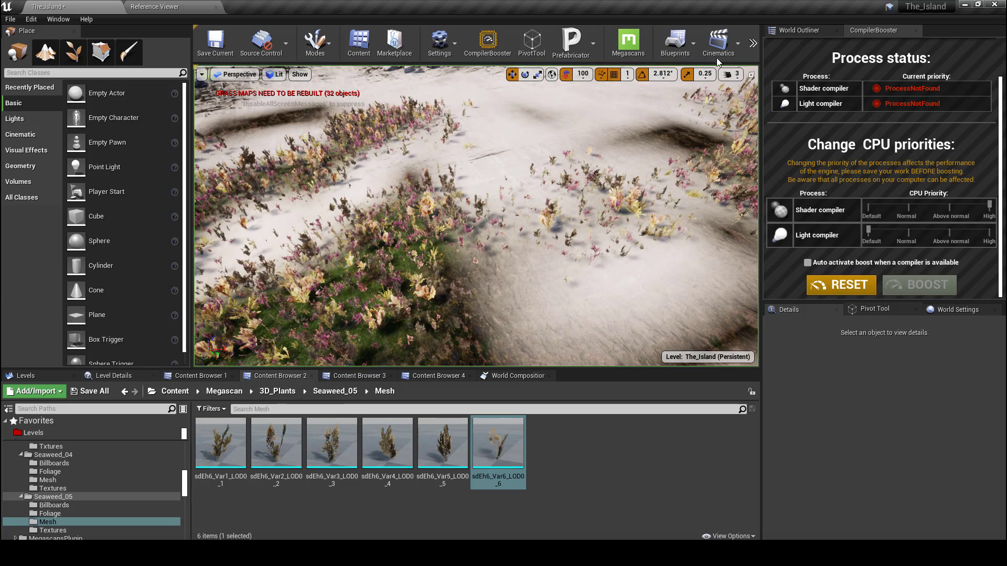
pyautogui.click(753, 43)
pyautogui.moveTo(791, 80)
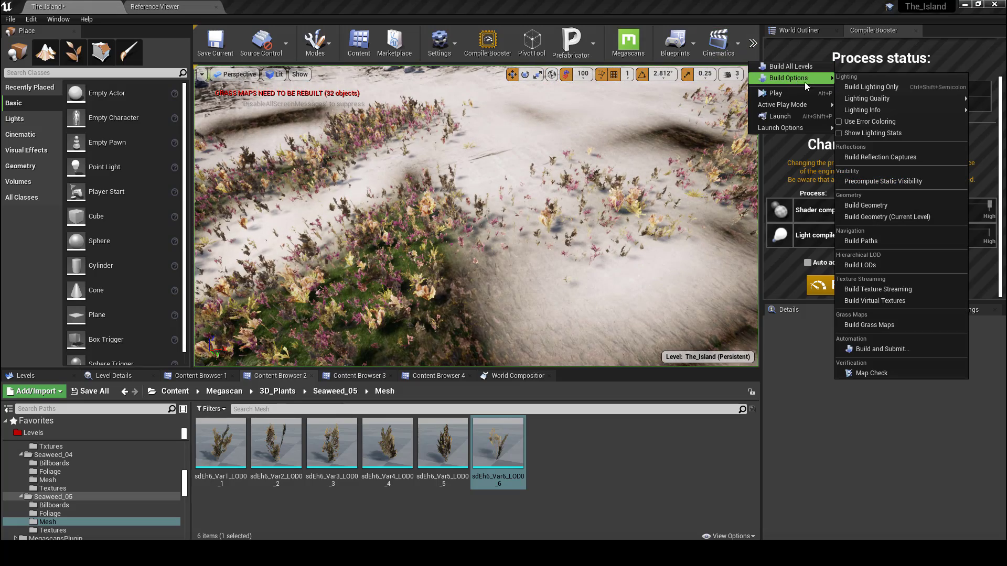
pyautogui.click(887, 325)
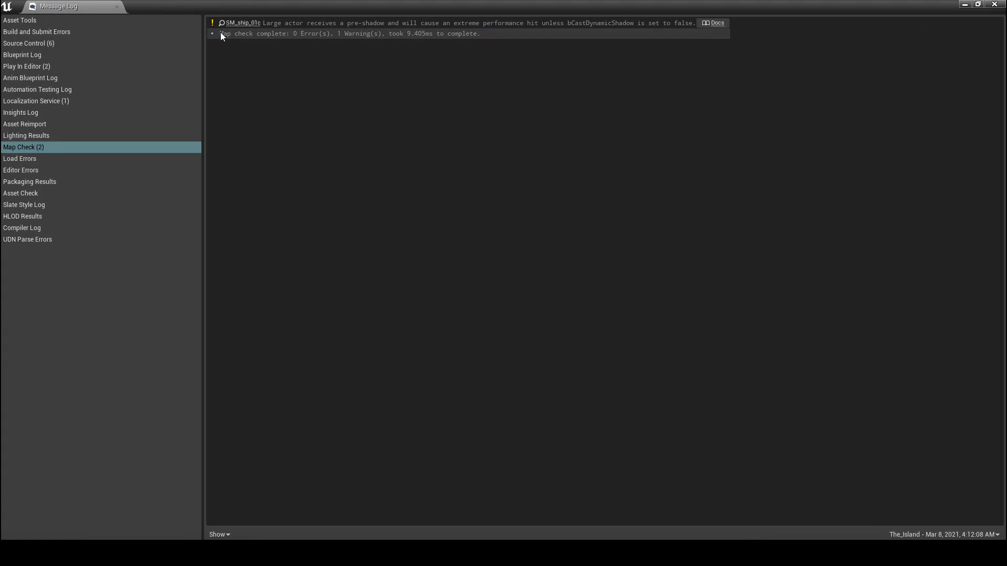
pyautogui.click(965, 4)
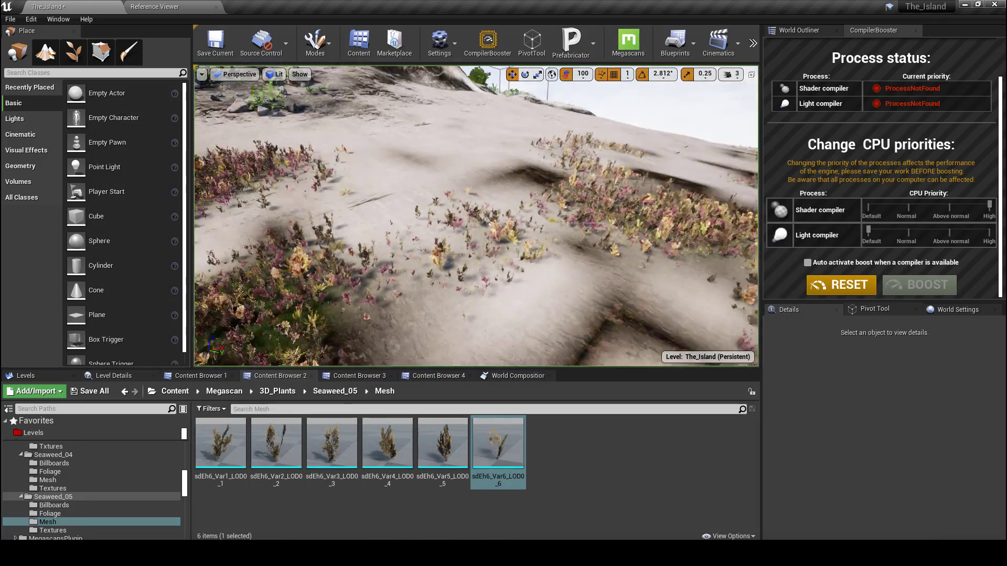
# Fly over the island and examine how the seaweed spawns across the landscape from near and far
pyautogui.moveTo(476, 215); pyautogui.dragTo(371, 257, button='right')
pyautogui.press('w')
pyautogui.moveTo(513, 169); pyautogui.dragTo(408, 106, button='right')
pyautogui.press('s')
pyautogui.moveTo(476, 216); pyautogui.dragTo(559, 268, button='right')
pyautogui.press('s')
pyautogui.moveTo(513, 169); pyautogui.dragTo(512, 168, button='right')
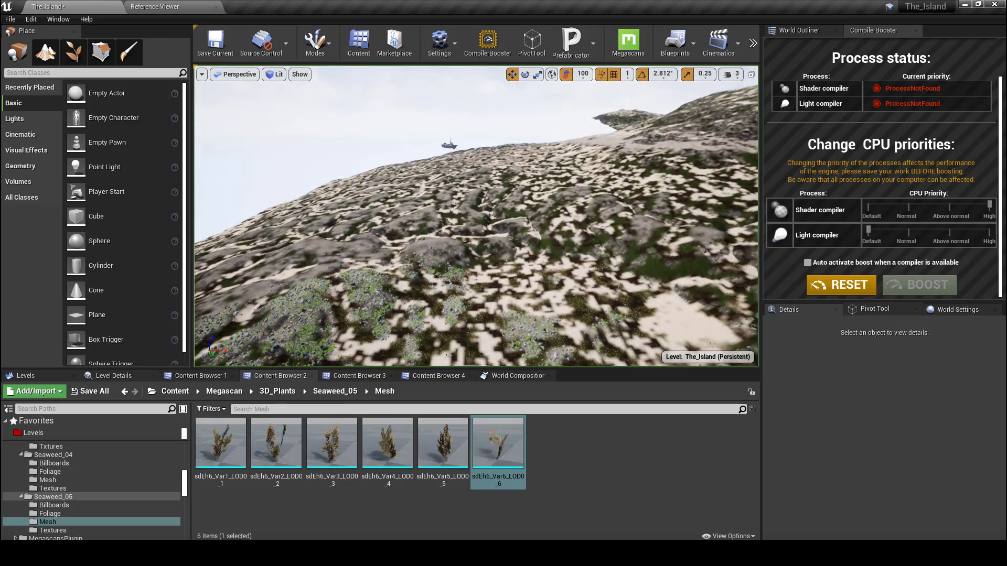
pyautogui.moveTo(476, 216); pyautogui.dragTo(645, 210, button='right')
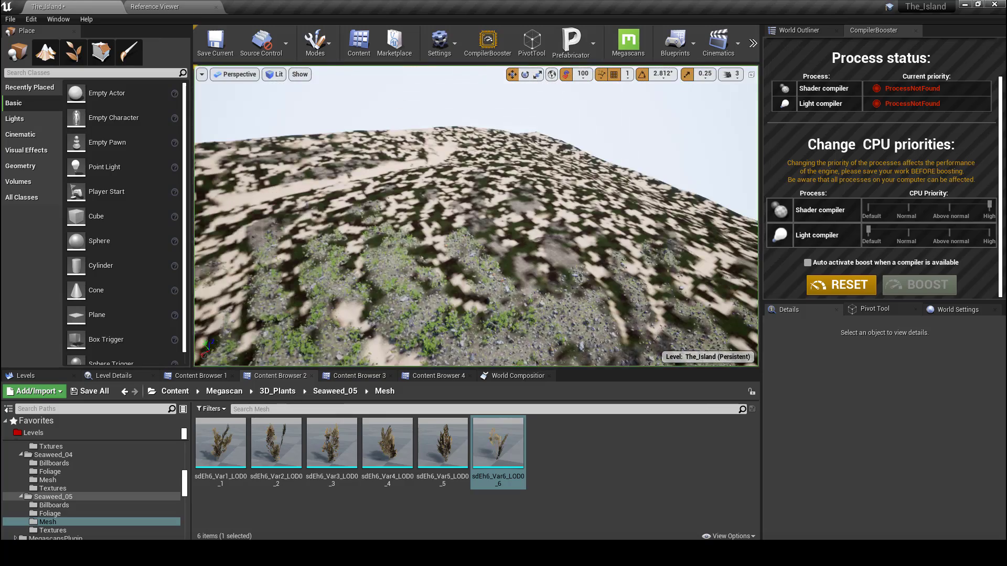
pyautogui.moveTo(475, 215); pyautogui.dragTo(496, 179, button='right')
pyautogui.press('s')
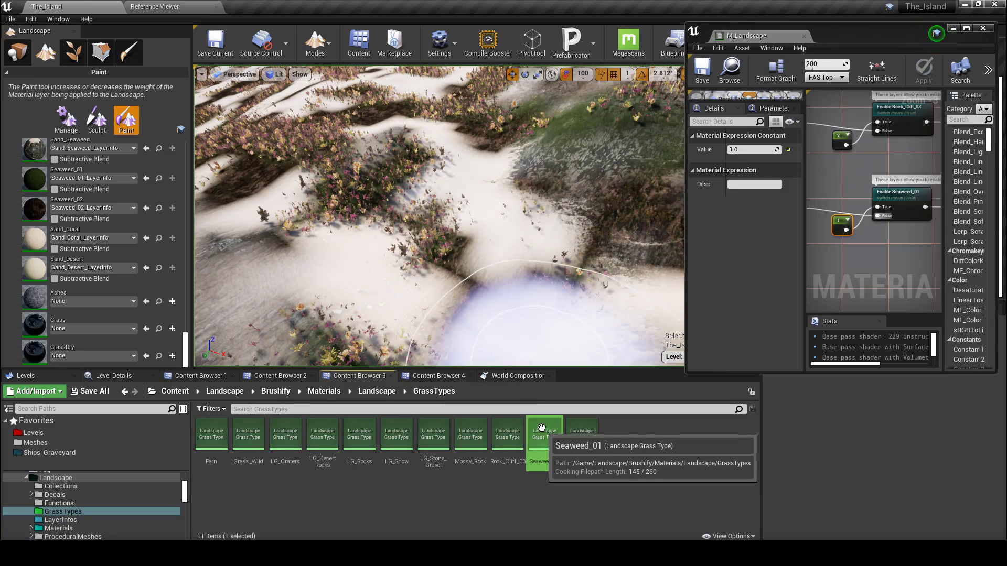
# Duplicate the Seaweed_01 grass type in the GrassTypes folder and rename the copy as Seaweed_02
pyautogui.hotkey('ctrl', 'c')
pyautogui.hotkey('ctrl', 'v')
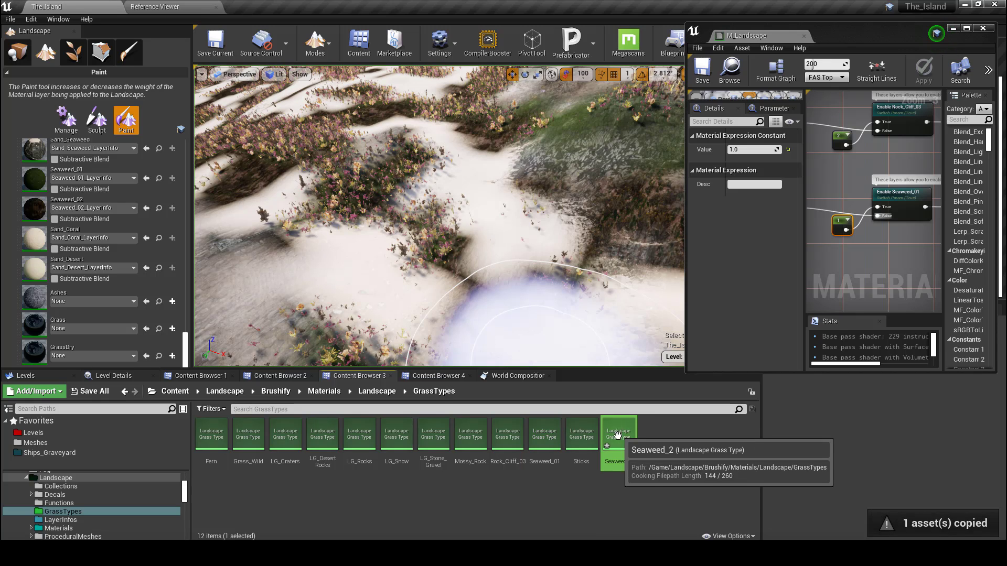
pyautogui.click(627, 460)
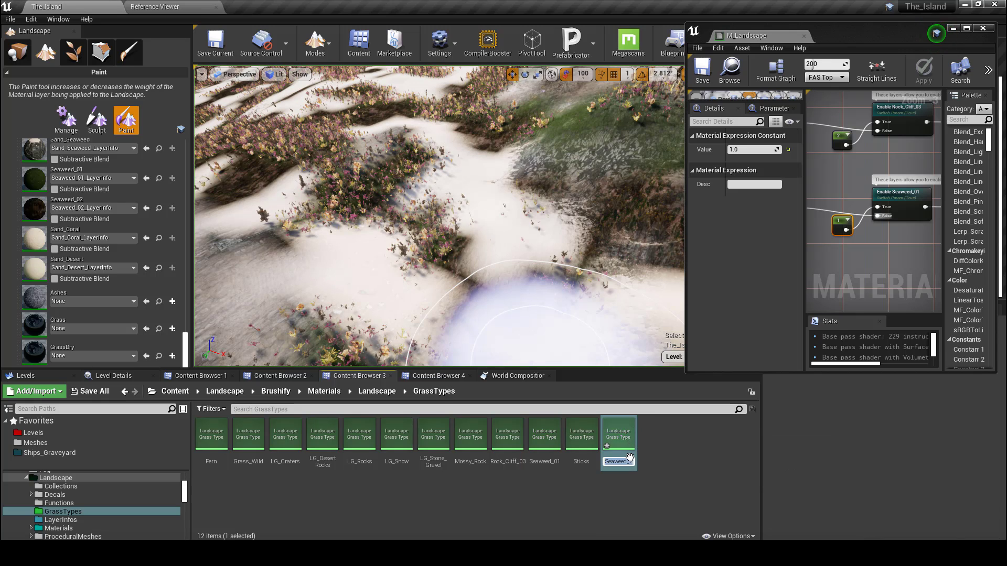
pyautogui.write('Seaweed_02')
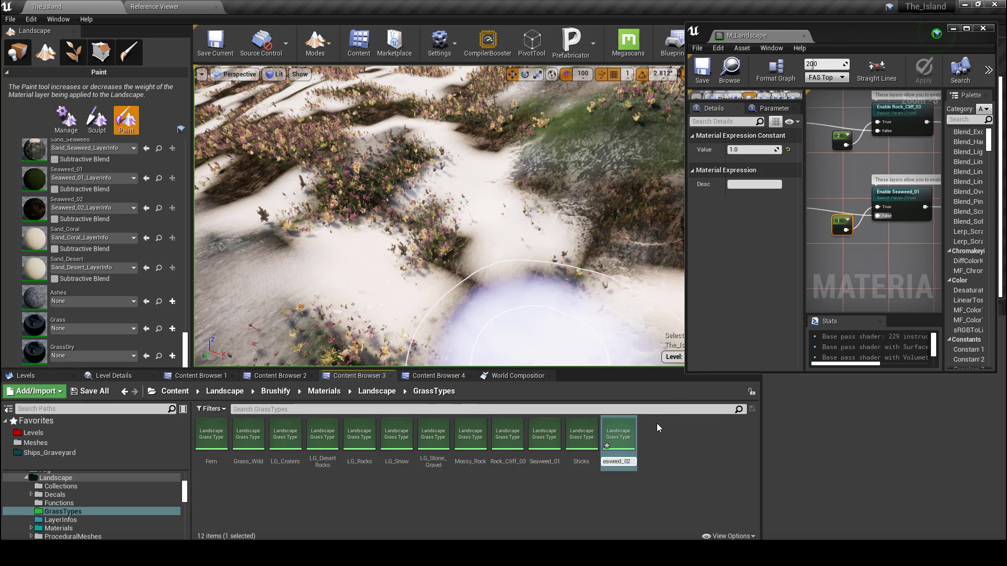
pyautogui.click(629, 436)
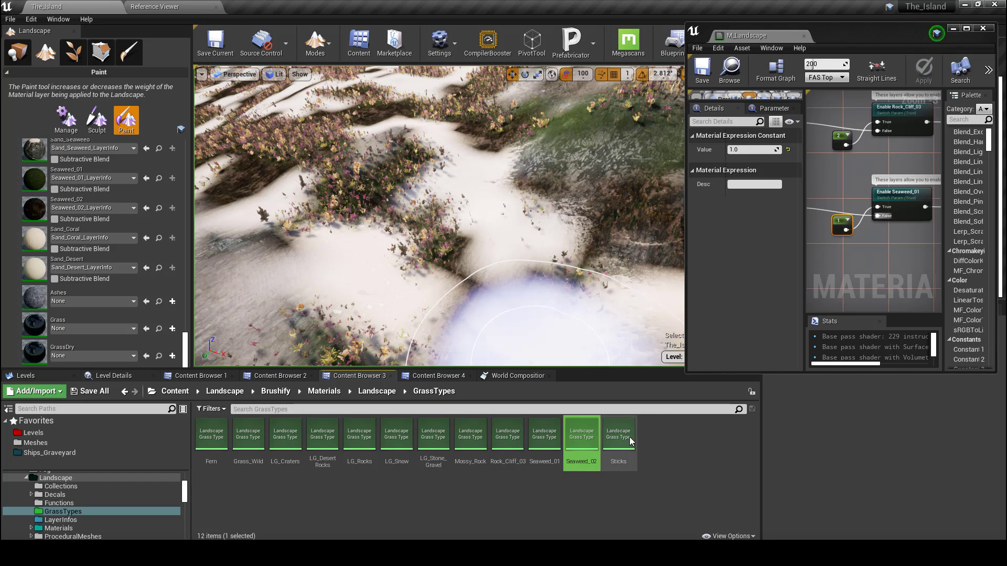
# Open the Seaweed_02 grass type and assign the first dark-red coral mesh from Ocean/Corals2/Meshes to variety 0
pyautogui.doubleClick(596, 435)
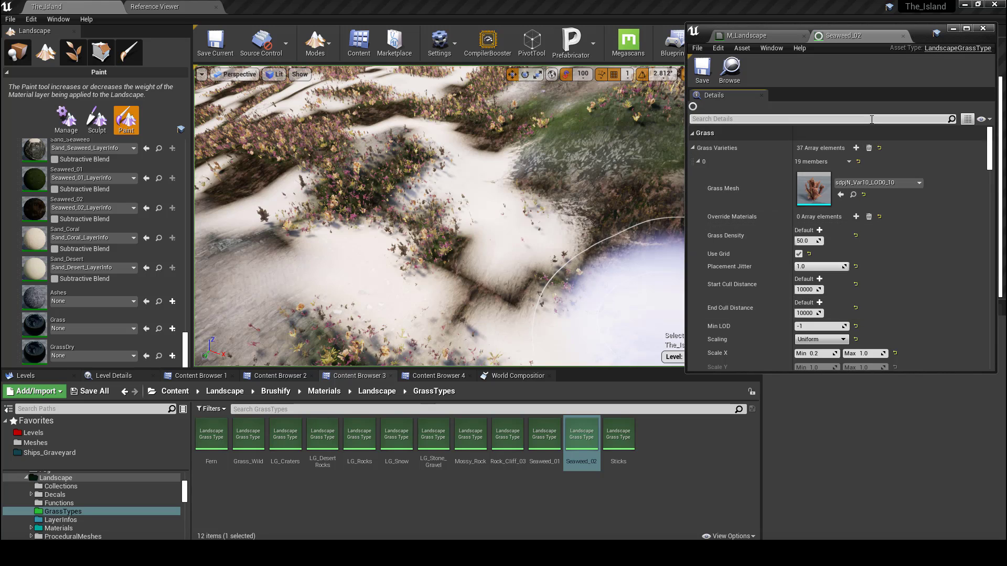
pyautogui.click(853, 194)
pyautogui.scroll(-3, 860, 210)
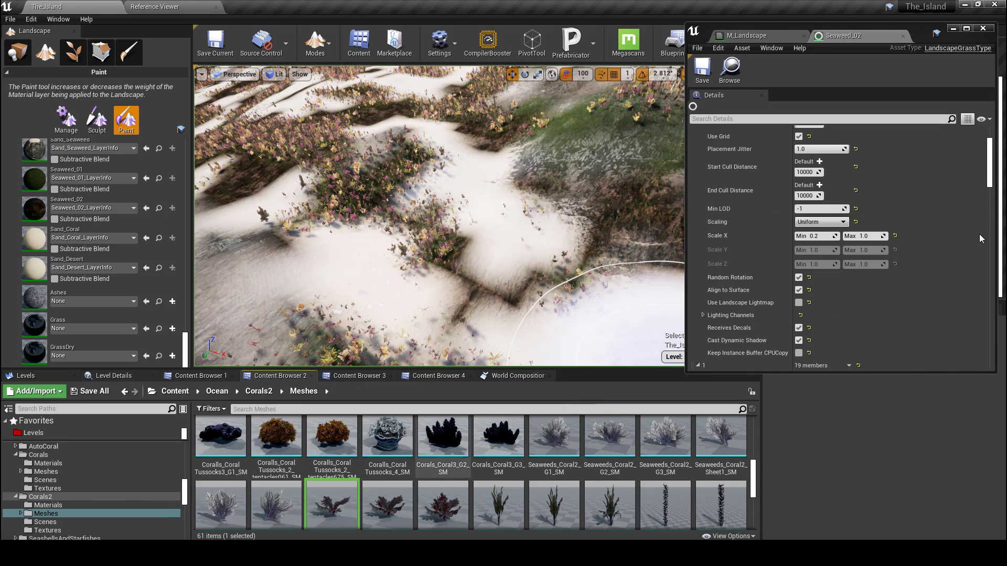
pyautogui.scroll(4, 850, 183)
pyautogui.click(841, 194)
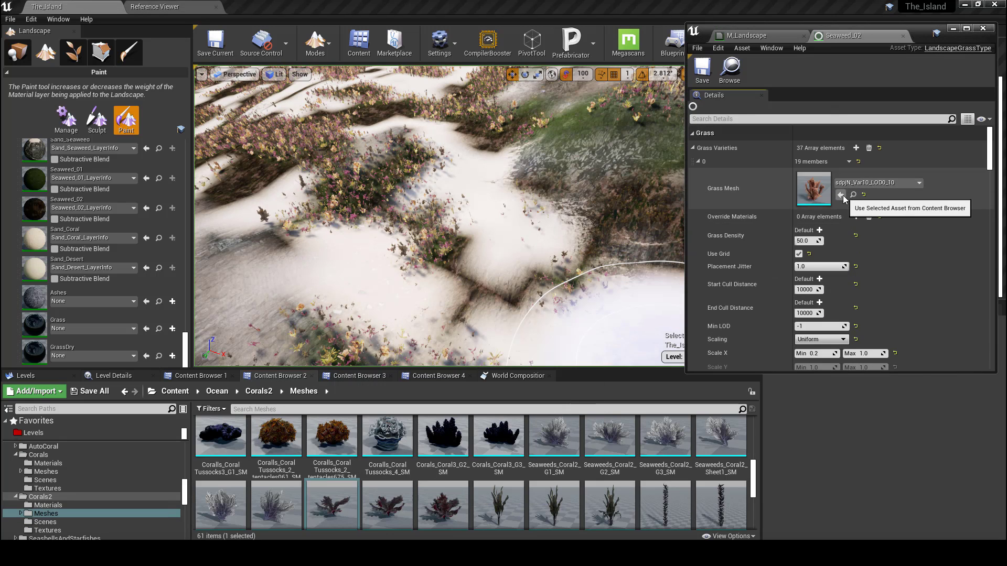
# Assign the second and third dark-red coral meshes to grass varieties 1 and 2
pyautogui.scroll(-10, 818, 241)
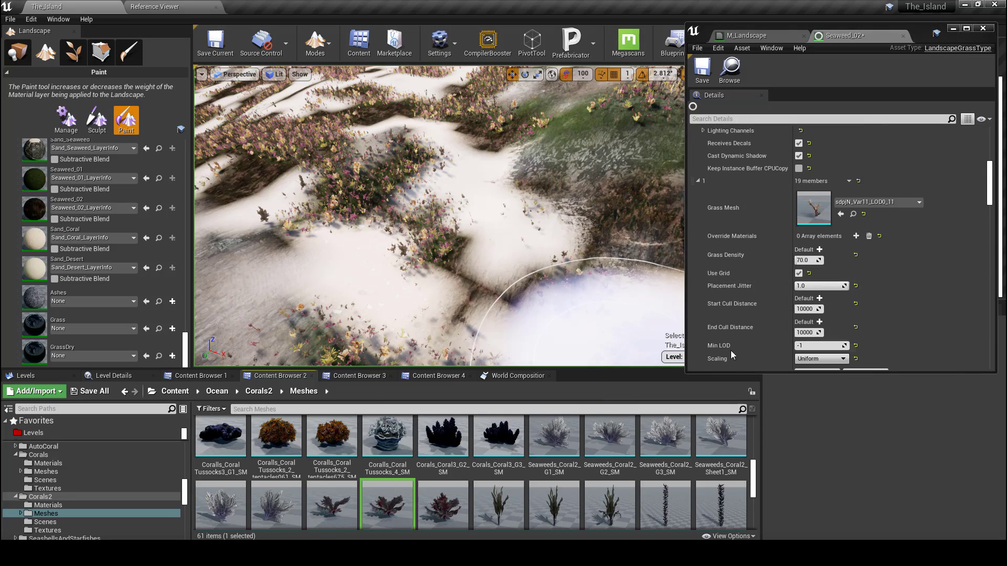
pyautogui.click(443, 501)
pyautogui.scroll(-10, 837, 231)
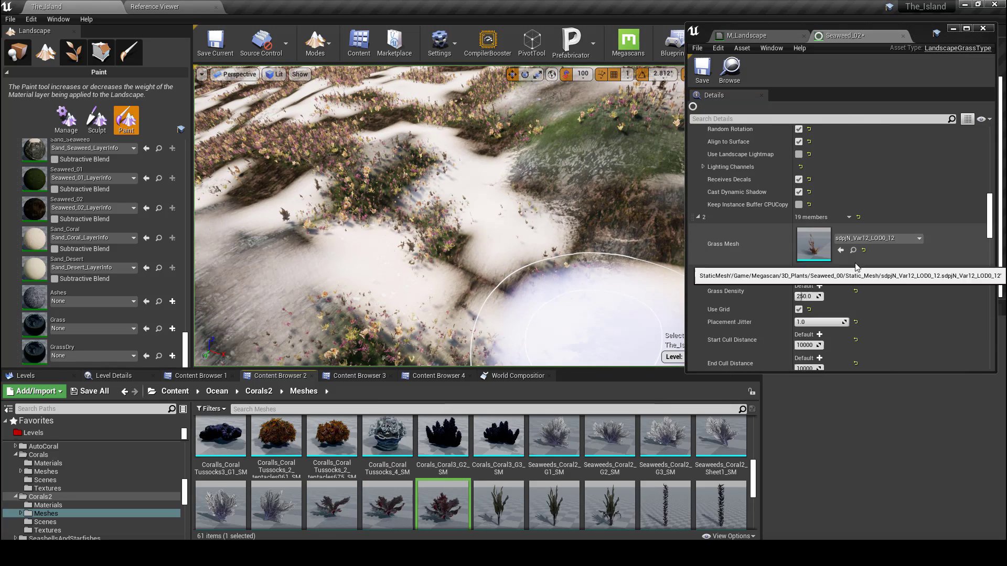
pyautogui.click(841, 249)
# Assign the first and second green leafy seaweed meshes to grass varieties 3 and 4
pyautogui.scroll(3, 844, 268)
pyautogui.scroll(-5, 845, 268)
pyautogui.click(545, 501)
pyautogui.scroll(-7, 829, 253)
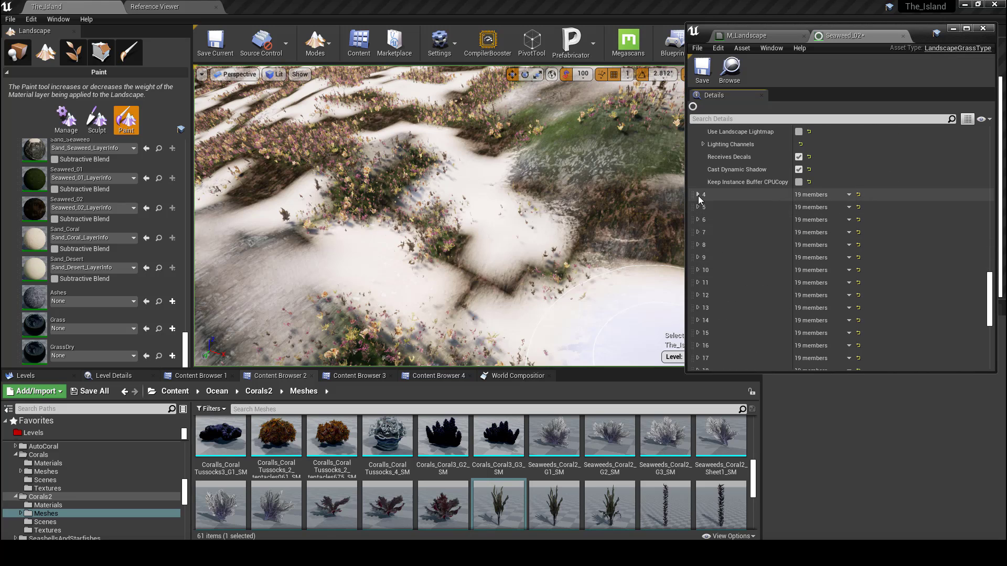
pyautogui.click(698, 195)
pyautogui.scroll(-6, 808, 240)
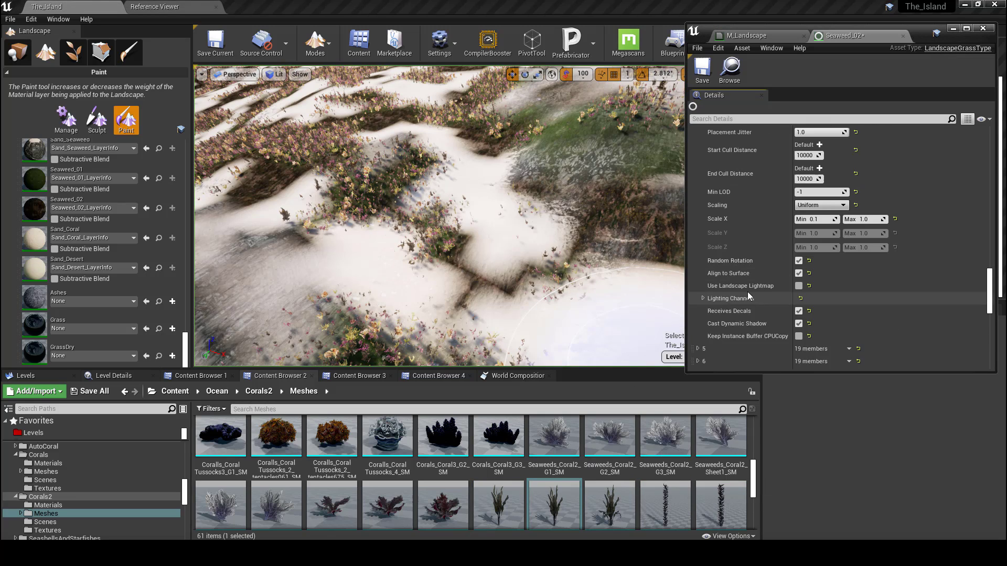
# Assign the third green leafy seaweed mesh to grass variety 5 and the first tall seaweed stalk mesh to variety 6
pyautogui.click(609, 503)
pyautogui.click(841, 264)
pyautogui.scroll(-6, 834, 268)
pyautogui.click(698, 267)
pyautogui.scroll(-2, 744, 272)
pyautogui.click(672, 516)
pyautogui.scroll(-6, 737, 285)
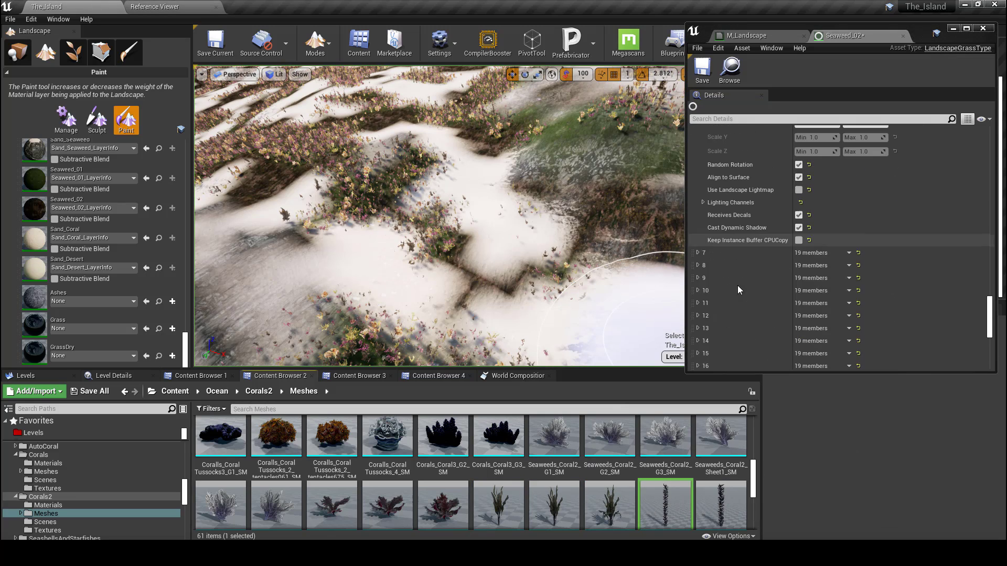
# Assign the tall seaweed stalk meshes from Ocean/Corals2/Meshes to the next grass varieties, starting with variety 7
pyautogui.click(698, 253)
pyautogui.scroll(-10, 788, 288)
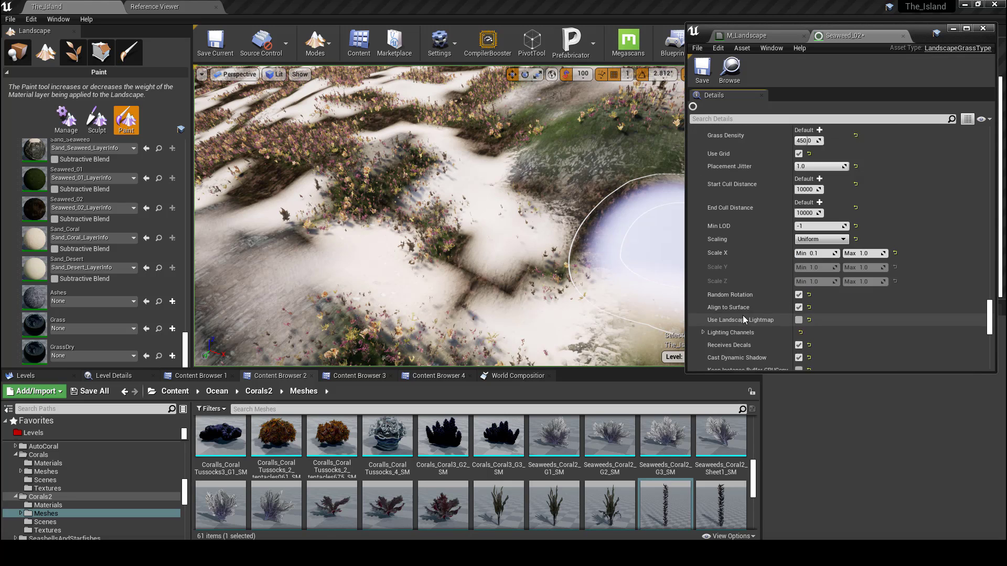
pyautogui.click(696, 316)
pyautogui.scroll(-10, 768, 309)
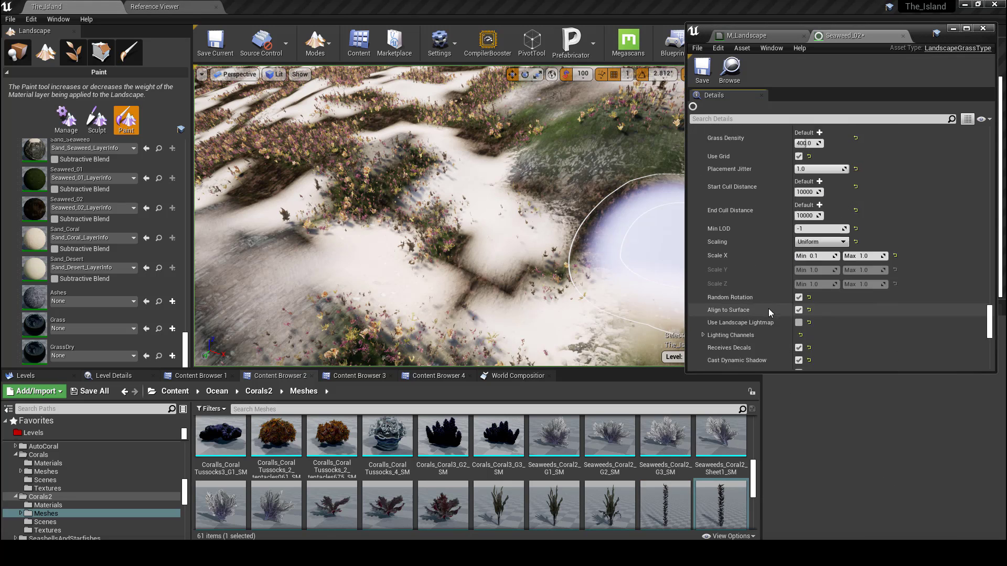
pyautogui.scroll(-5, 628, 446)
pyautogui.scroll(10, 627, 447)
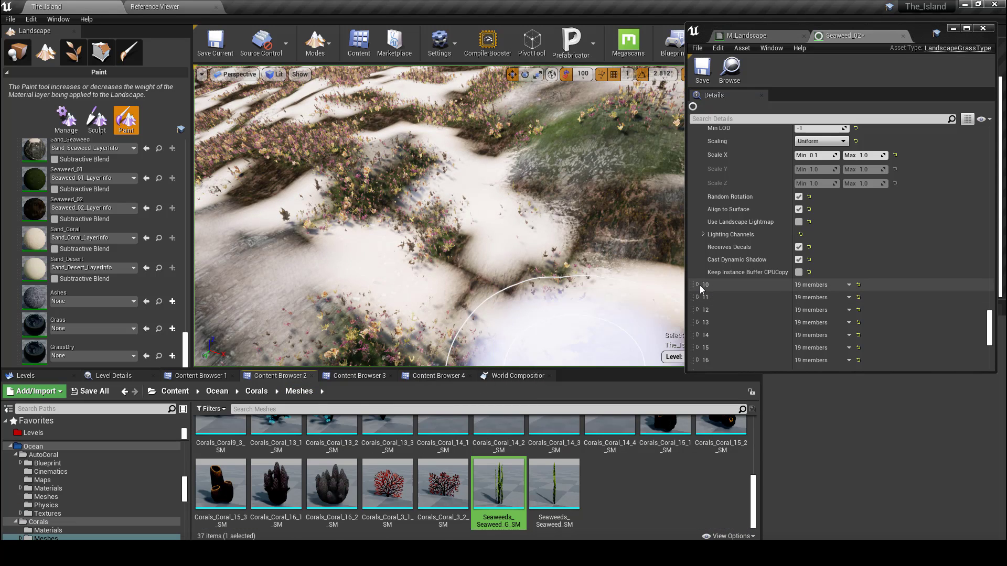
# Assign Seaweeds_Seaweed_G_SM and Seaweeds_Seaweed_SM from Ocean/Corals/Meshes to grass varieties 10 and 11, and save the grass type
pyautogui.click(698, 285)
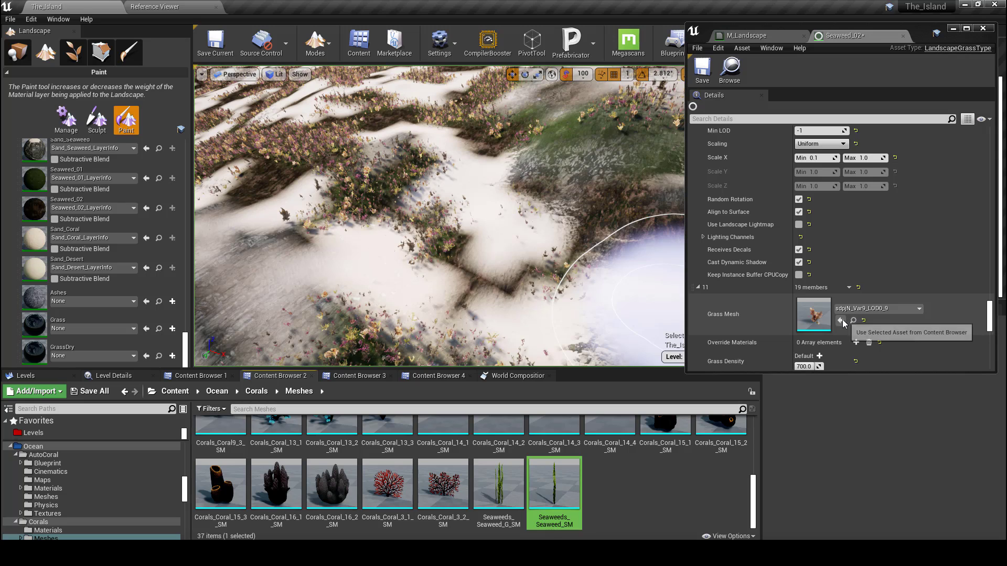
pyautogui.click(841, 321)
pyautogui.scroll(-5, 867, 307)
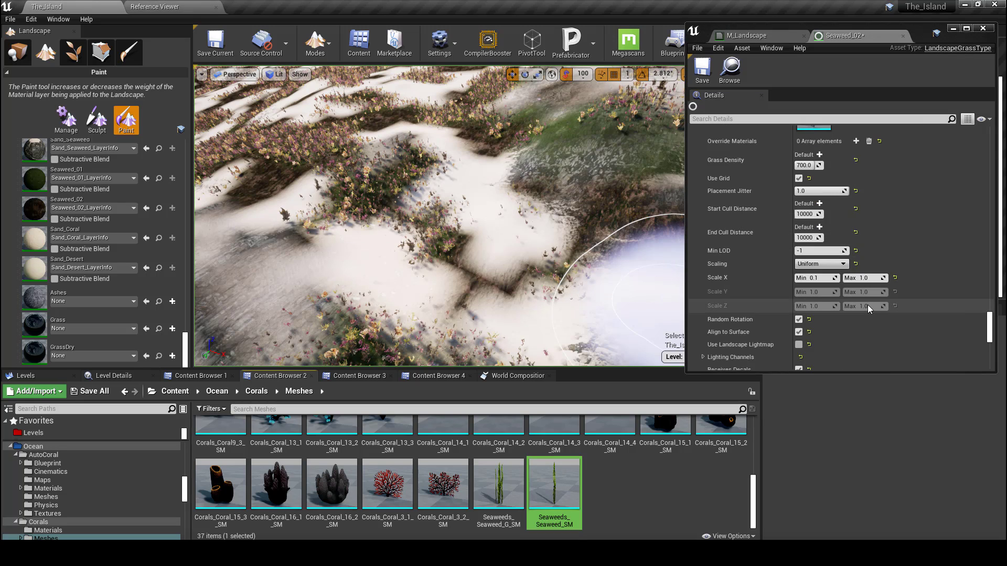
pyautogui.scroll(-5, 869, 303)
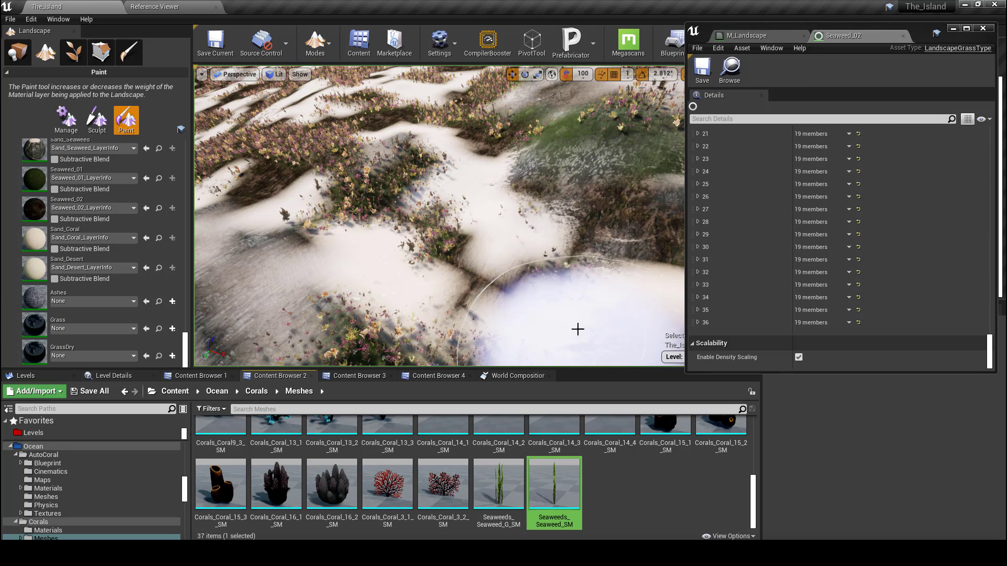
# Maximize the M_Landscape material editor and examine the Seaweed_01 node chain and the inputs of the Grass output node
pyautogui.click(770, 37)
pyautogui.scroll(-3, 875, 263)
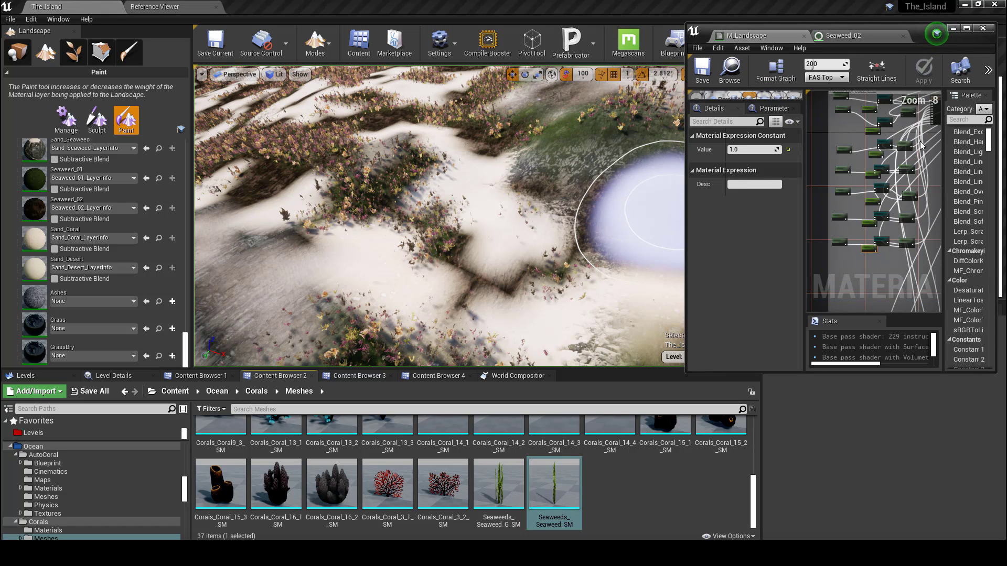
pyautogui.click(968, 29)
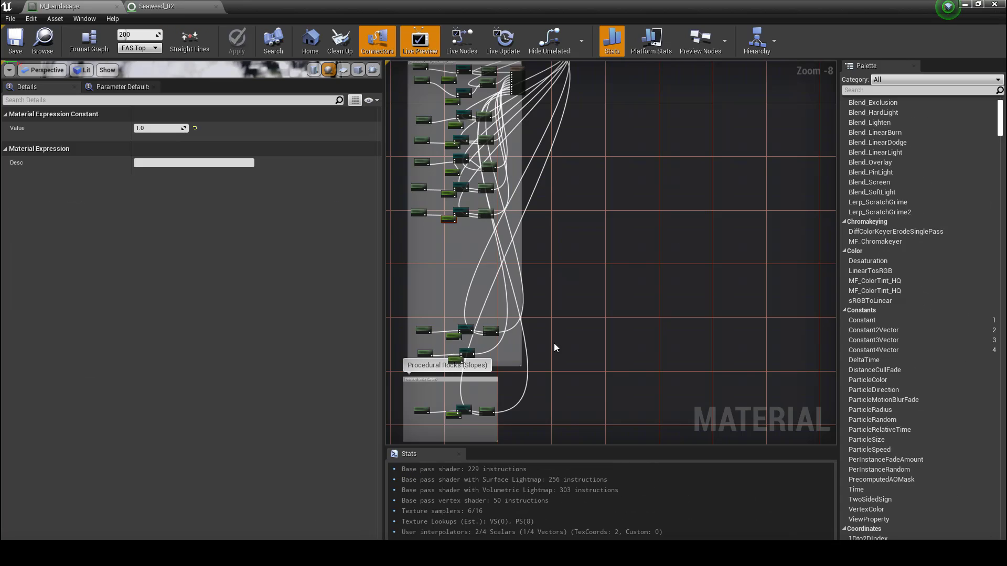
pyautogui.scroll(3, 456, 263)
pyautogui.moveTo(466, 169); pyautogui.dragTo(566, 211, button='right')
pyautogui.scroll(3, 565, 210)
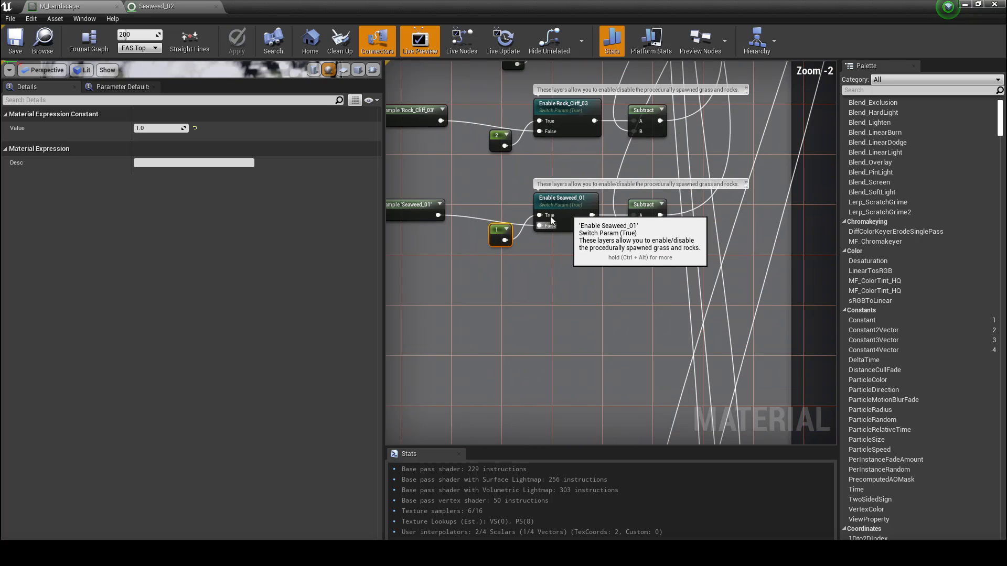
pyautogui.moveTo(486, 203); pyautogui.dragTo(543, 194, button='right')
pyautogui.moveTo(442, 171); pyautogui.dragTo(715, 273)
pyautogui.scroll(-3, 692, 322)
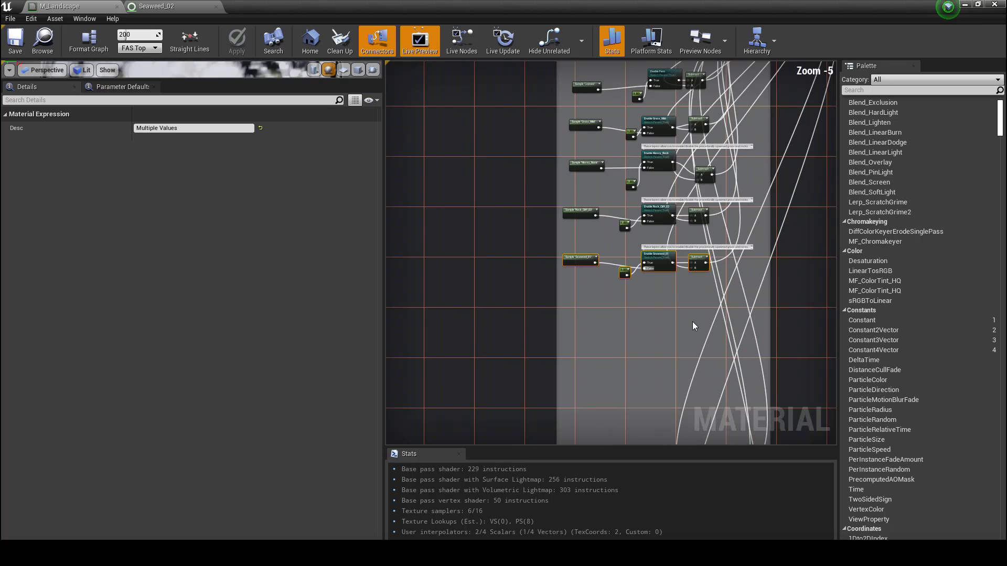
pyautogui.moveTo(699, 192); pyautogui.dragTo(621, 372, button='right')
pyautogui.moveTo(686, 220); pyautogui.dragTo(685, 432, button='right')
pyautogui.scroll(3, 698, 285)
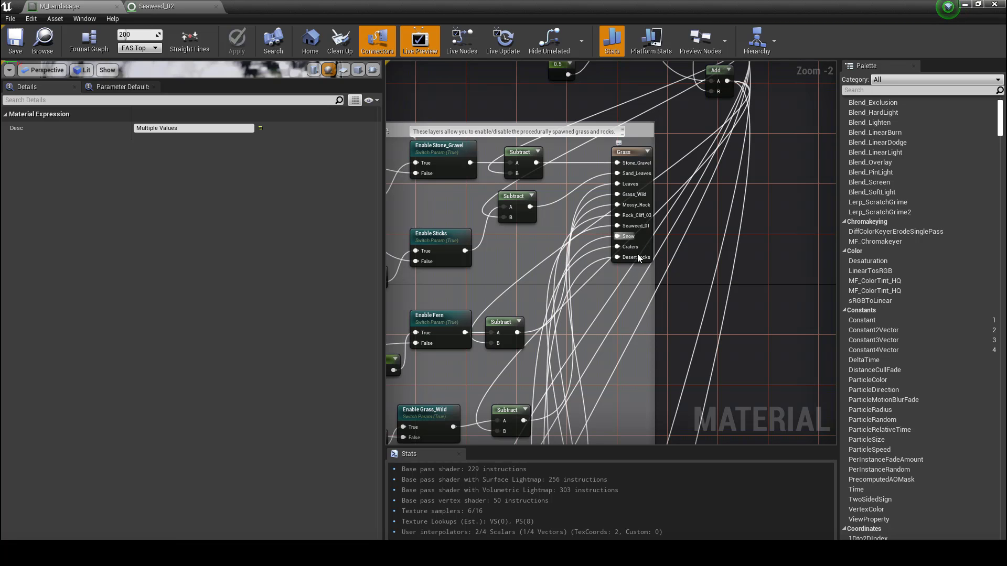
# Move the Snow sample, its constant, the Enable Snow Pebbles switch and the Subtract node up directly below the Seaweed_01 chain
pyautogui.moveTo(669, 430); pyautogui.dragTo(730, 278, button='right')
pyautogui.moveTo(730, 430); pyautogui.dragTo(730, 162, button='right')
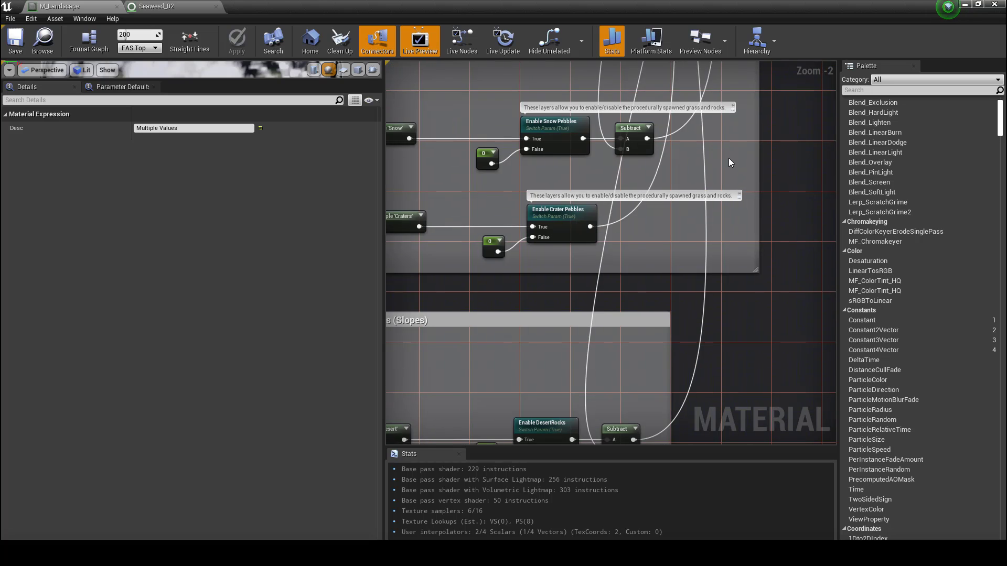
pyautogui.scroll(-3, 683, 318)
pyautogui.scroll(2, 637, 337)
pyautogui.moveTo(637, 337); pyautogui.dragTo(687, 297, button='right')
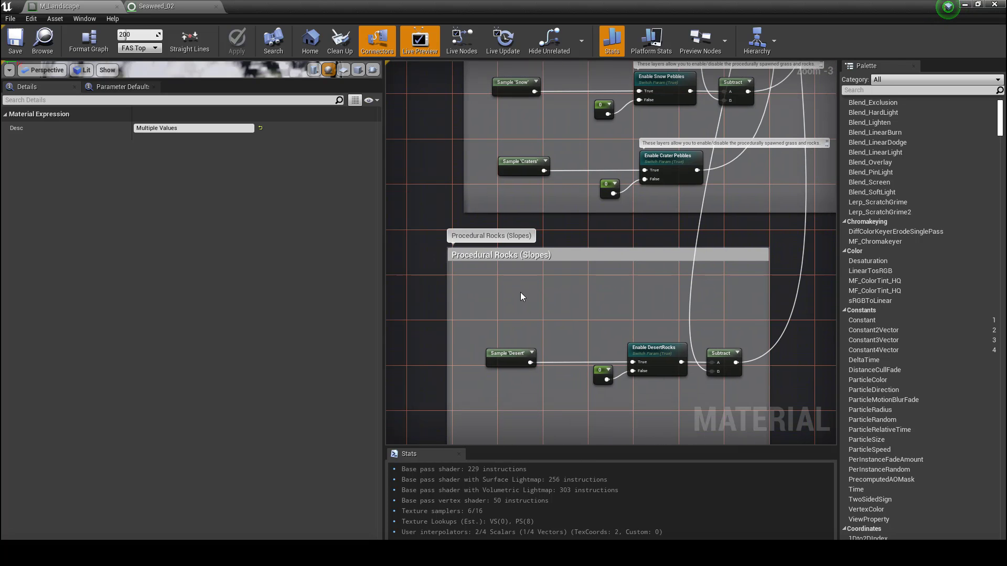
pyautogui.moveTo(508, 297); pyautogui.dragTo(503, 386, button='right')
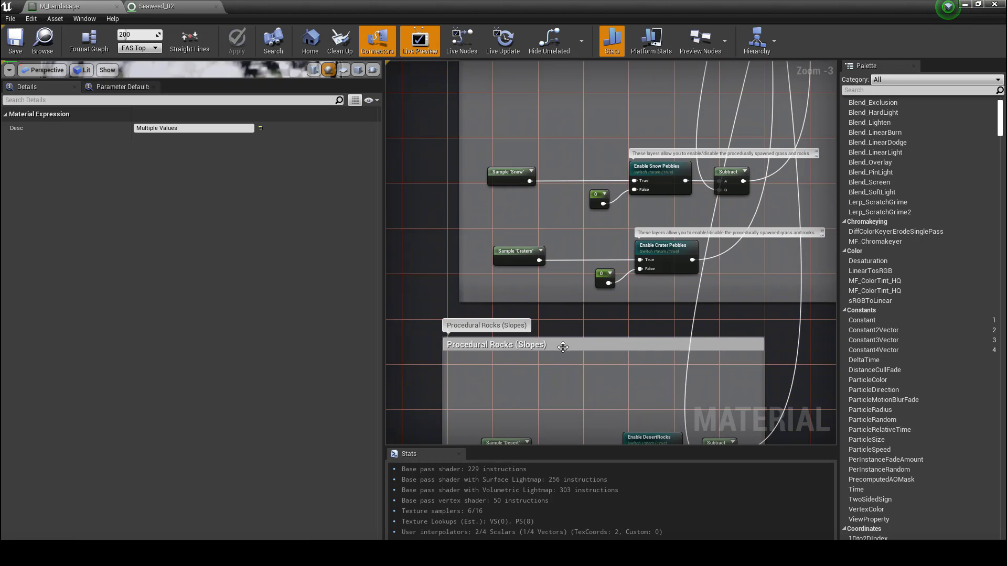
pyautogui.moveTo(475, 138); pyautogui.dragTo(769, 205)
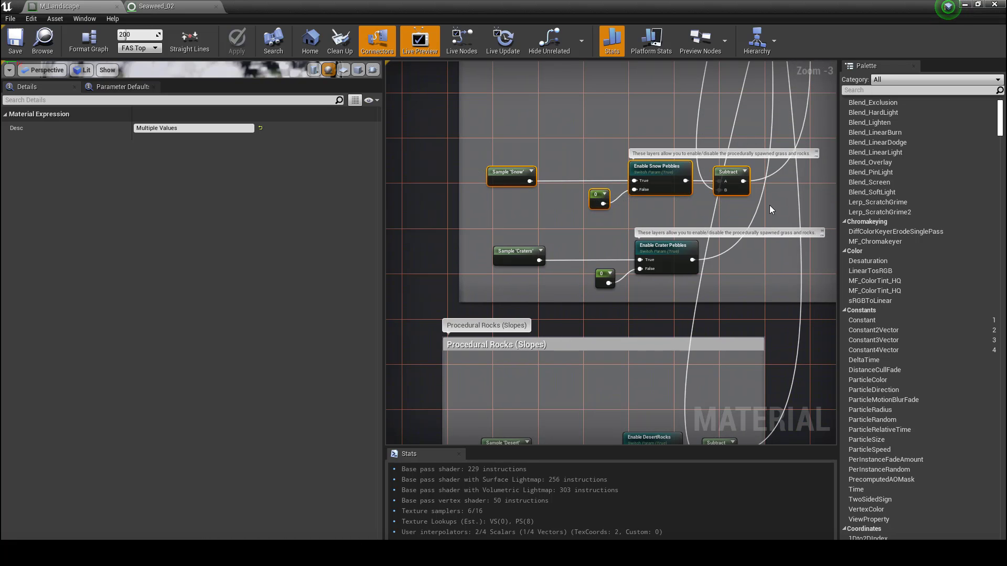
pyautogui.moveTo(769, 206); pyautogui.dragTo(697, 361, button='right')
pyautogui.moveTo(627, 361); pyautogui.dragTo(628, 117)
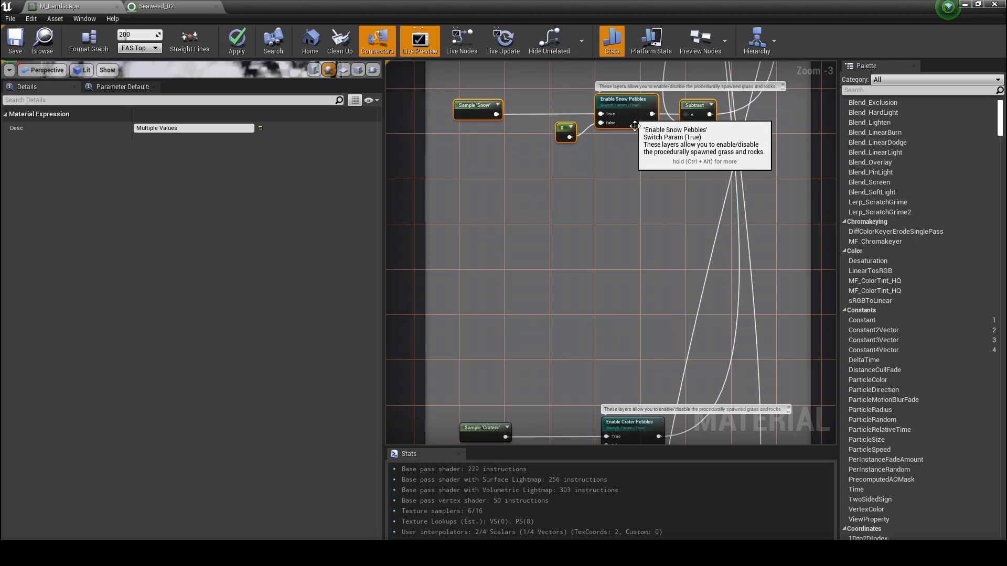
pyautogui.moveTo(633, 197); pyautogui.dragTo(624, 426, button='right')
pyautogui.moveTo(621, 361); pyautogui.dragTo(609, 277)
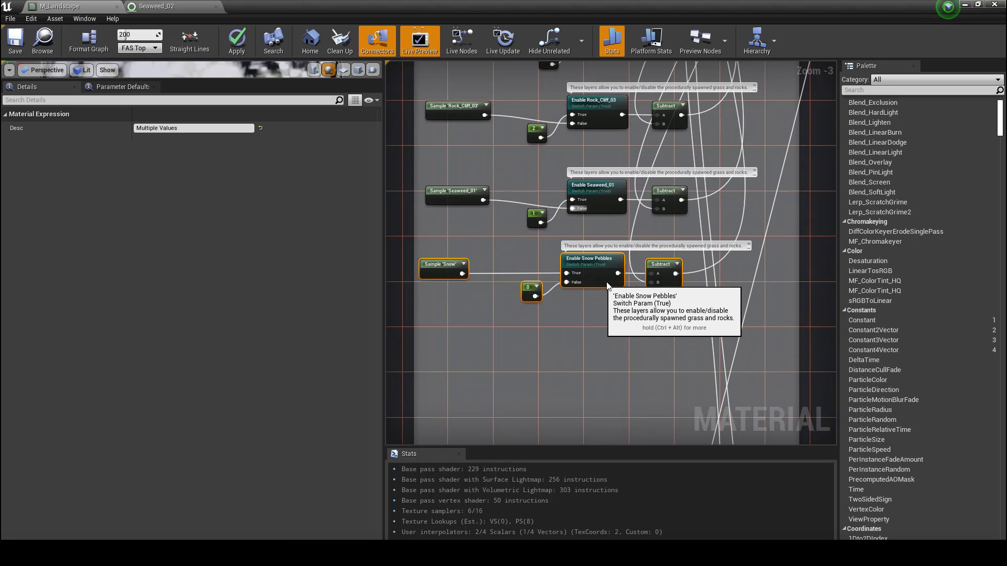
# Rename the Snow landscape layer sample's parameter to Seaweed_02 and copy the new name
pyautogui.click(455, 268)
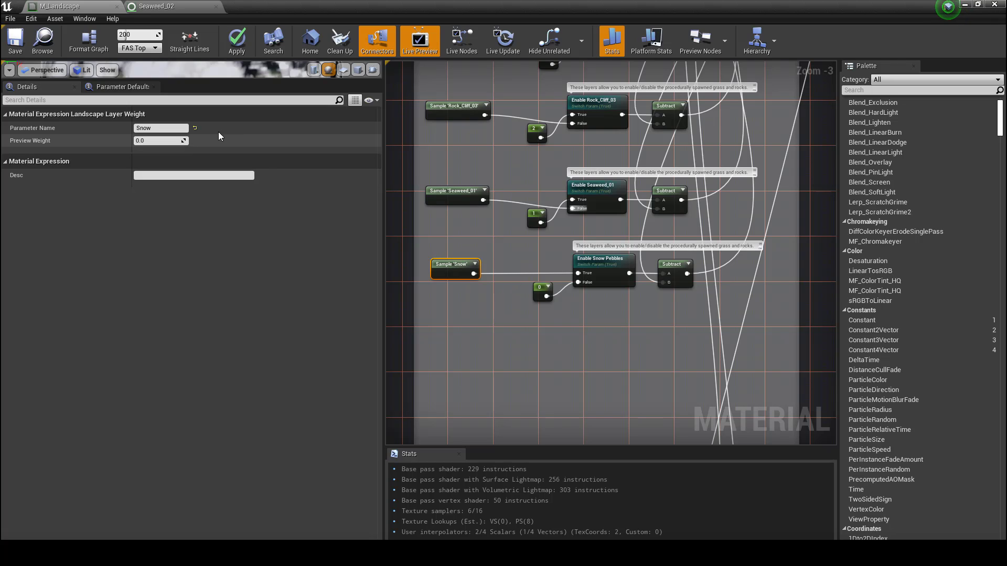
pyautogui.click(156, 128)
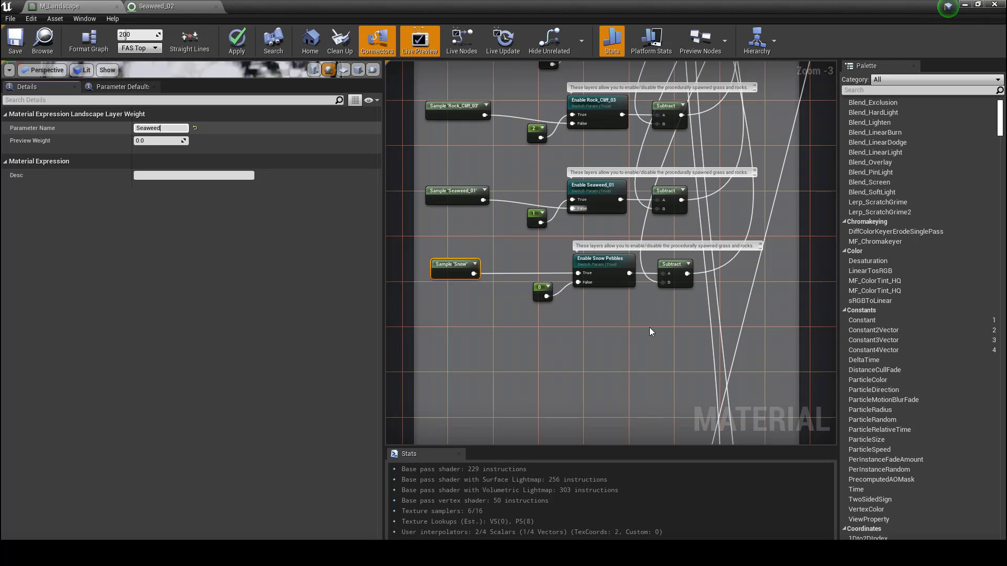
pyautogui.write('Seaweed')
pyautogui.press('Return')
pyautogui.write('_0')
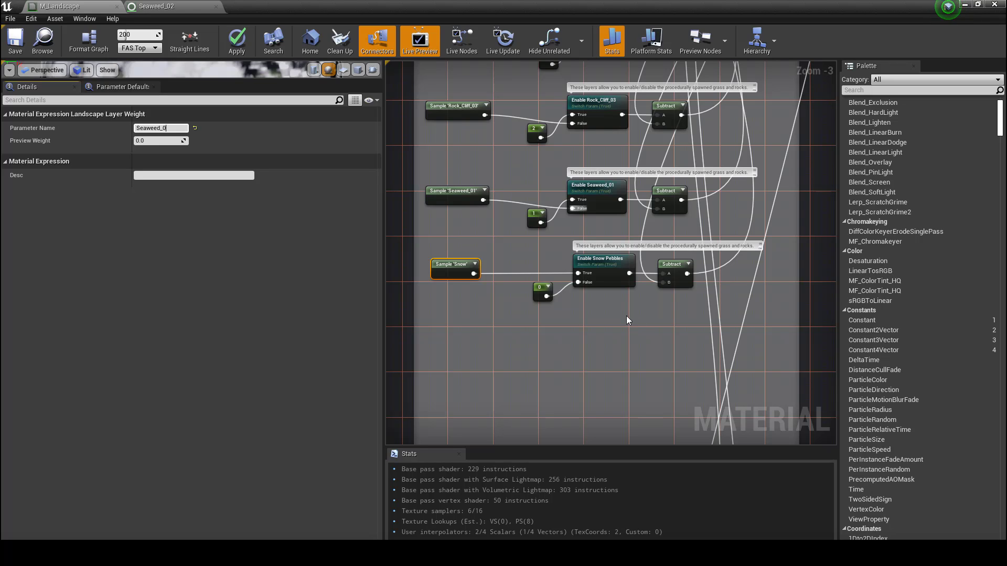
pyautogui.write('2')
pyautogui.press('Return')
pyautogui.hotkey('ctrl', 'c')
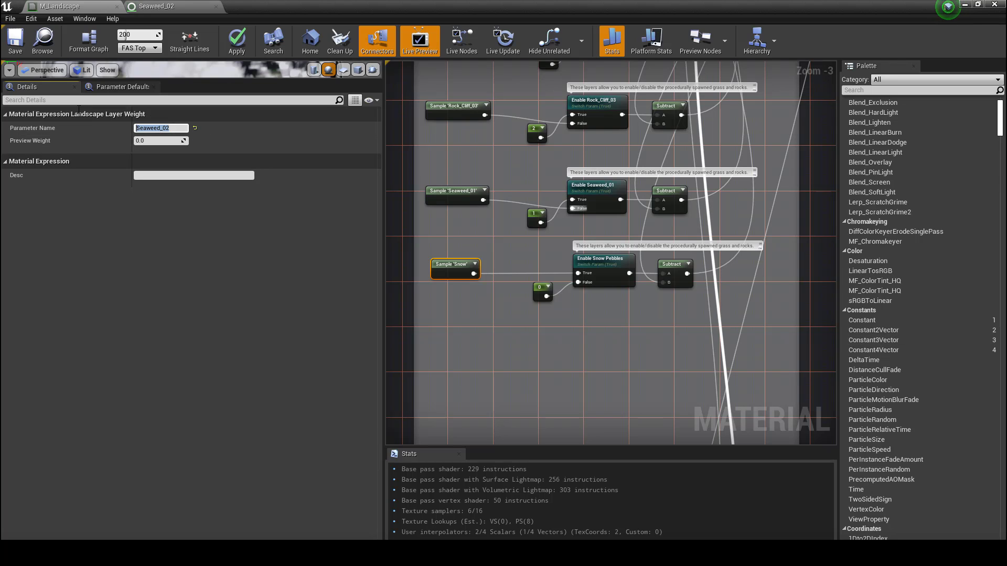
# Rename the Enable Snow Pebbles switch parameter to Enable Seaweed_02
pyautogui.click(601, 260)
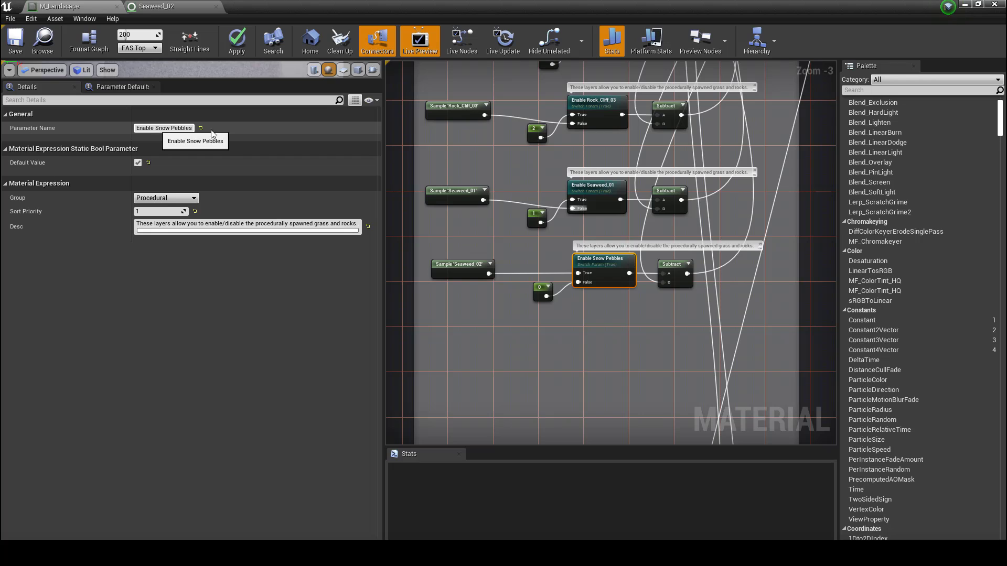
pyautogui.moveTo(155, 128); pyautogui.dragTo(221, 132)
pyautogui.hotkey('ctrl', 'v')
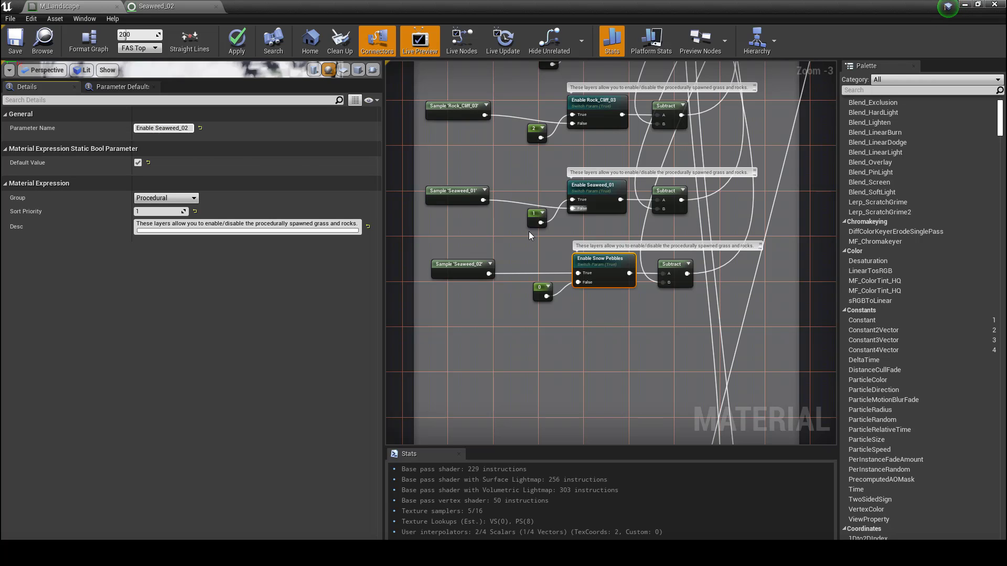
pyautogui.click(606, 313)
# Wire the Seaweed_02 sample into the switch's False input and the constant into True, and set the constant to 1
pyautogui.moveTo(495, 275); pyautogui.dragTo(576, 282)
pyautogui.click(541, 292)
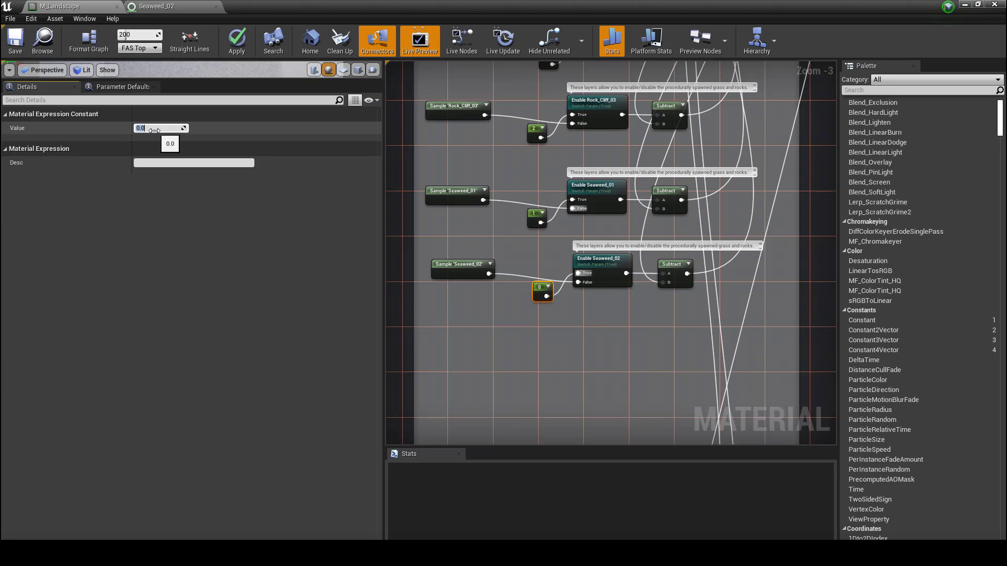
pyautogui.write('1')
pyautogui.click(548, 323)
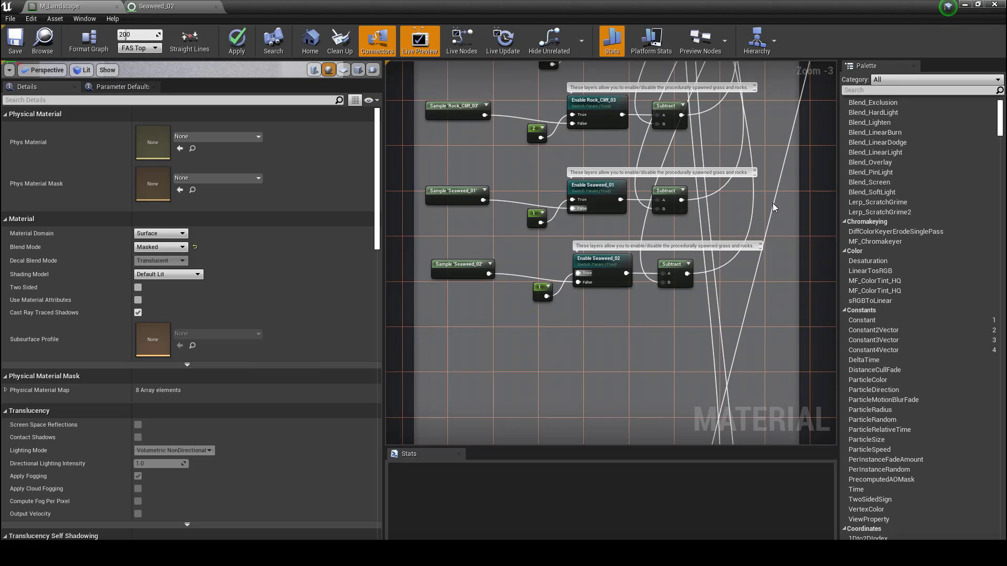
# Rename the Snow entry, index 7, in the Grass output node's grass types to Seaweed_02
pyautogui.moveTo(785, 152); pyautogui.dragTo(747, 234, button='right')
pyautogui.moveTo(766, 186); pyautogui.dragTo(763, 241, button='right')
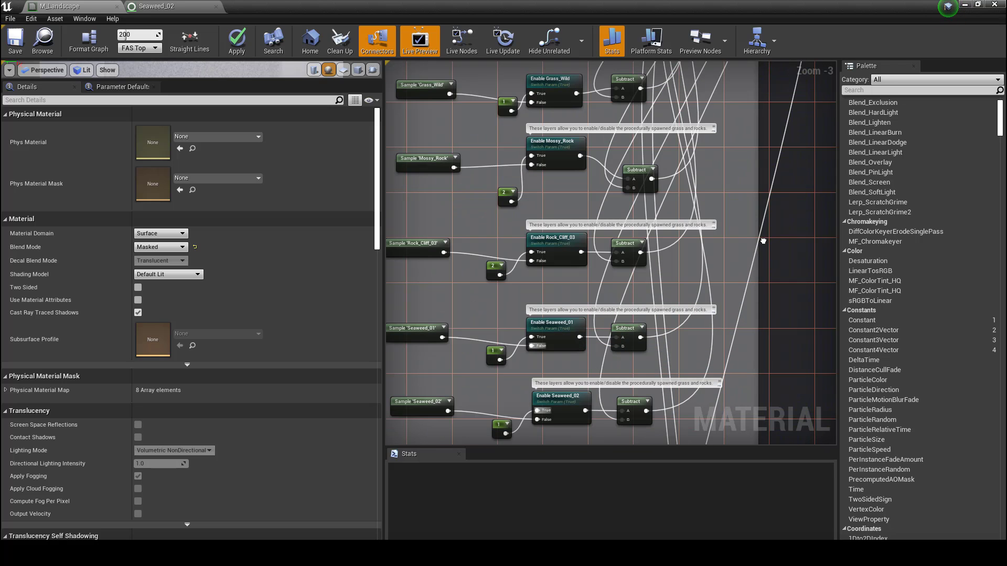
pyautogui.moveTo(746, 132); pyautogui.dragTo(743, 163, button='right')
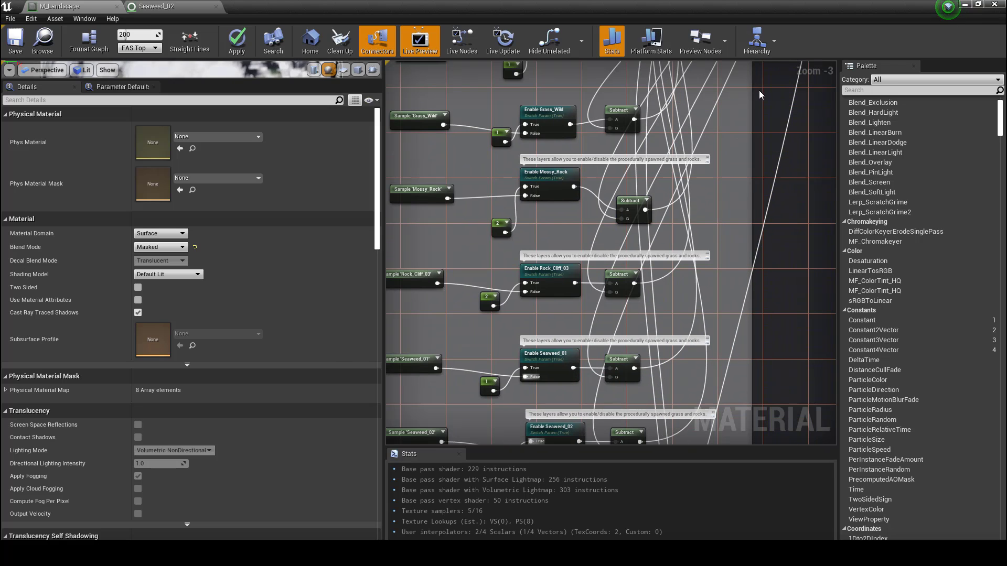
pyautogui.moveTo(760, 93); pyautogui.dragTo(715, 385, button='right')
pyautogui.scroll(3, 700, 257)
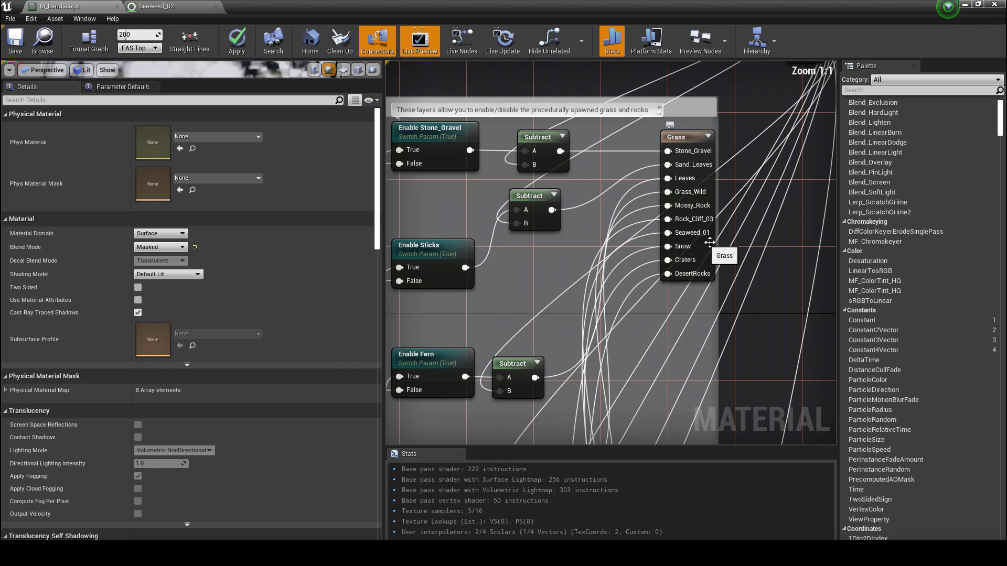
pyautogui.click(709, 244)
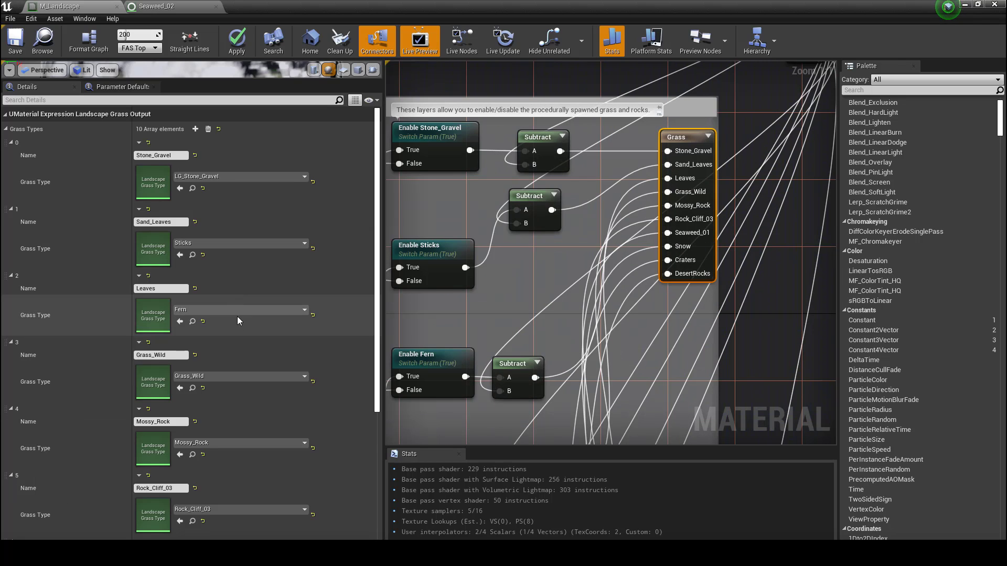
pyautogui.scroll(-5, 237, 316)
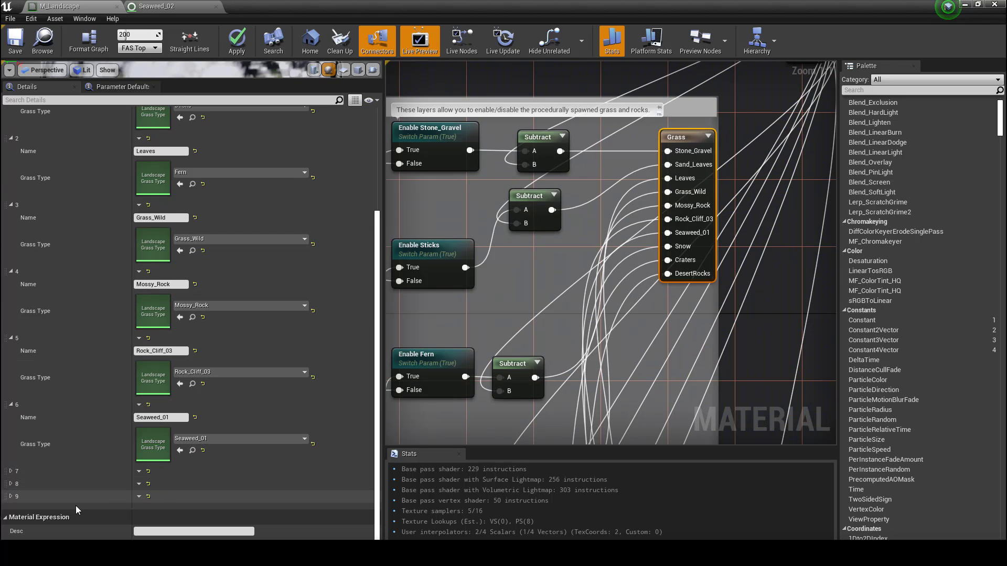
pyautogui.click(11, 472)
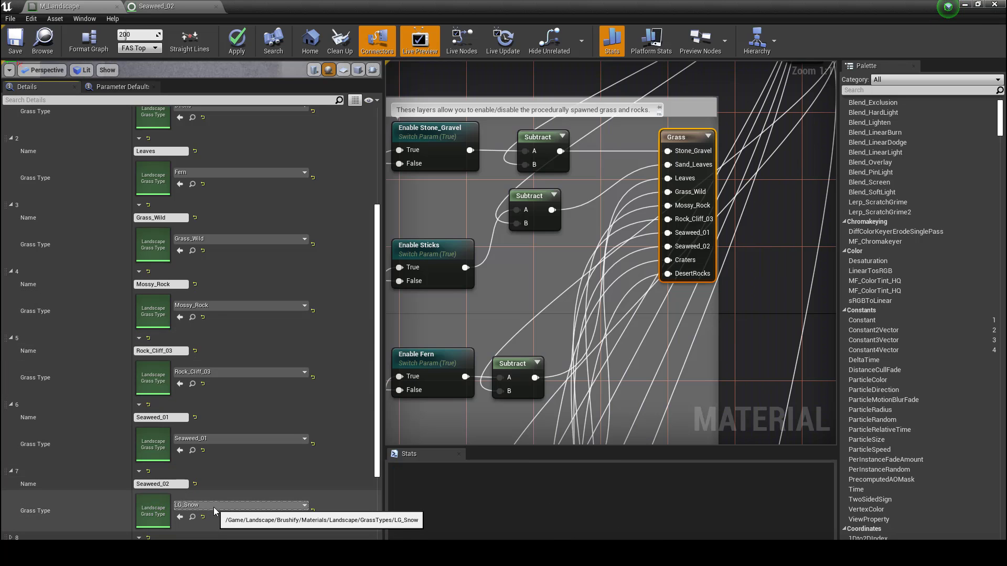
# Set the grass type of entry 7 in the Grass output node to the Seaweed_02 asset
pyautogui.click(214, 507)
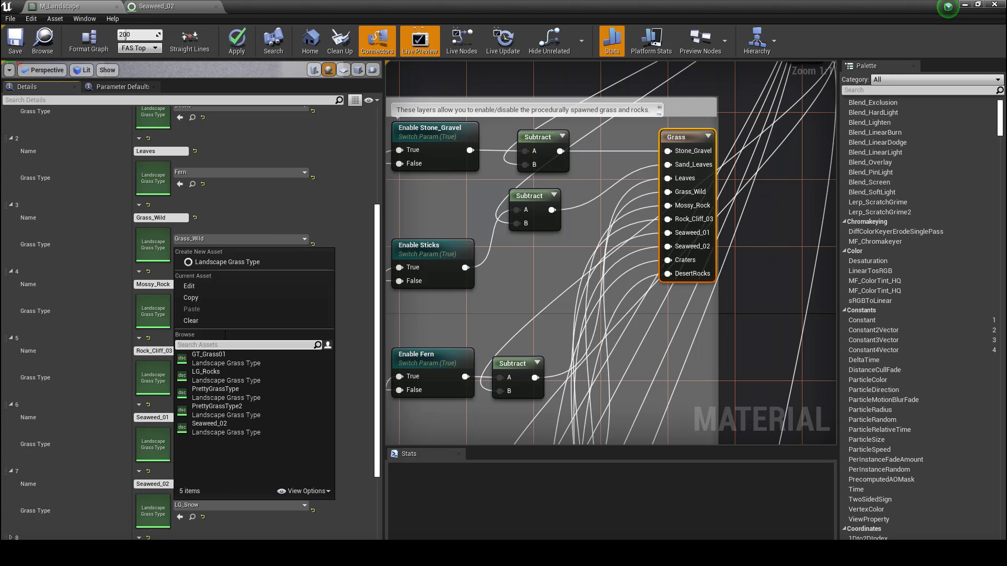
pyautogui.write('s')
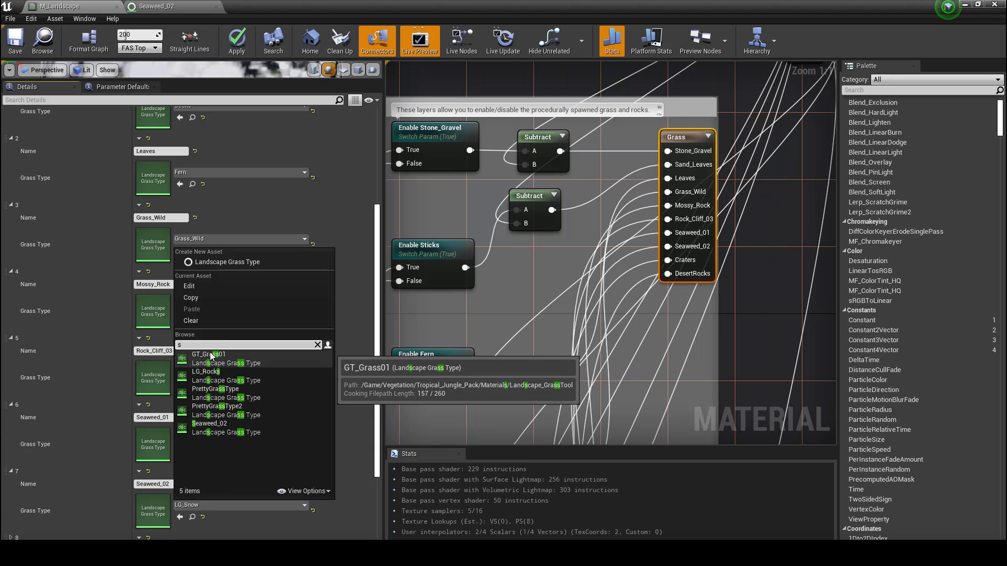
pyautogui.write('eaweed')
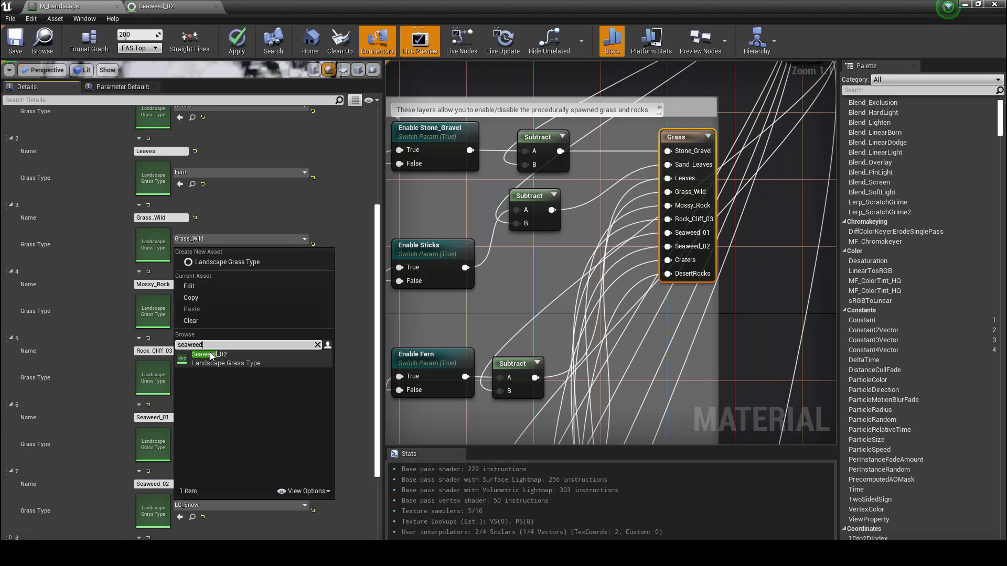
pyautogui.click(210, 355)
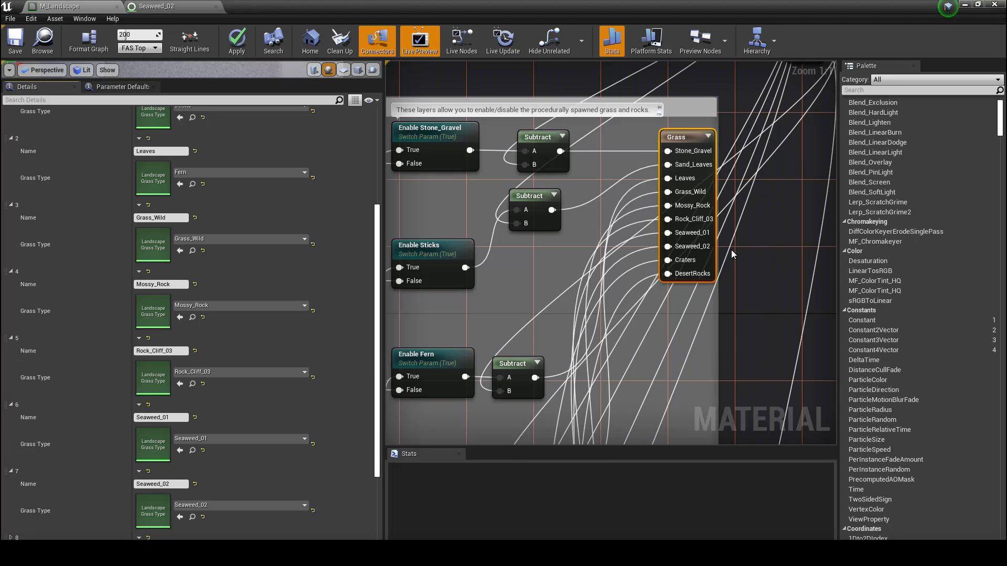
# Save the M_Landscape material and browse to the meshes inside Ocean's SeashellsAndStarfishes folder
pyautogui.click(23, 51)
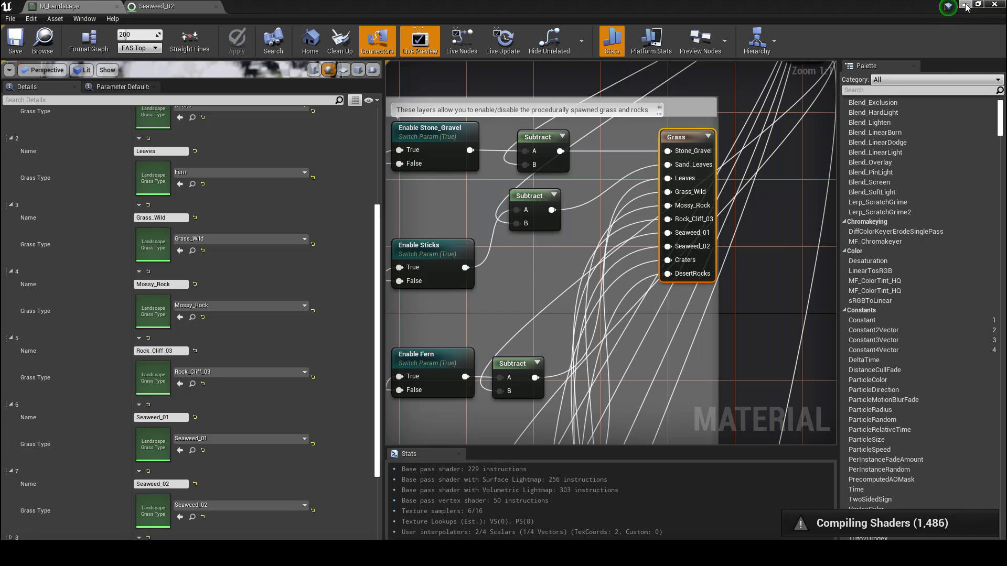
pyautogui.click(965, 5)
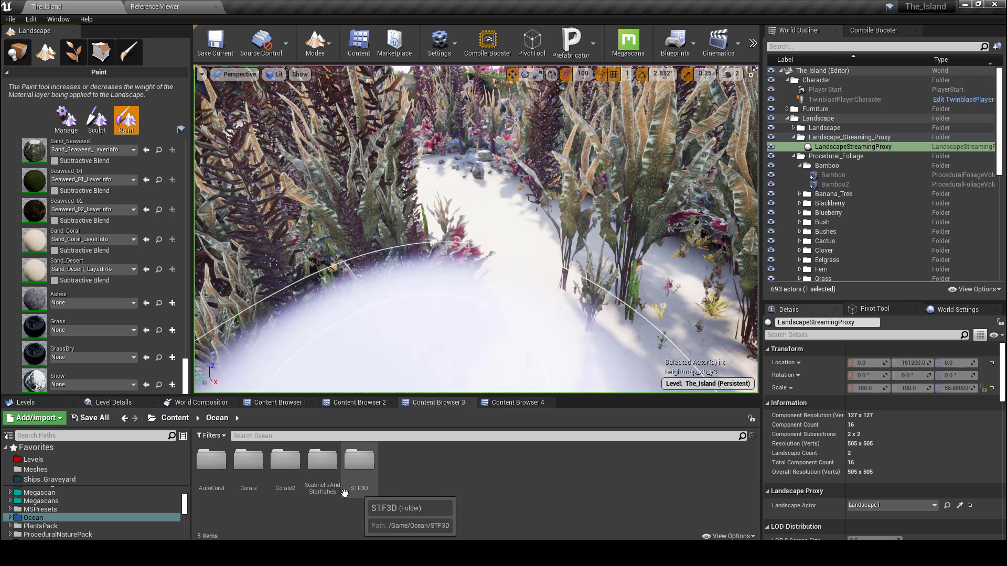
pyautogui.doubleClick(322, 460)
pyautogui.doubleClick(281, 461)
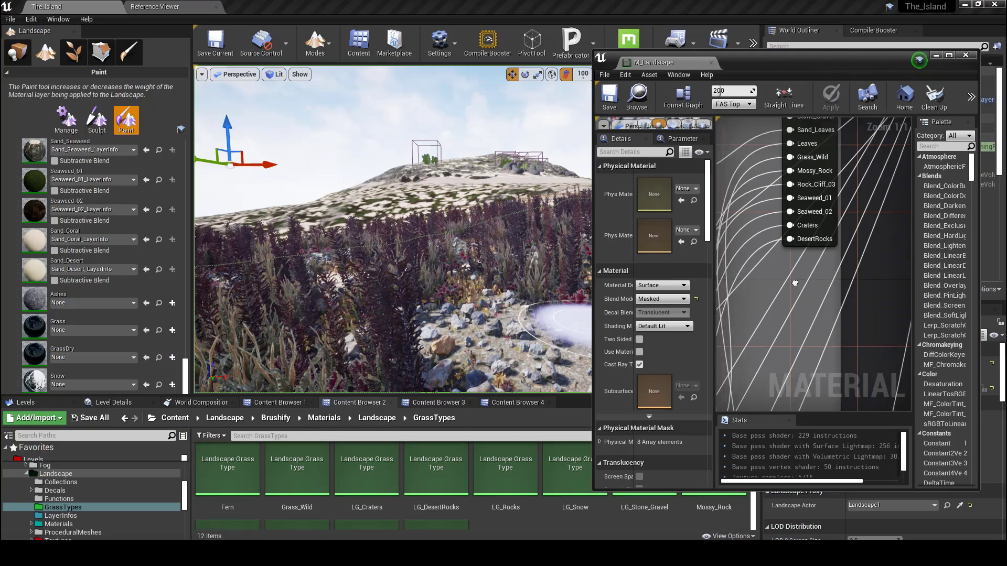
# Rename the DesertRocks entry, index 9, in the M_Landscape Grass output node to Sand_Coral
pyautogui.moveTo(795, 283); pyautogui.dragTo(788, 288, button='right')
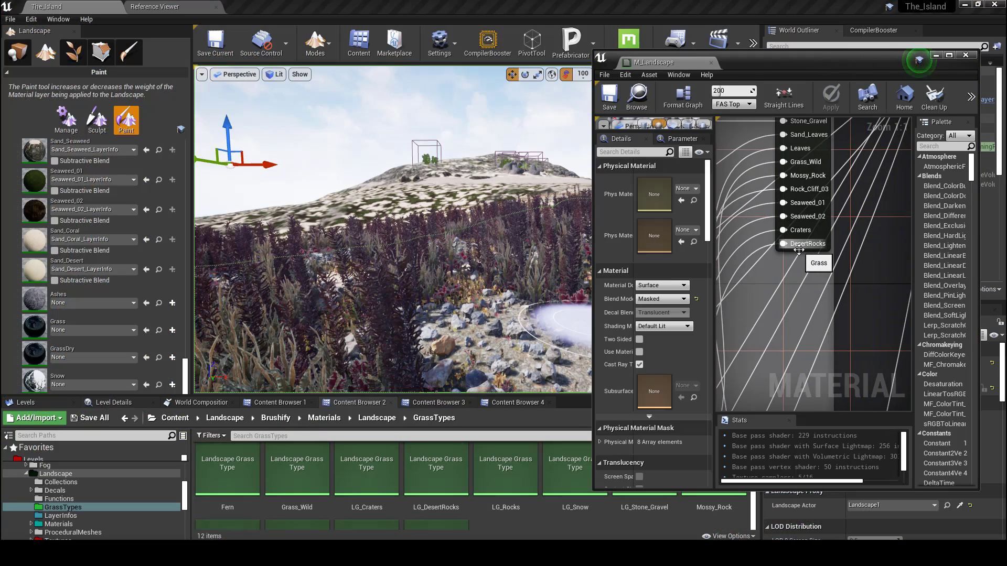
pyautogui.click(826, 233)
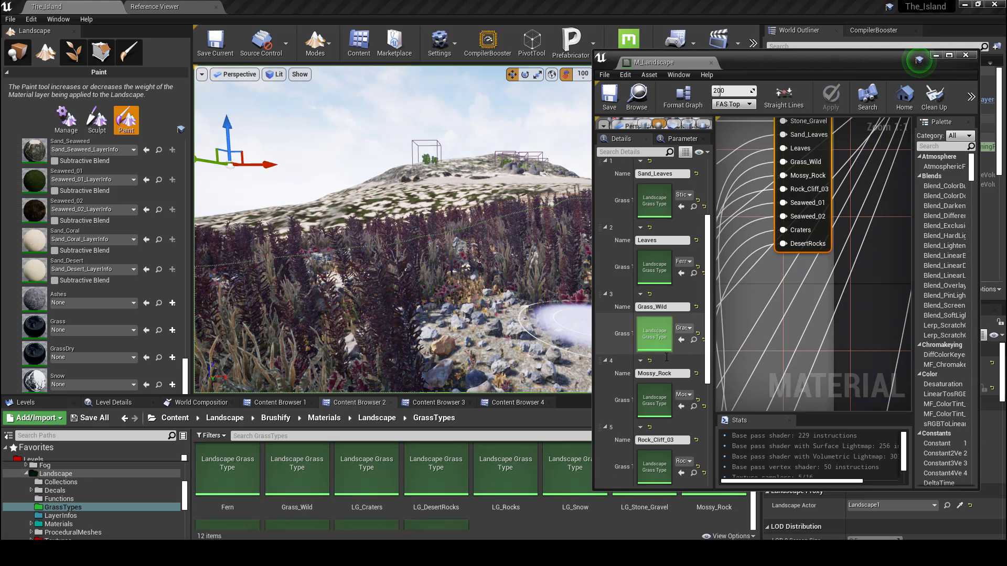
pyautogui.scroll(-5, 666, 357)
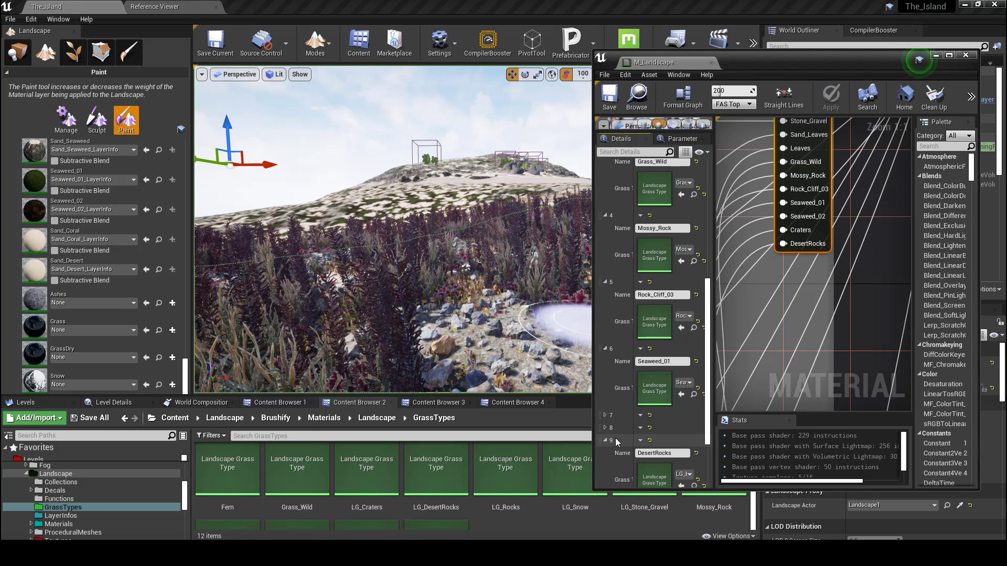
pyautogui.click(662, 454)
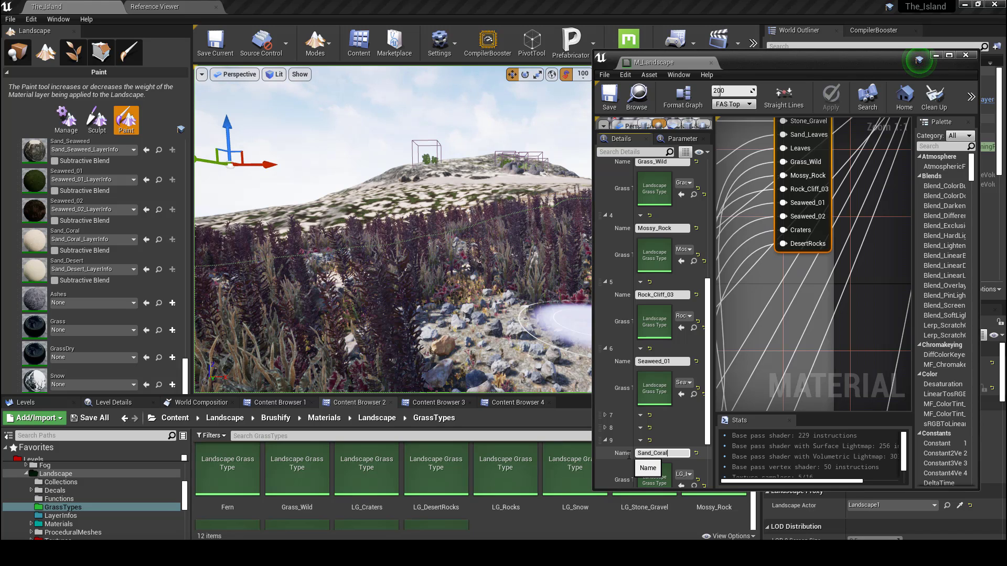
pyautogui.write('Sand_Coral')
pyautogui.press('Return')
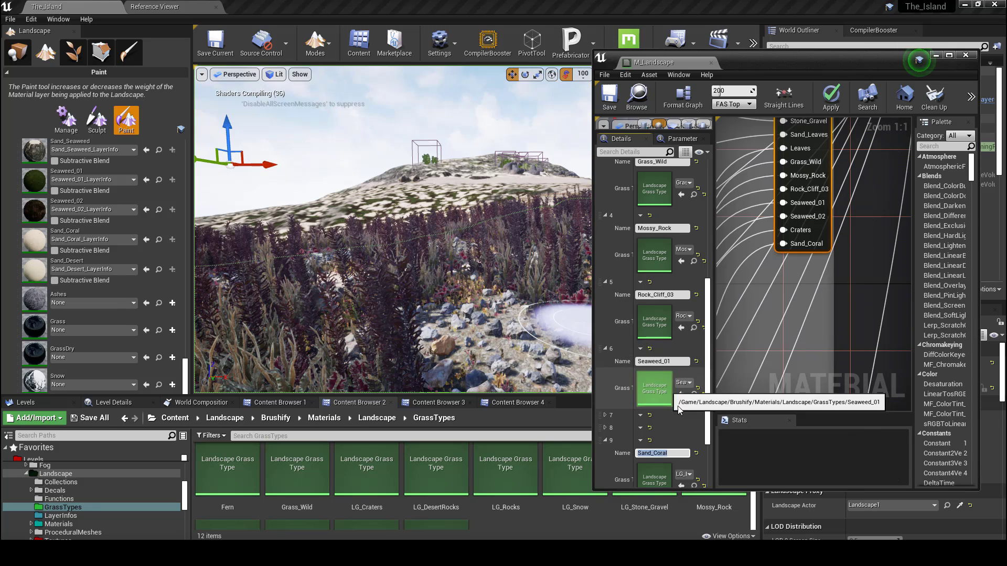
pyautogui.scroll(-3, 672, 431)
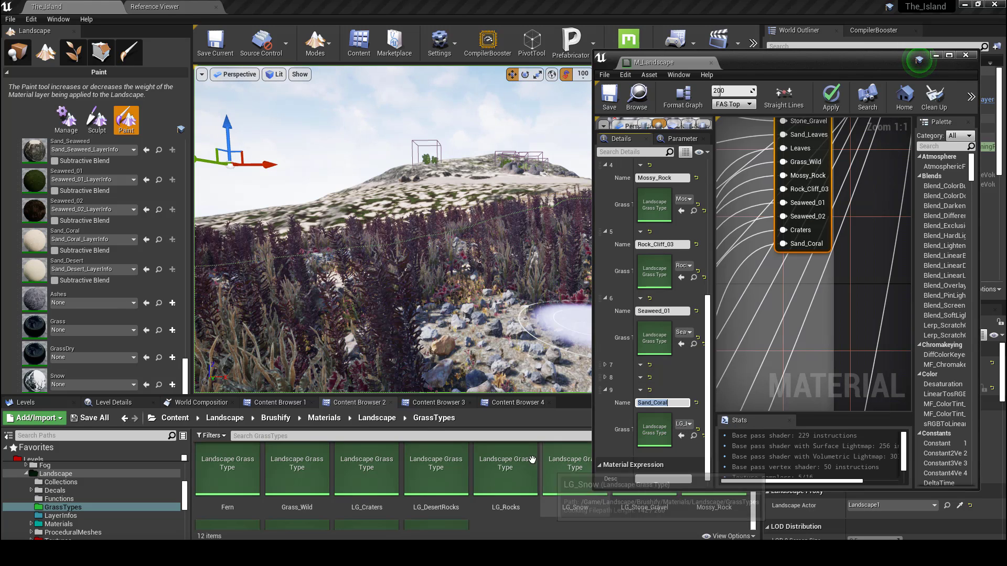
# Rename the LG_DesertRocks landscape grass type asset as Sand_Coral
pyautogui.click(437, 468)
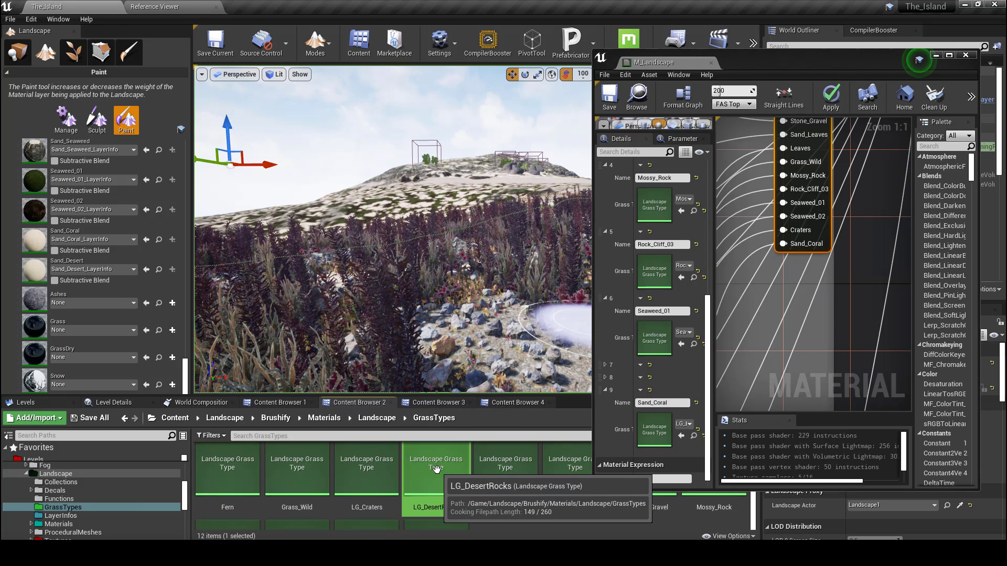
pyautogui.press('F2')
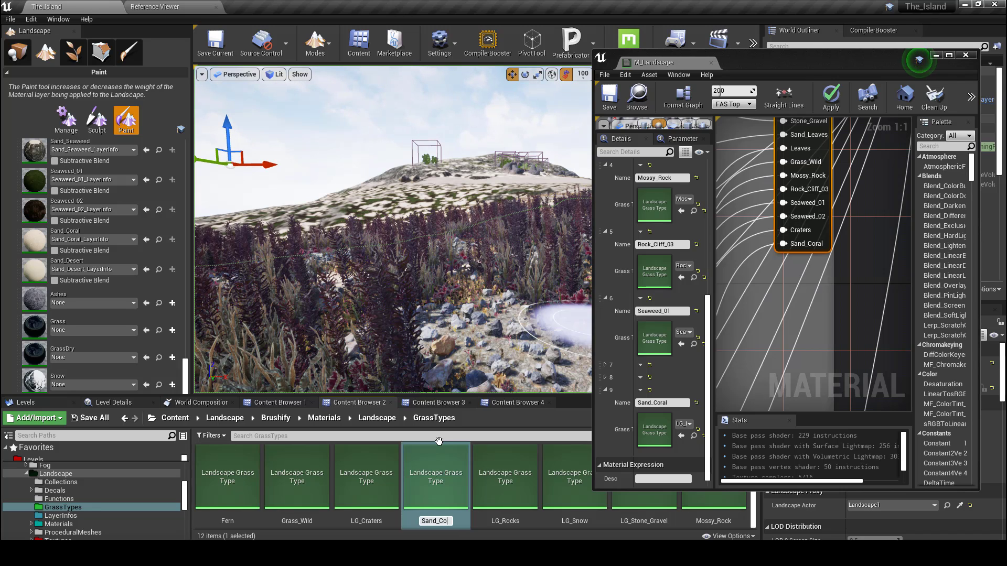
pyautogui.press('Return')
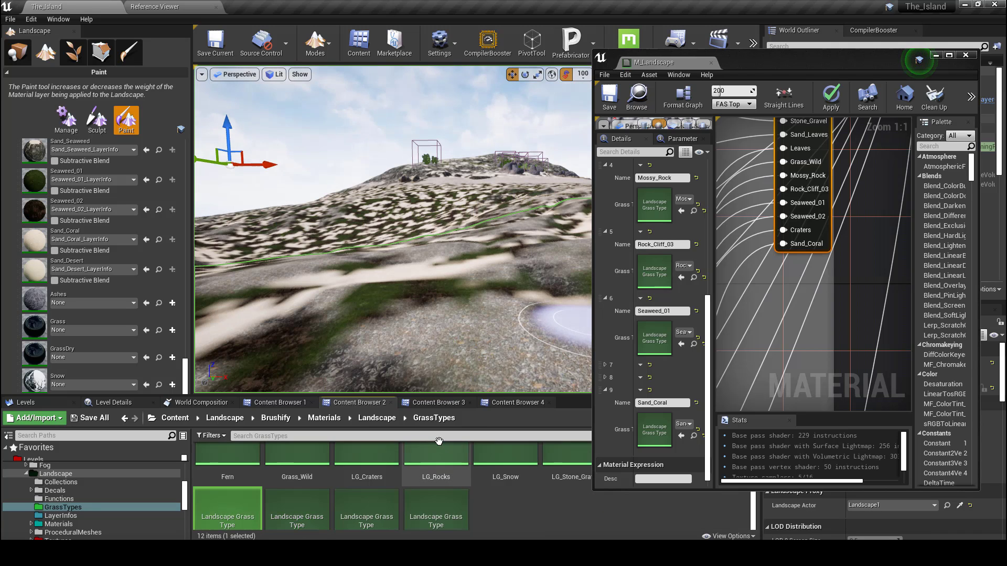
# Open the Sand_Coral grass type and remove all of its existing grass varieties
pyautogui.scroll(-1, 317, 451)
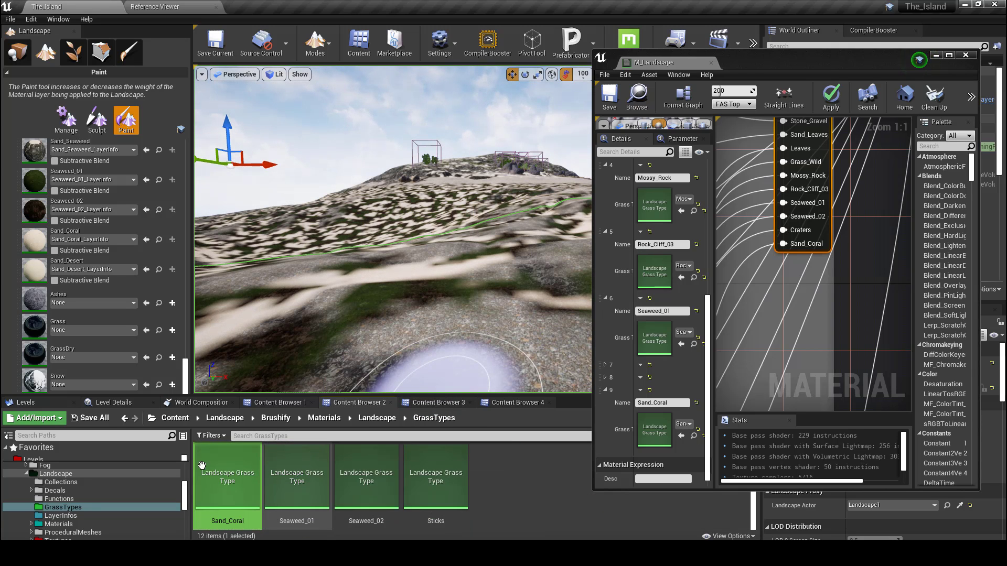
pyautogui.doubleClick(239, 490)
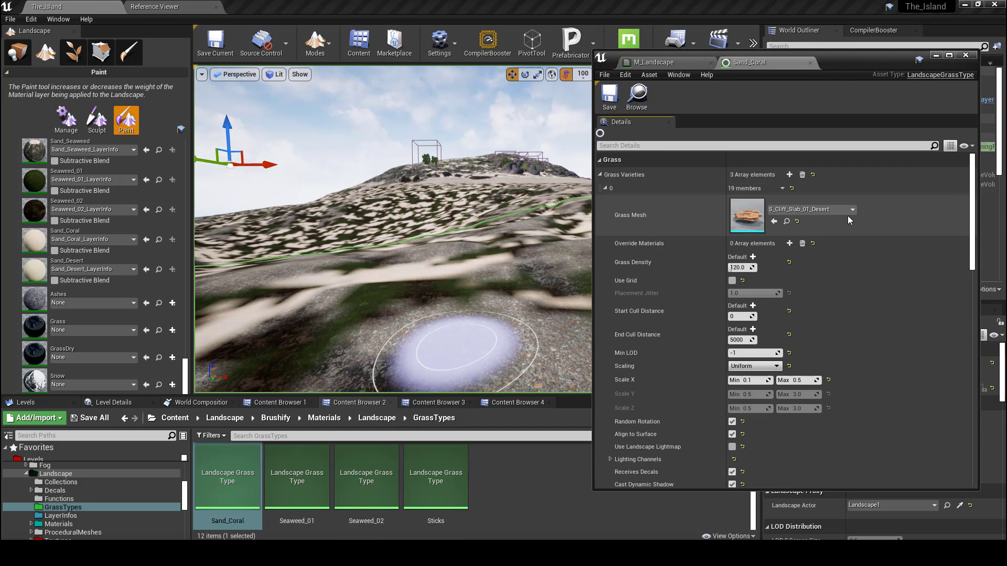
pyautogui.scroll(-10, 786, 243)
pyautogui.scroll(10, 790, 242)
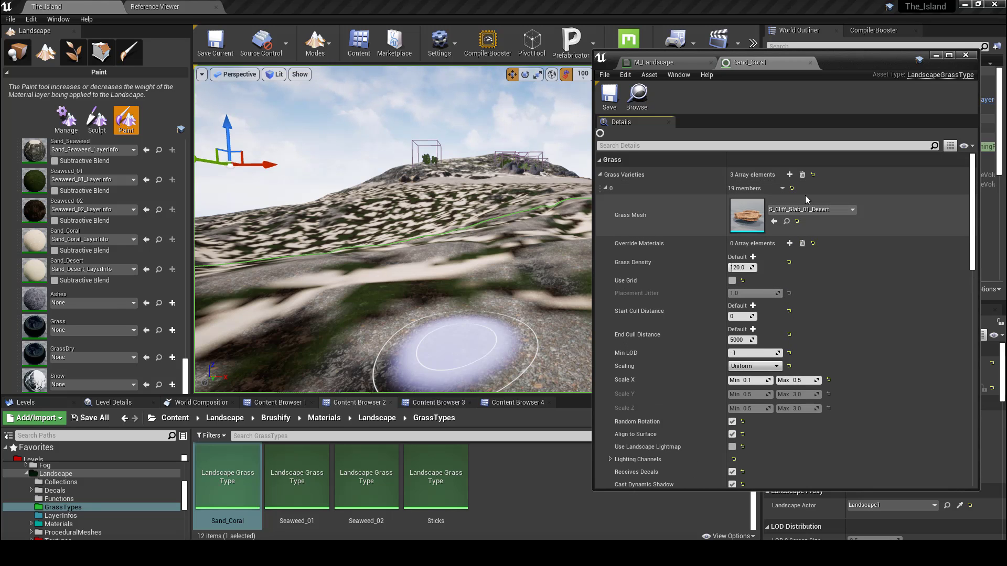
pyautogui.click(805, 180)
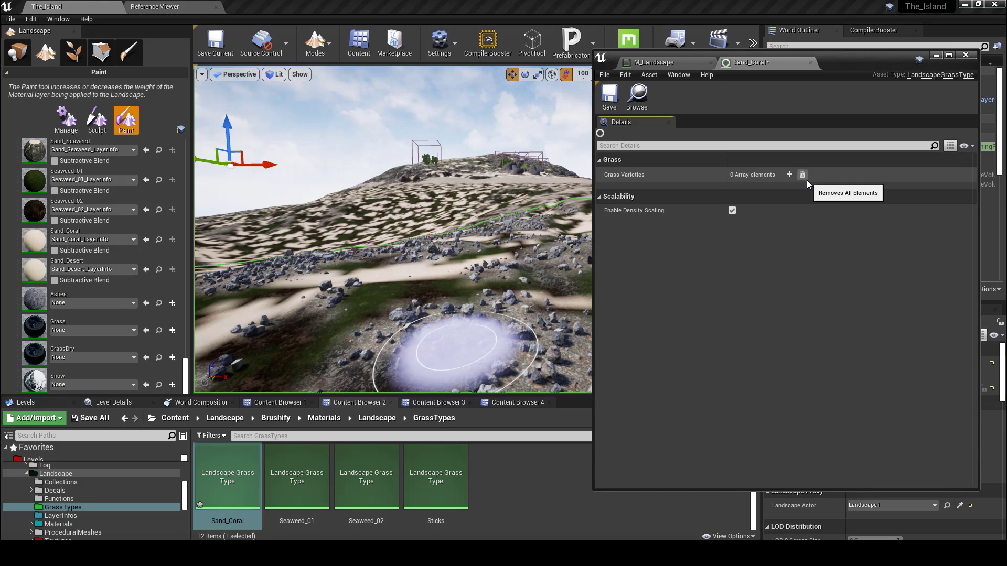
# Bring up the SeashellsAndStarfishes meshes and shorten the Sand_Coral editor window so it does not cover them
pyautogui.click(279, 404)
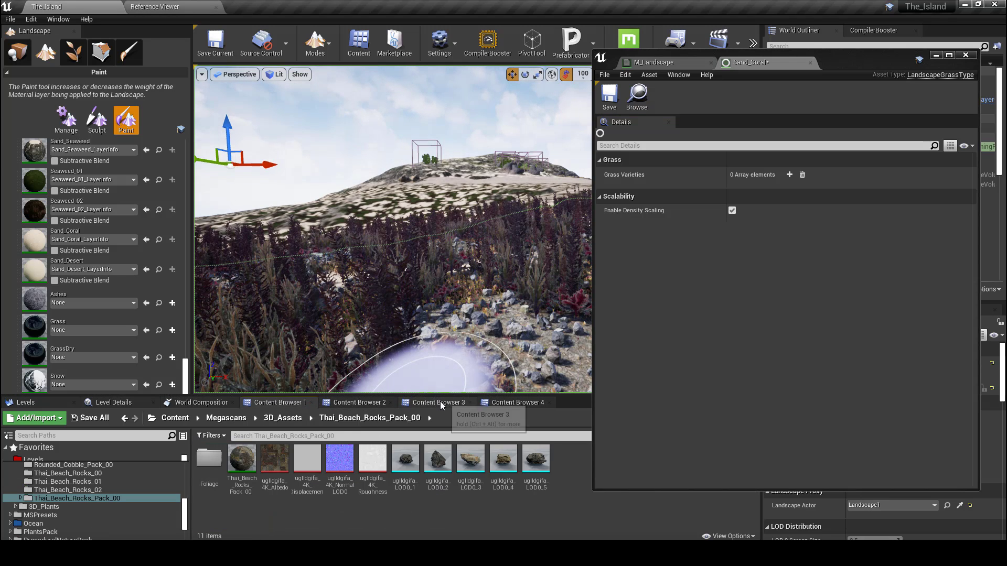
pyautogui.click(439, 402)
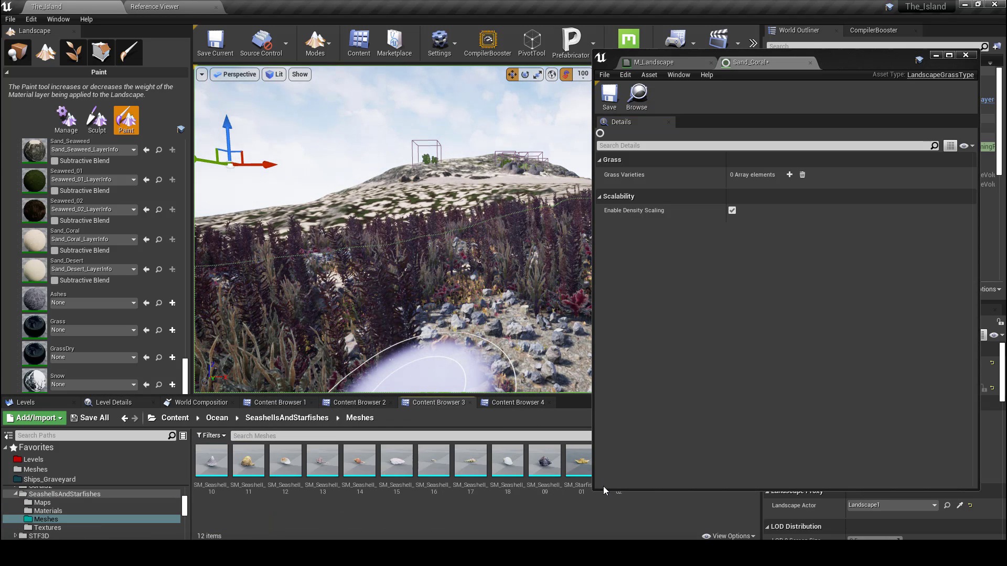
pyautogui.moveTo(596, 489); pyautogui.dragTo(569, 409)
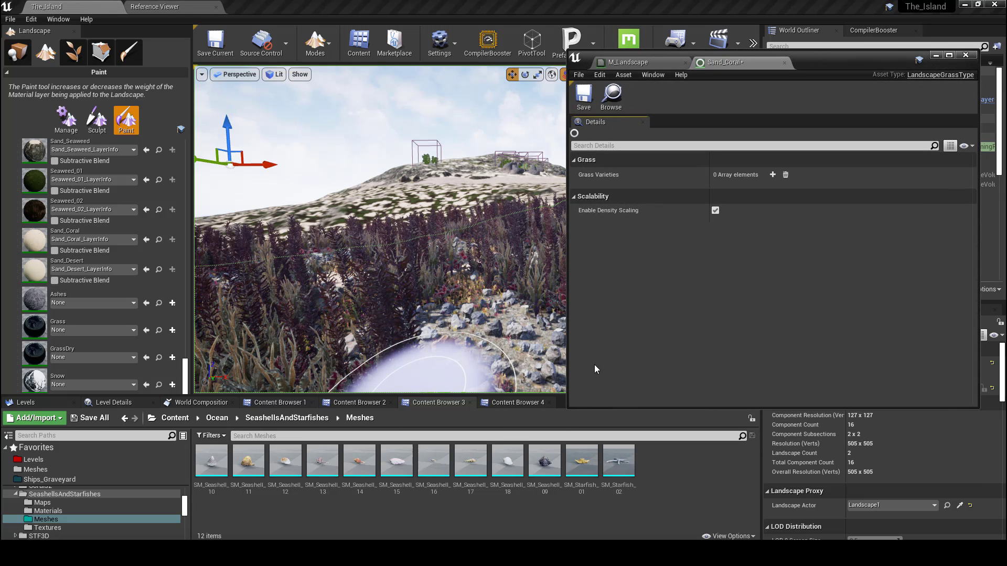
# Add ten empty grass varieties to the Sand_Coral grass type
pyautogui.click(773, 175)
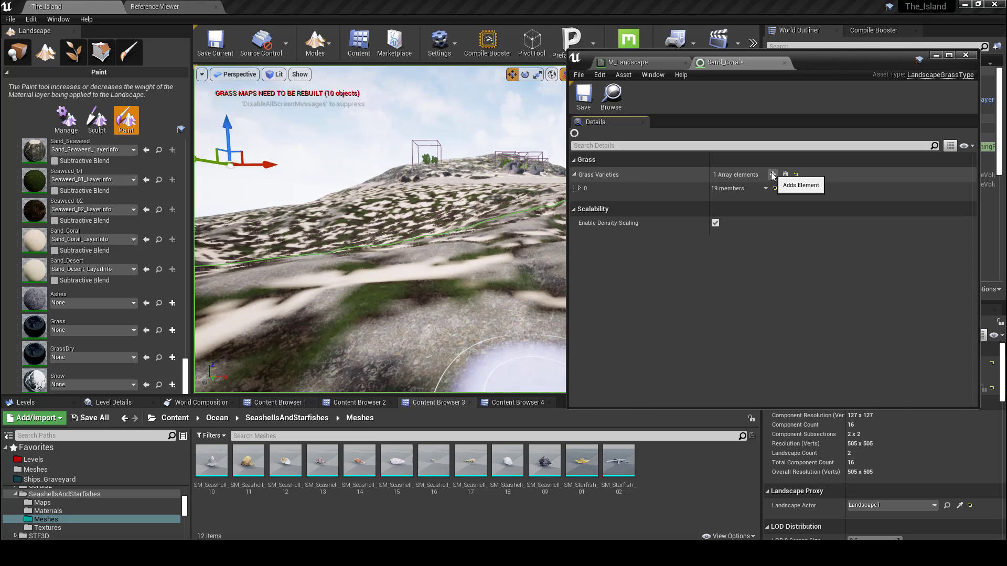
pyautogui.click(772, 174)
pyautogui.click(772, 174)
pyautogui.click(772, 175)
pyautogui.click(773, 175)
pyautogui.click(772, 175)
pyautogui.click(772, 175)
pyautogui.click(772, 175)
pyautogui.click(773, 175)
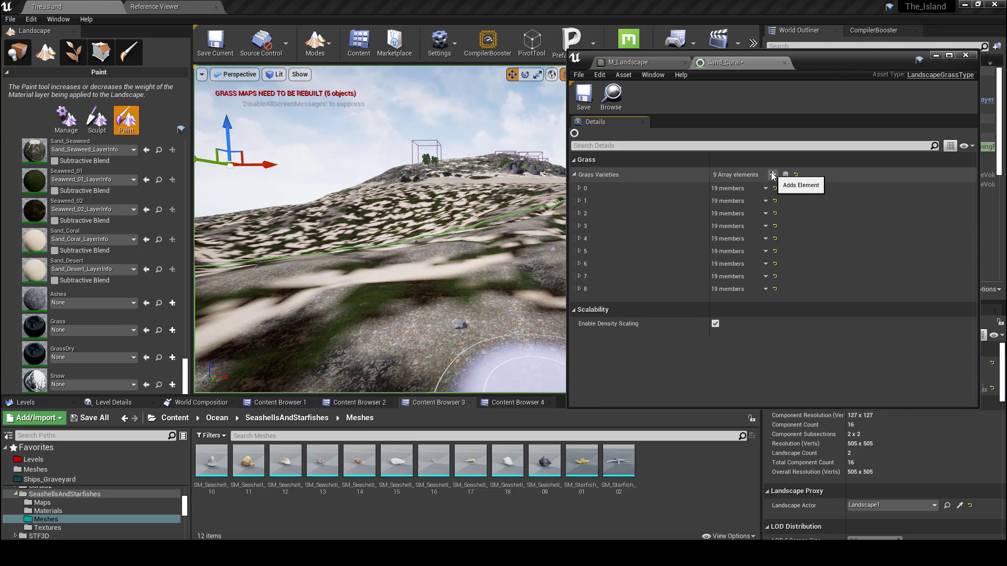
pyautogui.click(772, 175)
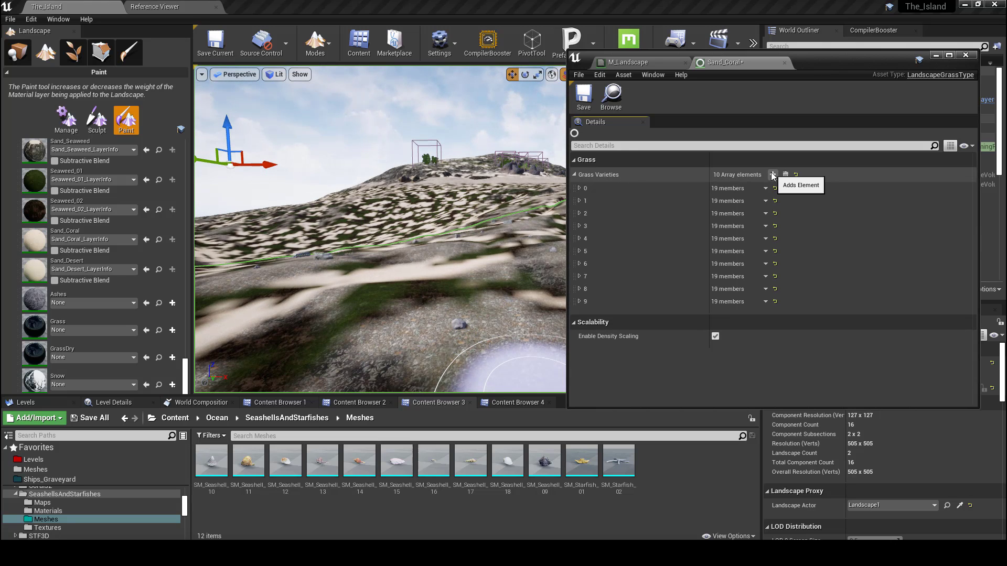
# Assign the SM_Seashell_10 mesh to grass variety 0 and set its grass density to 50
pyautogui.click(579, 188)
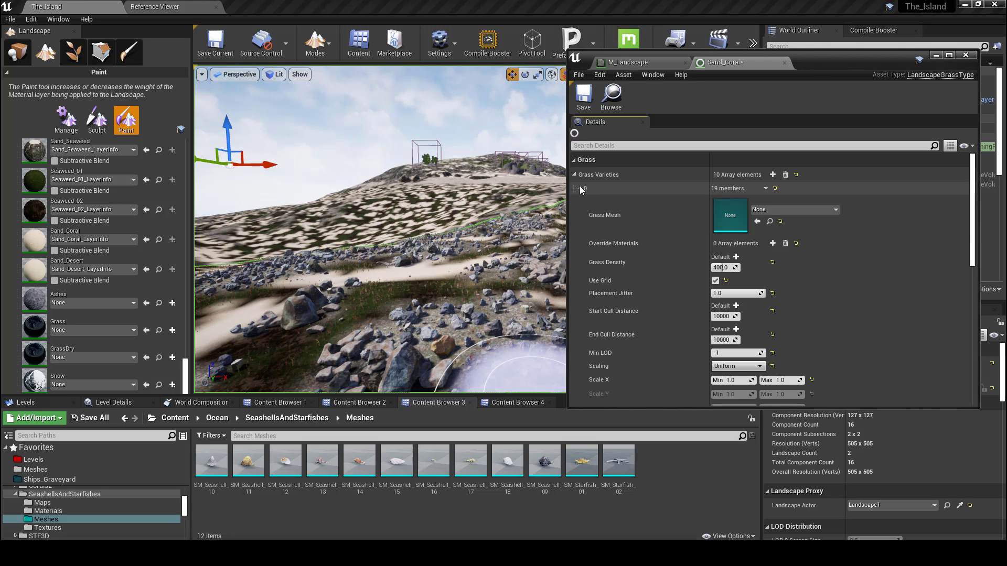
pyautogui.click(211, 460)
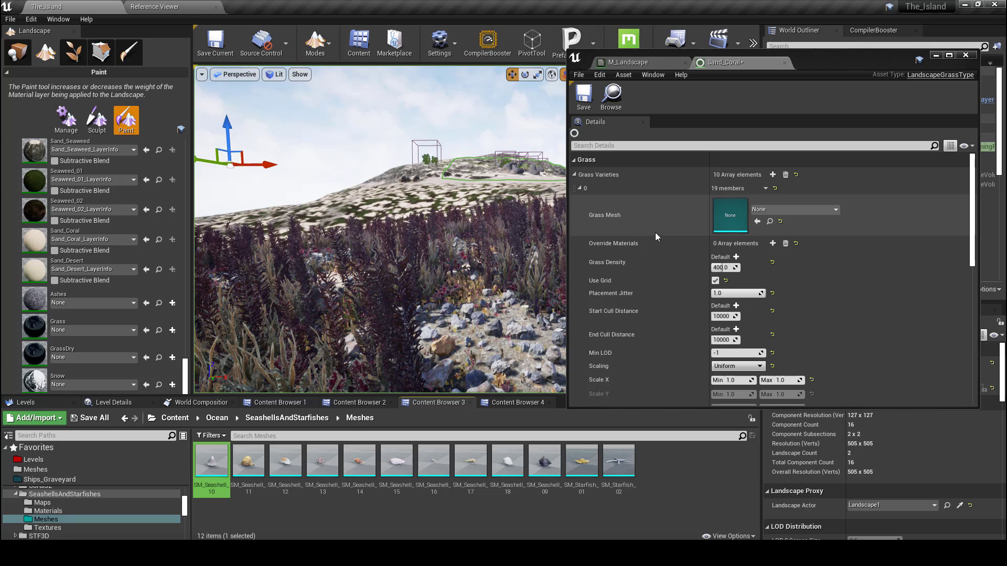
pyautogui.click(757, 222)
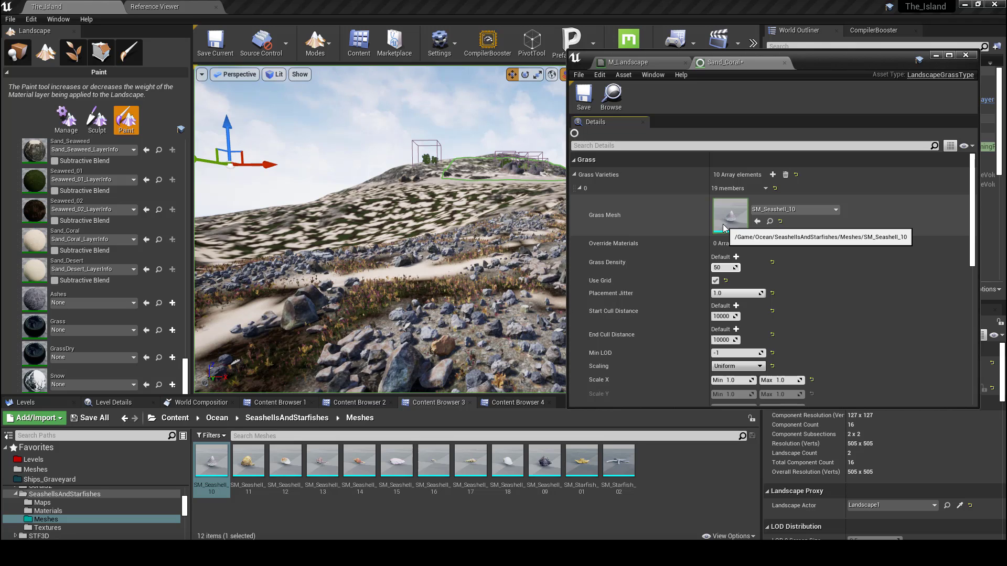
pyautogui.write('50')
pyautogui.press('Return')
pyautogui.click(720, 316)
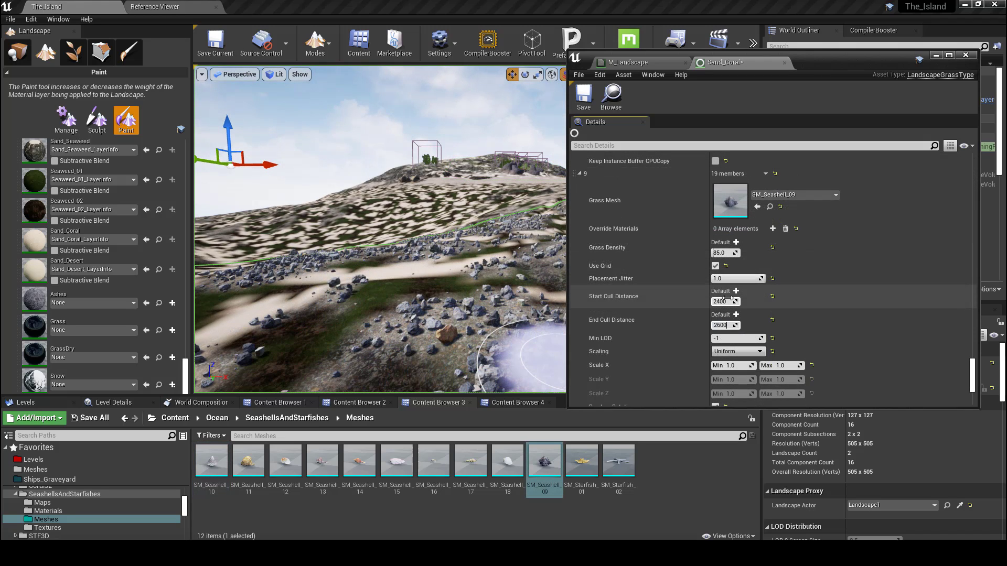
# Set grass variety 9's end cull distance to 2600 and minimum Scale X to 0.3, and save the Sand_Coral grass type
pyautogui.press('Tab')
pyautogui.press('Tab')
pyautogui.press('Tab')
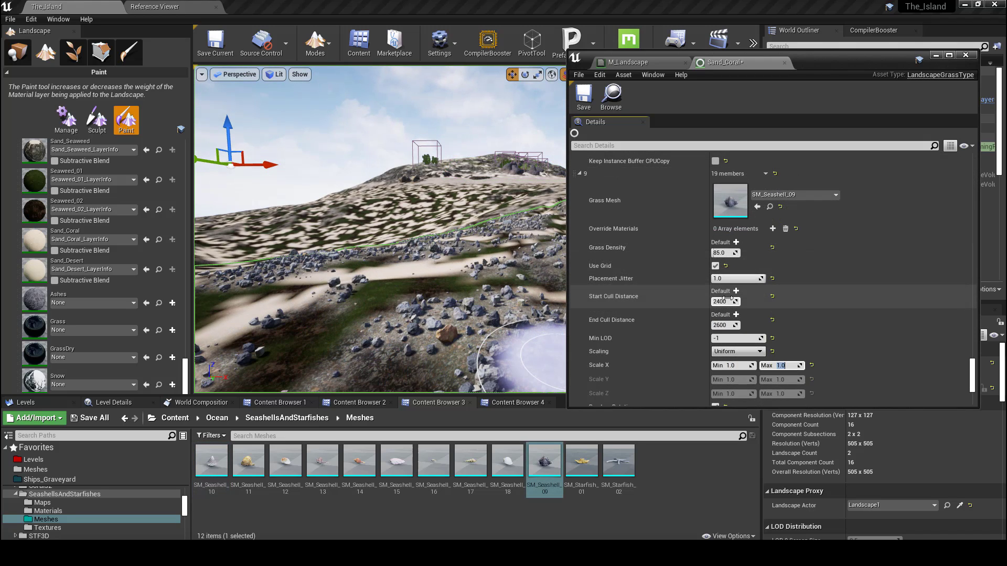
pyautogui.click(736, 366)
pyautogui.write('.')
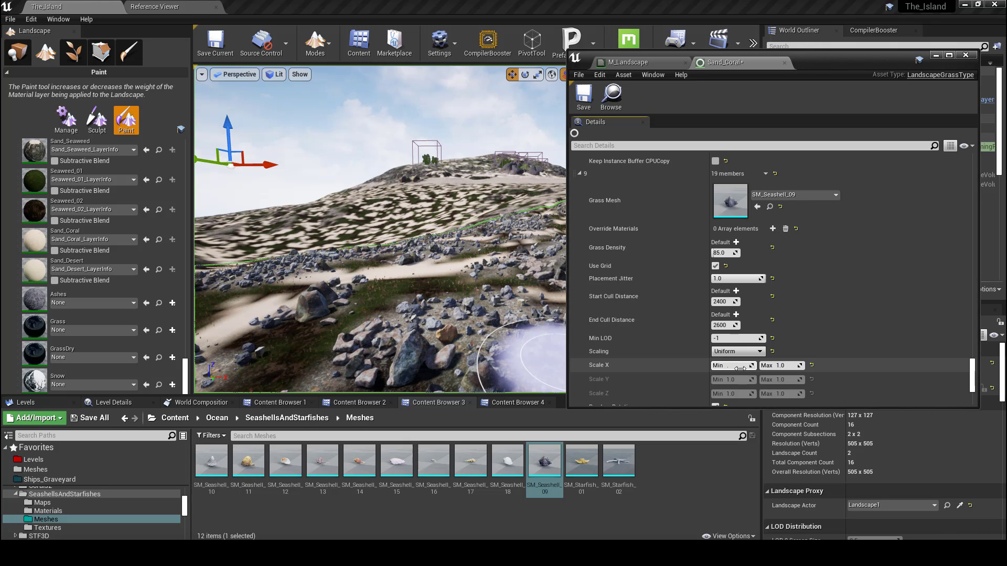
pyautogui.write('3')
pyautogui.press('Tab')
pyautogui.scroll(-5, 591, 158)
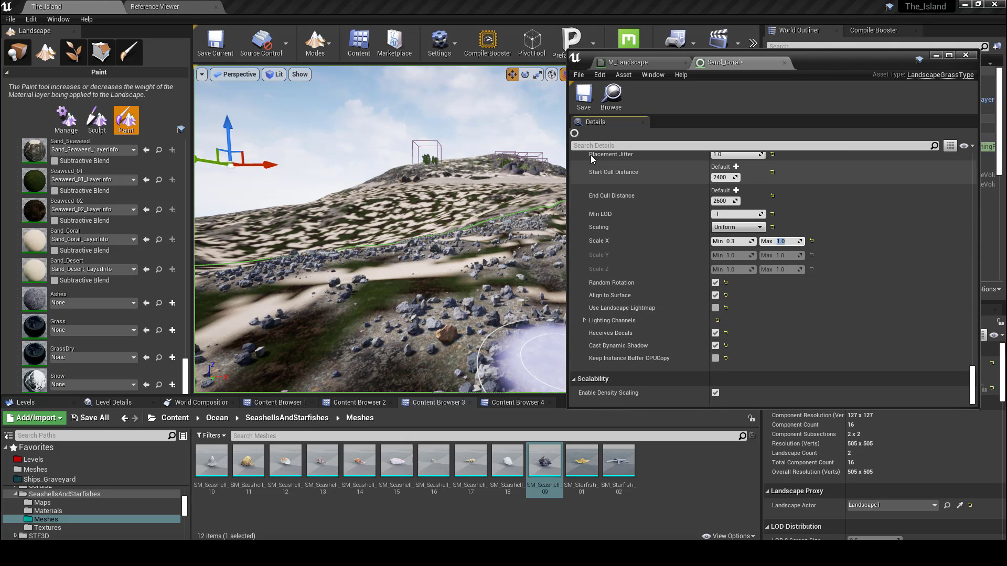
pyautogui.click(583, 97)
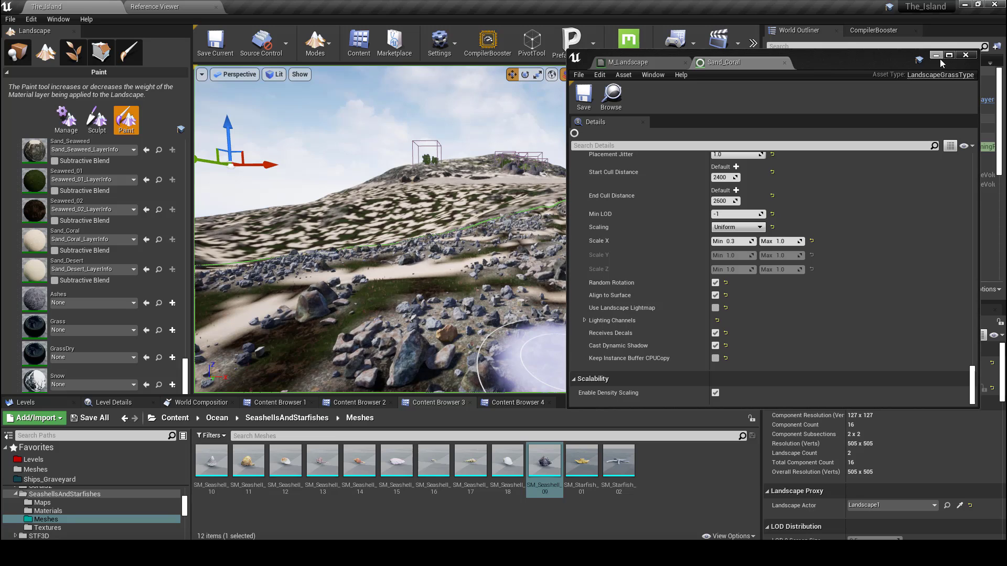
# Find the Procedural Rocks (Slopes) comment box in the M_Landscape graph and narrow it by moving its left edge inward
pyautogui.click(629, 63)
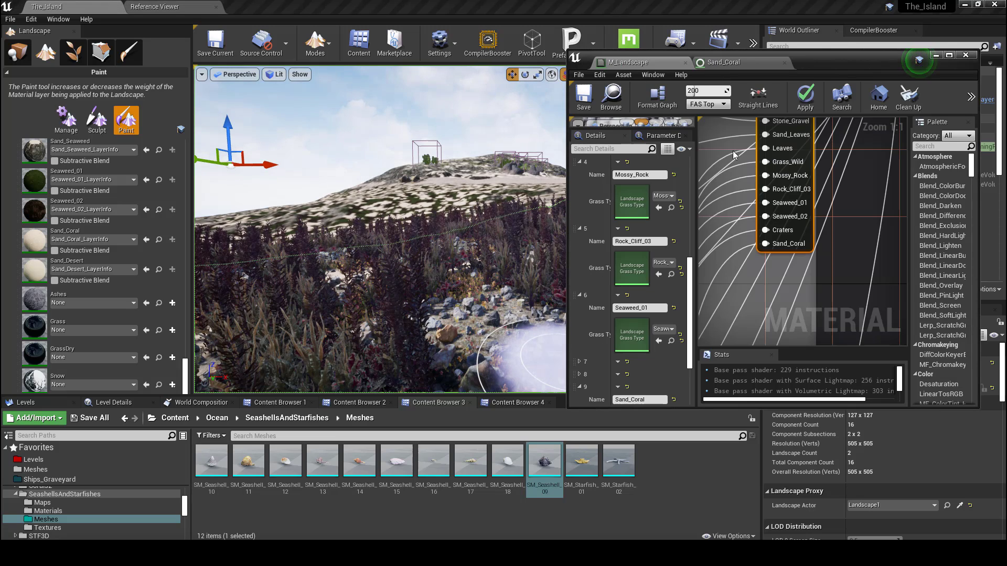
pyautogui.scroll(-3, 732, 301)
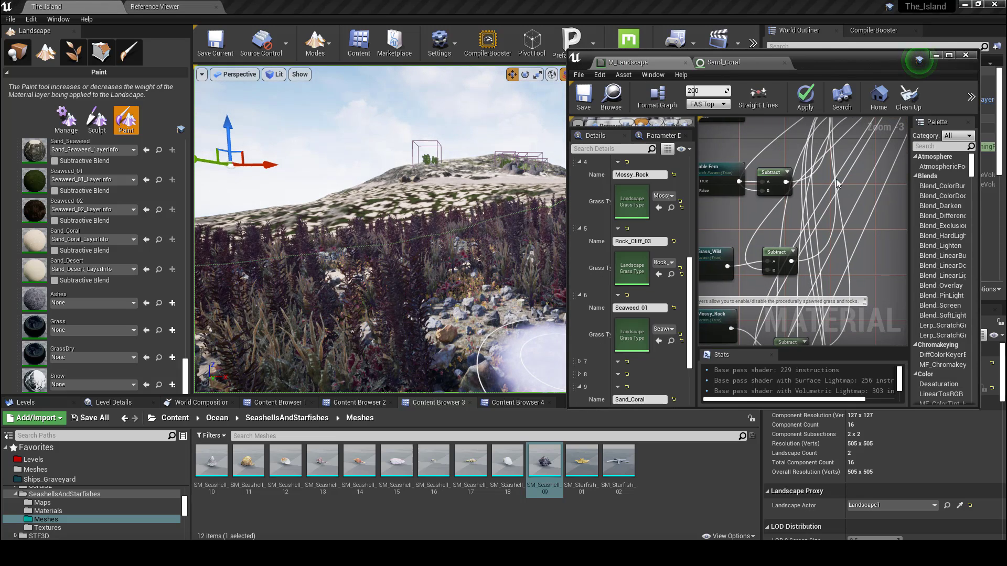
pyautogui.moveTo(775, 226); pyautogui.dragTo(790, 278, button='right')
pyautogui.scroll(-3, 850, 193)
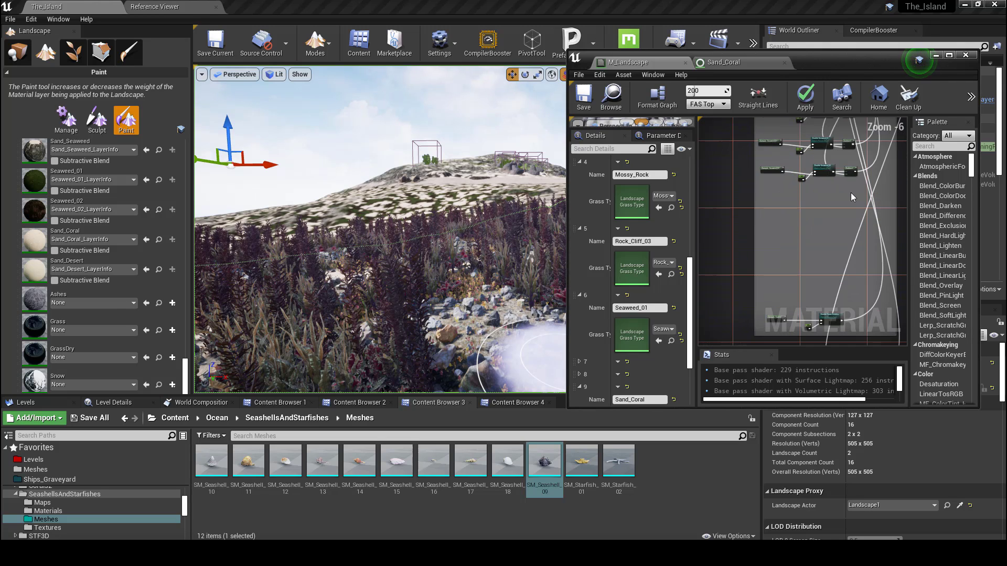
pyautogui.scroll(3, 839, 300)
pyautogui.moveTo(842, 294); pyautogui.dragTo(856, 226, button='right')
pyautogui.scroll(-3, 863, 228)
pyautogui.scroll(4, 793, 250)
pyautogui.scroll(-3, 791, 247)
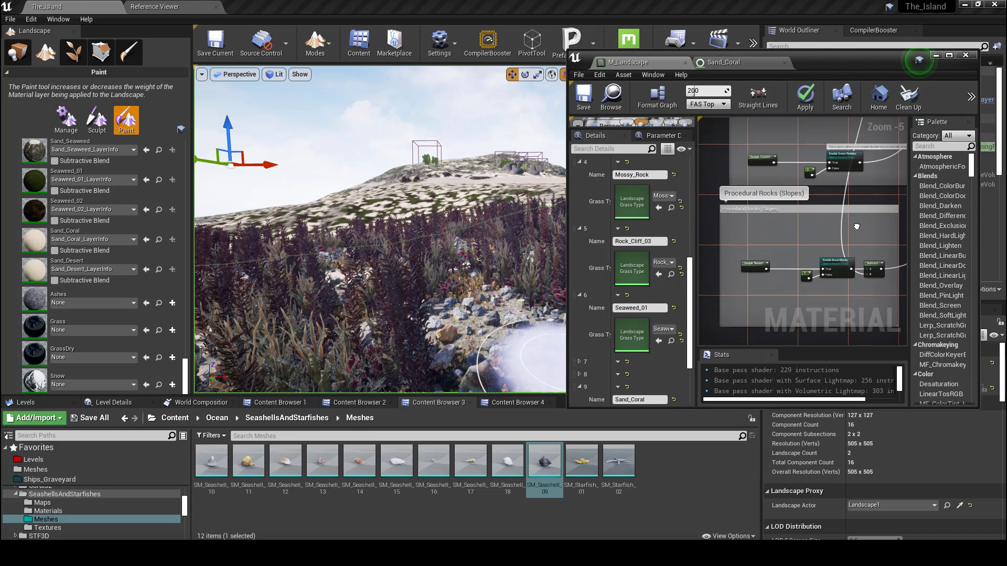
pyautogui.moveTo(722, 237); pyautogui.dragTo(734, 273)
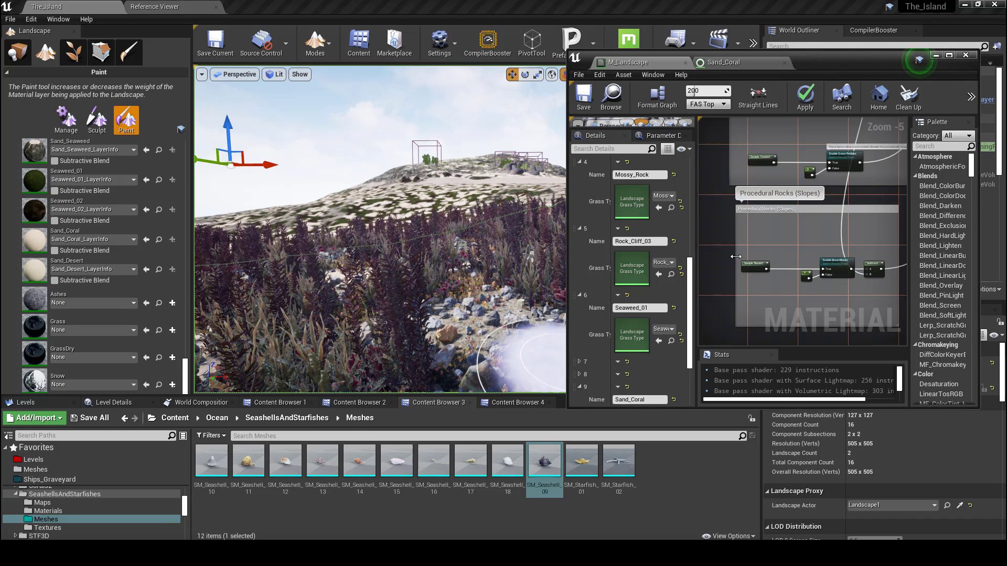
# Move the Sample Desert, constant, Enable DesertRocks and Subtract nodes out of the Procedural Rocks (Slopes) box to below the Seaweed_02 row
pyautogui.moveTo(736, 256); pyautogui.dragTo(885, 302)
pyautogui.moveTo(874, 266); pyautogui.dragTo(687, 137)
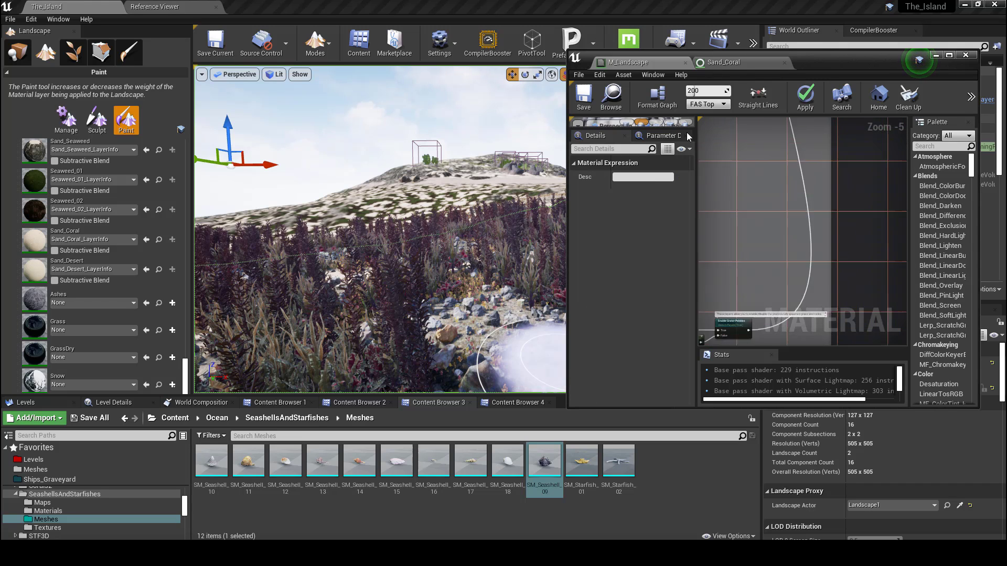
pyautogui.moveTo(687, 137); pyautogui.dragTo(767, 267, button='right')
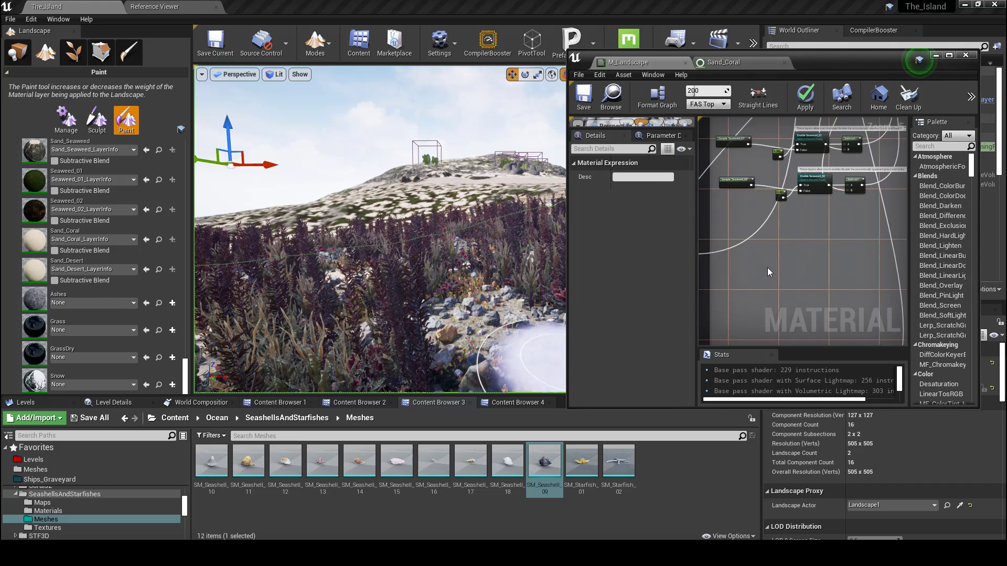
pyautogui.moveTo(767, 268); pyautogui.dragTo(869, 274)
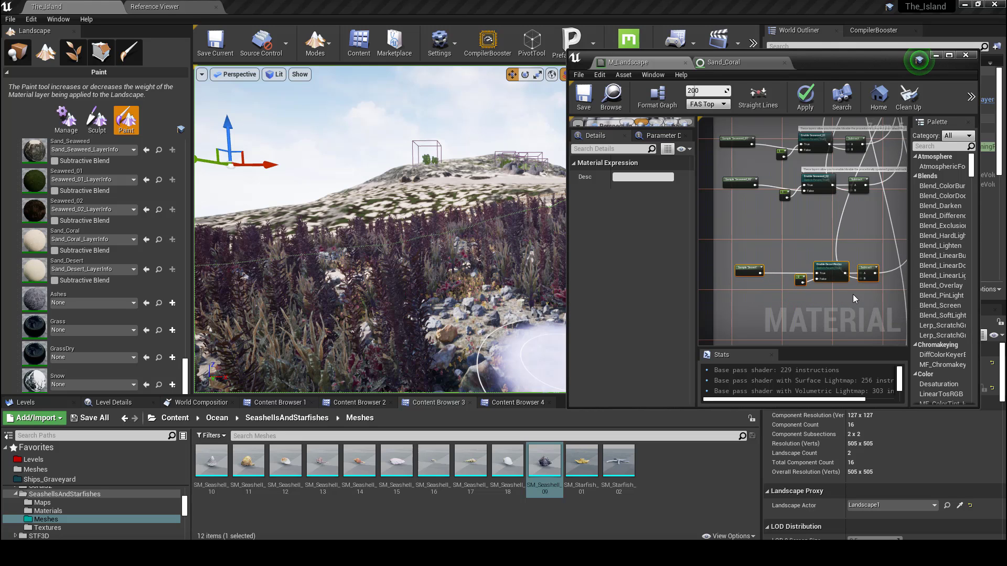
# Move the Sample Craters, constant and Enable Crater Pebbles nodes to the gap between the Seaweed_02 and DesertRocks rows
pyautogui.moveTo(852, 294); pyautogui.dragTo(814, 214, button='right')
pyautogui.moveTo(862, 235); pyautogui.dragTo(760, 307)
pyautogui.moveTo(861, 289); pyautogui.dragTo(872, 194)
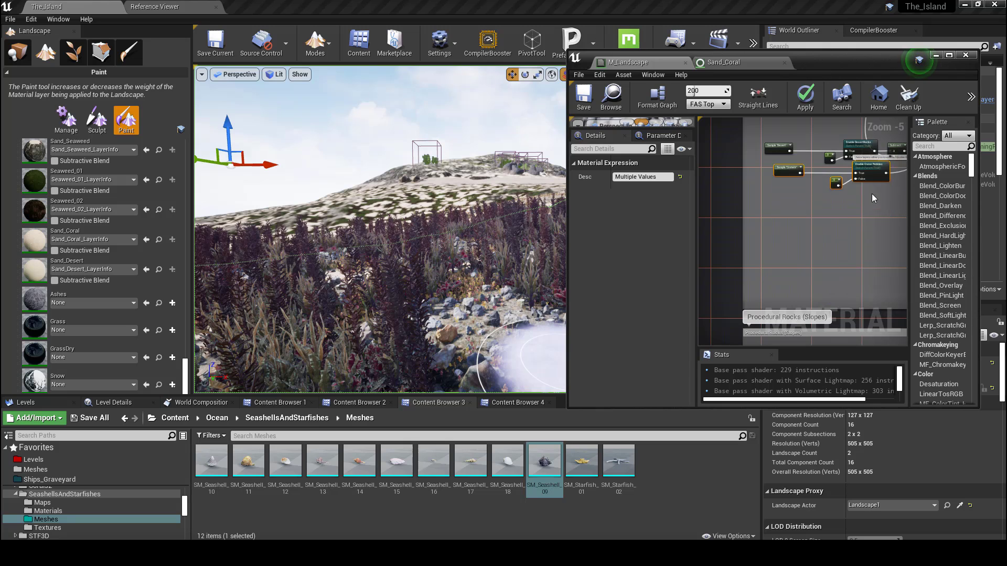
pyautogui.moveTo(836, 144); pyautogui.dragTo(750, 311, button='right')
pyautogui.moveTo(794, 332); pyautogui.dragTo(811, 271)
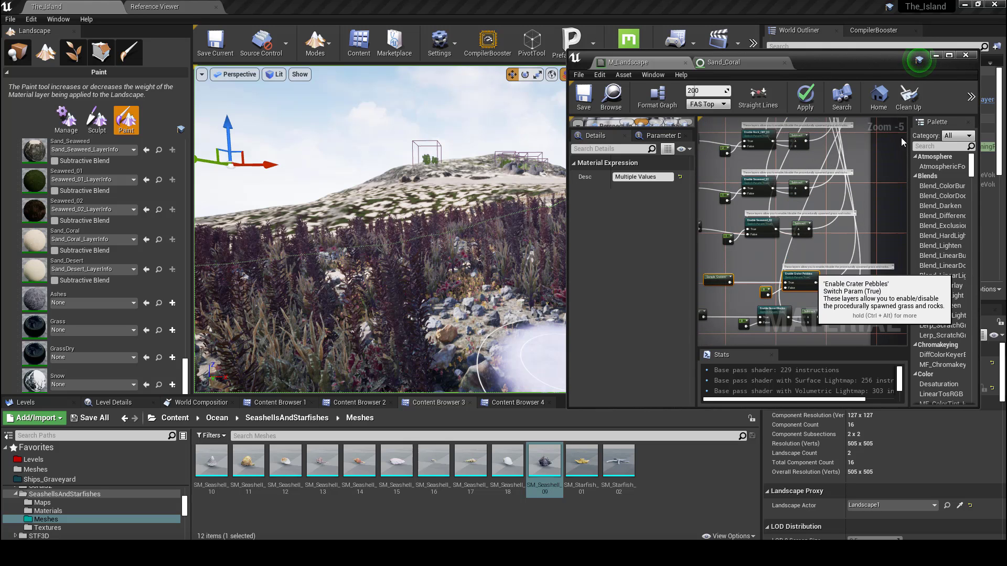
# Maximize the material editor and align the Crater Pebbles and DesertRocks node rows in the same columns as the Seaweed rows
pyautogui.click(949, 55)
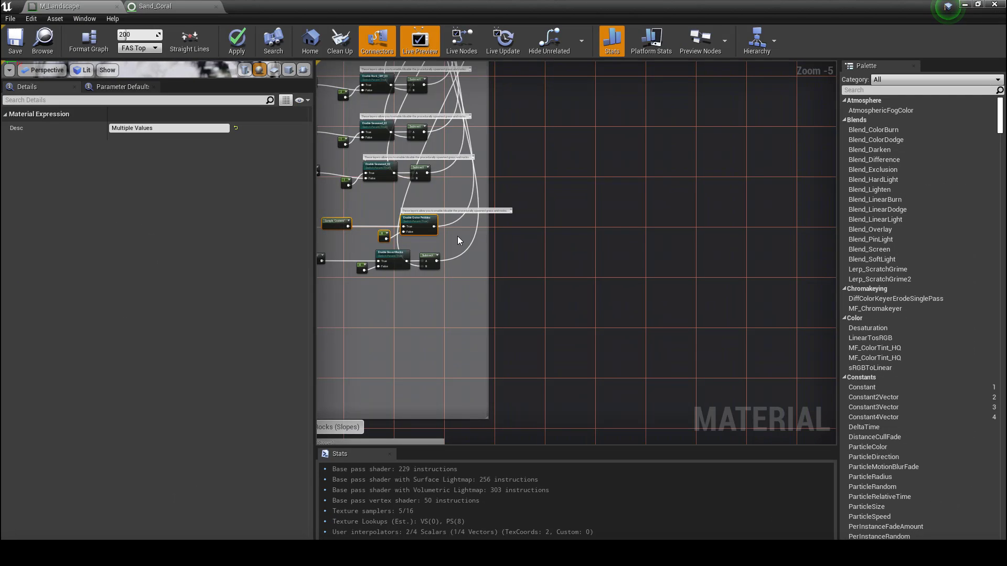
pyautogui.scroll(4, 457, 240)
pyautogui.moveTo(439, 231); pyautogui.dragTo(735, 304, button='right')
pyautogui.moveTo(668, 283); pyautogui.dragTo(569, 250)
pyautogui.moveTo(672, 286)
pyautogui.mouseDown(button='right')
pyautogui.moveTo(667, 329)
pyautogui.moveTo(680, 270)
pyautogui.mouseUp(button='right')
pyautogui.scroll(-3, 672, 297)
pyautogui.scroll(1, 665, 304)
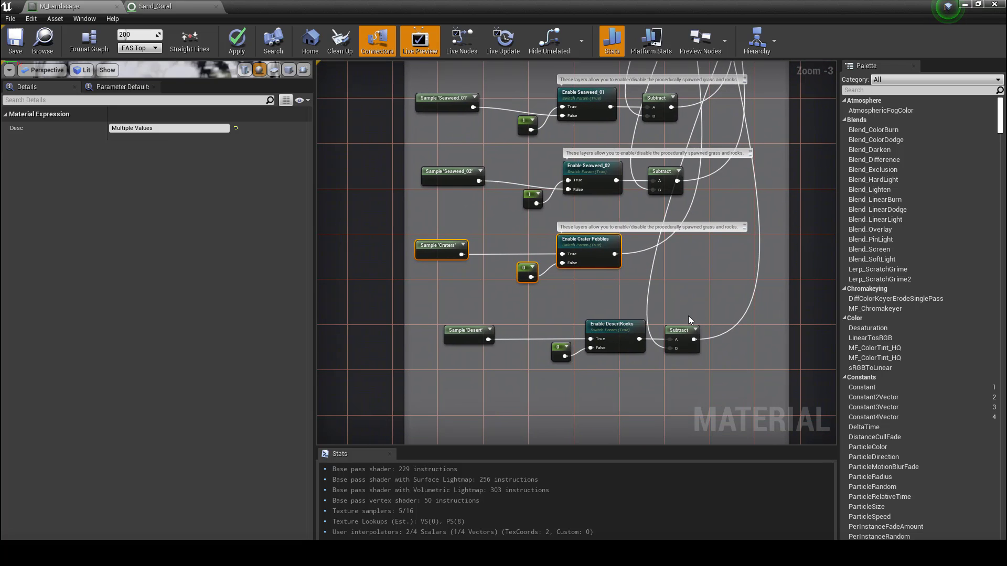
pyautogui.moveTo(697, 309); pyautogui.dragTo(460, 379)
pyautogui.moveTo(610, 337); pyautogui.dragTo(581, 326)
pyautogui.click(692, 268)
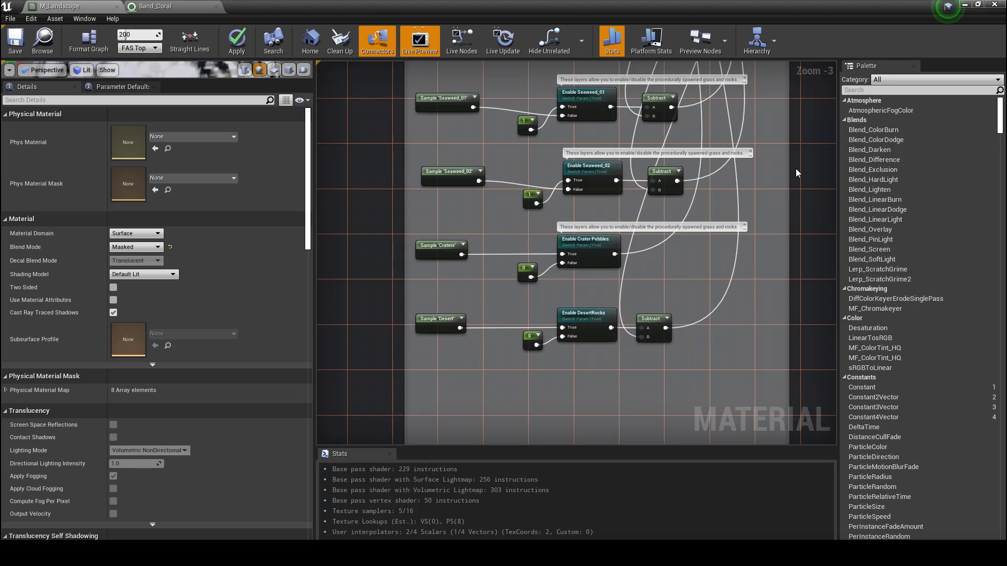
# Rename the Enable DesertRocks switch parameter to Enable Sand_Coral
pyautogui.moveTo(796, 168); pyautogui.dragTo(808, 220, button='right')
pyautogui.moveTo(744, 376); pyautogui.dragTo(752, 328, button='right')
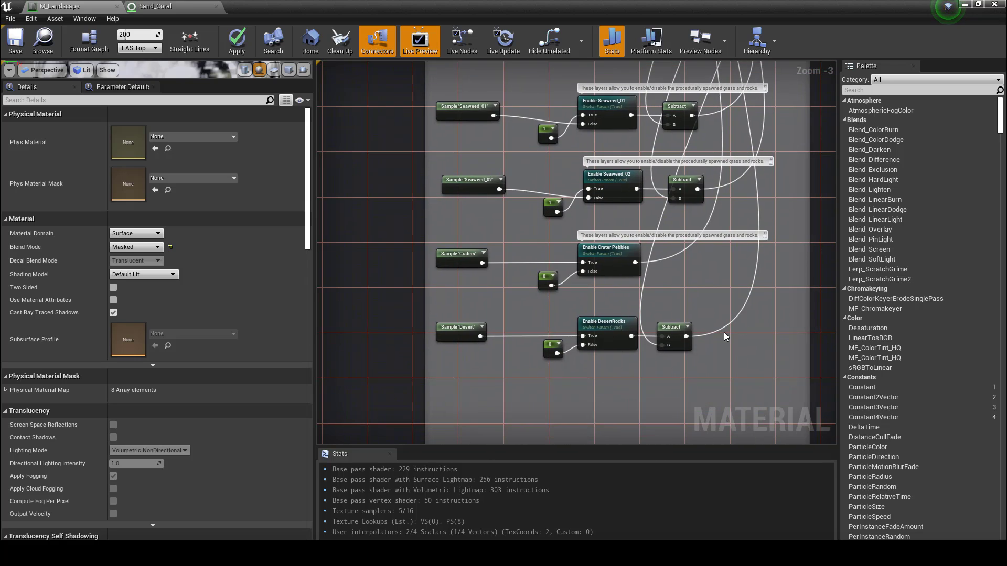
pyautogui.click(607, 321)
pyautogui.moveTo(705, 228); pyautogui.dragTo(608, 441, button='right')
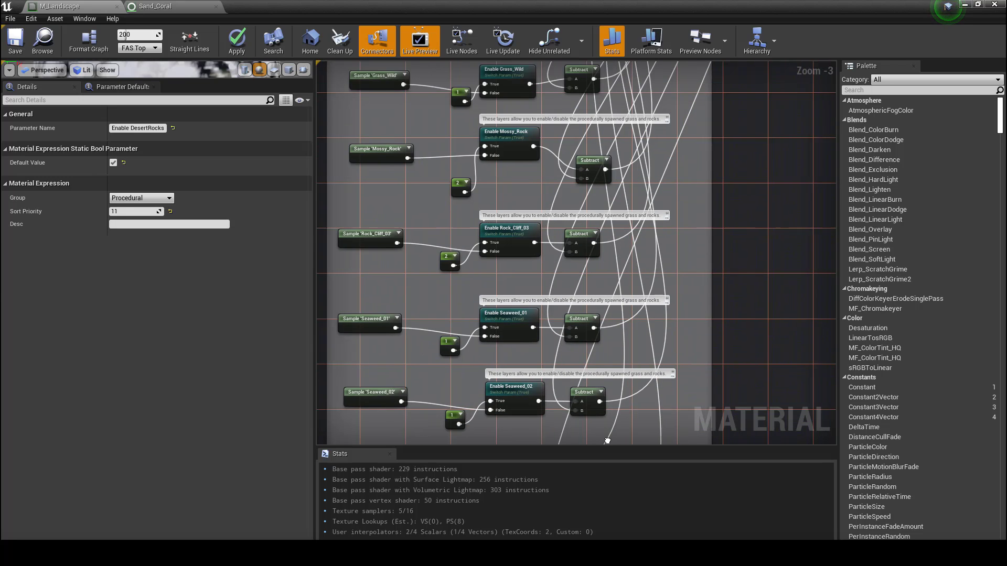
pyautogui.moveTo(741, 204); pyautogui.dragTo(806, 118, button='right')
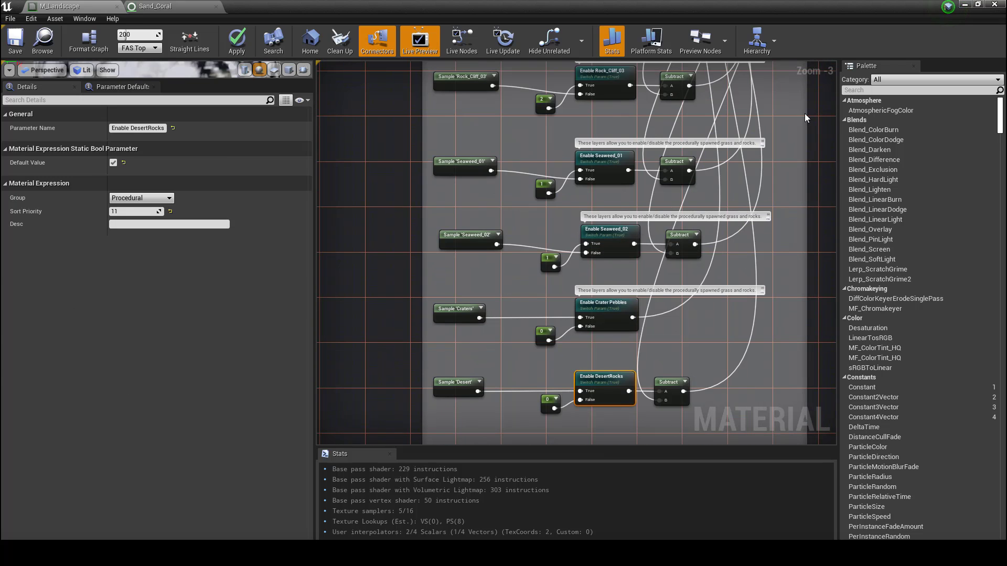
pyautogui.doubleClick(132, 129)
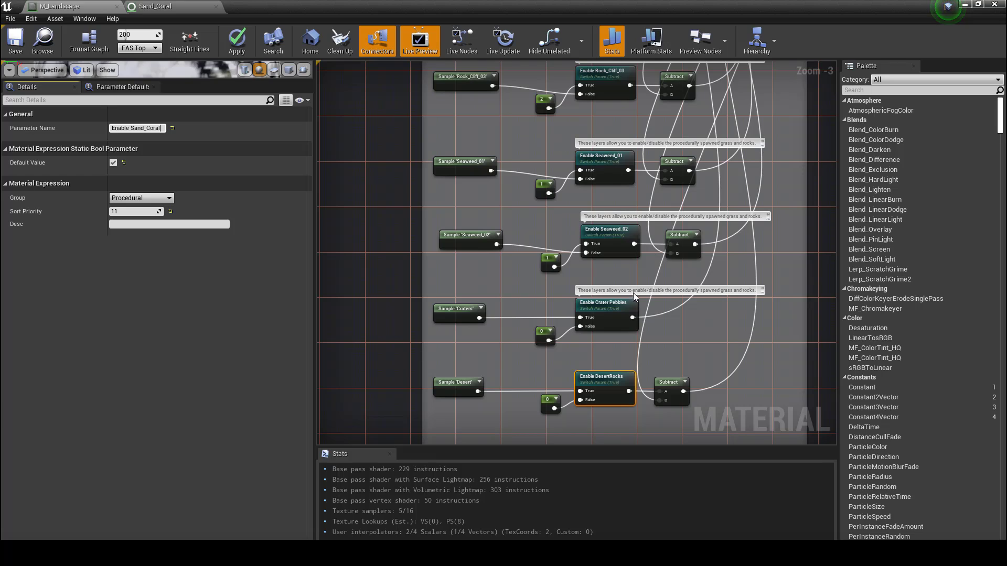
# Set the constant feeding the Enable Sand_Coral switch to 1
pyautogui.click(545, 401)
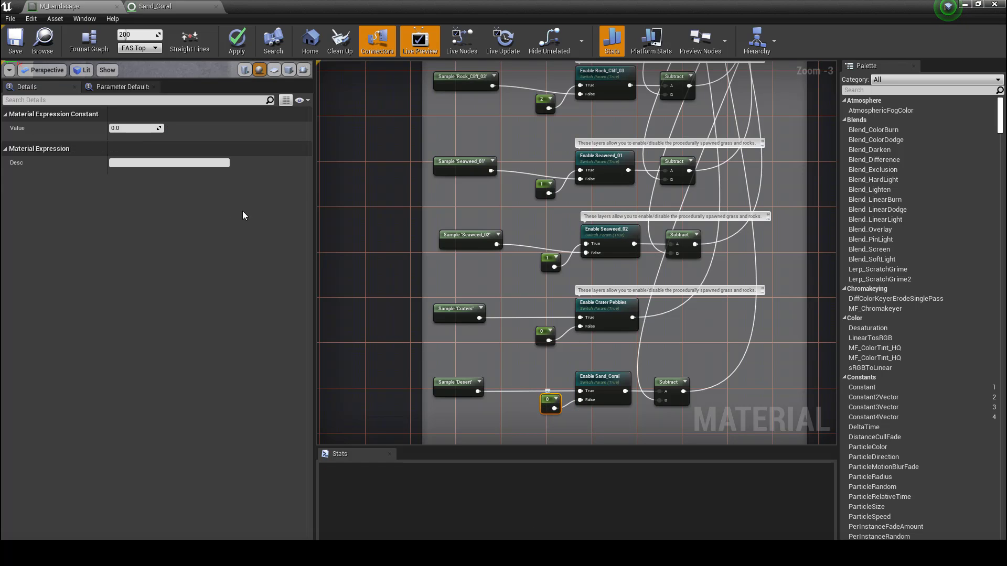
pyautogui.click(130, 128)
pyautogui.write('1')
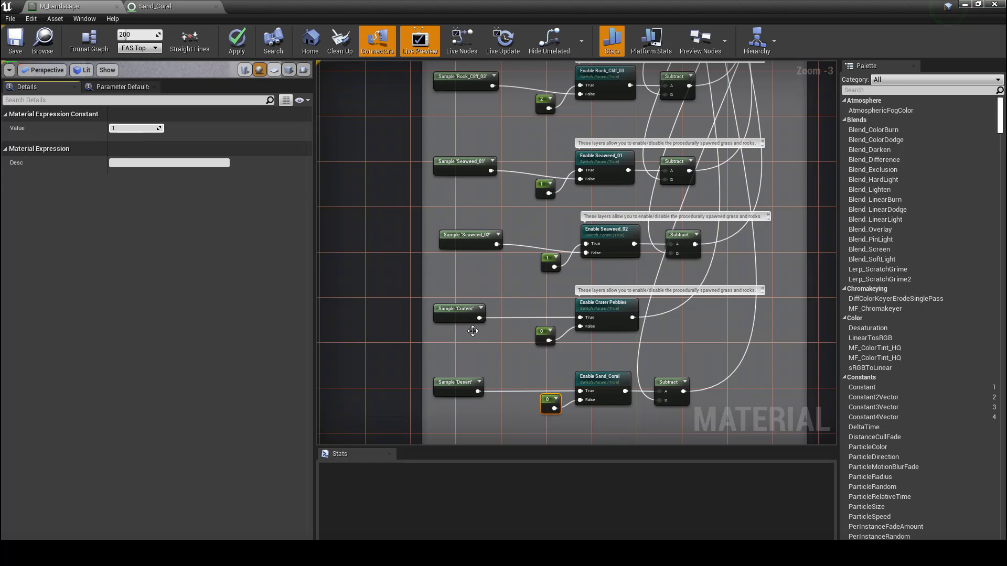
pyautogui.click(499, 346)
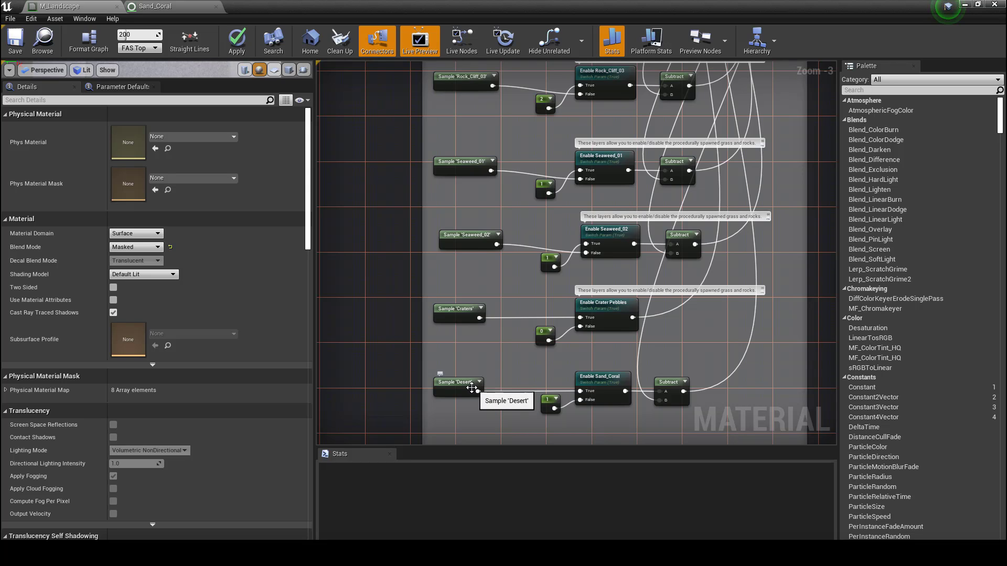
# Change the Sample Desert node's layer parameter name to Sand_Coral
pyautogui.click(471, 388)
pyautogui.click(121, 129)
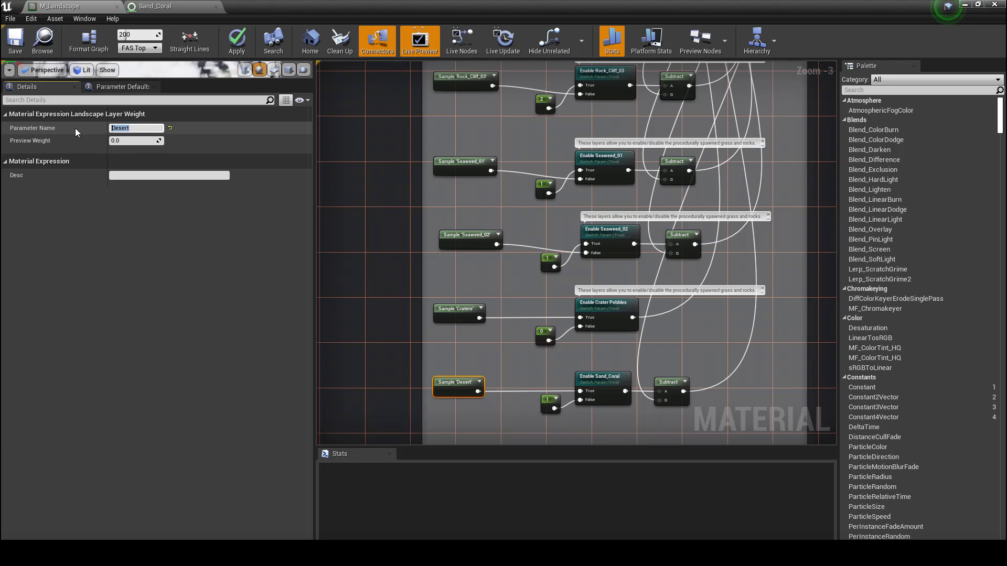
pyautogui.write('Sand')
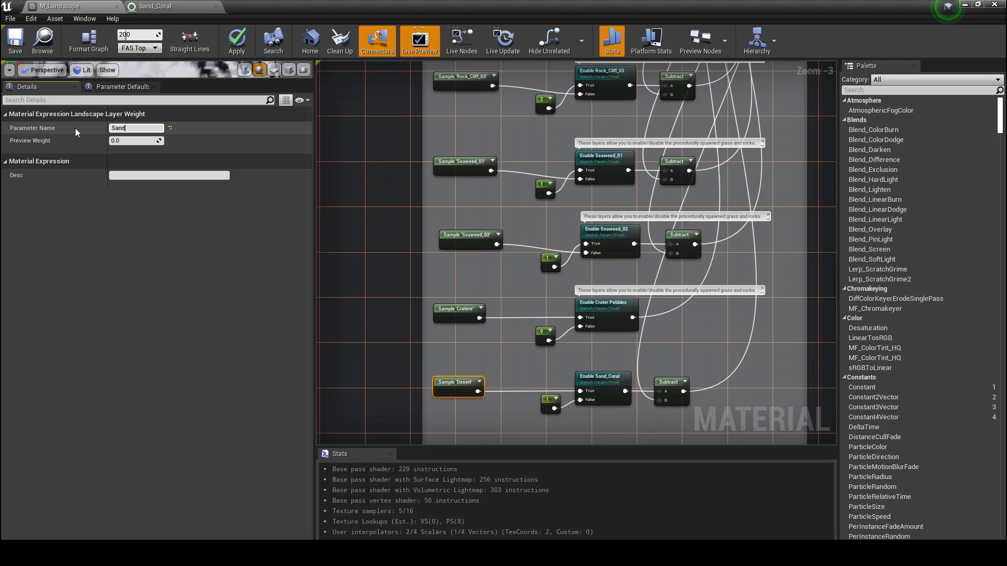
pyautogui.write('_Coral')
pyautogui.press('Return')
pyautogui.click(493, 399)
# Rewire the Sand_Coral sample and its constant into the Enable Sand_Coral switch like the Seaweed rows, and save the material
pyautogui.moveTo(488, 391); pyautogui.dragTo(580, 391)
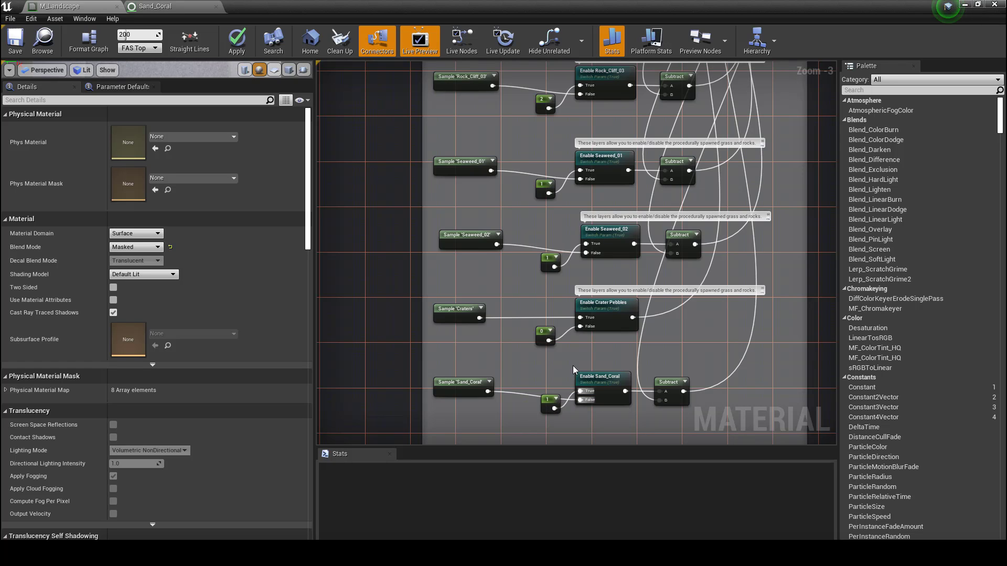
pyautogui.click(21, 36)
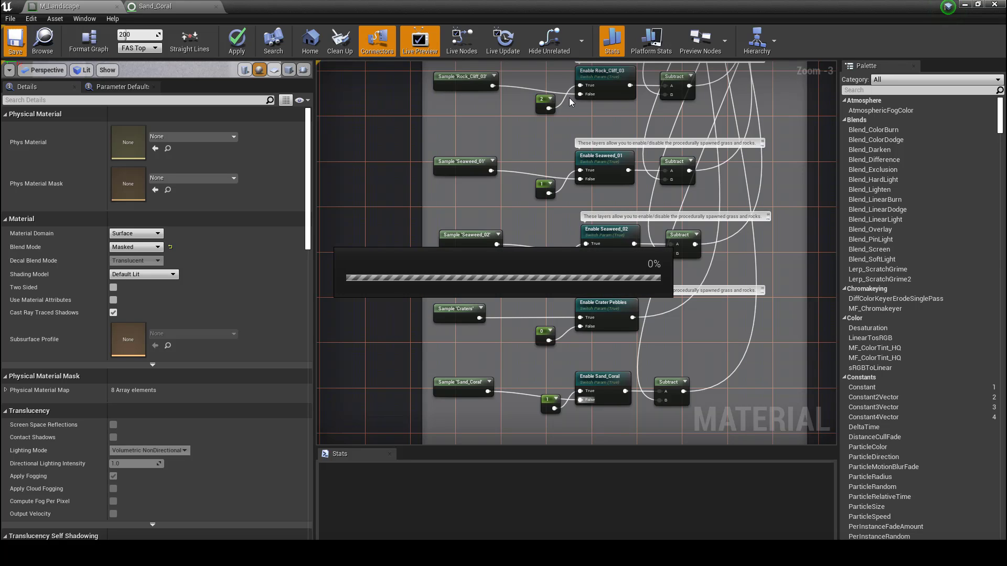
pyautogui.click(967, 4)
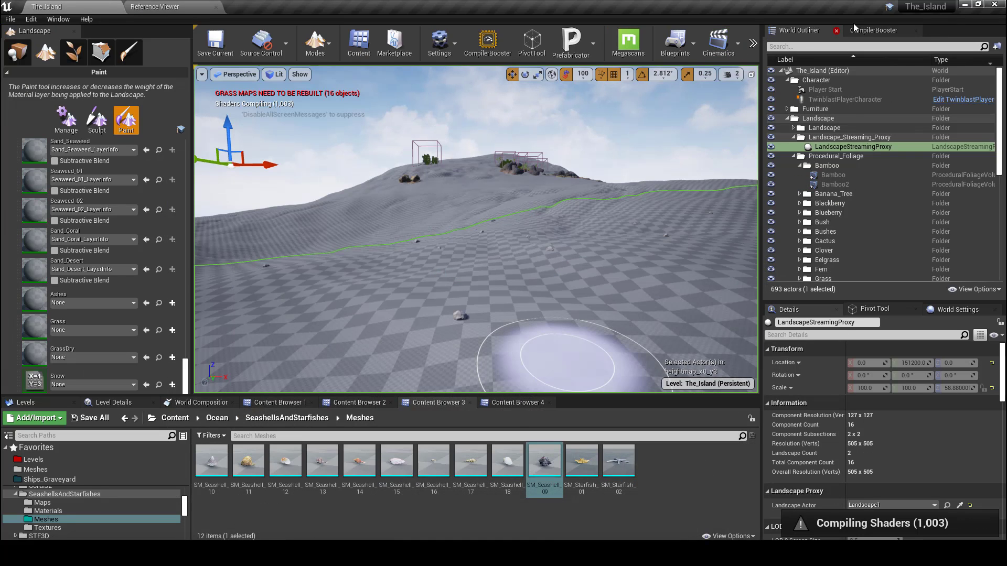
# Set the shader compiler's CPU priority to High in Compiler Booster
pyautogui.click(883, 31)
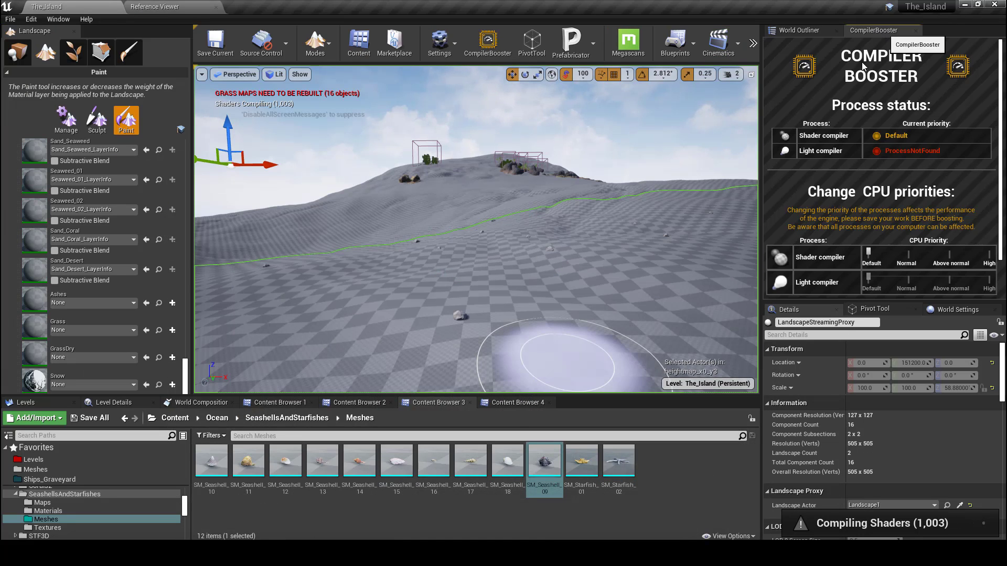
pyautogui.click(991, 256)
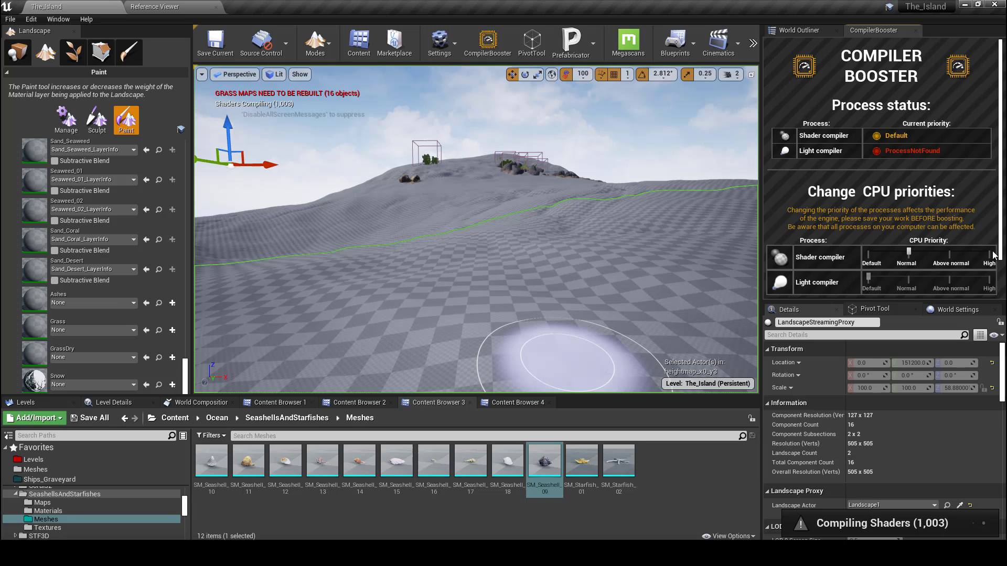
pyautogui.moveTo(910, 249); pyautogui.dragTo(989, 253)
pyautogui.scroll(-3, 942, 251)
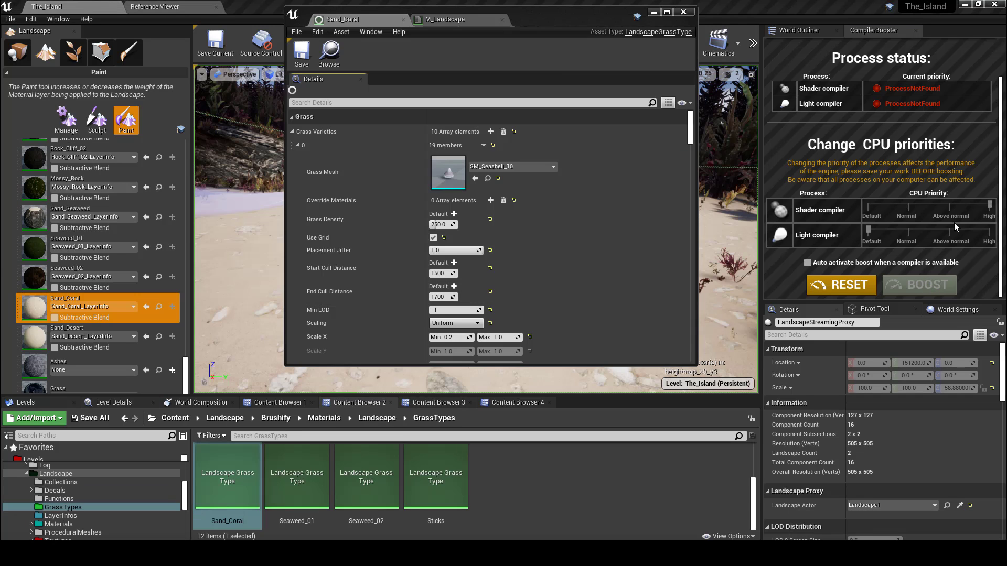
# Inspect the seashells spawned on the painted Sand_Coral area from several angles in the level viewport
pyautogui.click(654, 15)
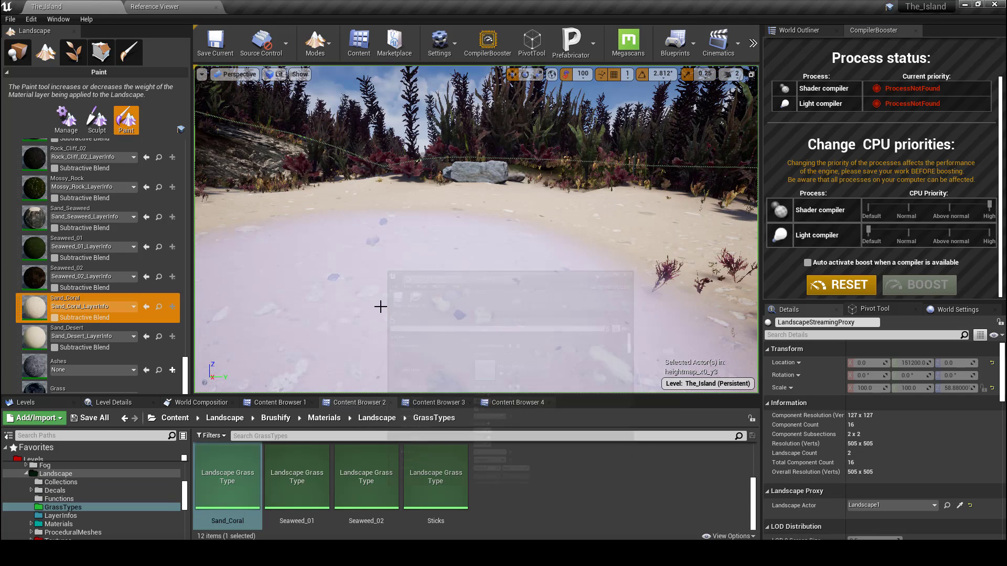
pyautogui.moveTo(380, 306); pyautogui.dragTo(698, 209, button='right')
pyautogui.press('w')
pyautogui.press('w')
pyautogui.press('w')
pyautogui.press('s')
pyautogui.moveTo(384, 336); pyautogui.dragTo(399, 364, button='right')
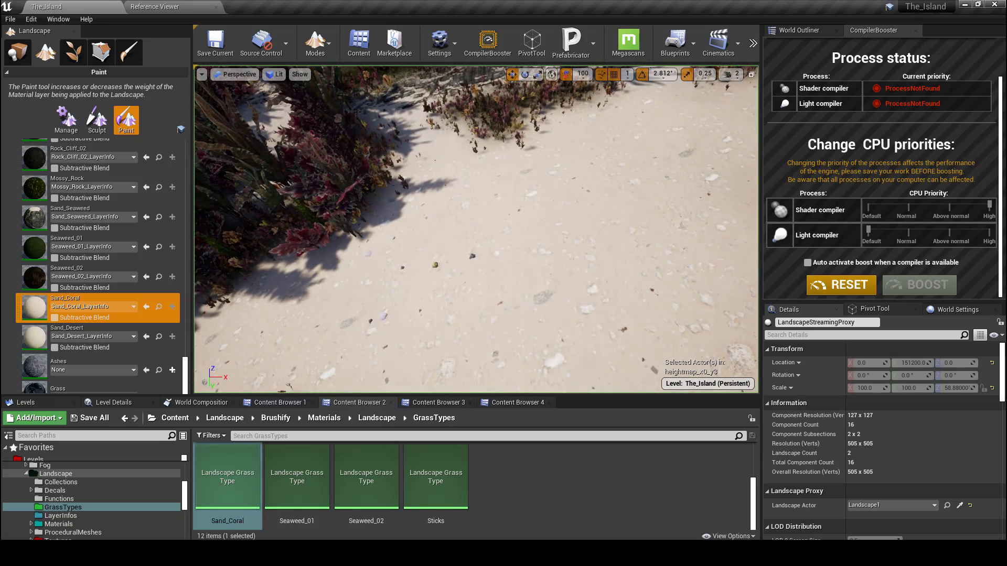
# Select the SM_Shell_10 mesh in the Pack17-Seashells meshes and add twenty empty grass varieties to the Sand_Coral grass type
pyautogui.click(281, 405)
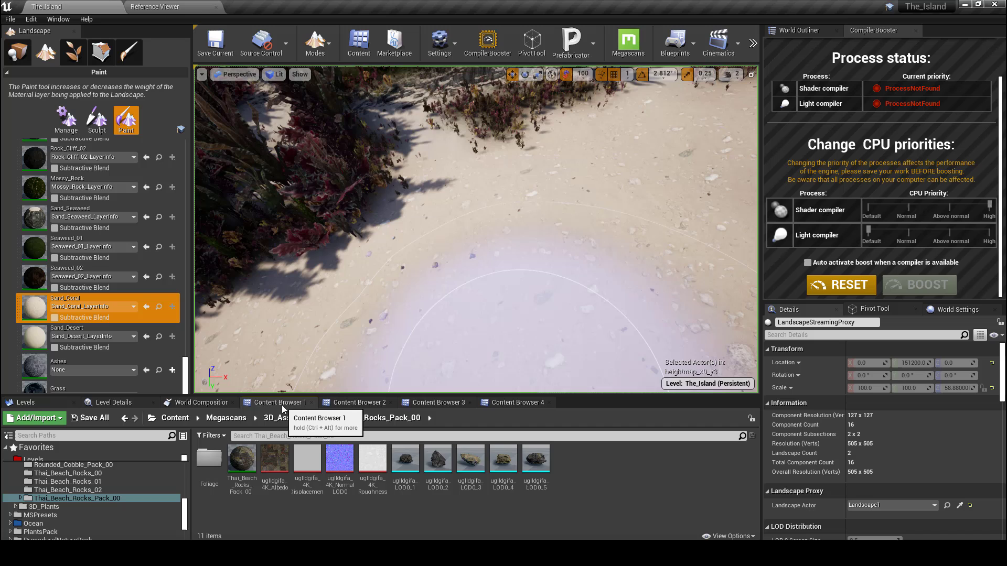
pyautogui.click(430, 404)
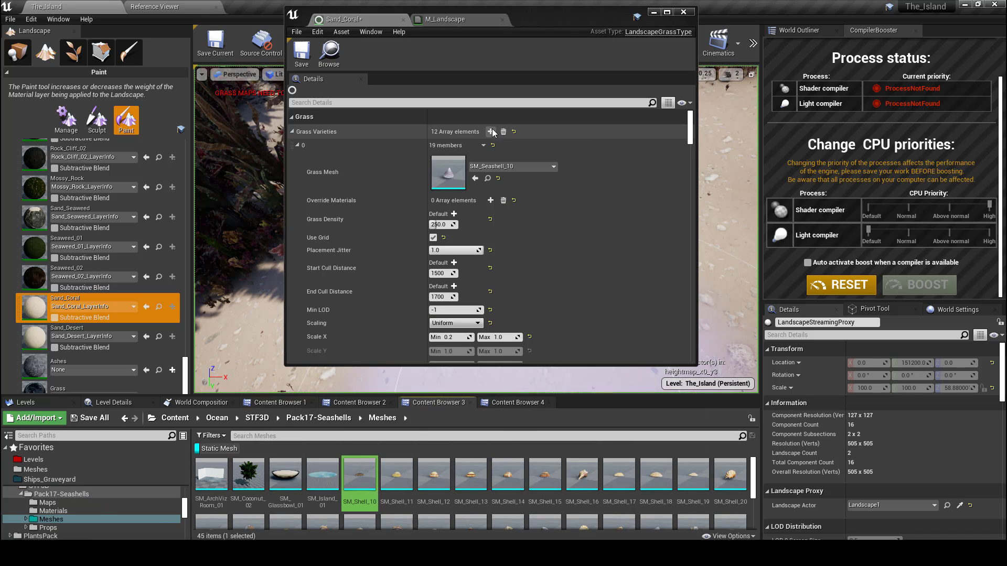
pyautogui.click(491, 131)
pyautogui.click(490, 132)
pyautogui.click(490, 132)
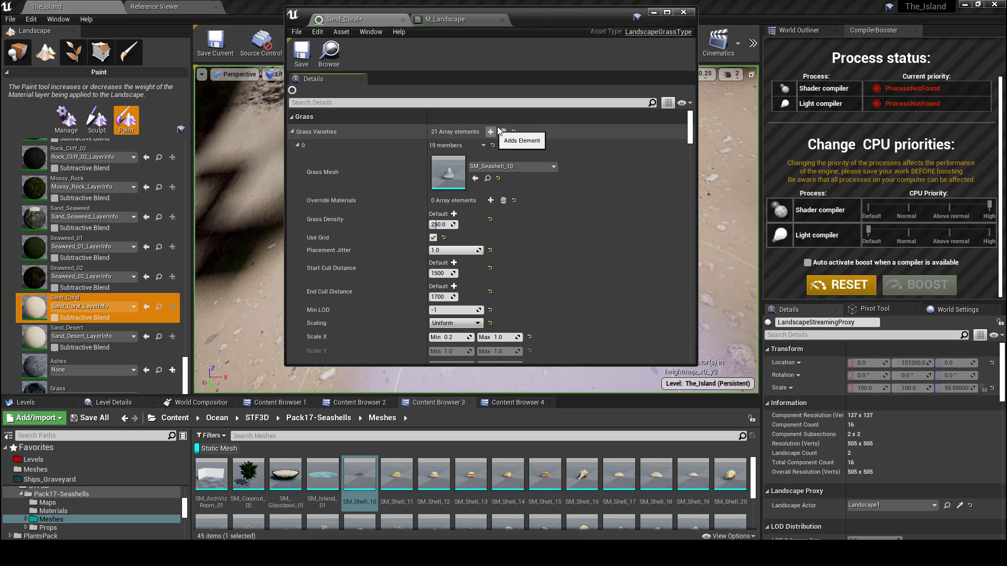
pyautogui.click(492, 131)
pyautogui.click(492, 132)
pyautogui.click(492, 132)
pyautogui.click(492, 131)
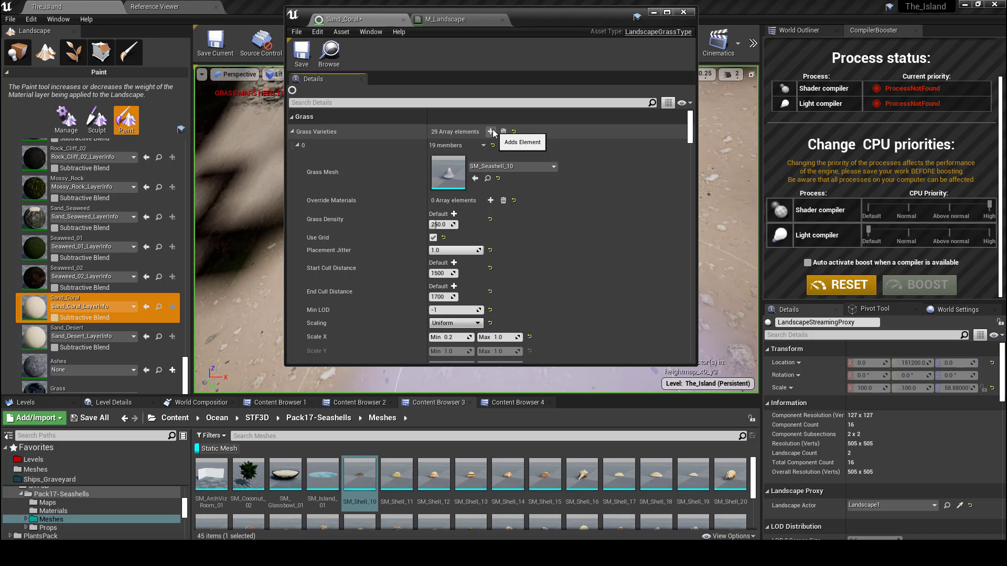
pyautogui.click(491, 132)
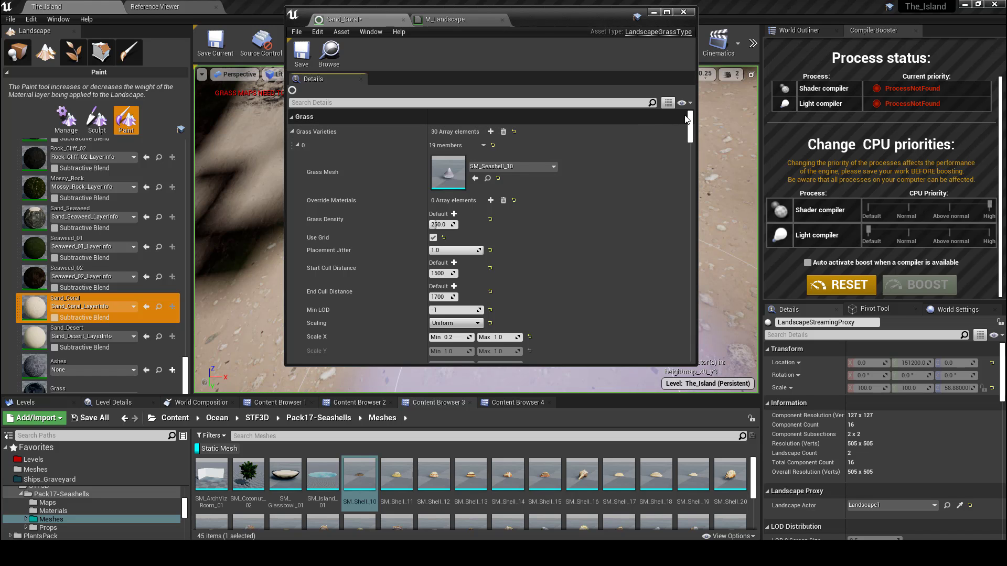
# Assign the SM_Shell_10 mesh to grass variety 10 of the Sand_Coral grass type
pyautogui.moveTo(686, 119); pyautogui.dragTo(665, 259)
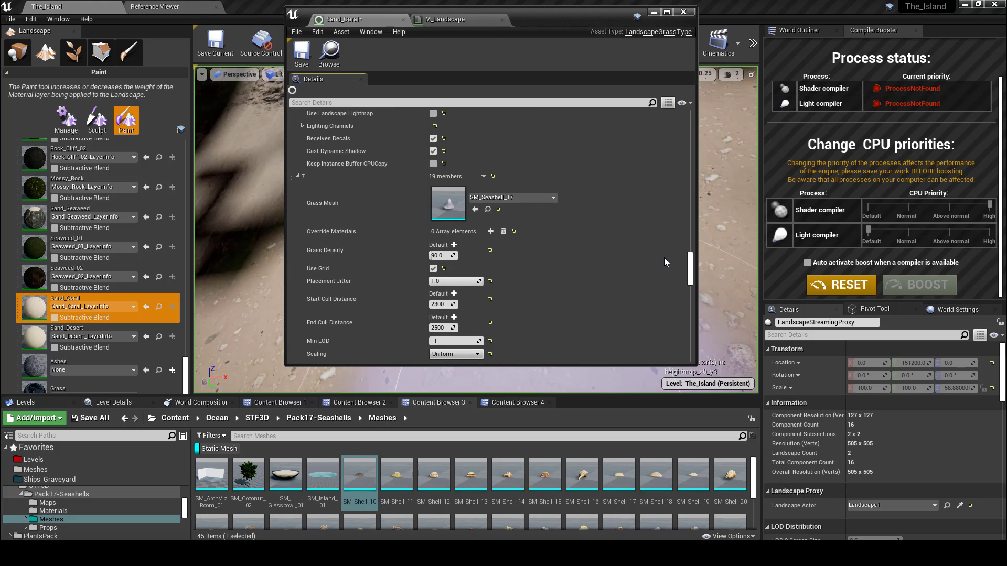
pyautogui.scroll(-10, 399, 288)
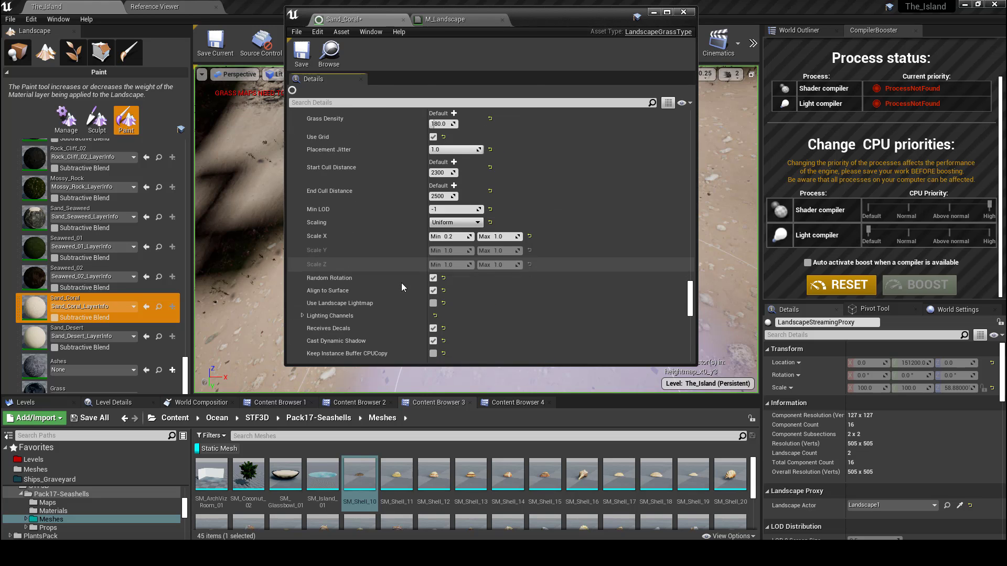
pyautogui.scroll(-12, 402, 285)
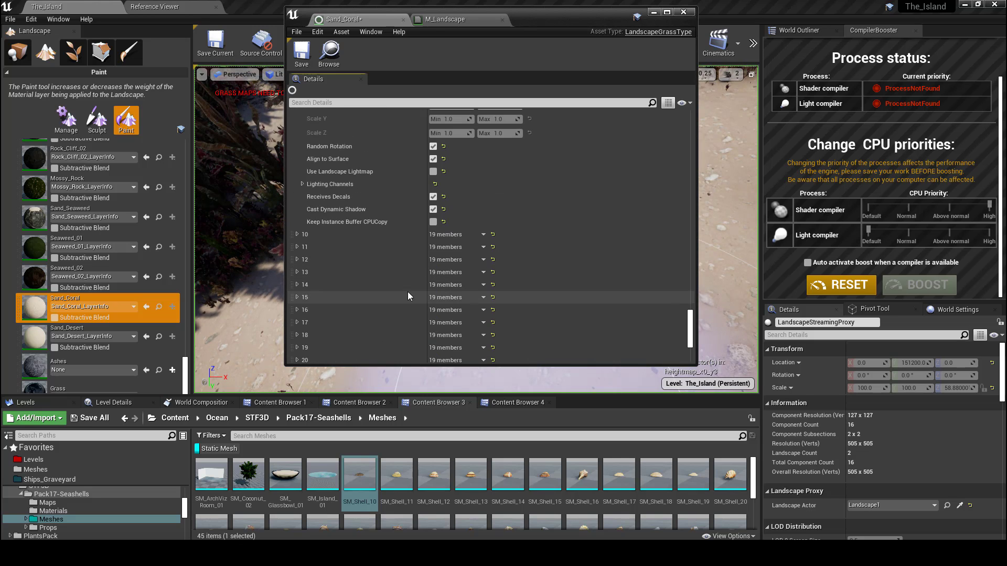
pyautogui.click(296, 234)
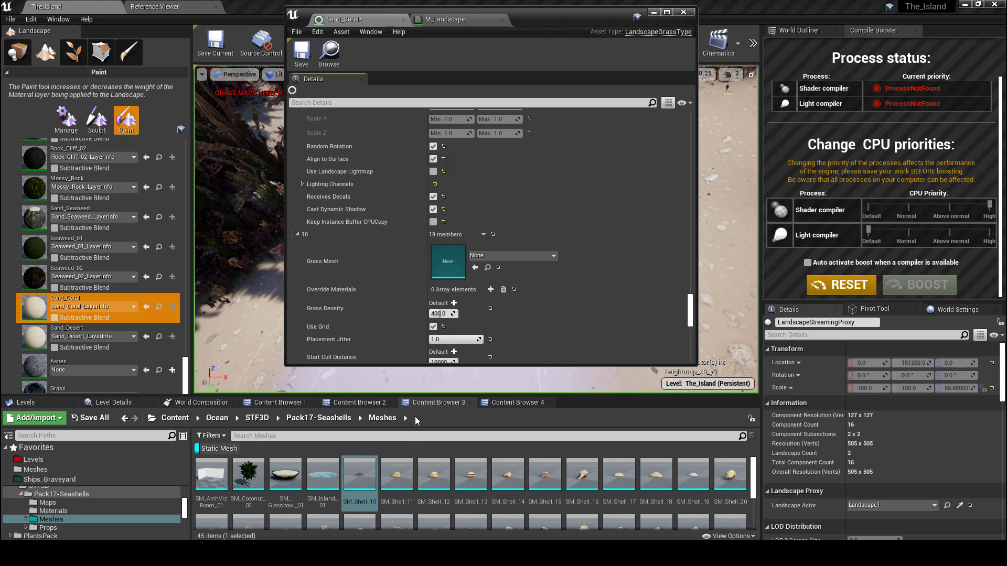
pyautogui.click(475, 267)
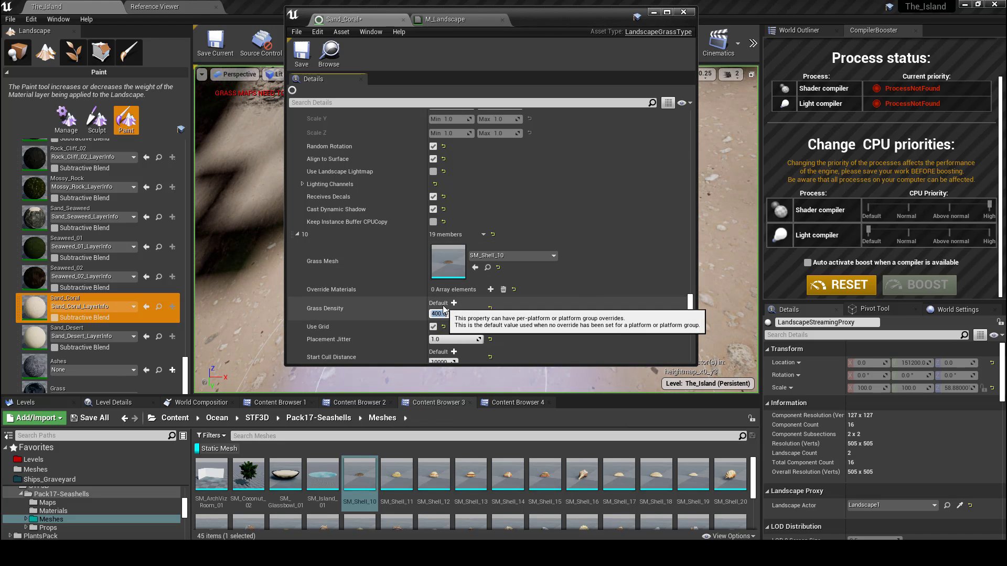
# Set the grass density of grass variety 10 in the Sand_Coral grass type to 150
pyautogui.write('150')
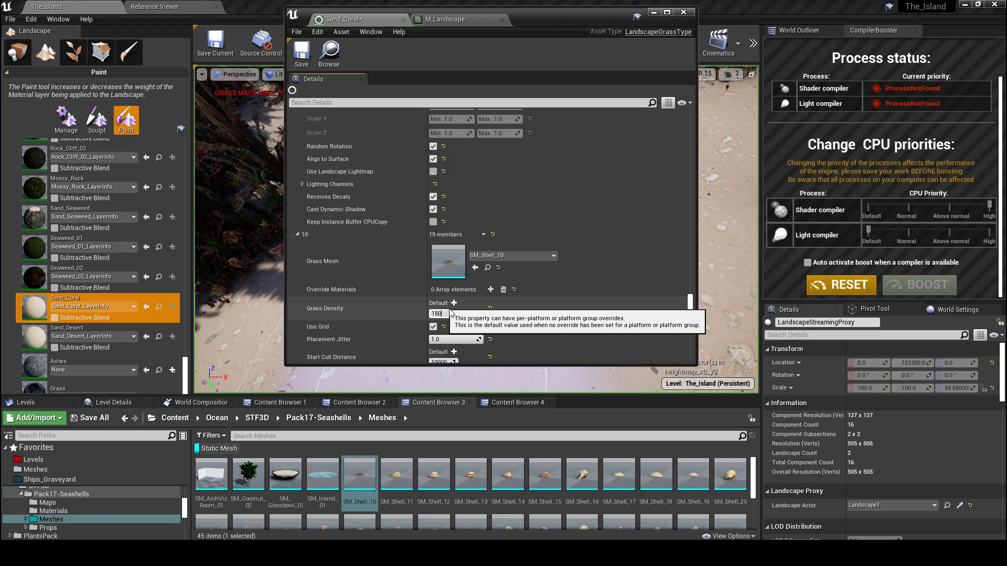
pyautogui.scroll(-4, 451, 313)
pyautogui.click(443, 262)
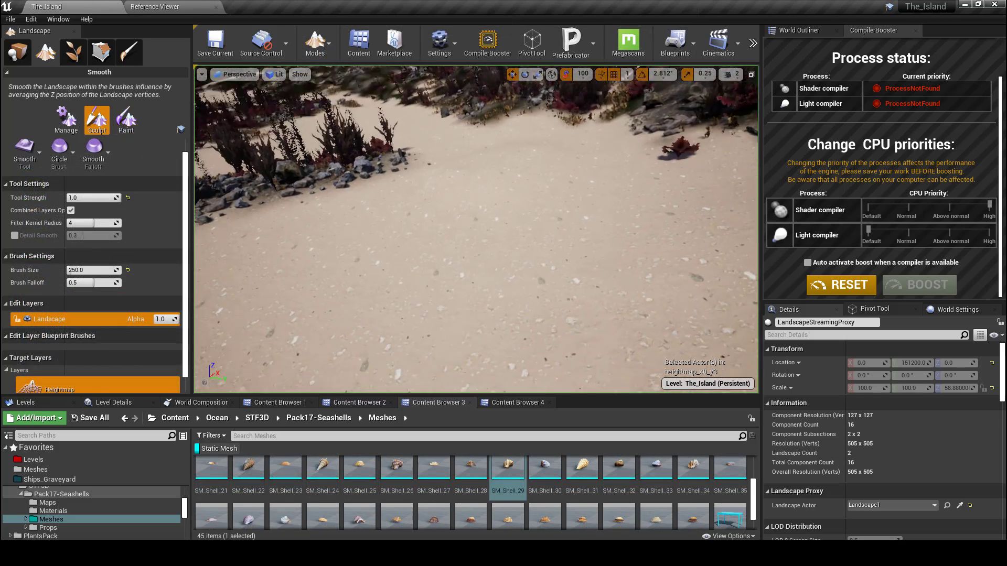
# Inspect the sand area in the level viewport to see how the seashells are spawning
pyautogui.moveTo(476, 229); pyautogui.dragTo(435, 283, button='right')
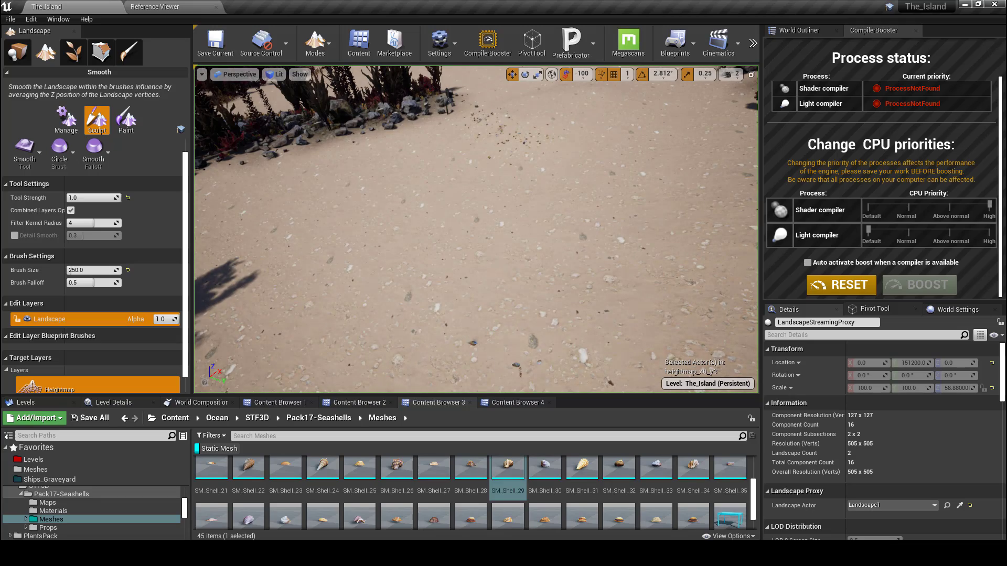
pyautogui.moveTo(475, 229); pyautogui.dragTo(378, 221, button='right')
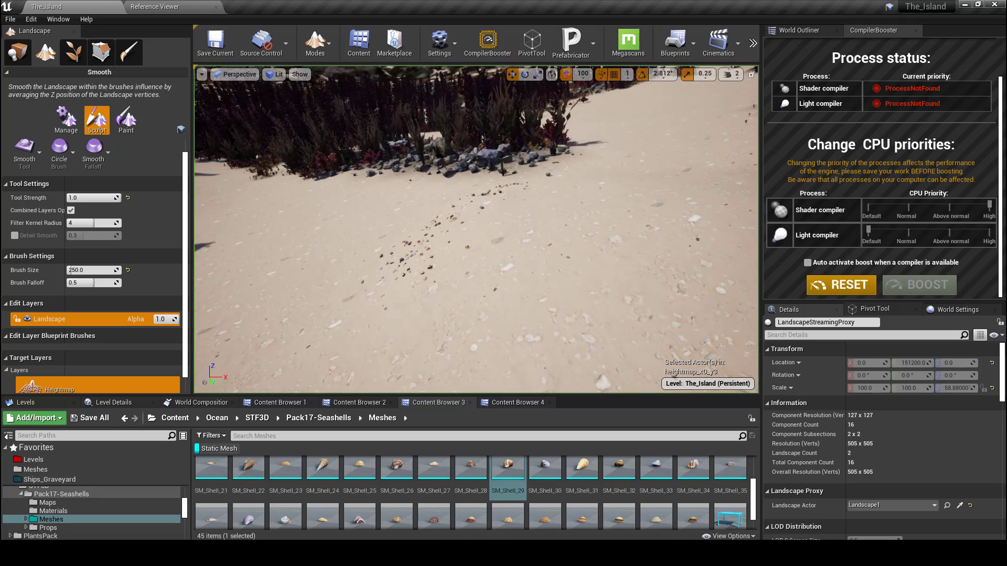
pyautogui.moveTo(477, 246); pyautogui.dragTo(477, 215, button='right')
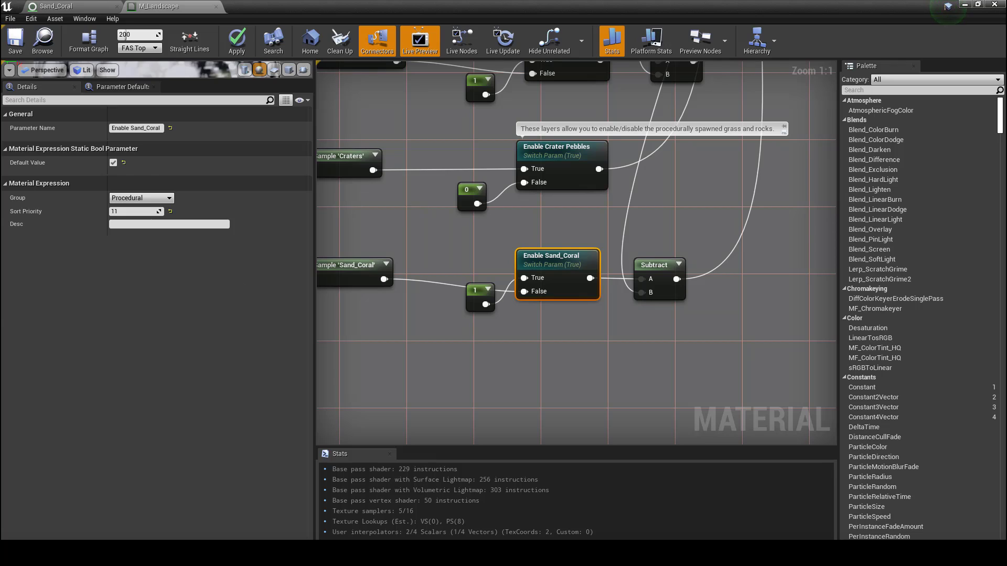
# Set the sort priority of the Enable Sand_Coral switch parameter in M_Landscape to 1
pyautogui.click(120, 212)
pyautogui.write('1')
pyautogui.click(330, 315)
pyautogui.click(558, 262)
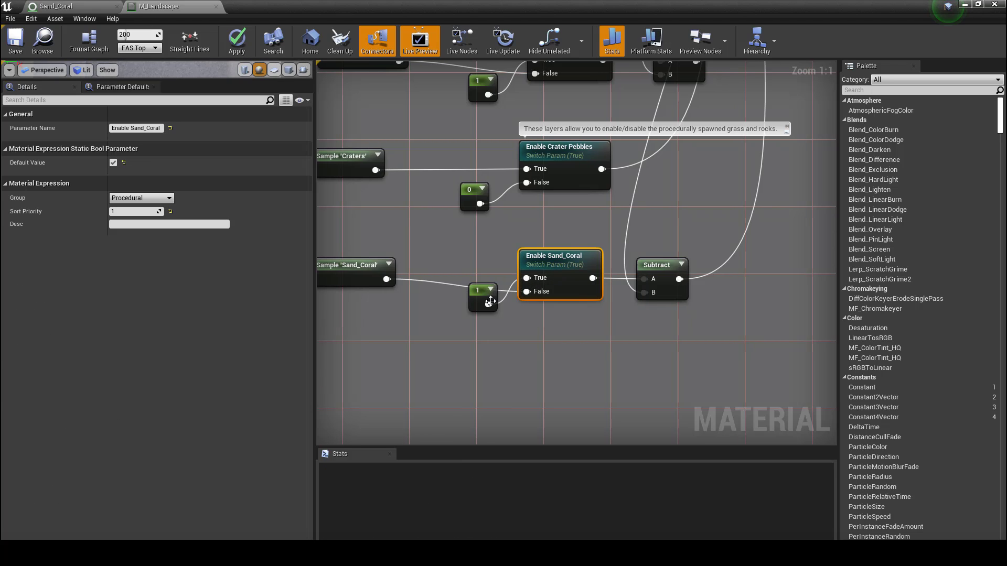
# Check the Sand_Coral constant and the Enable Crater Pebbles and Enable Seaweed_02 switch parameters, and save the material
pyautogui.click(478, 296)
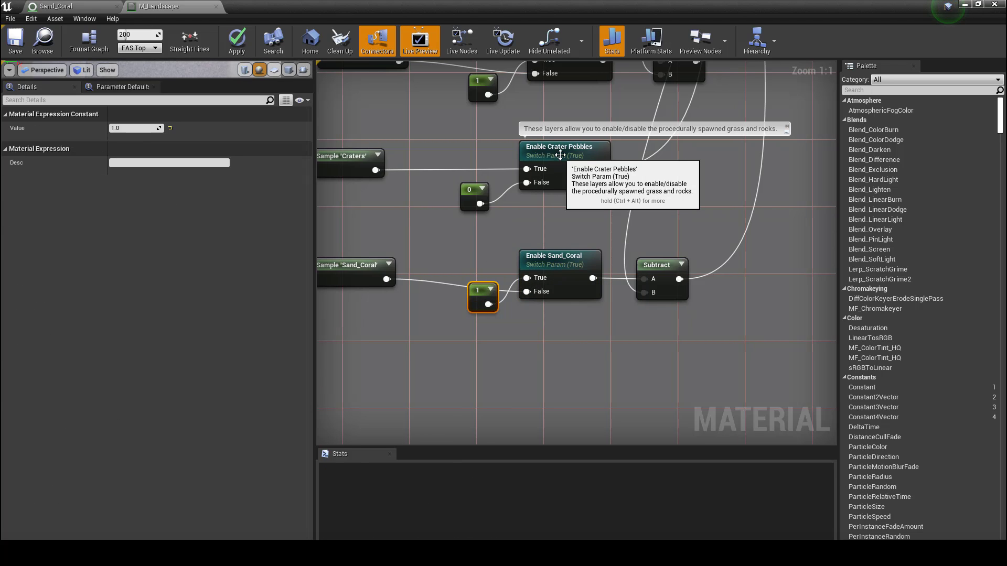
pyautogui.click(553, 175)
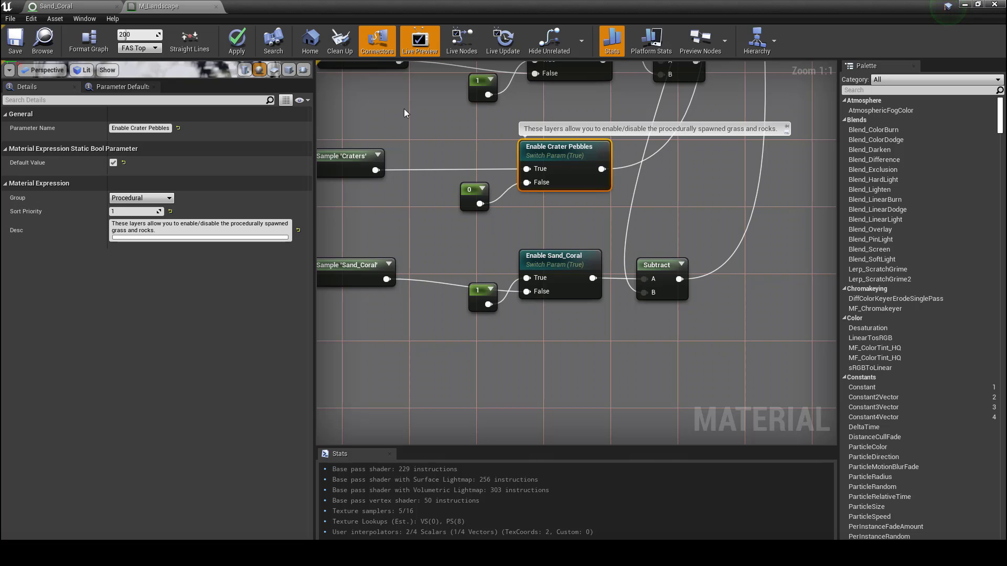
pyautogui.moveTo(404, 109); pyautogui.dragTo(403, 240, button='right')
pyautogui.click(561, 158)
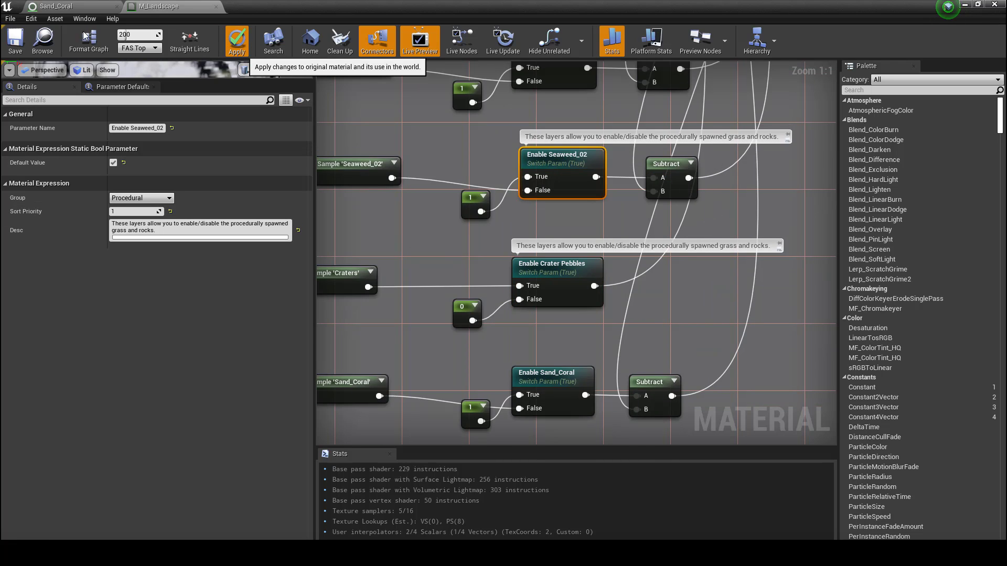
pyautogui.click(27, 39)
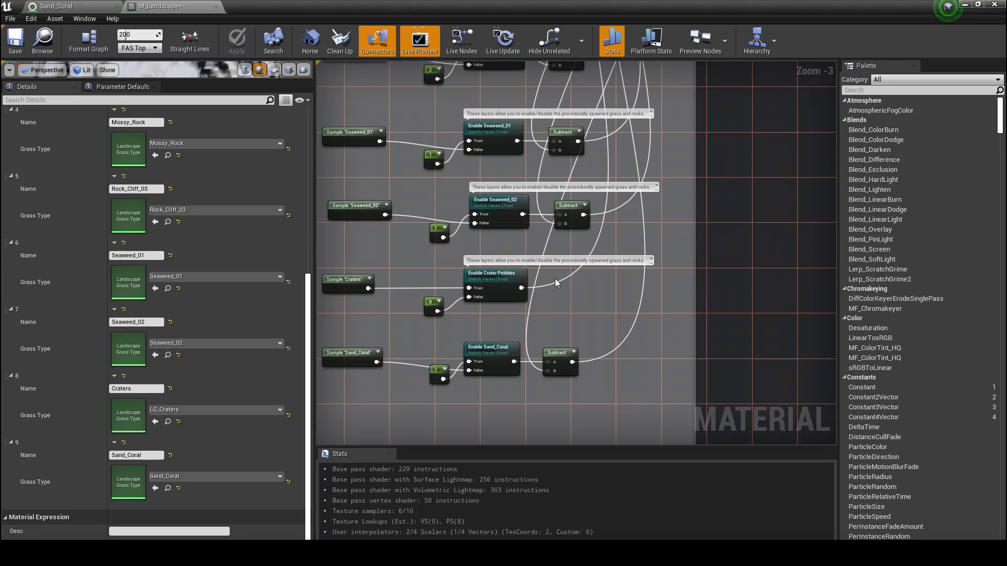
# Reconnect the Sand_Coral Subtract node's B input to the upper Add node below the RemoveProcedural sample, and save the material
pyautogui.moveTo(549, 371); pyautogui.dragTo(503, 181)
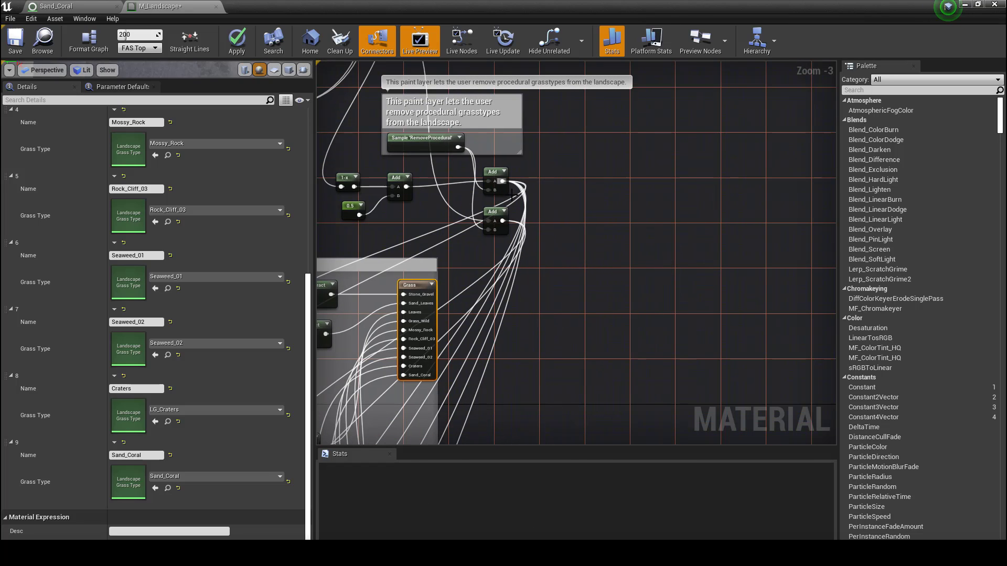
pyautogui.moveTo(565, 306); pyautogui.dragTo(581, 92, button='right')
pyautogui.scroll(-3, 573, 173)
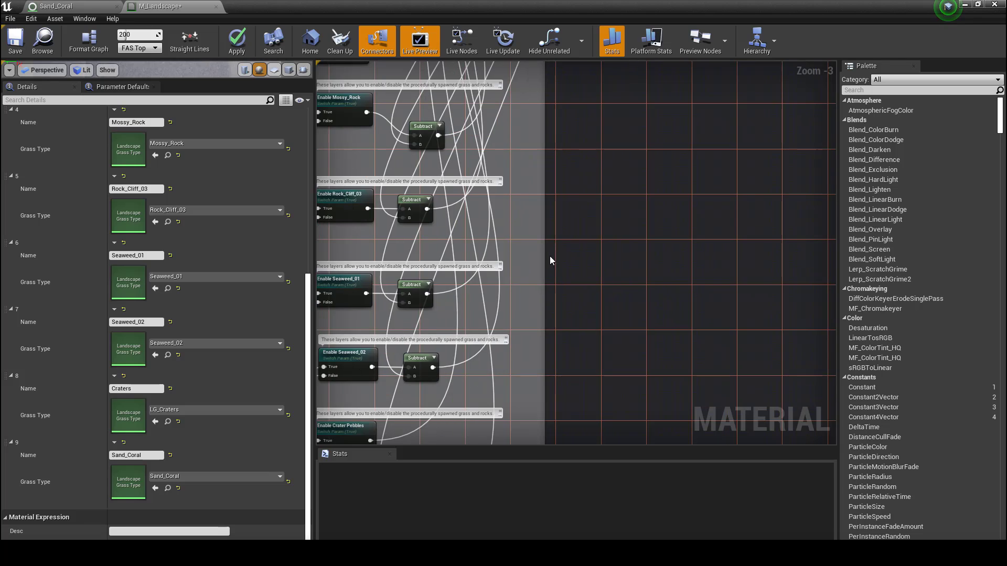
pyautogui.moveTo(553, 331); pyautogui.dragTo(590, 266, button='right')
pyautogui.scroll(4, 532, 287)
pyautogui.moveTo(518, 290); pyautogui.dragTo(535, 334, button='right')
pyautogui.scroll(2, 536, 338)
pyautogui.moveTo(571, 248); pyautogui.dragTo(563, 295, button='right')
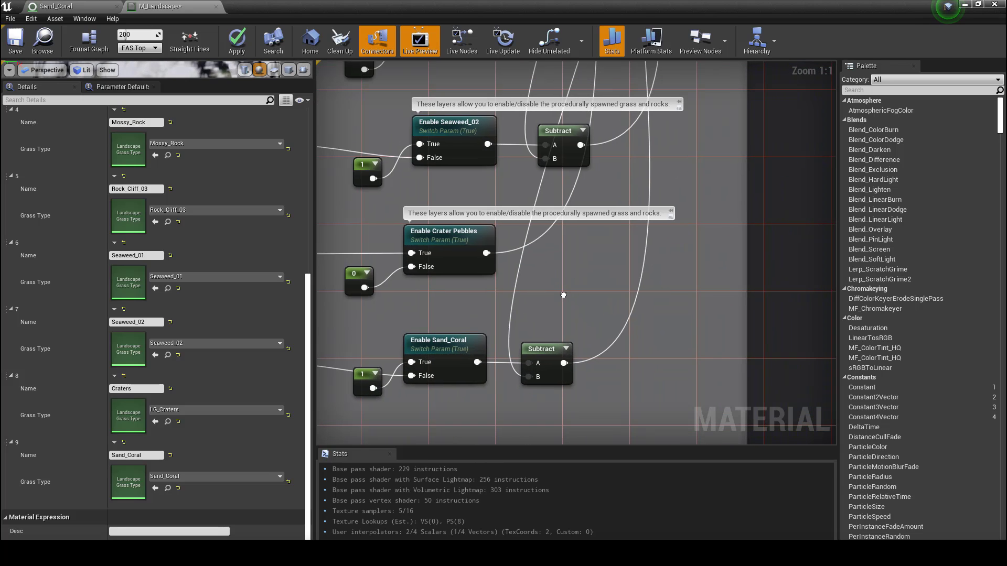
pyautogui.scroll(-4, 563, 303)
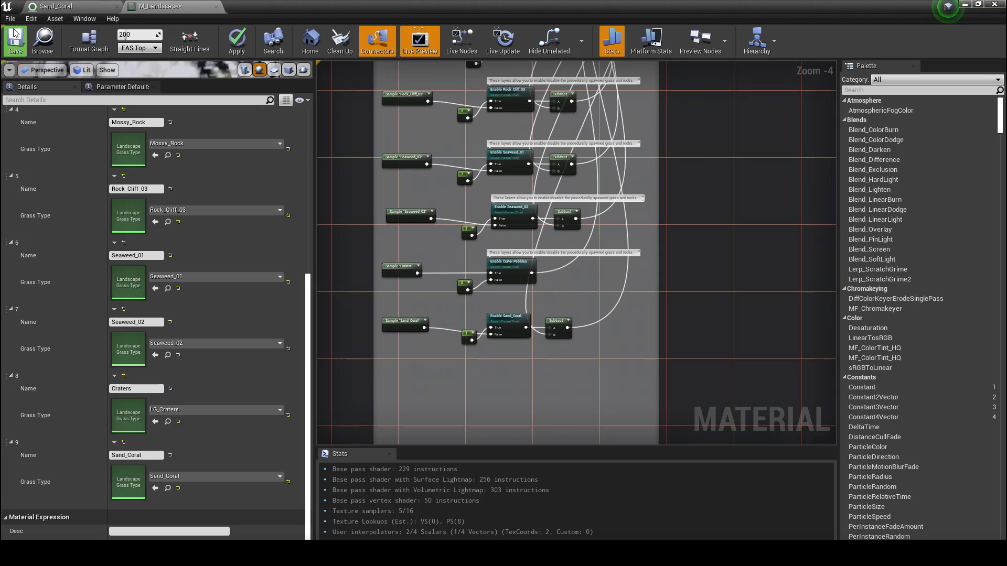
pyautogui.click(15, 39)
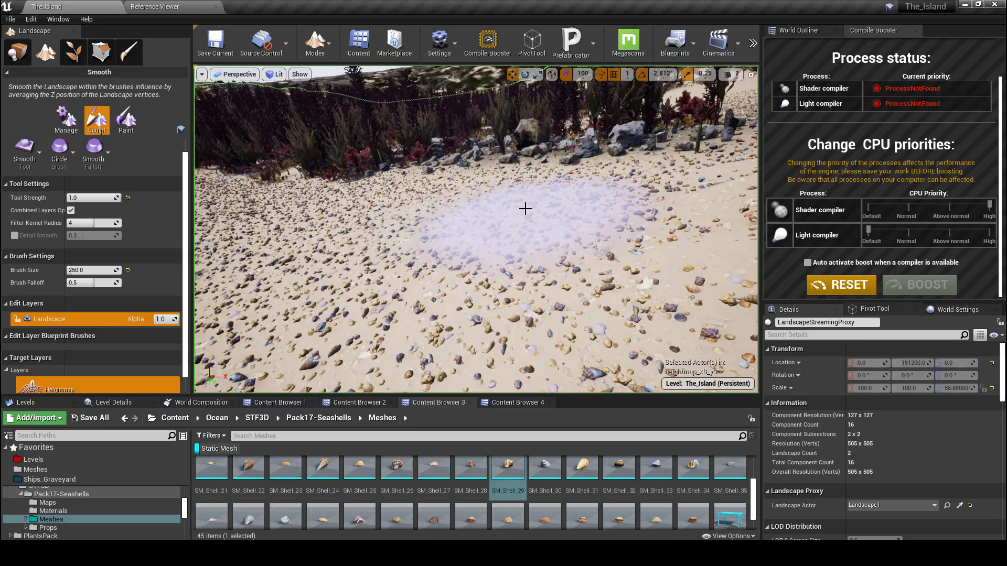
# Fly over the sand in the level viewport and examine the spawned seashells up close
pyautogui.moveTo(525, 208); pyautogui.dragTo(724, 170, button='right')
pyautogui.press('w')
pyautogui.moveTo(475, 229)
pyautogui.mouseDown(button='right')
pyautogui.moveTo(698, 227)
pyautogui.moveTo(498, 217)
pyautogui.moveTo(530, 226)
pyautogui.moveTo(483, 236)
pyautogui.mouseUp(button='right')
pyautogui.press('w')
pyautogui.moveTo(517, 109)
pyautogui.mouseDown(button='right')
pyautogui.moveTo(517, 171)
pyautogui.moveTo(517, 157)
pyautogui.moveTo(550, 158)
pyautogui.mouseUp(button='right')
pyautogui.press('s')
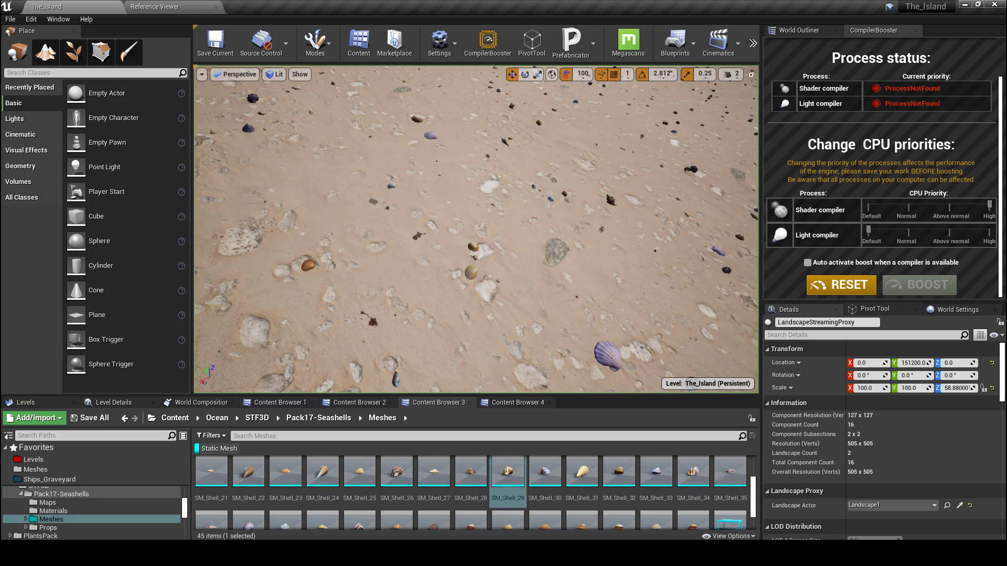
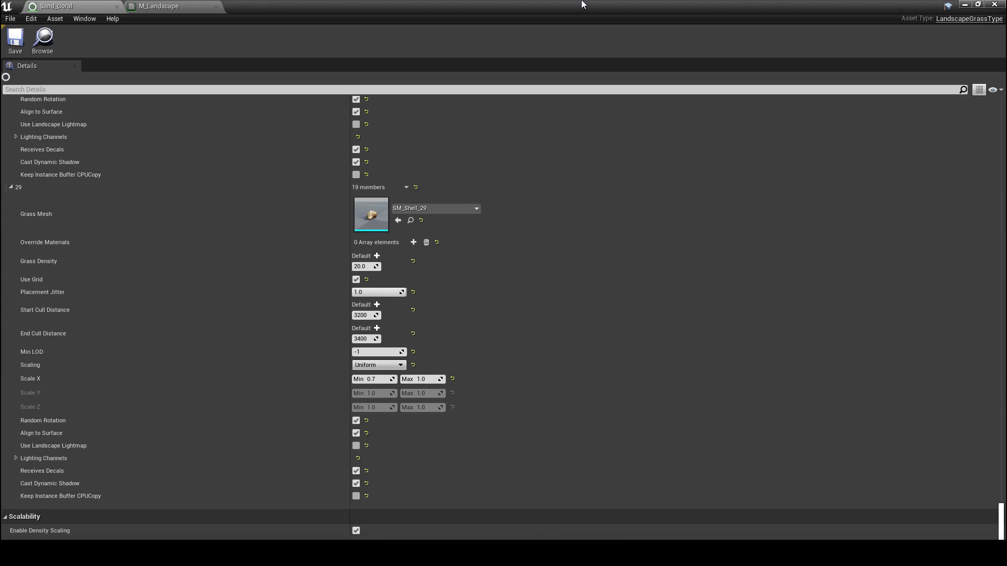
# Return to the level and select the remaining shell meshes from SM_Shell_30 through SM_Shell_09 to count them
pyautogui.click(157, 6)
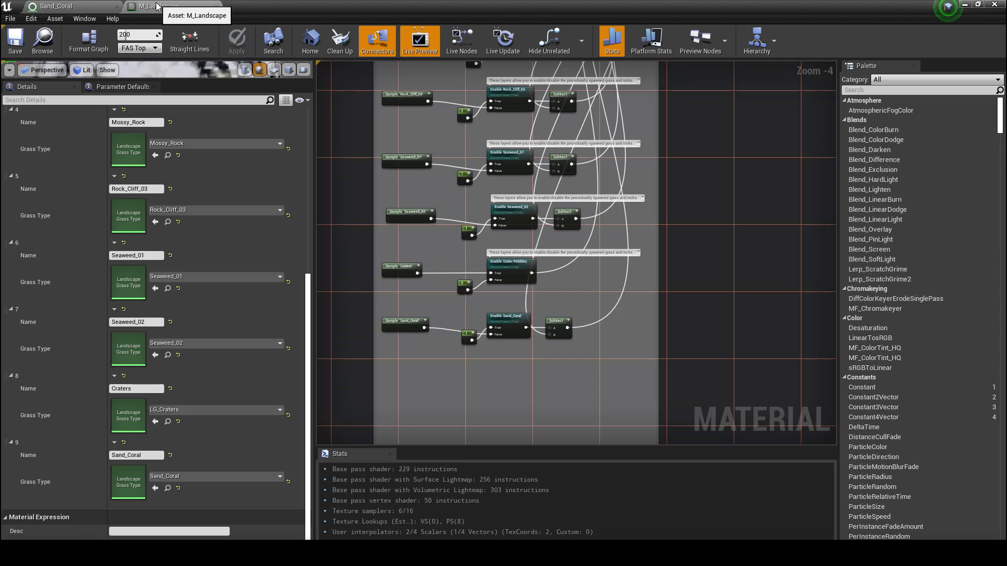
pyautogui.click(971, 6)
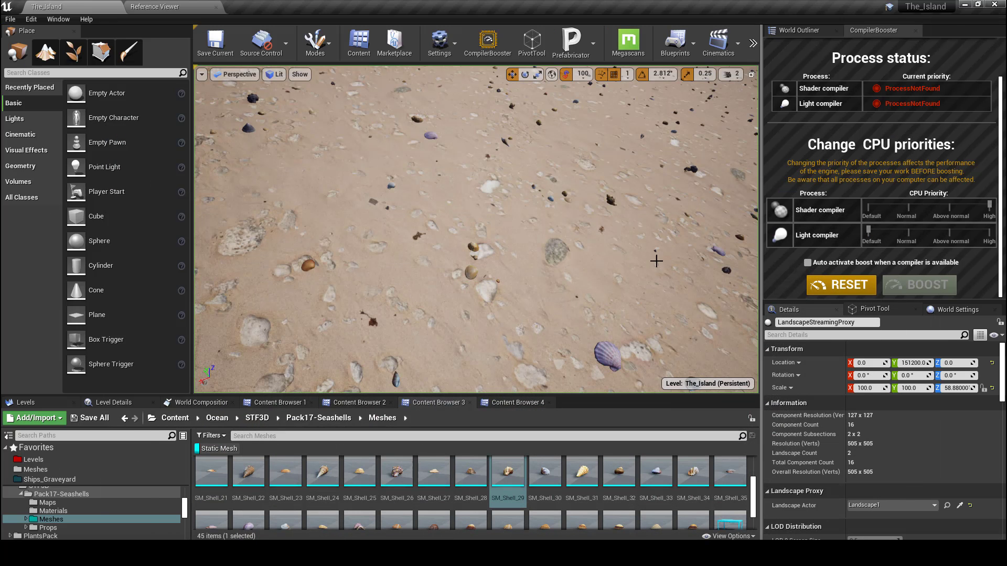
pyautogui.click(556, 462)
pyautogui.scroll(-1, 642, 498)
pyautogui.keyDown('shift'); pyautogui.click(690, 498); pyautogui.keyUp('shift')
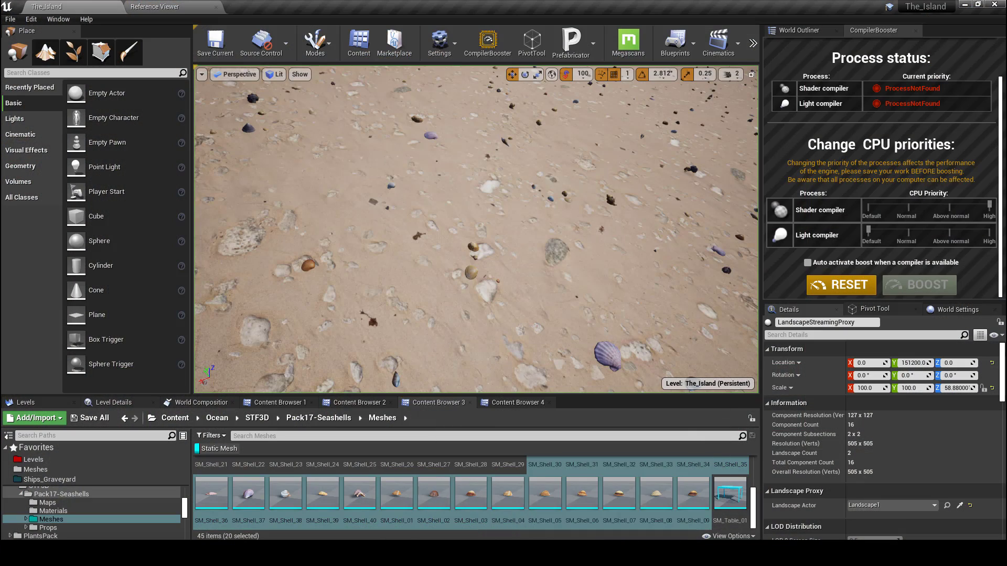
# Review the Sand_Coral grass varieties from the first entry and the M_Landscape graph, and return to the level
pyautogui.rightClick(501, 553)
pyautogui.click(502, 553)
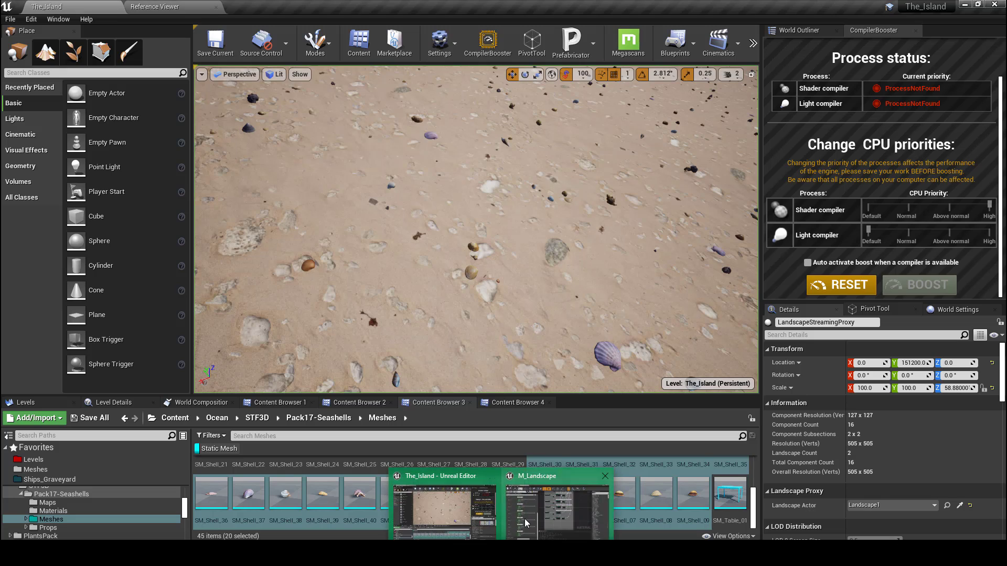
pyautogui.click(525, 514)
pyautogui.click(86, 5)
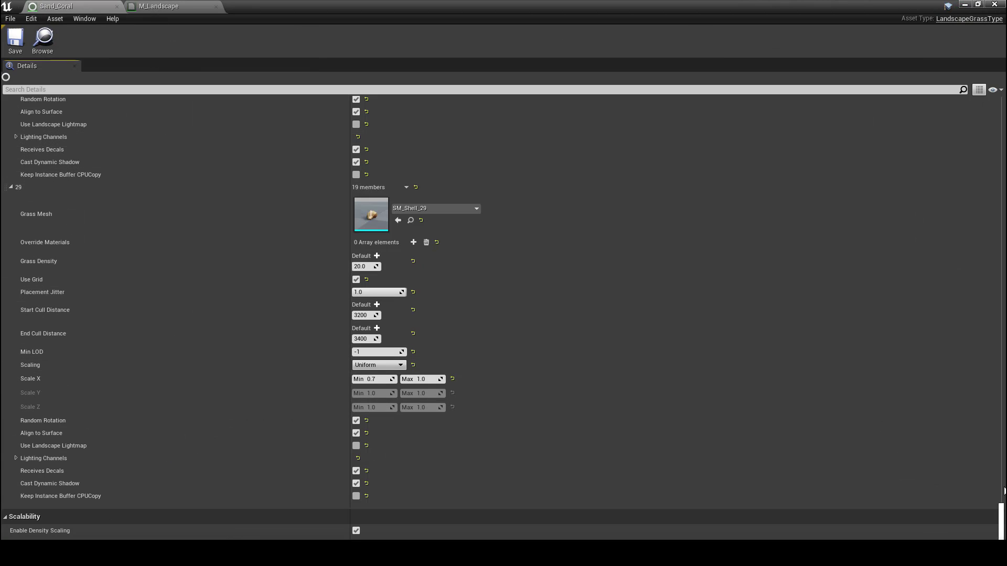
pyautogui.moveTo(1001, 516); pyautogui.dragTo(1000, 107)
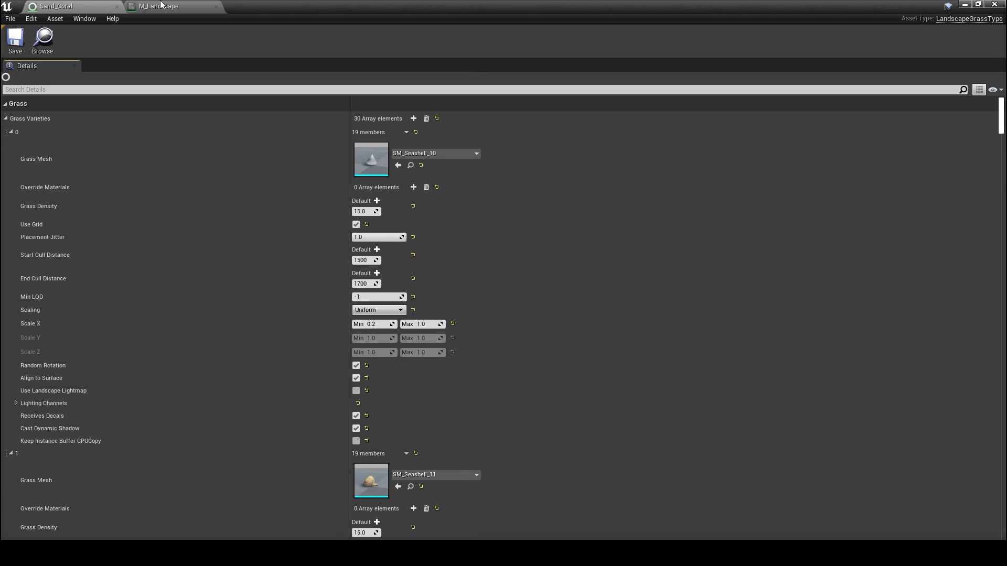
pyautogui.click(161, 5)
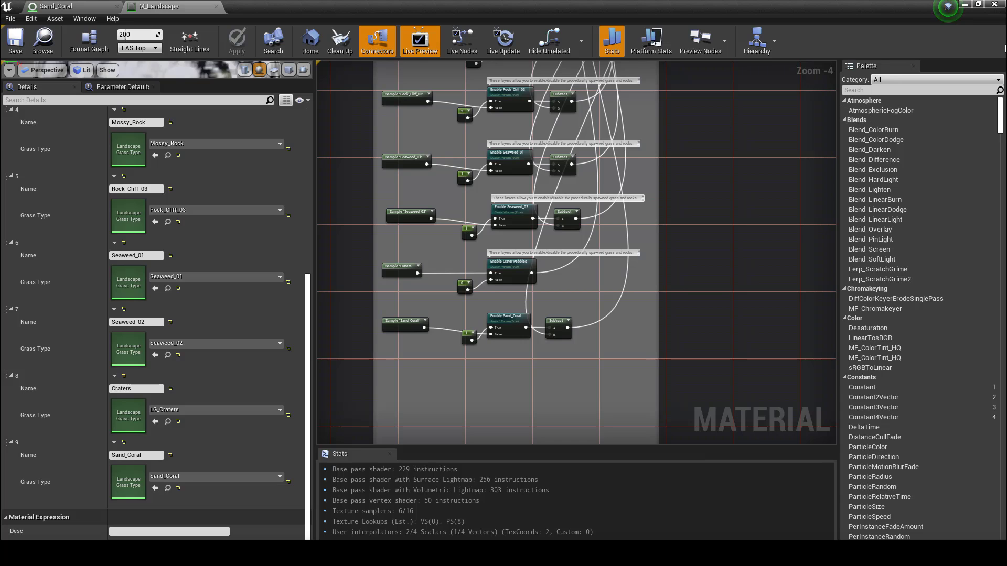
pyautogui.click(969, 4)
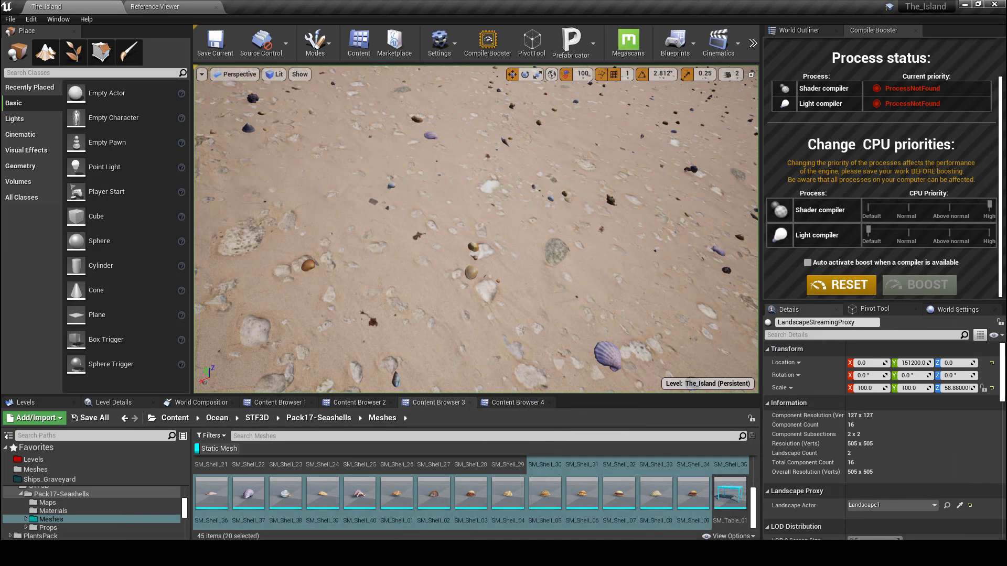
# Add four empty grass varieties to the Sand_Coral grass type and shrink its editor window to uncover the Corals meshes
pyautogui.moveTo(476, 229); pyautogui.dragTo(471, 292, button='right')
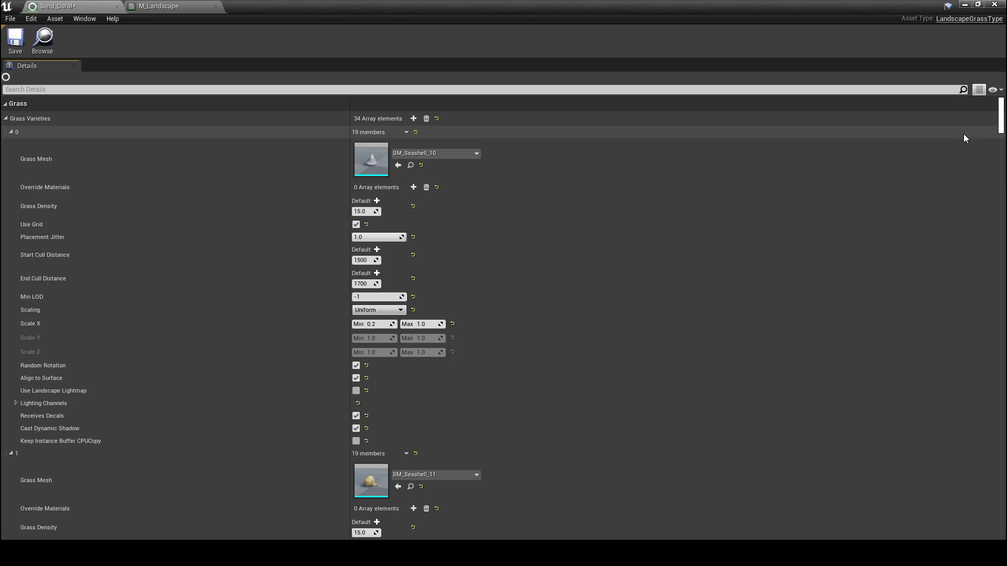
pyautogui.moveTo(1002, 124); pyautogui.dragTo(985, 525)
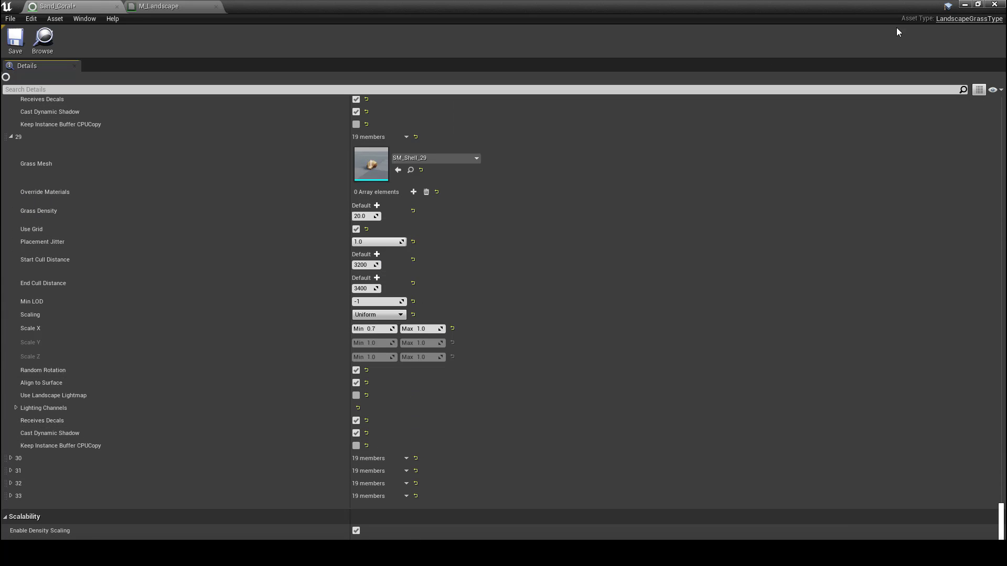
pyautogui.click(976, 5)
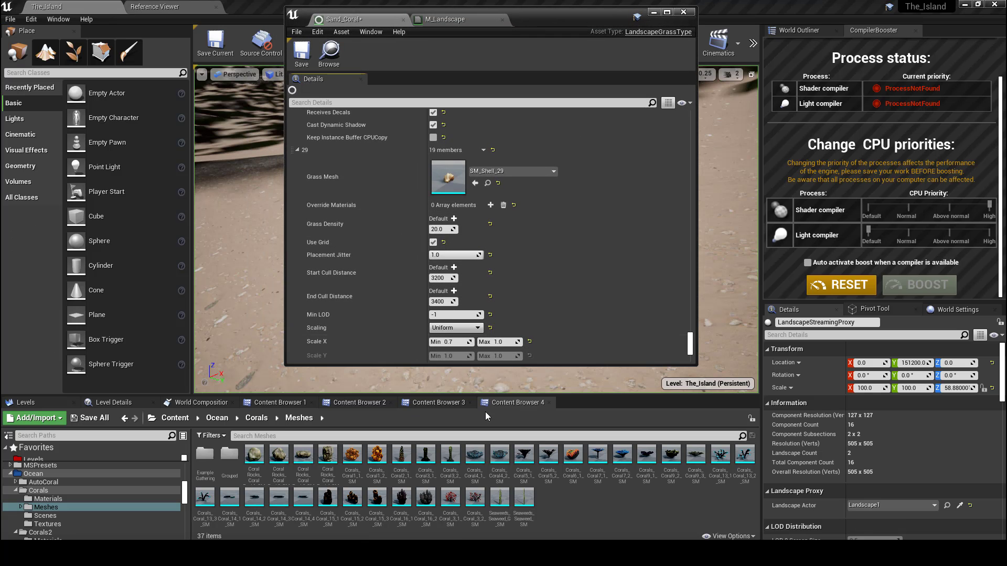
# Assign the Corals_Coral_16_1_SM mesh as the grass mesh of element 30 in the Sand_Coral grass type
pyautogui.scroll(-6, 457, 262)
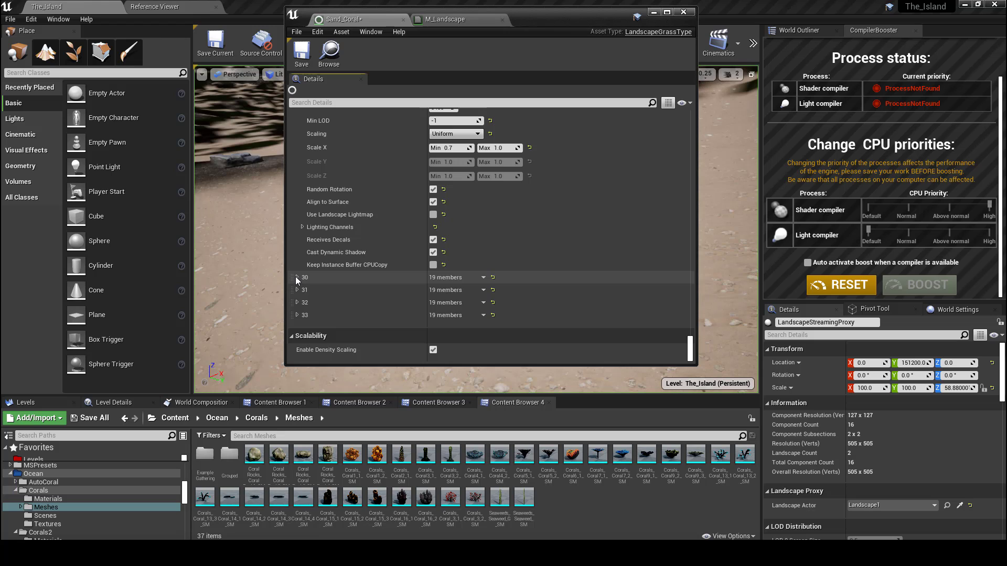
pyautogui.click(296, 277)
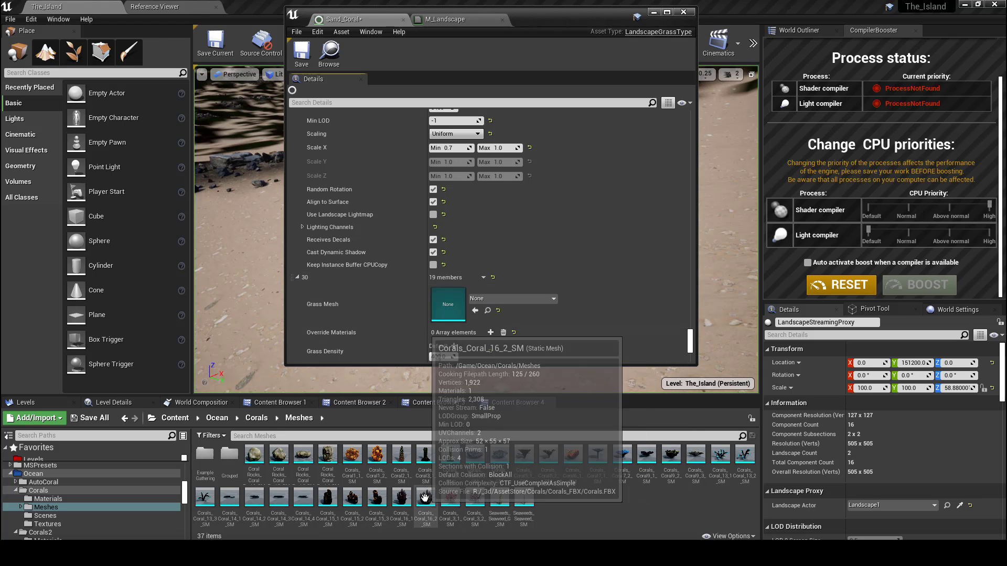
pyautogui.click(401, 498)
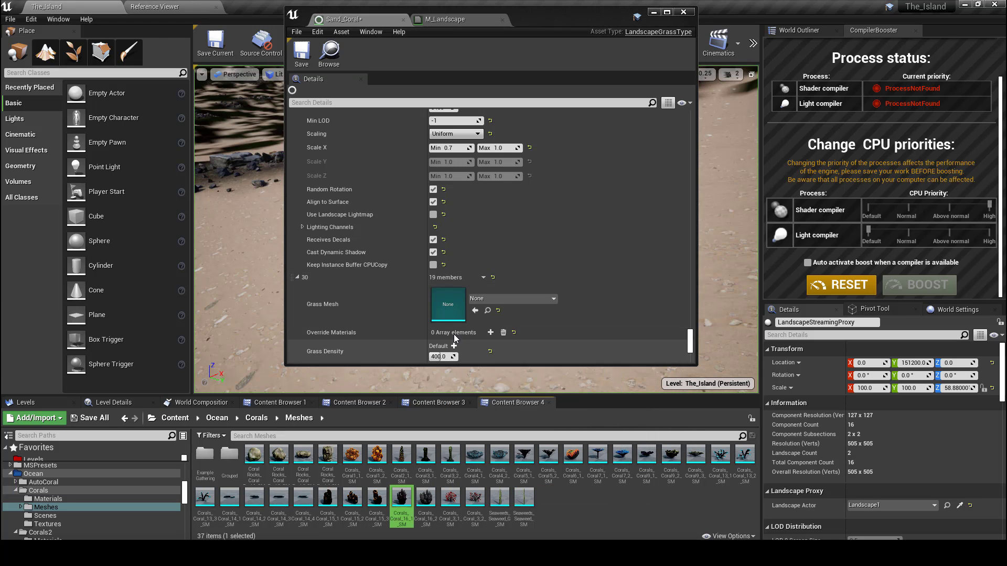
pyautogui.click(474, 310)
# Set element 30's grass density to 20, start cull distance to 4000, end cull distance to 6000 and minimum X scale to 0.2
pyautogui.click(433, 357)
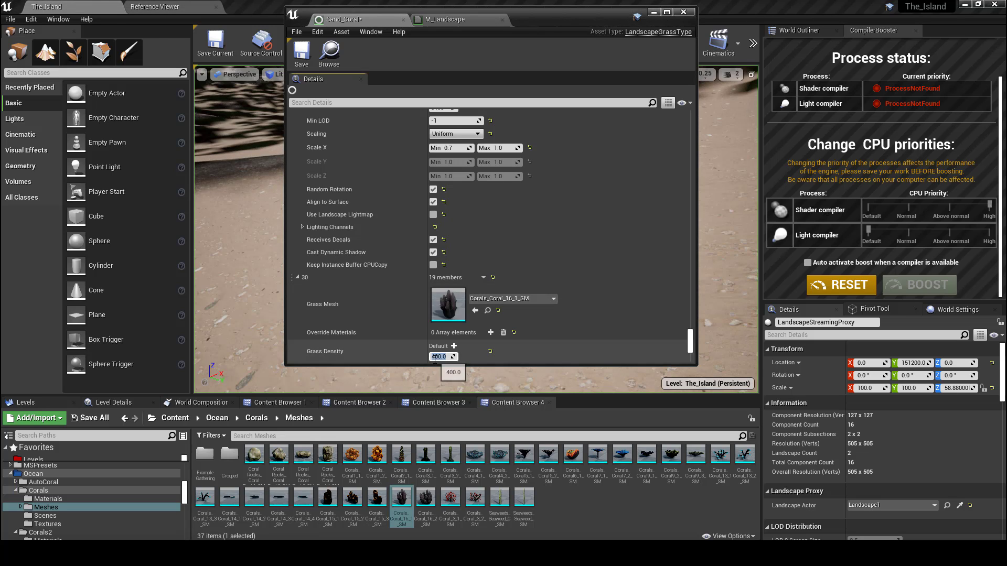
pyautogui.scroll(-5, 432, 342)
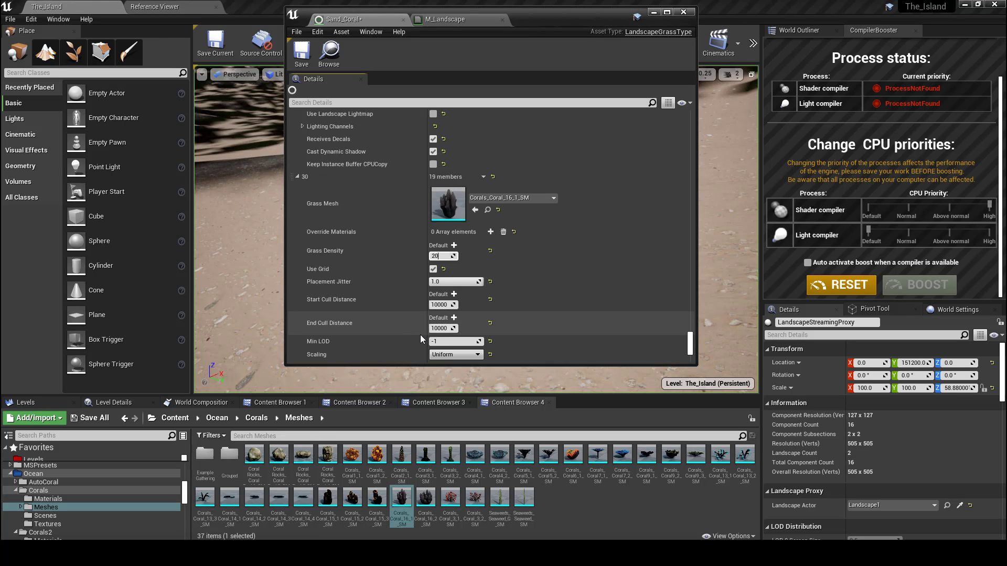
pyautogui.click(439, 204)
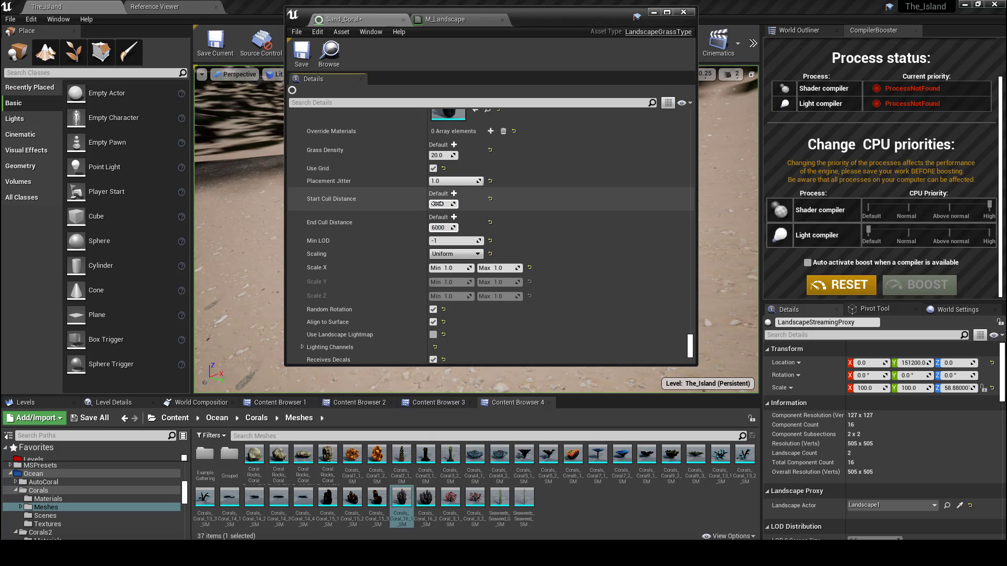
pyautogui.click(468, 266)
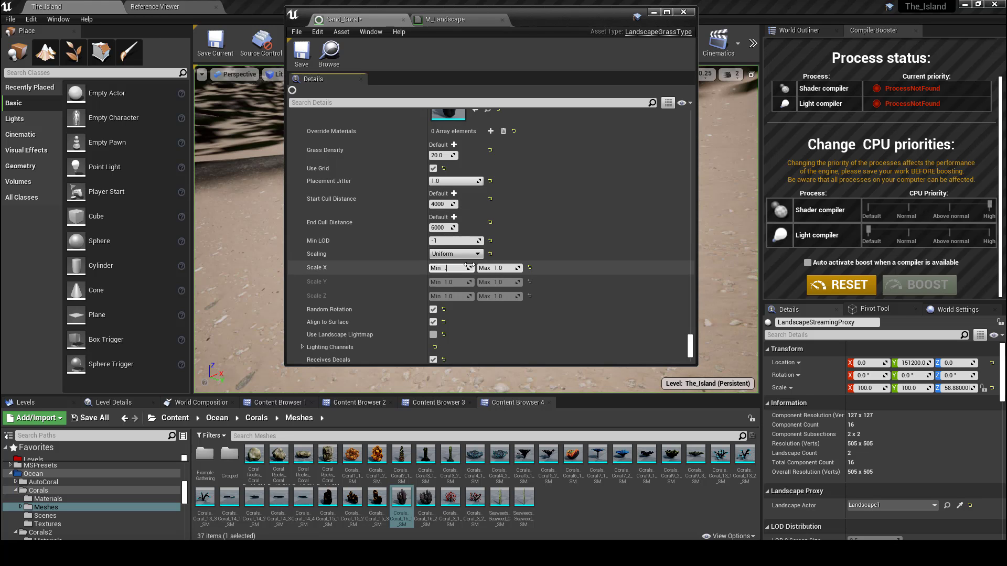
pyautogui.scroll(-5, 430, 272)
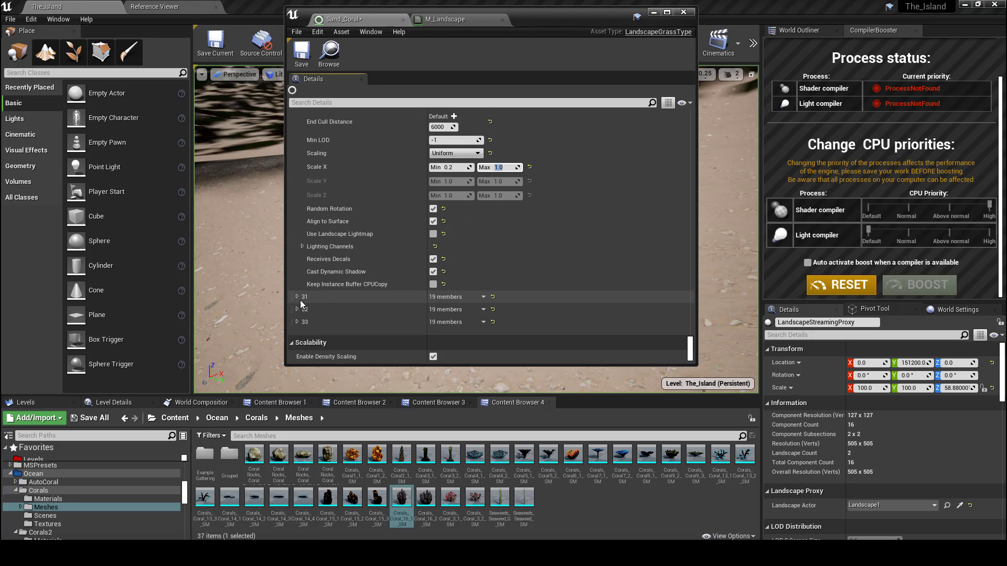
# Assign the Corals_Coral_16_2_SM mesh as the grass mesh of element 31
pyautogui.click(298, 297)
pyautogui.click(425, 498)
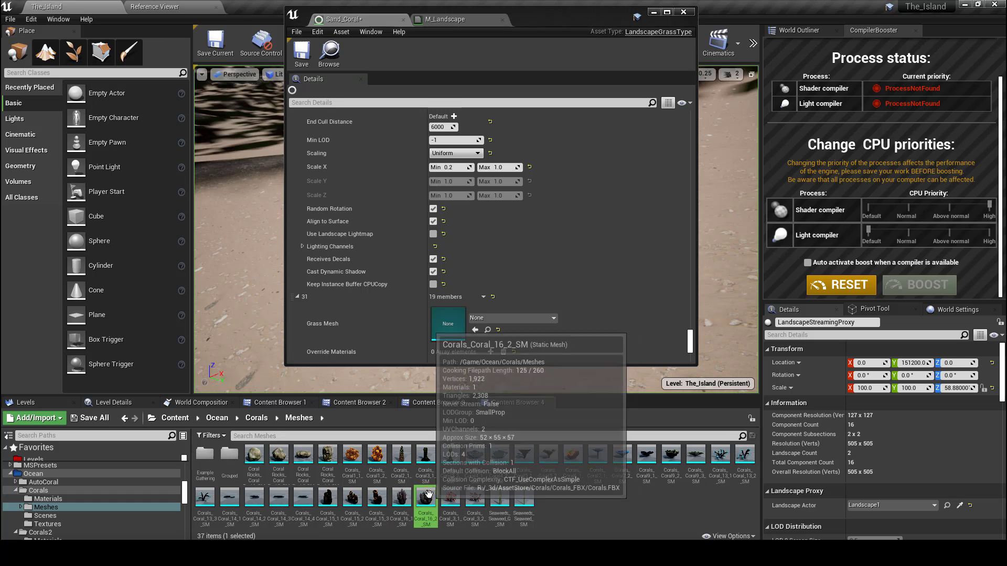
pyautogui.click(474, 329)
# Set element 31's grass density to 30, start cull distance to 4000, end cull distance to 4700 and minimum X scale to 0.3
pyautogui.scroll(-5, 456, 294)
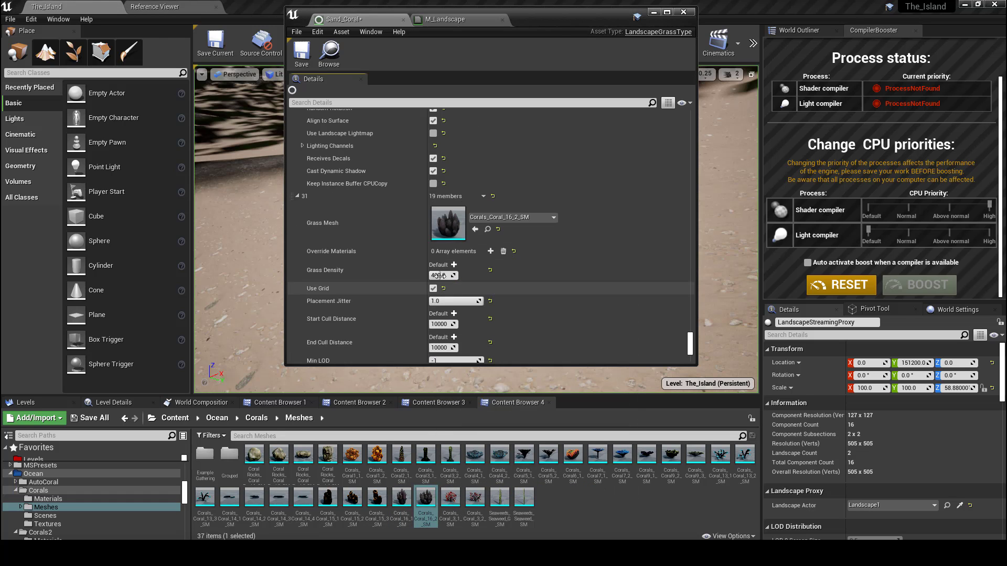
pyautogui.click(439, 275)
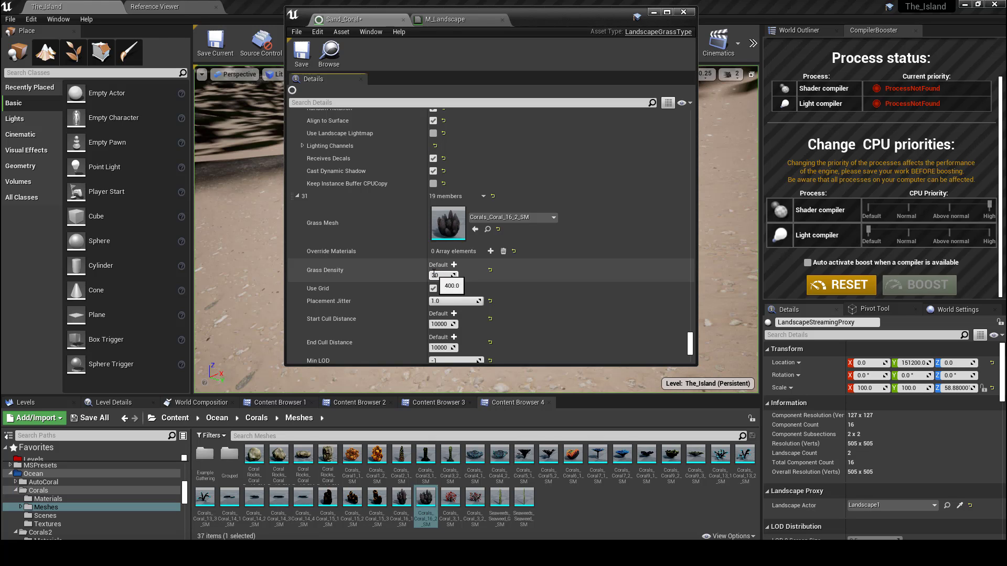
pyautogui.click(449, 323)
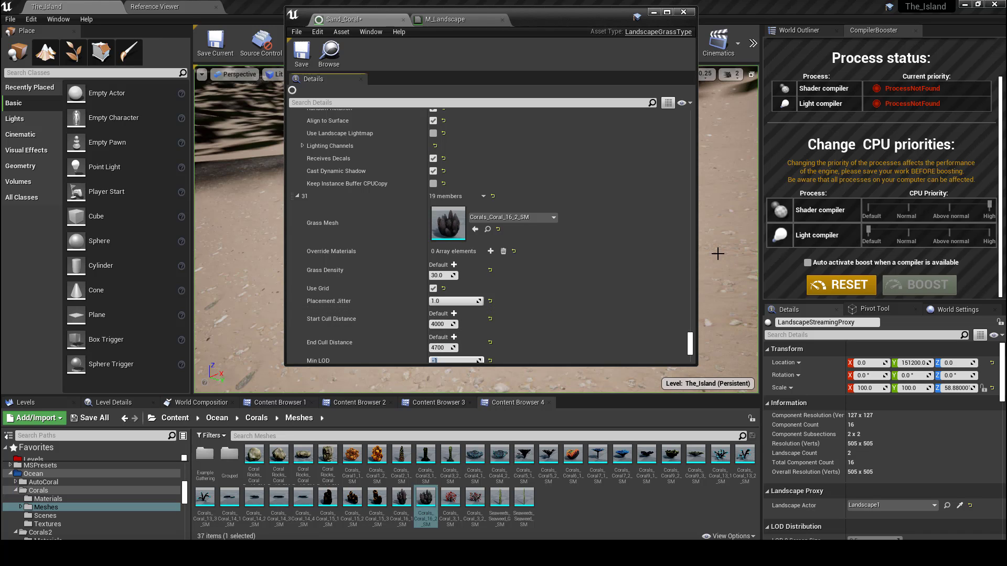
pyautogui.scroll(-4, 557, 280)
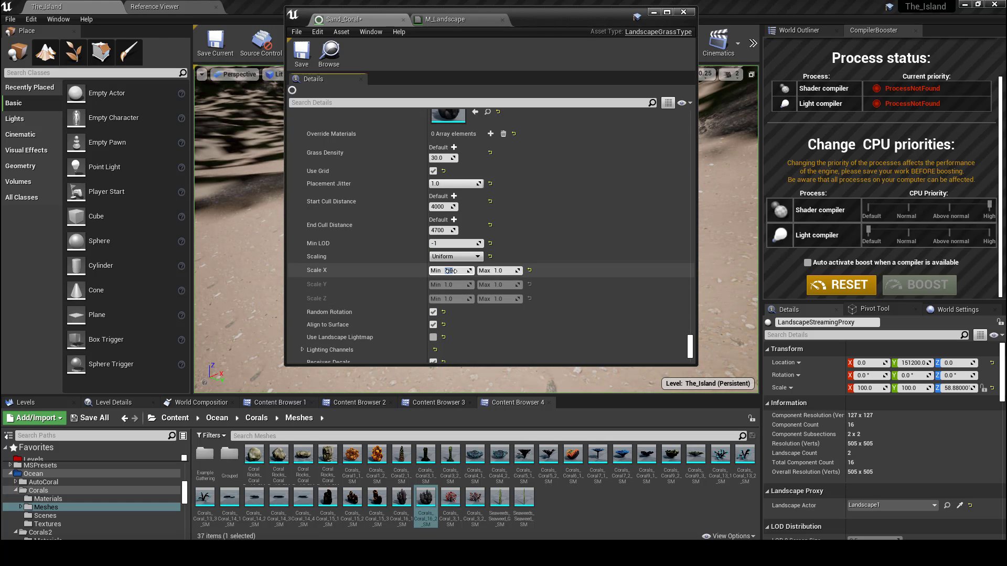
pyautogui.scroll(-3, 451, 271)
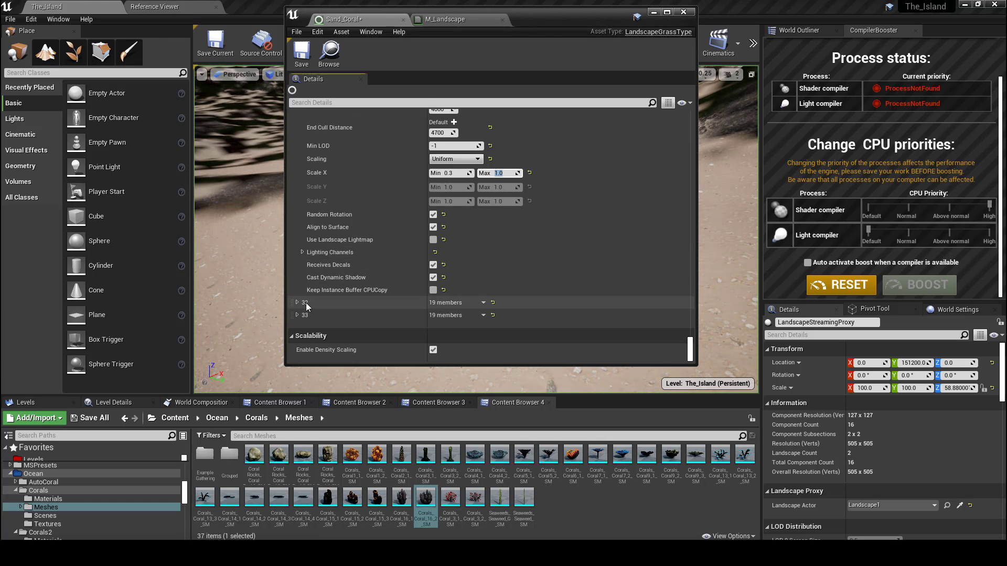
# Assign the Corals_Coral_15_1_SM mesh as the grass mesh of element 32
pyautogui.click(297, 303)
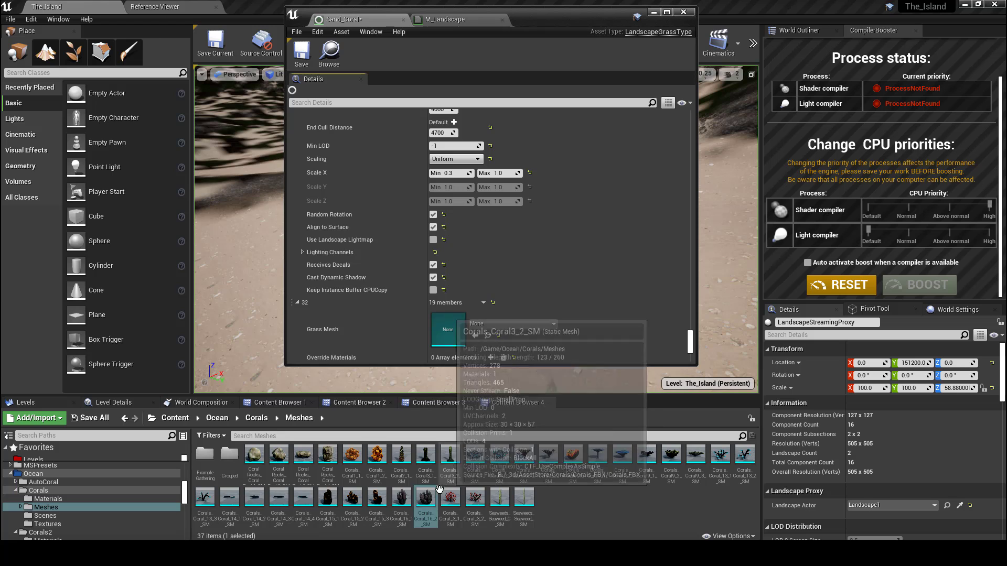
pyautogui.click(327, 498)
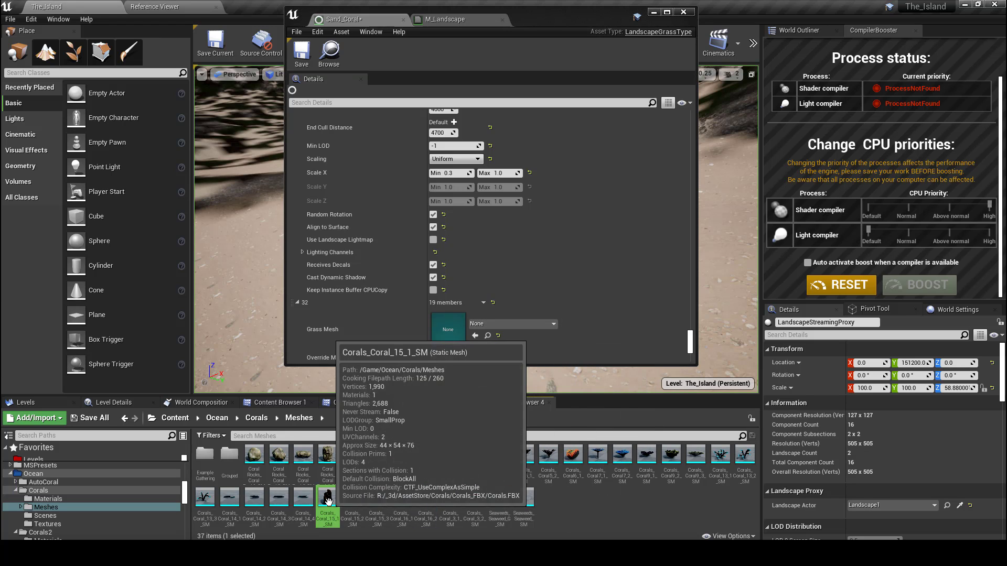
pyautogui.click(475, 335)
# Set element 32's grass density to 25, start cull distance to 4200, end cull distance to 4500 and minimum X scale to 0.2
pyautogui.scroll(-3, 438, 281)
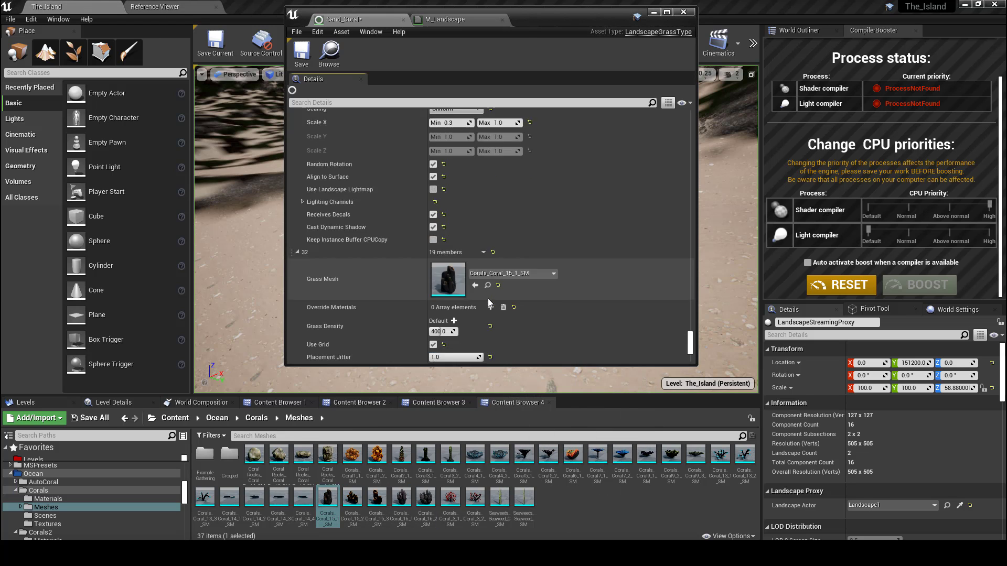
pyautogui.click(438, 282)
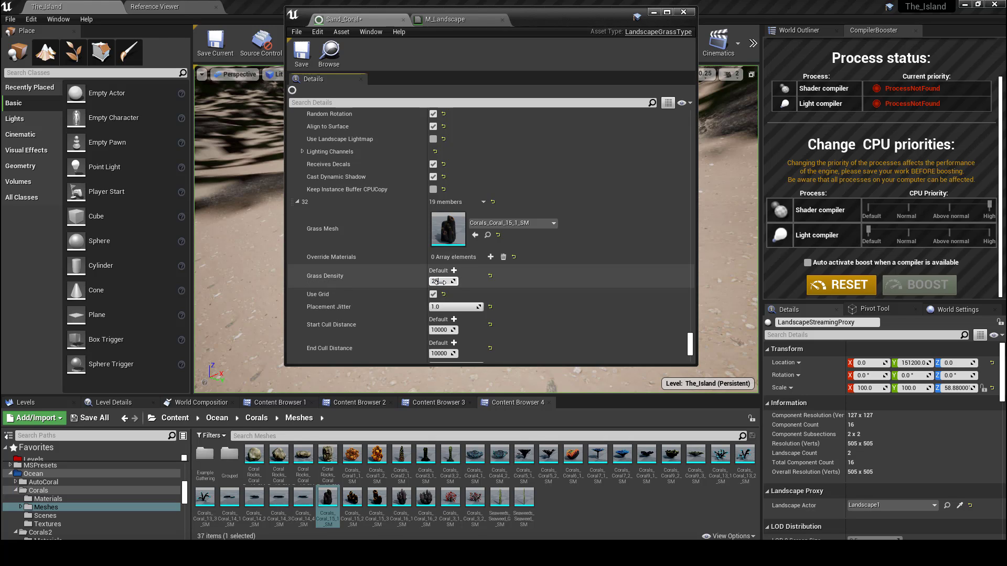
pyautogui.click(440, 328)
pyautogui.write('4500')
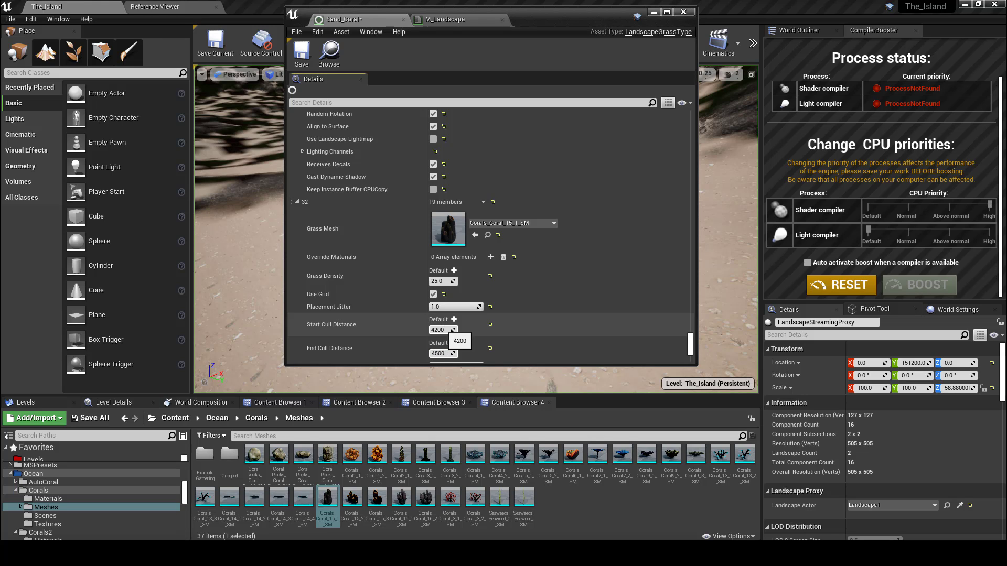
pyautogui.scroll(-6, 443, 328)
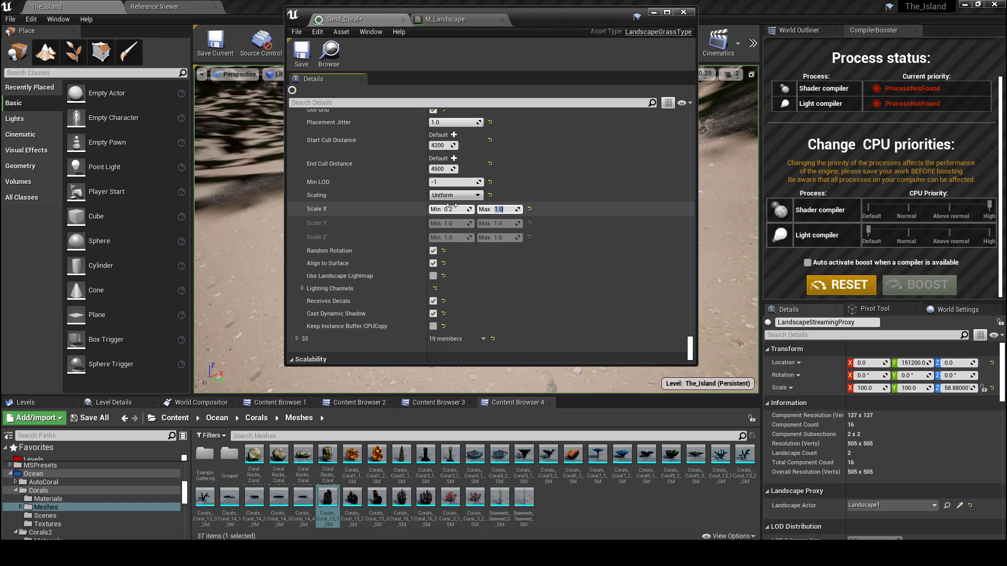
# Assign the Corals_Coral_15_2_SM mesh as the grass mesh of element 33
pyautogui.scroll(-1, 378, 290)
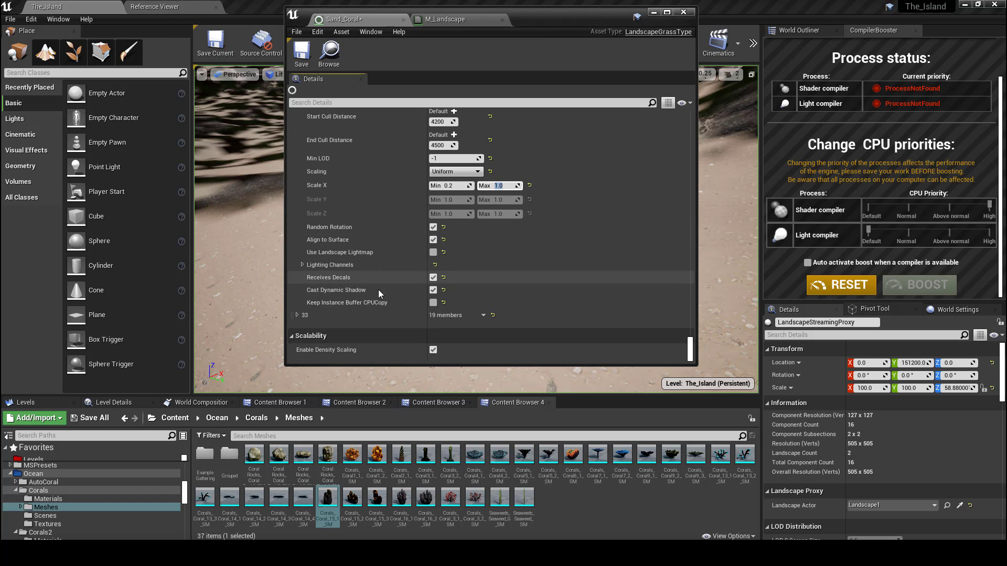
pyautogui.click(298, 314)
pyautogui.click(352, 498)
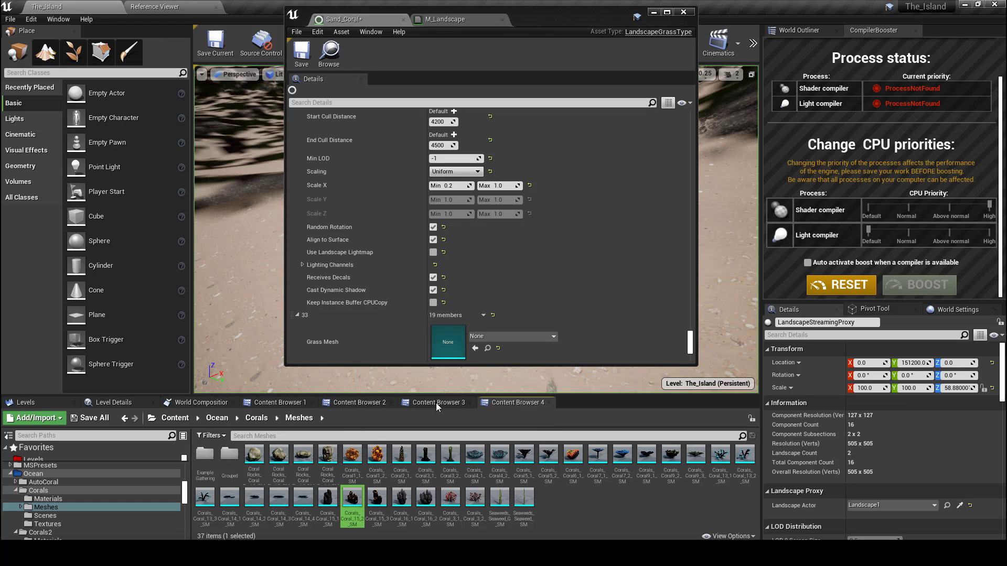
pyautogui.click(475, 348)
# Set element 33's grass density to 15, cull distances to 4500 start and 5000 end, minimum X scale to 0.3, and save the grass type
pyautogui.scroll(-4, 483, 321)
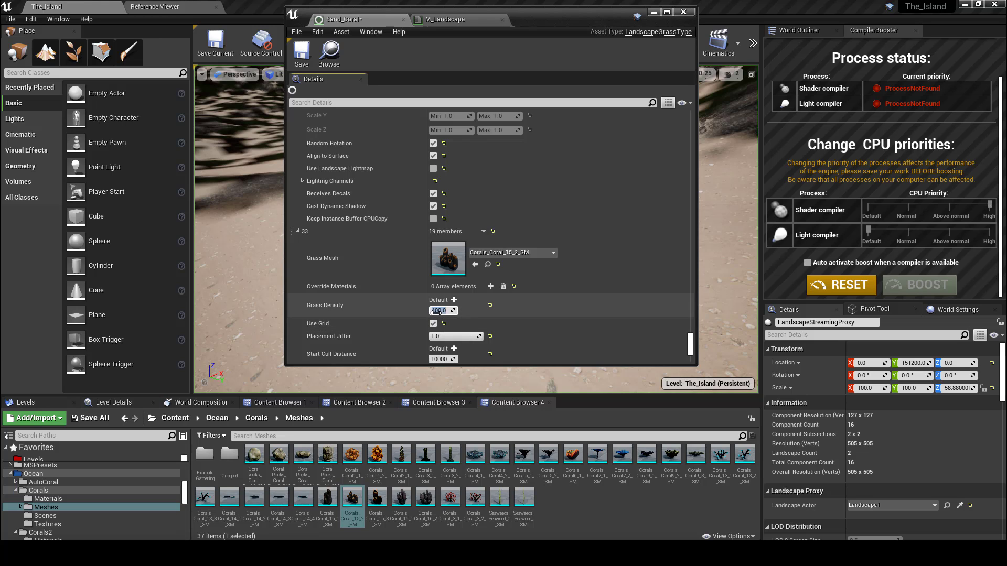
pyautogui.scroll(-4, 437, 313)
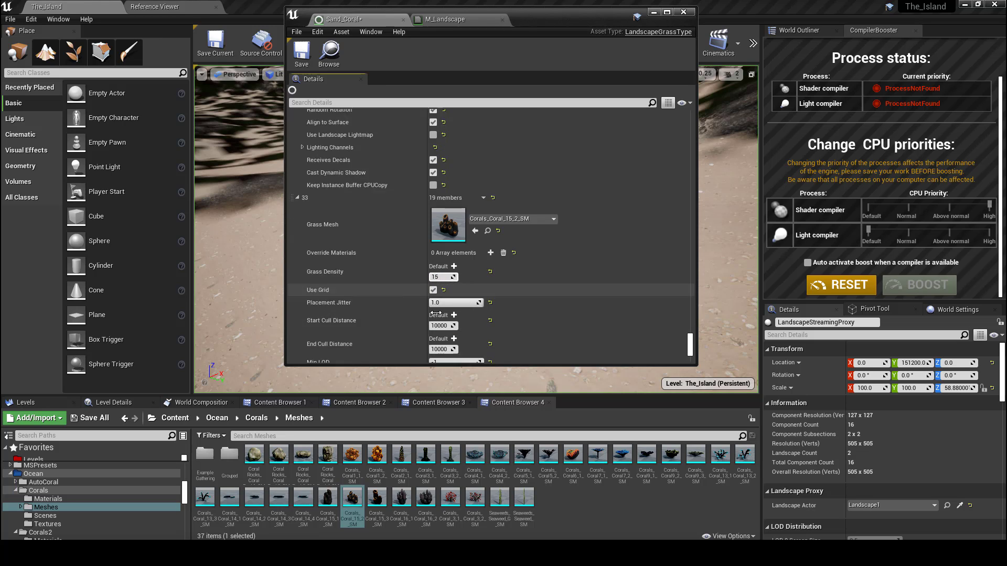
pyautogui.click(438, 258)
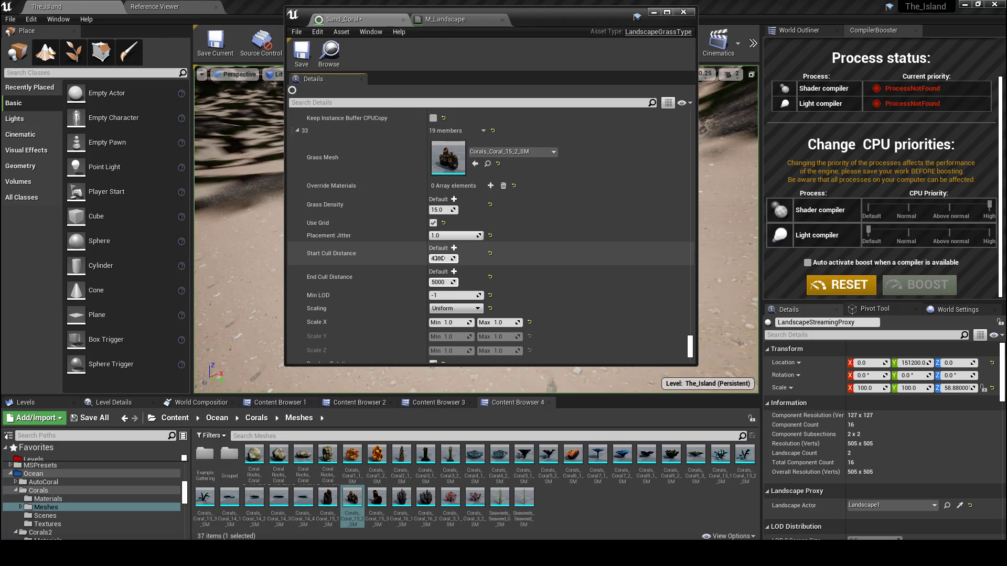
pyautogui.click(459, 320)
pyautogui.write('.3')
pyautogui.scroll(-4, 521, 294)
pyautogui.press('Tab')
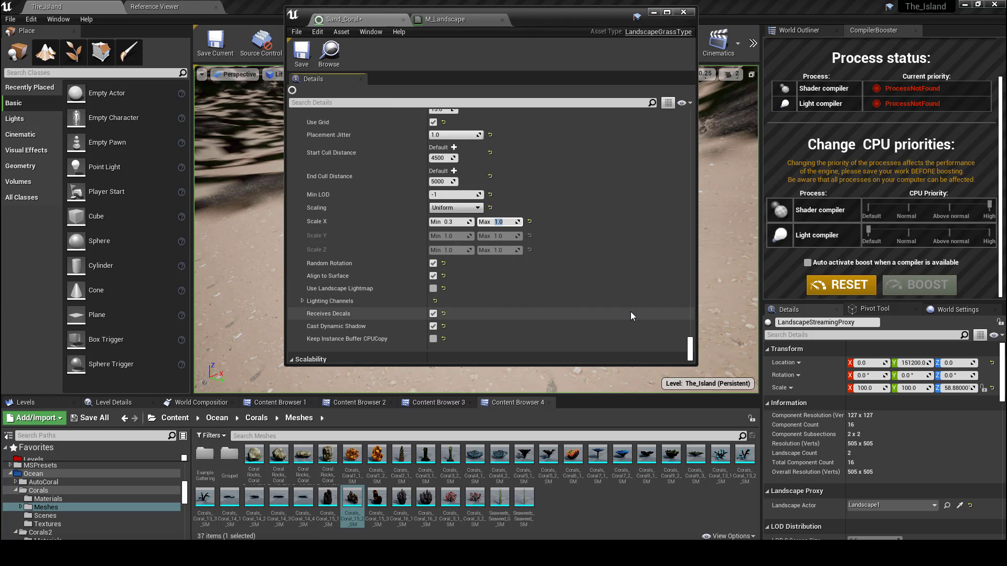
pyautogui.click(301, 53)
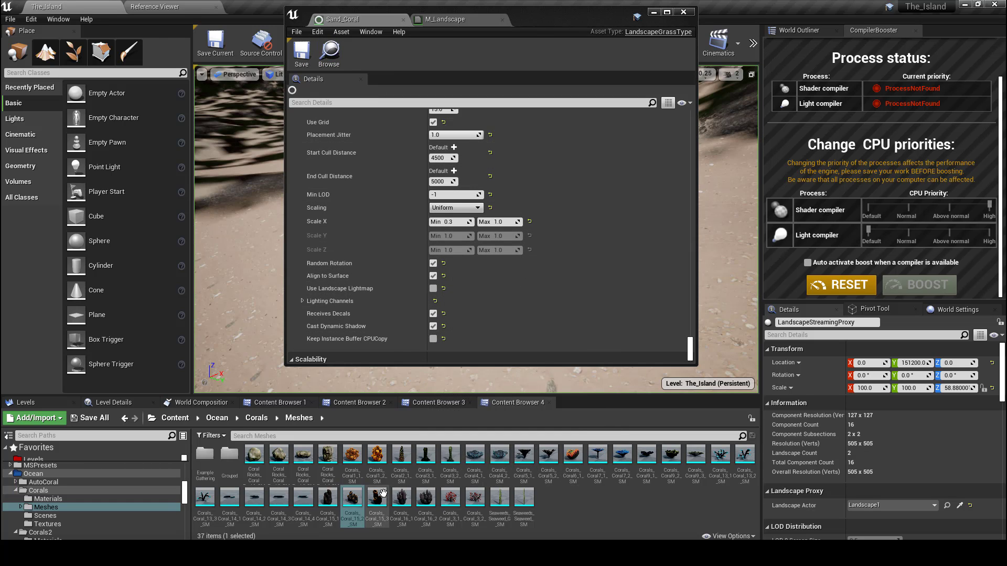
# Minimize the grass type editor and examine the scattered corals on the sand in the full-screen viewport
pyautogui.click(654, 12)
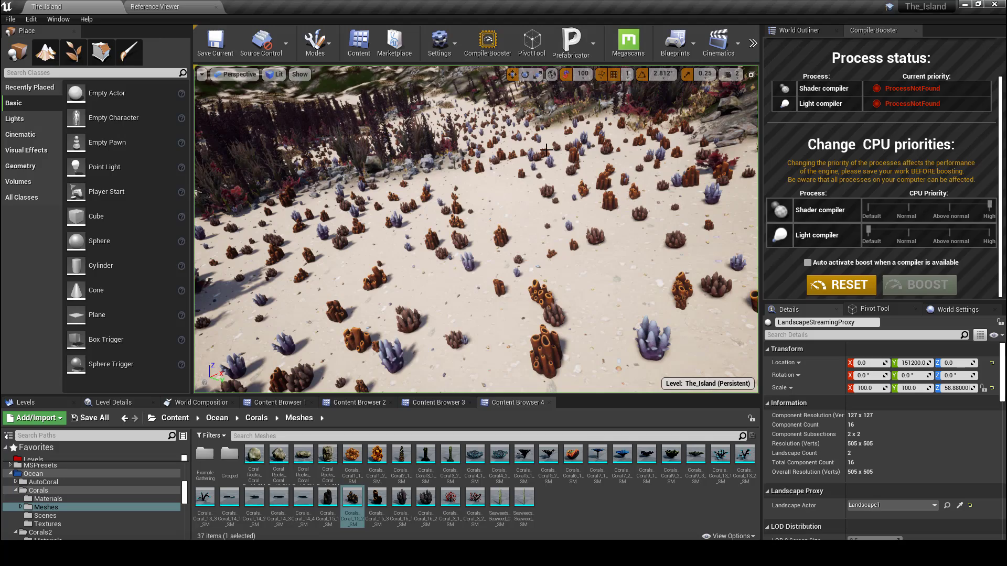
pyautogui.moveTo(459, 200); pyautogui.dragTo(343, 209, button='right')
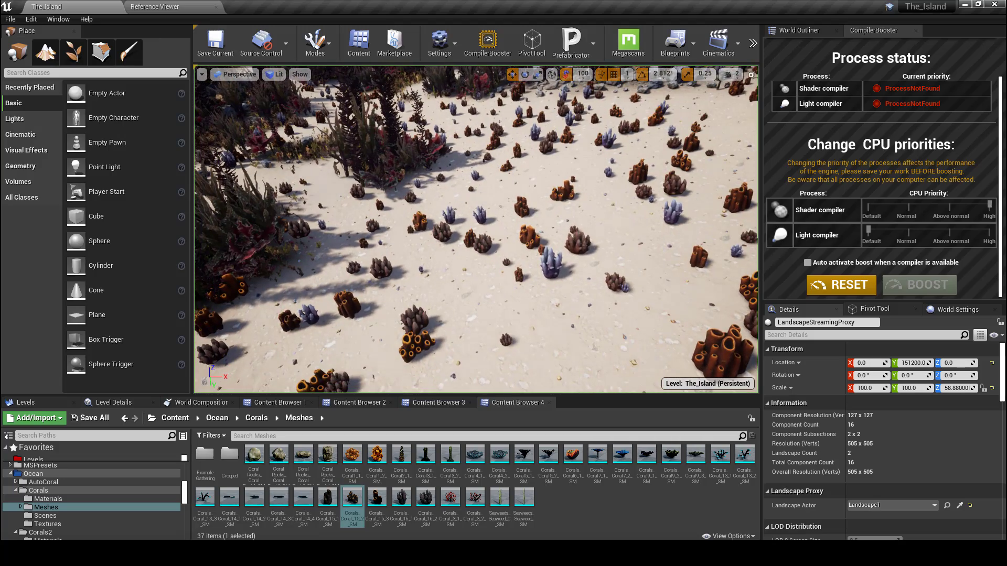
pyautogui.press('F11')
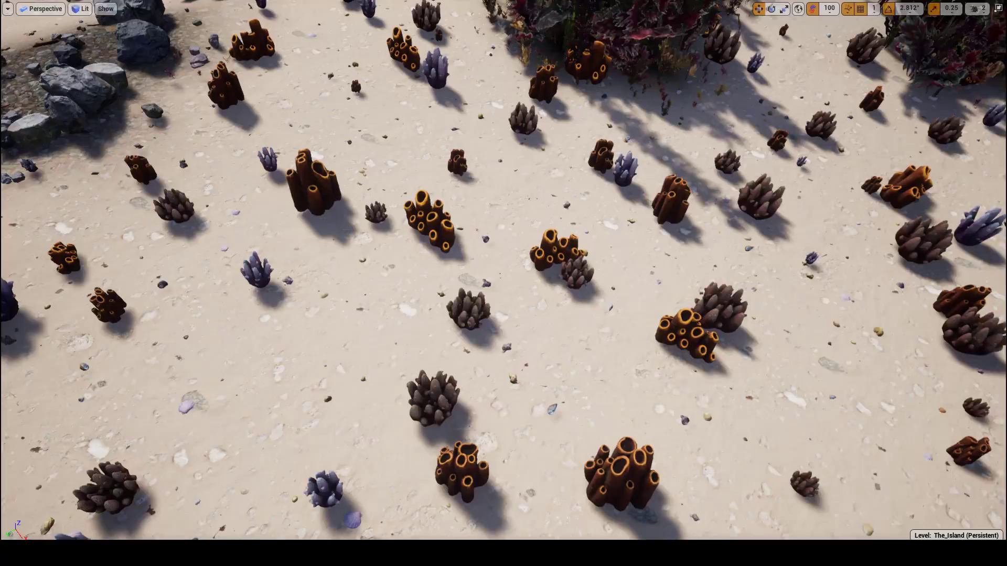
pyautogui.moveTo(418, 190); pyautogui.dragTo(660, 102, button='right')
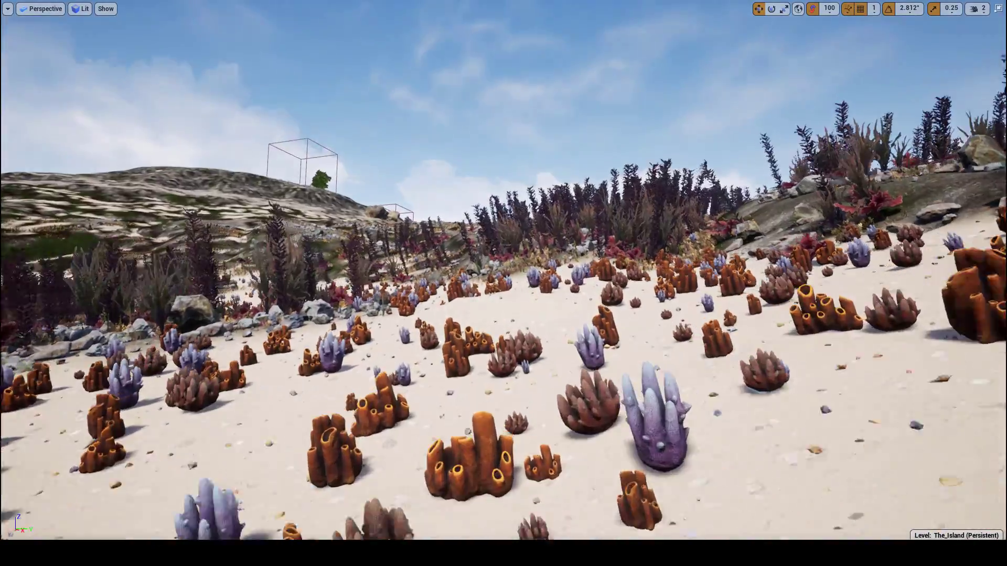
pyautogui.moveTo(451, 127); pyautogui.dragTo(461, 127, button='right')
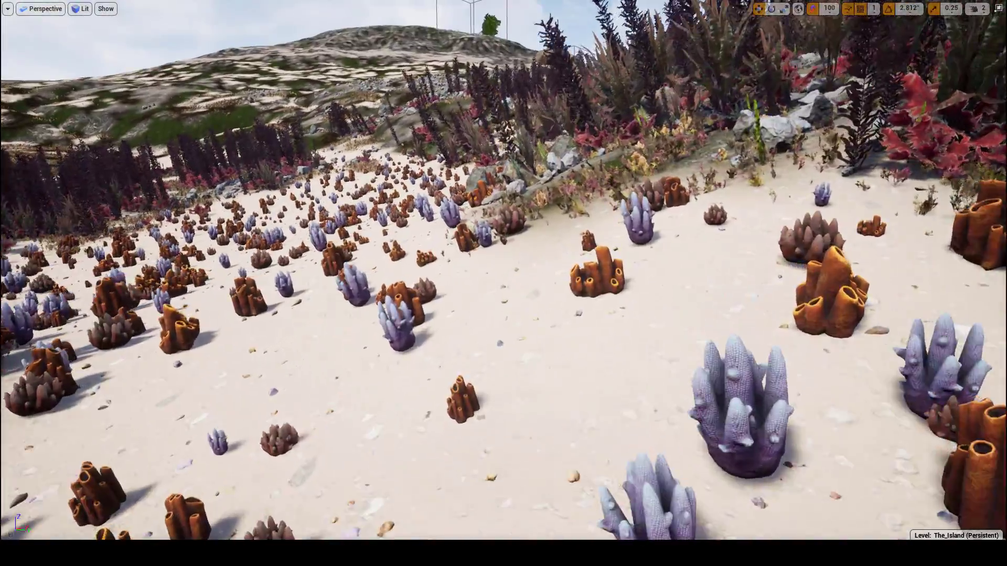
pyautogui.press('w')
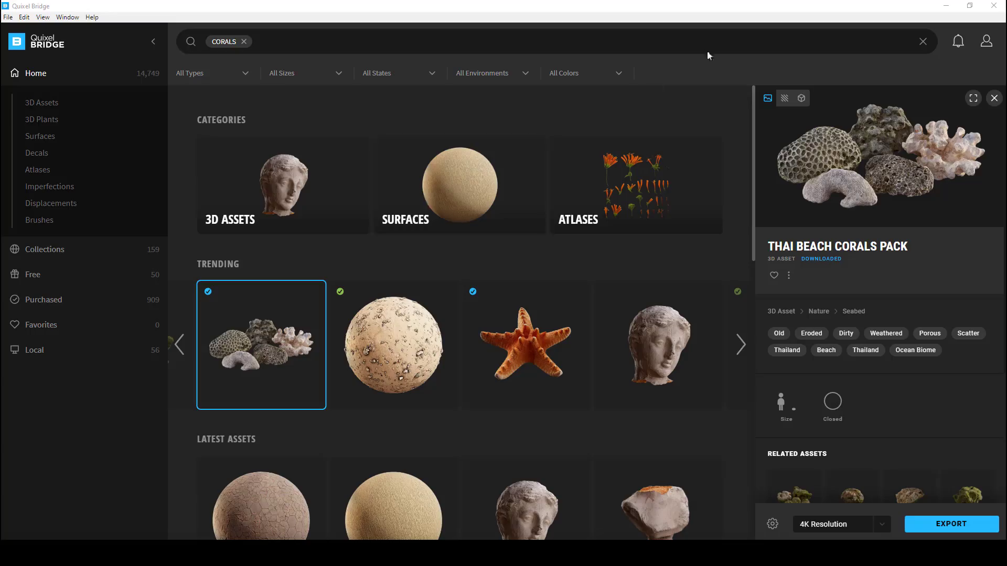
# Export the mossy Thai Beach Corals Pack to Unreal Engine at 4K resolution and switch back to the The_Island Unreal Editor
pyautogui.click(183, 347)
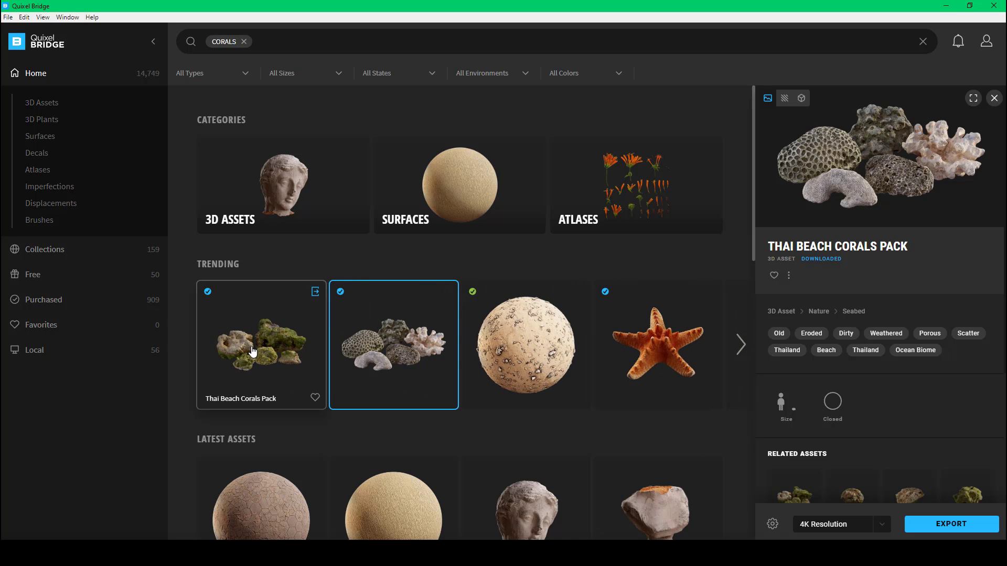
pyautogui.click(276, 356)
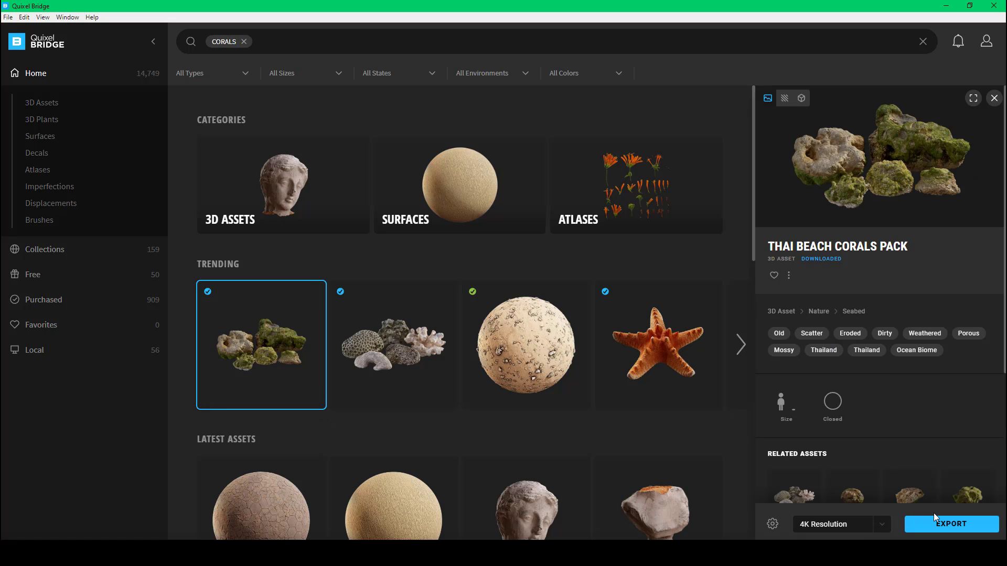
pyautogui.click(936, 526)
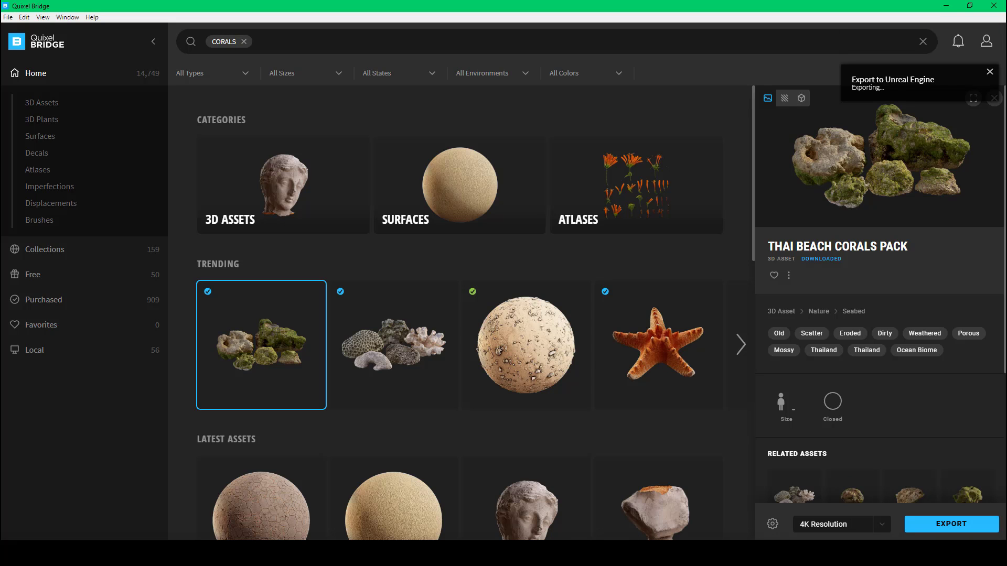
pyautogui.moveTo(501, 553)
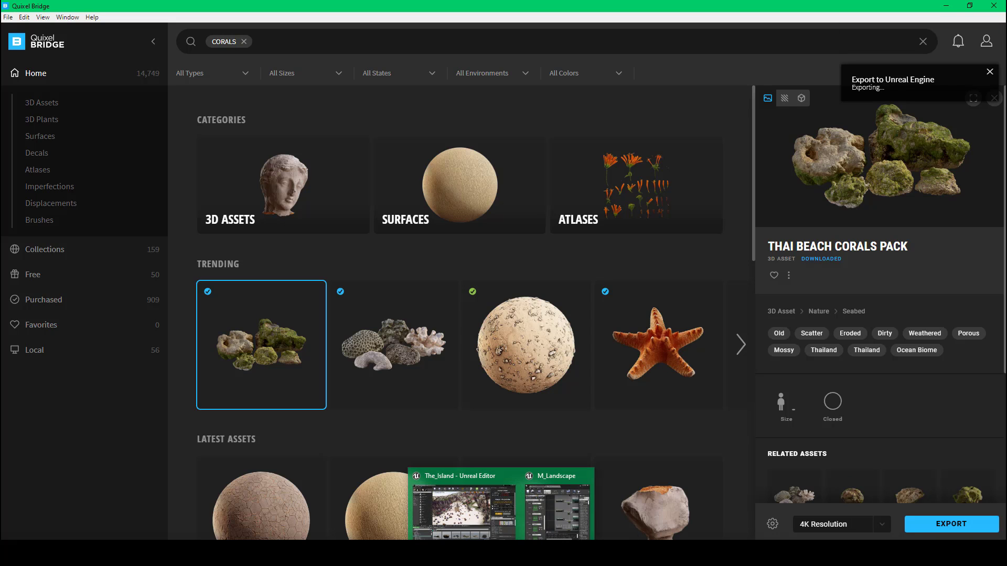
pyautogui.click(496, 498)
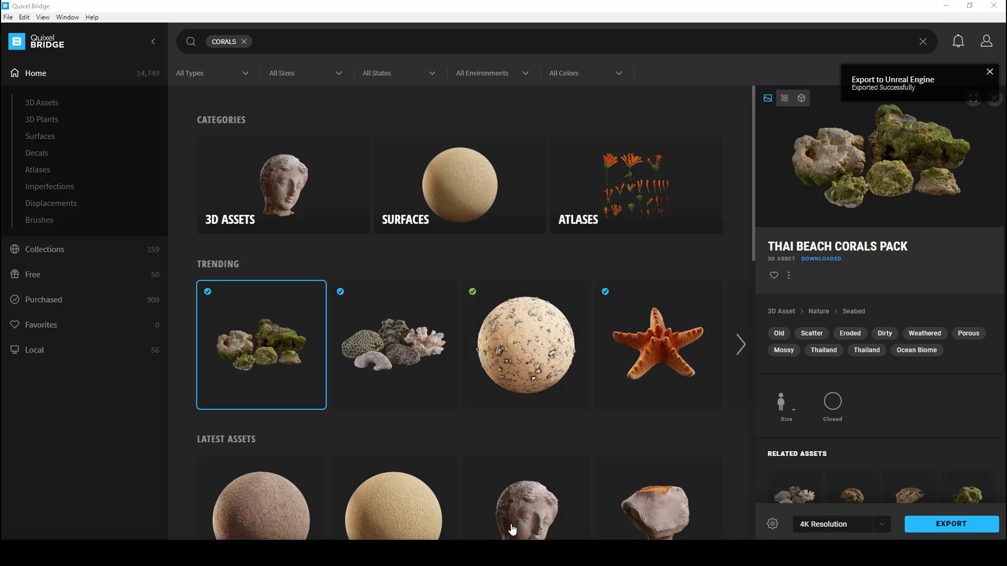
pyautogui.moveTo(501, 554)
pyautogui.click(492, 508)
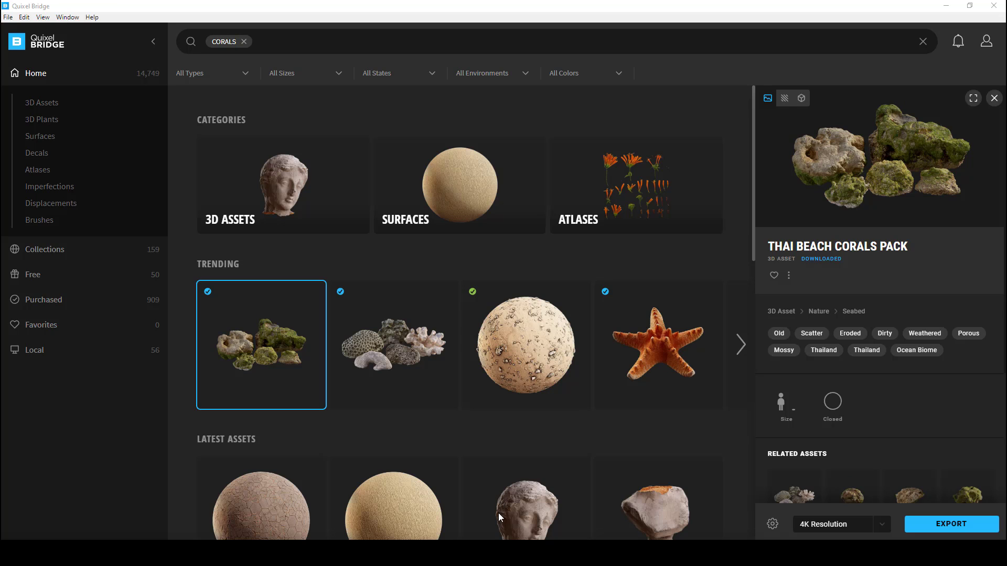
pyautogui.hotkey('alt', 'Tab')
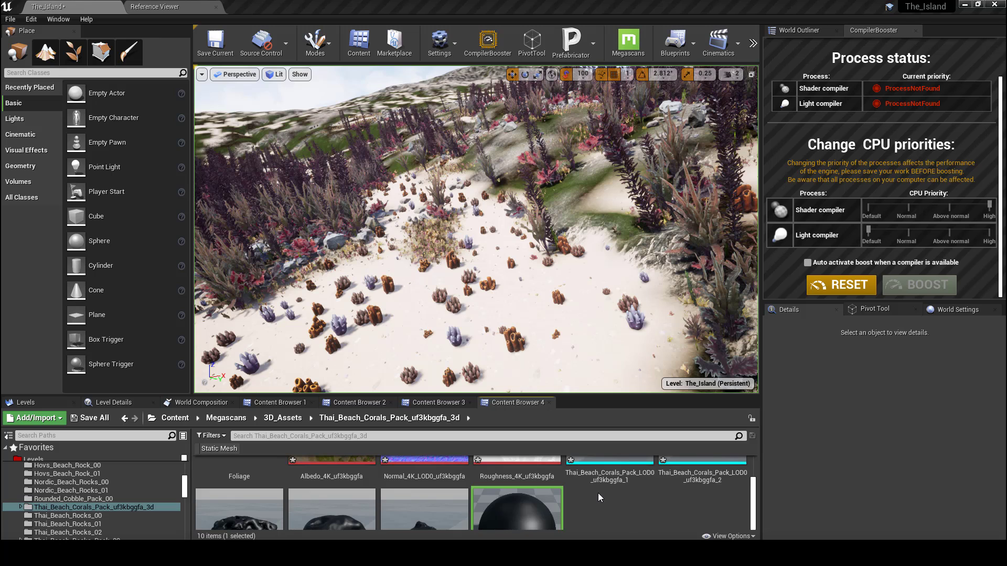
# Open the material instance of the imported Thai_Beach_Corals_Pack, then its parent material MS_DefaultMaterial
pyautogui.scroll(1, 597, 493)
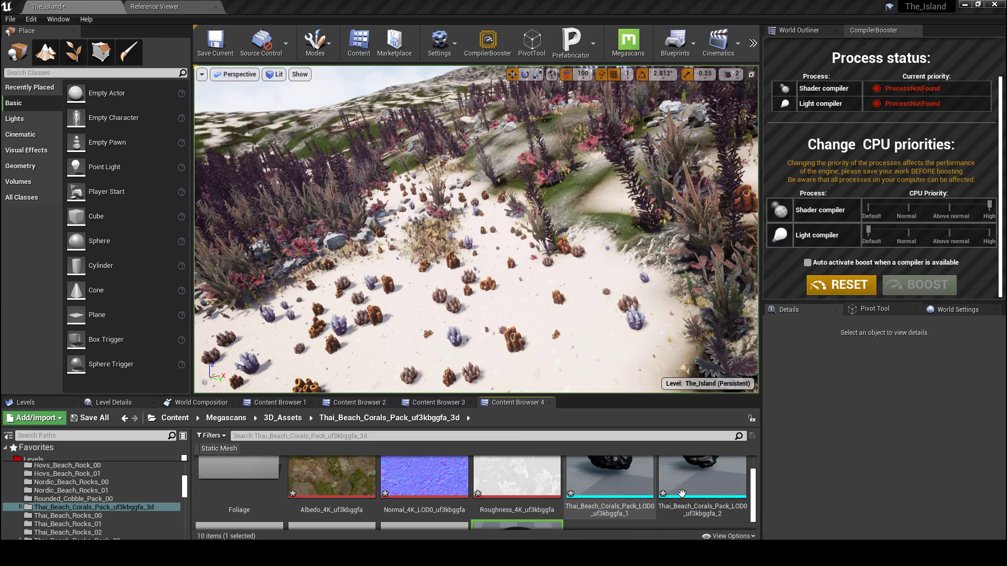
pyautogui.scroll(-1, 511, 499)
pyautogui.doubleClick(511, 499)
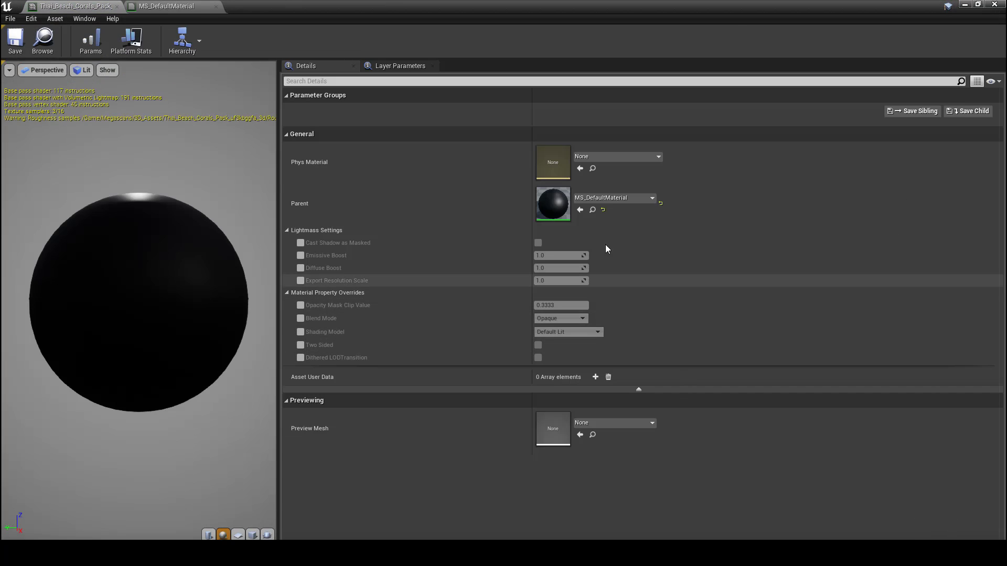
pyautogui.doubleClick(543, 210)
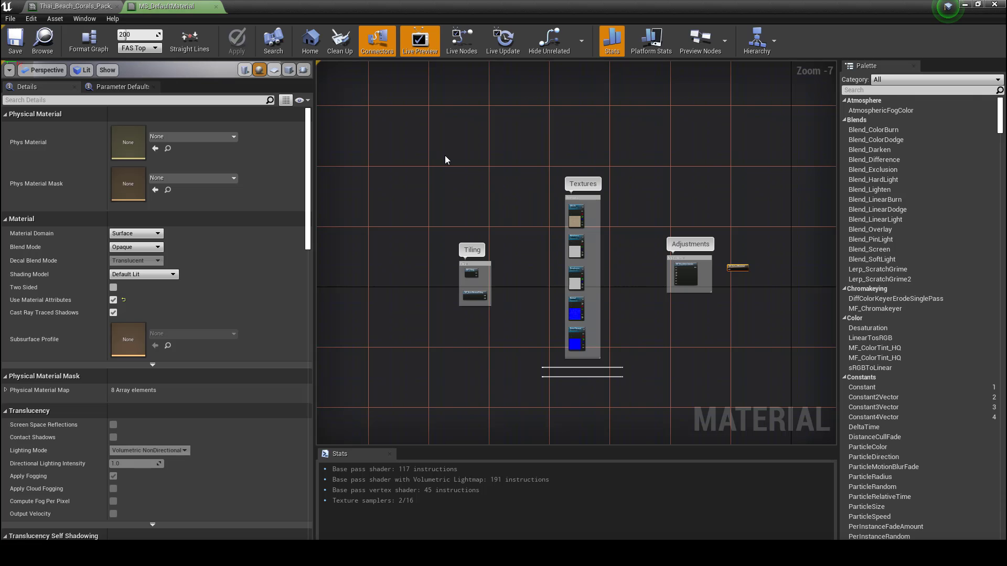
# Connect the Result of MF_MapAdjustments to the Material Attributes input of the MS_DefaultMaterial output node
pyautogui.scroll(2, 599, 277)
pyautogui.moveTo(676, 298); pyautogui.dragTo(483, 261, button='right')
pyautogui.scroll(3, 644, 227)
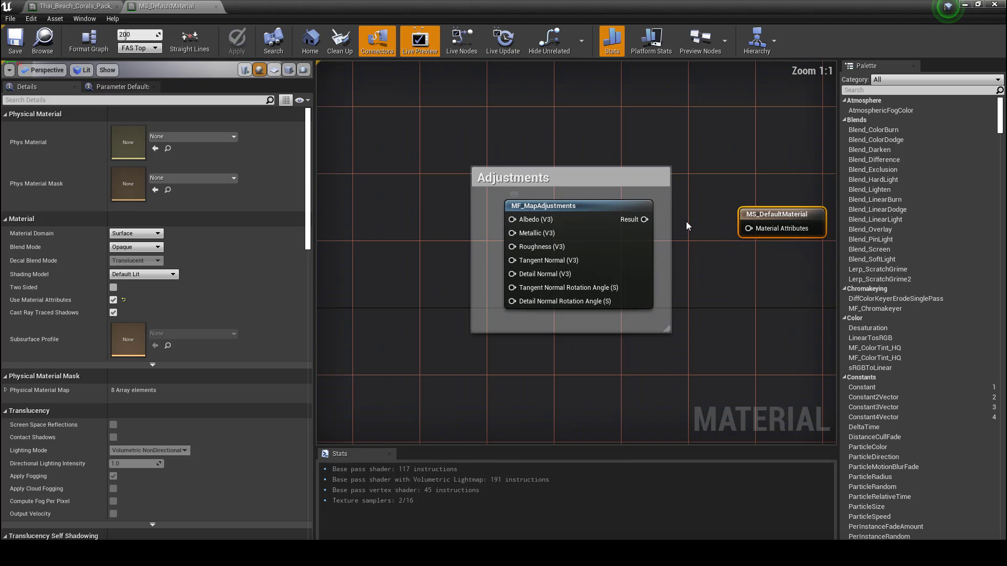
pyautogui.scroll(1, 619, 247)
pyautogui.moveTo(590, 244); pyautogui.dragTo(695, 253)
# Connect the RGB outputs of the Albedo, Metalness and Roughness textures to the Albedo, Metallic and Roughness inputs of MF_MapAdjustments
pyautogui.moveTo(659, 292); pyautogui.dragTo(835, 257, button='right')
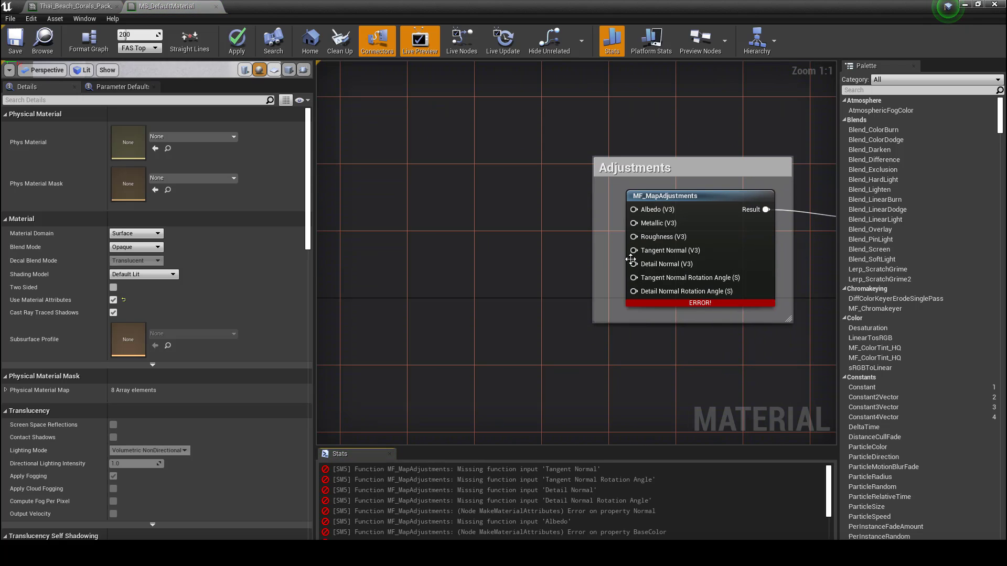
pyautogui.scroll(-3, 565, 268)
pyautogui.moveTo(509, 272); pyautogui.dragTo(574, 436, button='right')
pyautogui.moveTo(445, 209); pyautogui.dragTo(706, 378)
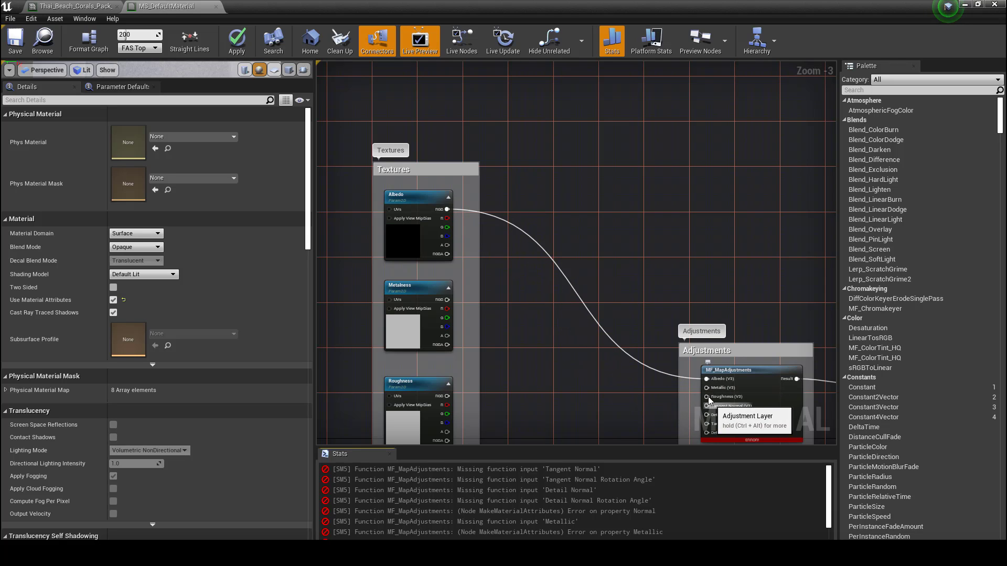
pyautogui.click(726, 370)
pyautogui.moveTo(622, 383); pyautogui.dragTo(446, 300)
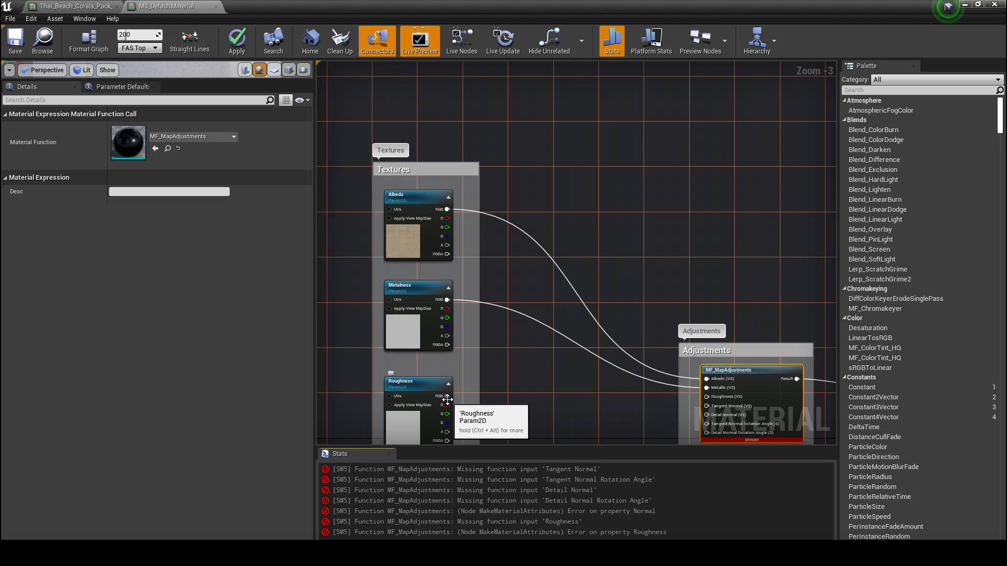
pyautogui.moveTo(446, 395); pyautogui.dragTo(707, 397)
# Connect the RGB outputs of the Normal and Detail Normal textures to the Tangent Normal and Detail Normal inputs of MF_MapAdjustments
pyautogui.moveTo(659, 417); pyautogui.dragTo(649, 292, button='right')
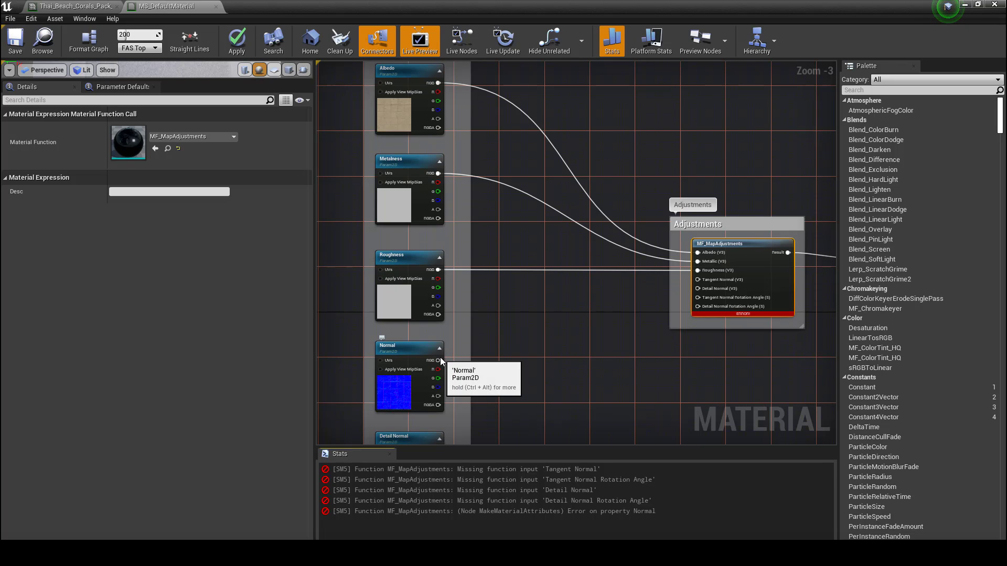
pyautogui.moveTo(439, 357); pyautogui.dragTo(439, 288)
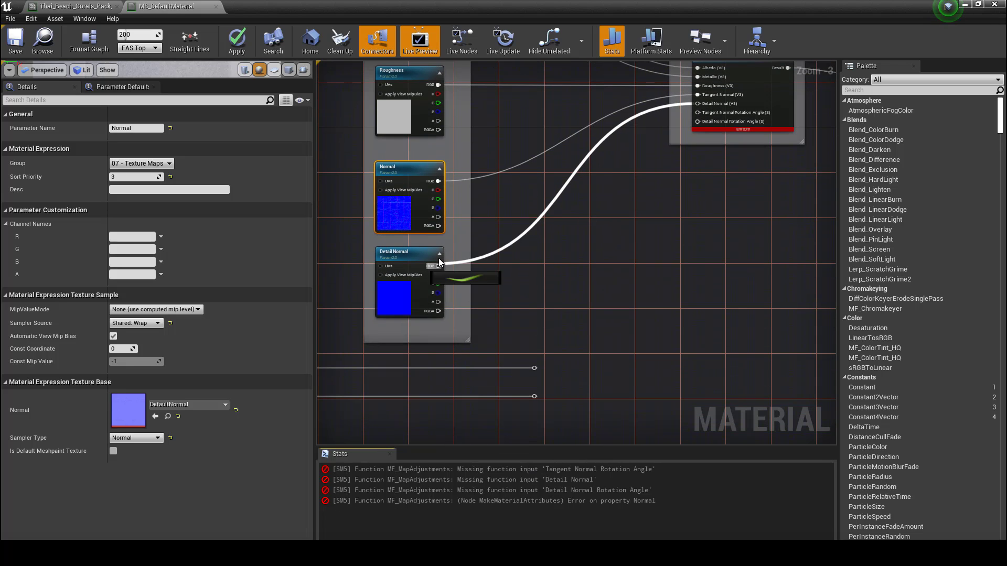
pyautogui.moveTo(495, 266); pyautogui.dragTo(536, 278, button='right')
# Connect MF_DetailNormalTiling's Result to the Normal texture's UVs and its Rotation Angle to the Detail Normal texture's UVs
pyautogui.moveTo(480, 231); pyautogui.dragTo(527, 338, button='right')
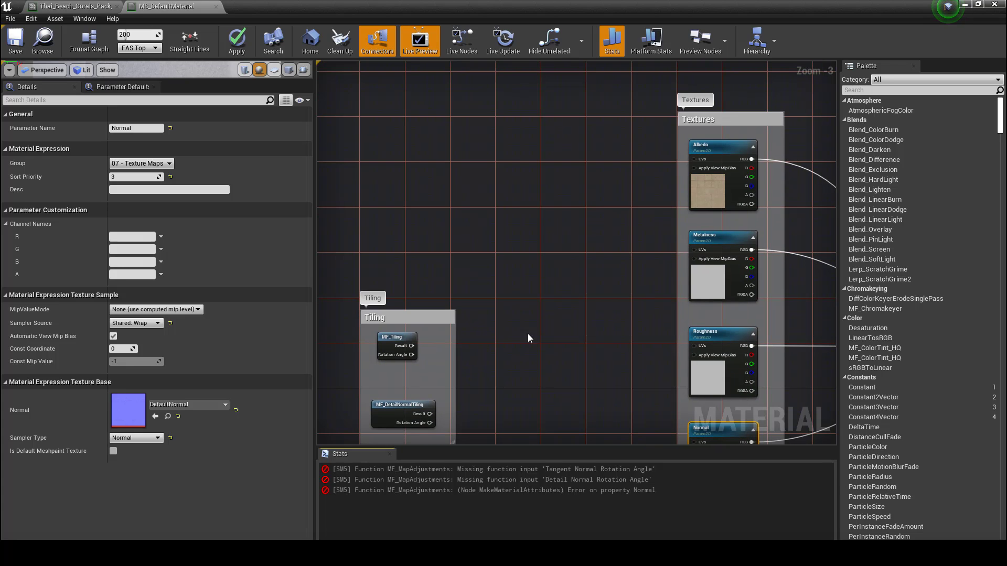
pyautogui.scroll(1, 476, 375)
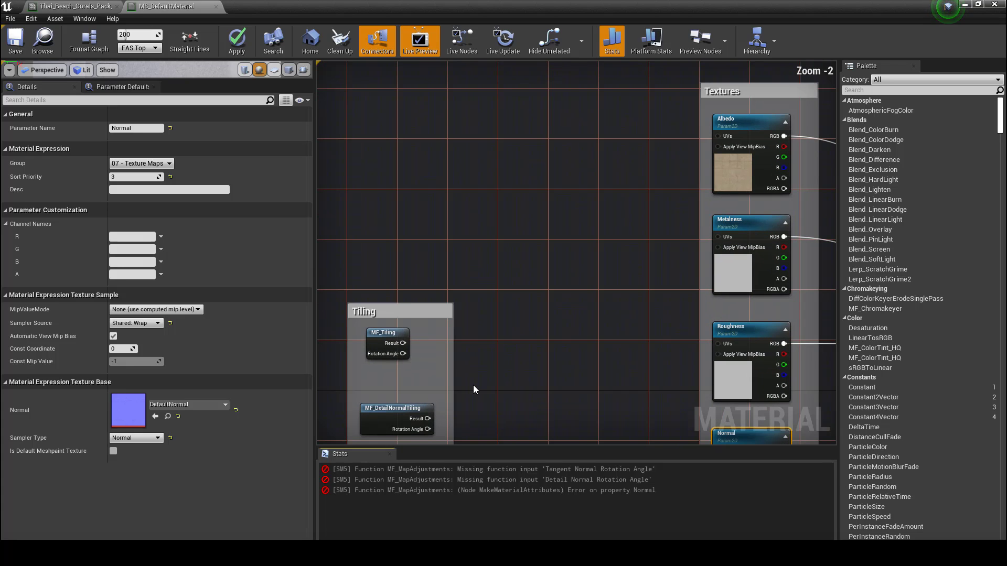
pyautogui.moveTo(492, 377); pyautogui.dragTo(532, 210, button='right')
pyautogui.moveTo(623, 289); pyautogui.dragTo(590, 265, button='right')
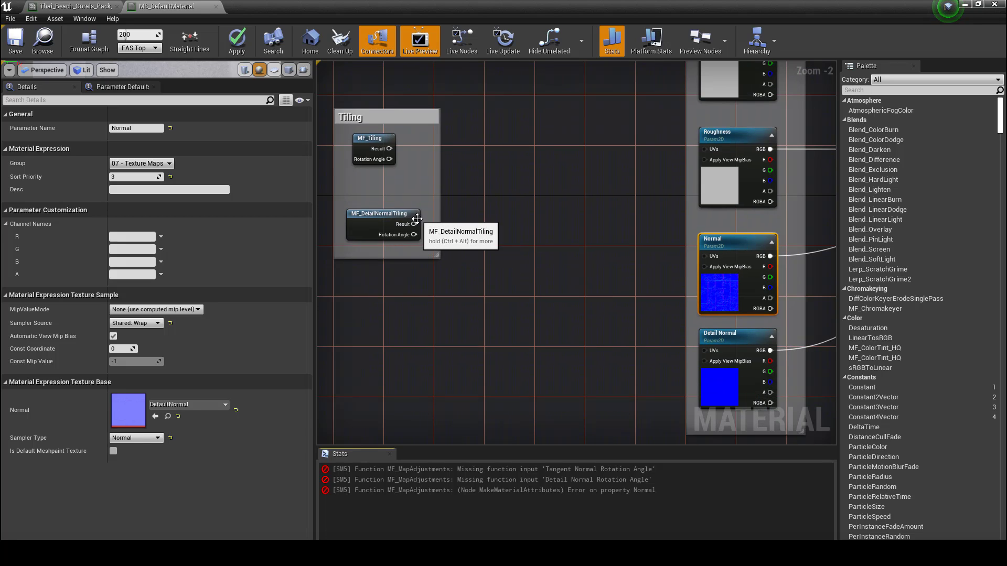
pyautogui.moveTo(409, 230); pyautogui.dragTo(603, 242)
pyautogui.moveTo(477, 237); pyautogui.dragTo(703, 256)
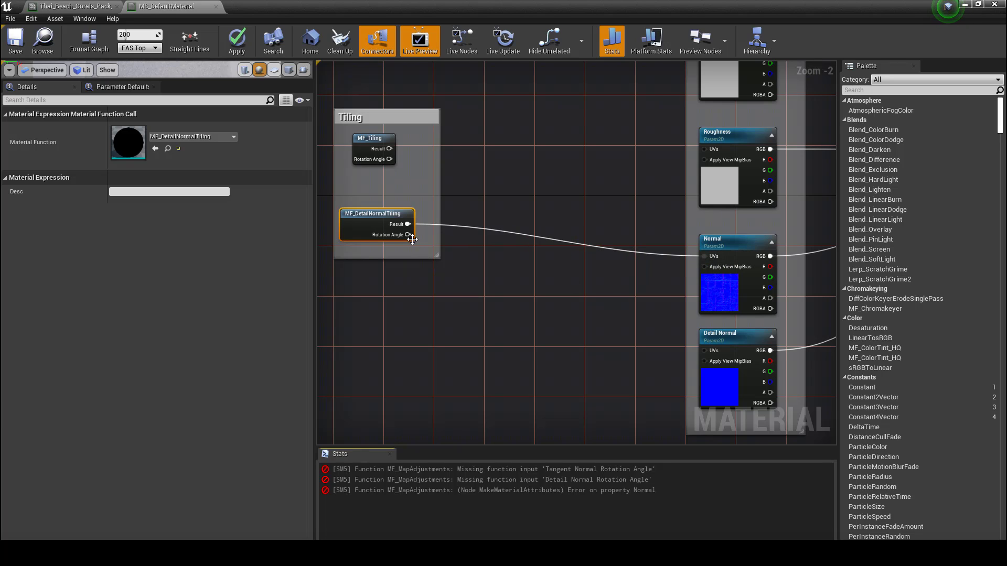
pyautogui.moveTo(408, 235); pyautogui.dragTo(705, 350)
pyautogui.moveTo(665, 244); pyautogui.dragTo(664, 382, button='right')
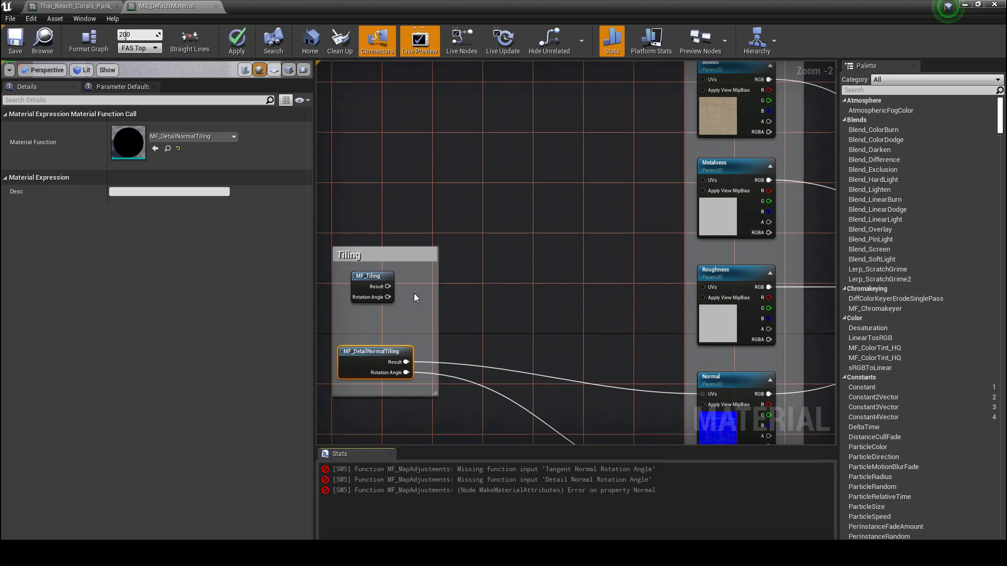
pyautogui.moveTo(413, 297); pyautogui.dragTo(470, 381, button='right')
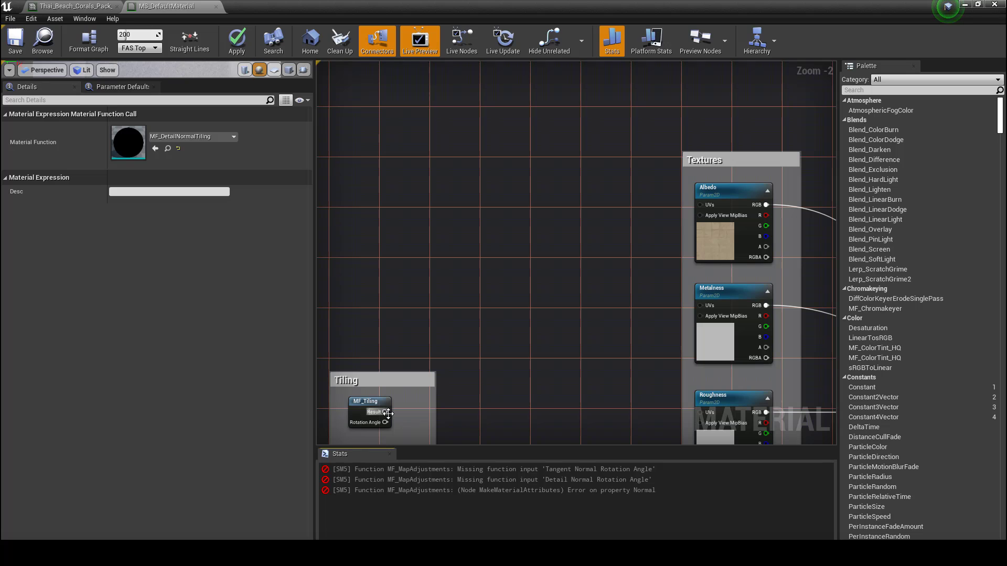
pyautogui.moveTo(593, 382); pyautogui.dragTo(589, 326, button='right')
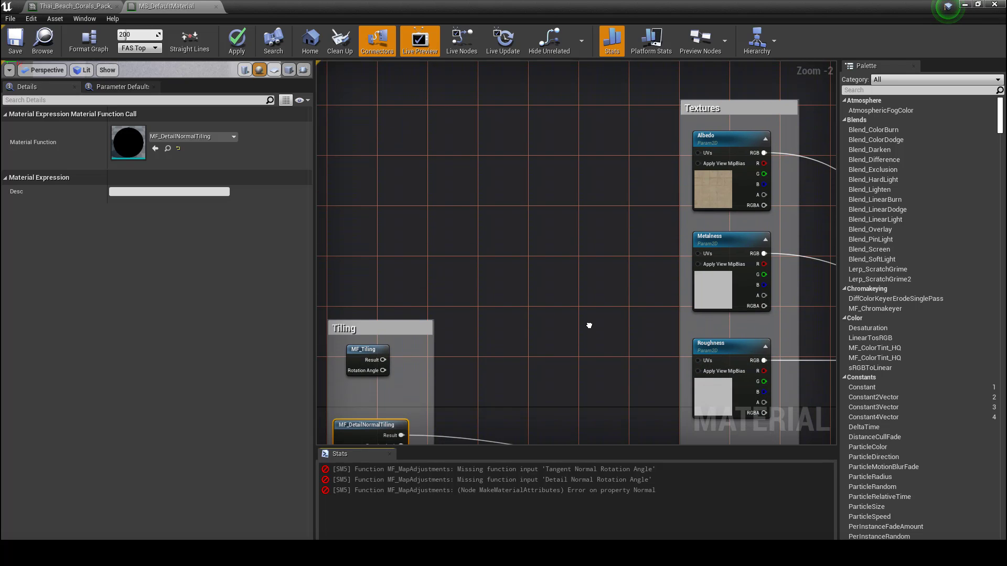
pyautogui.scroll(-2, 595, 327)
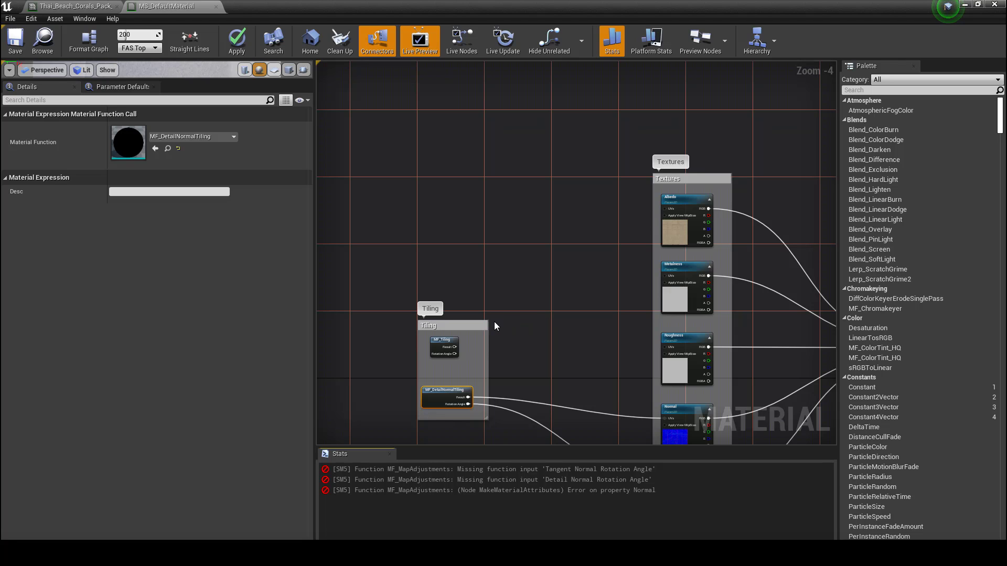
pyautogui.moveTo(525, 355); pyautogui.dragTo(537, 219, button='right')
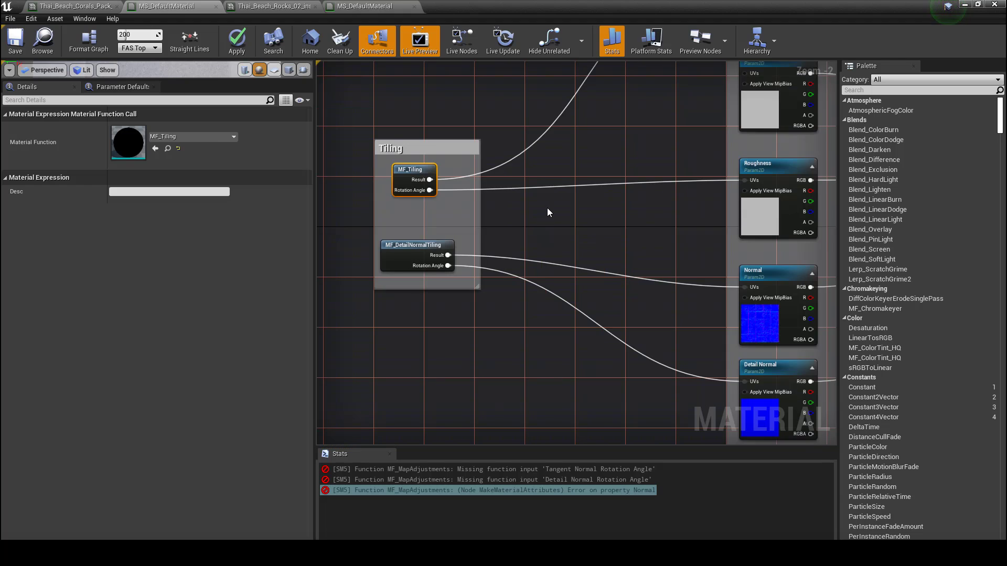
# Disconnect the Rotation Angle outputs of MF_Tiling and MF_DetailNormalTiling from the Roughness and Detail Normal UVs
pyautogui.scroll(2, 492, 230)
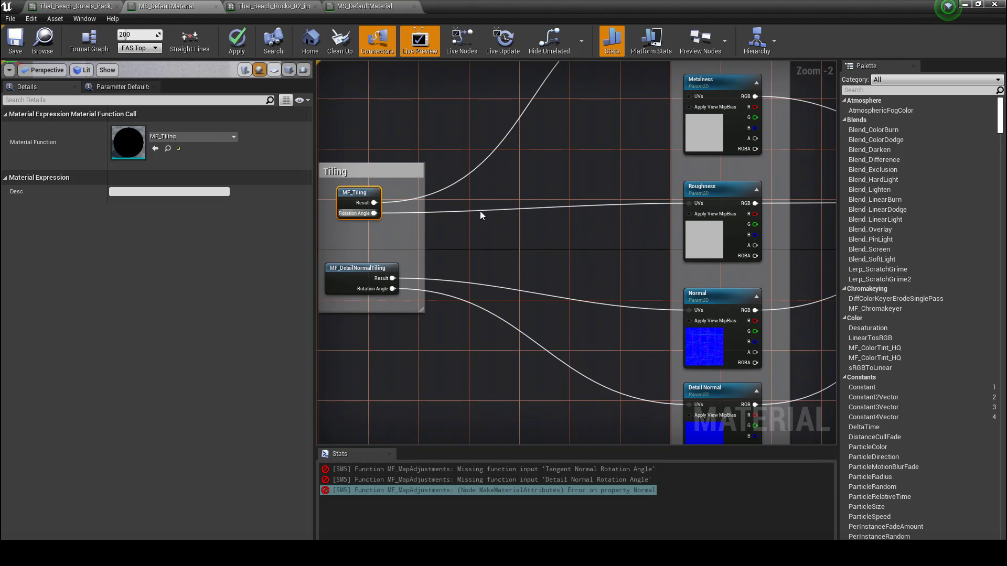
pyautogui.keyDown('ctrl'); pyautogui.click(479, 211); pyautogui.keyUp('ctrl')
pyautogui.click(461, 302)
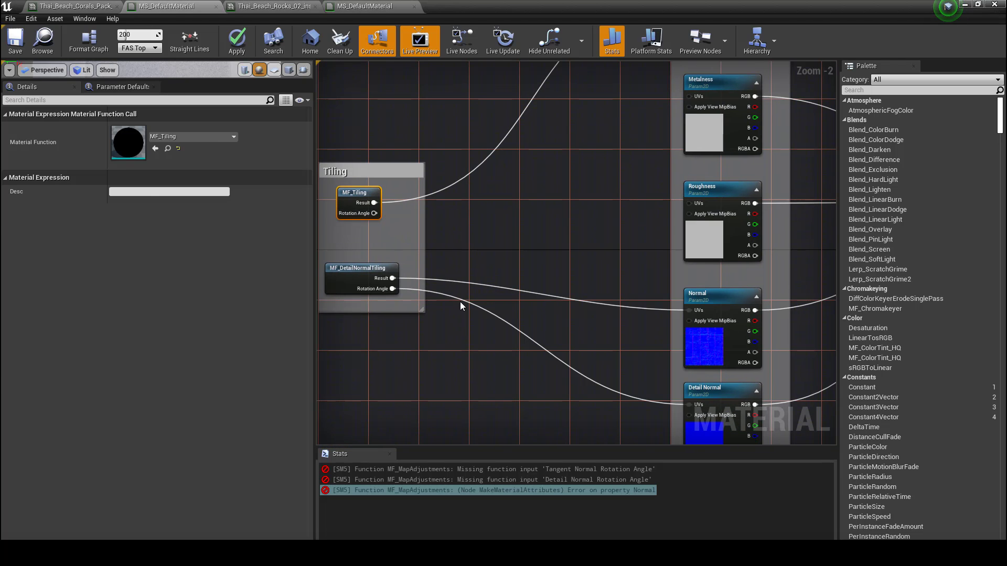
pyautogui.keyDown('ctrl'); pyautogui.moveTo(460, 302); pyautogui.dragTo(461, 297); pyautogui.keyUp('ctrl')
pyautogui.click(457, 254)
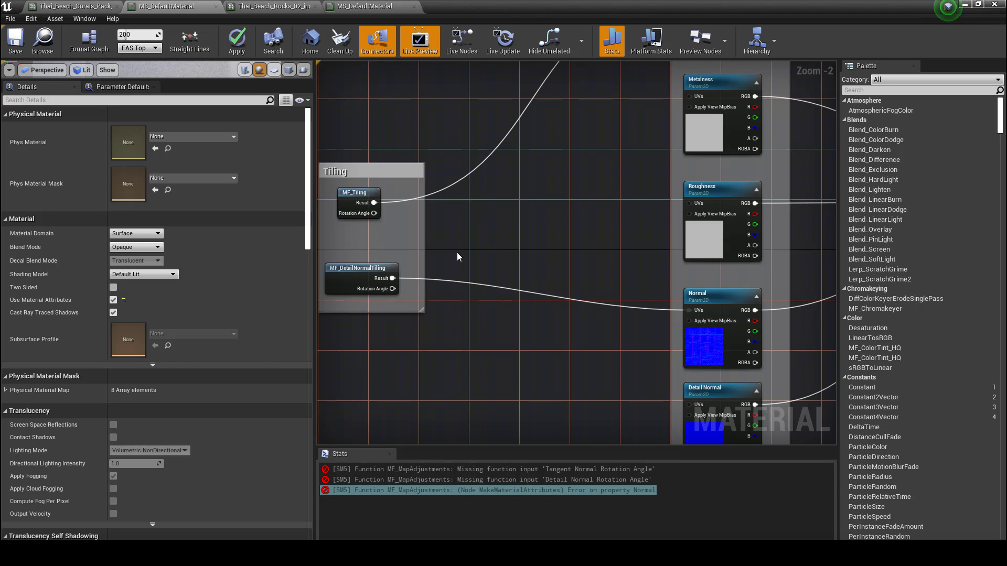
# Connect MF_Tiling's Result to the UVs of Metalness, Roughness and Normal, and MF_DetailNormalTiling's Result to the Detail Normal texture's UVs
pyautogui.moveTo(466, 186); pyautogui.dragTo(464, 309, button='right')
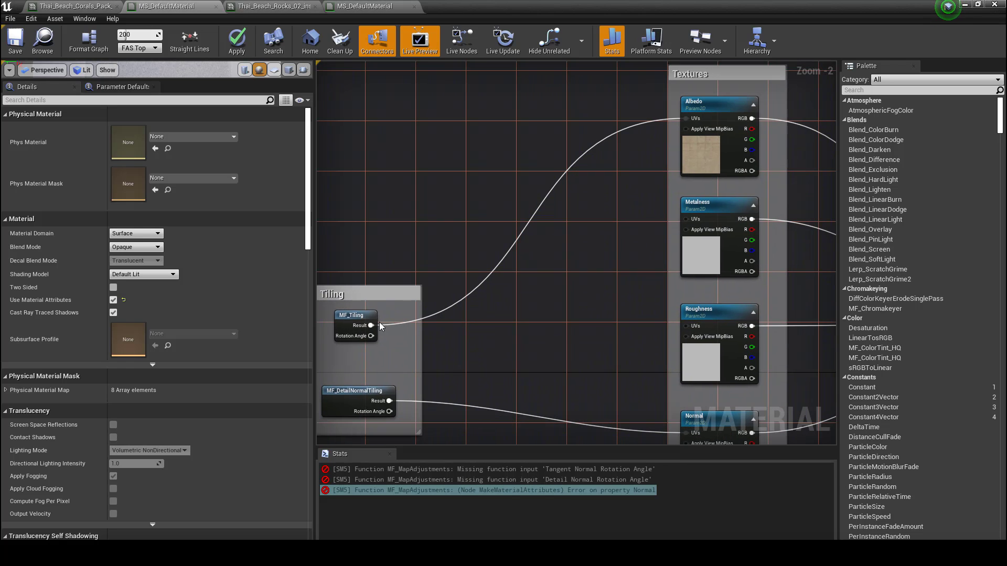
pyautogui.moveTo(370, 326); pyautogui.dragTo(686, 219)
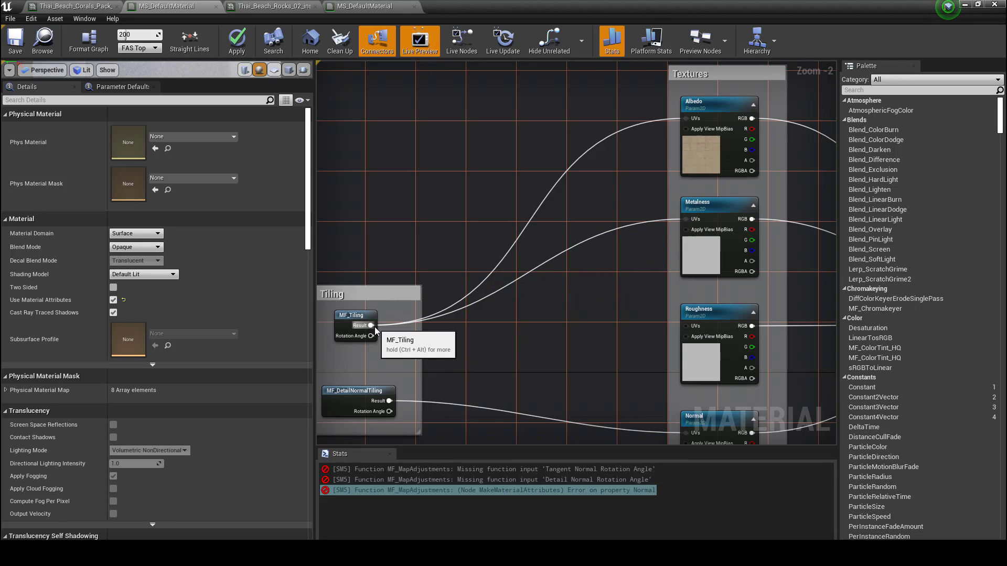
pyautogui.moveTo(371, 326); pyautogui.dragTo(686, 326)
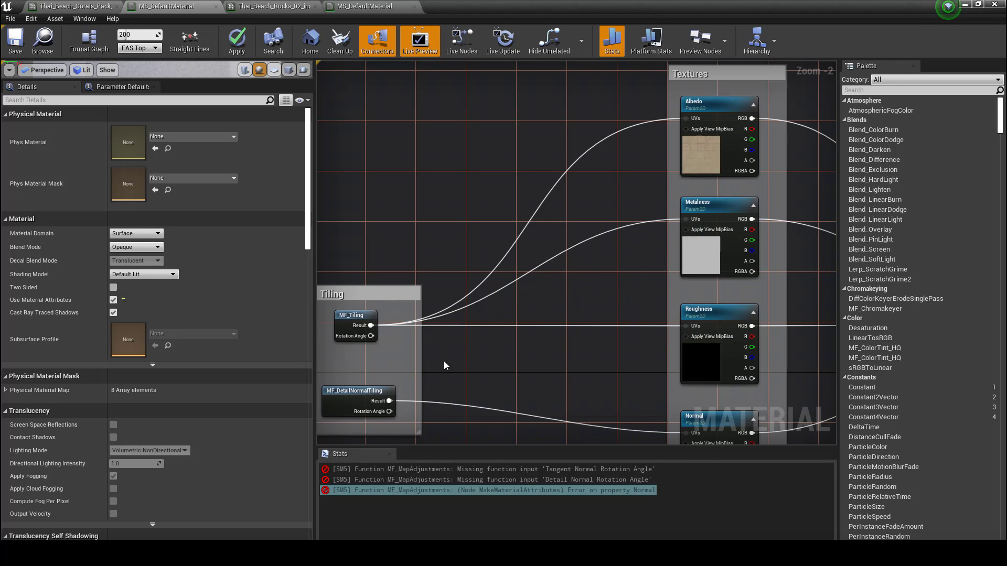
pyautogui.moveTo(371, 325); pyautogui.dragTo(685, 368)
pyautogui.moveTo(457, 373); pyautogui.dragTo(433, 259, button='right')
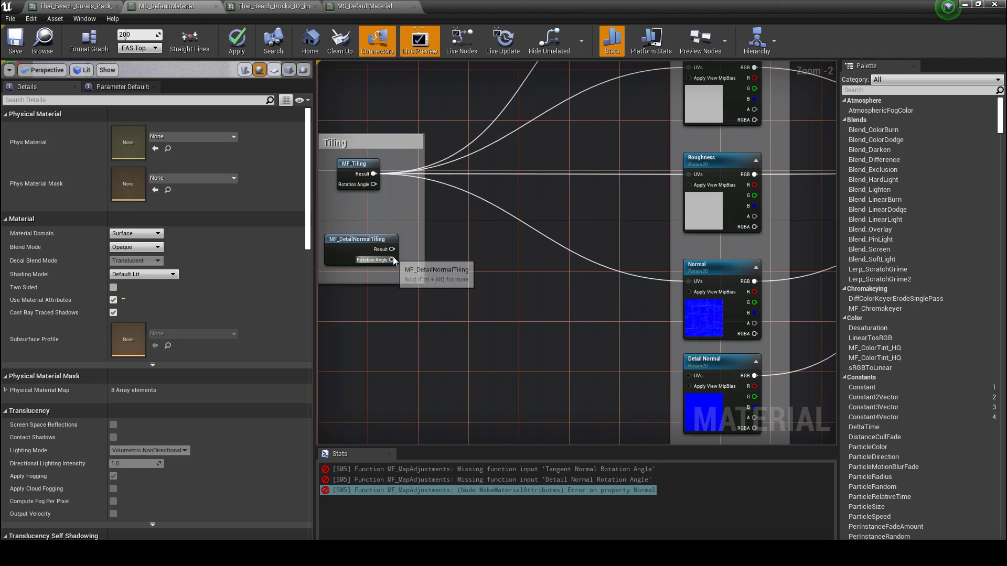
pyautogui.moveTo(392, 248); pyautogui.dragTo(687, 377)
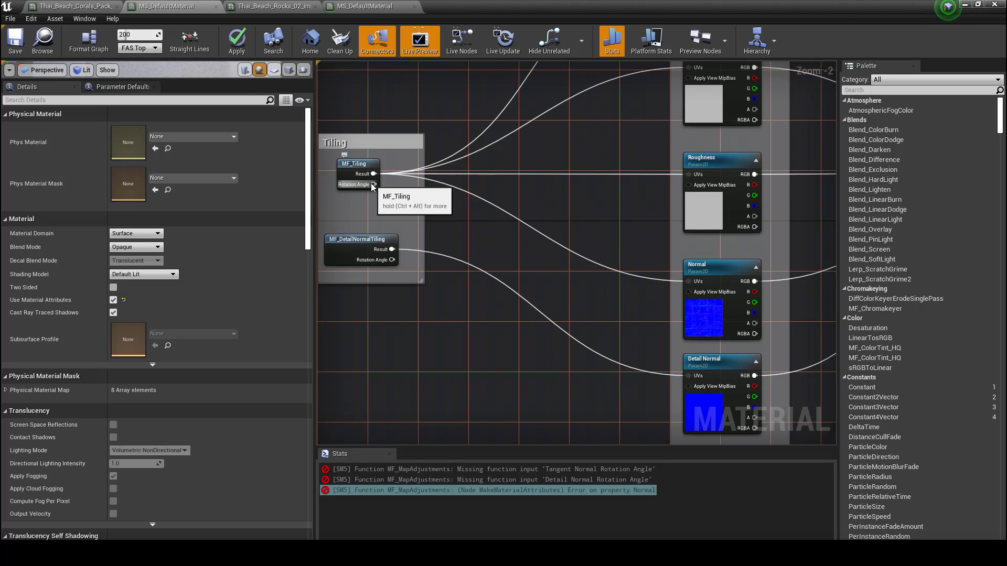
# Connect MF_Tiling's Rotation Angle output to the Tangent Normal Rotation Angle input of MF_MapAdjustments
pyautogui.moveTo(374, 185); pyautogui.dragTo(584, 209)
pyautogui.scroll(-3, 443, 313)
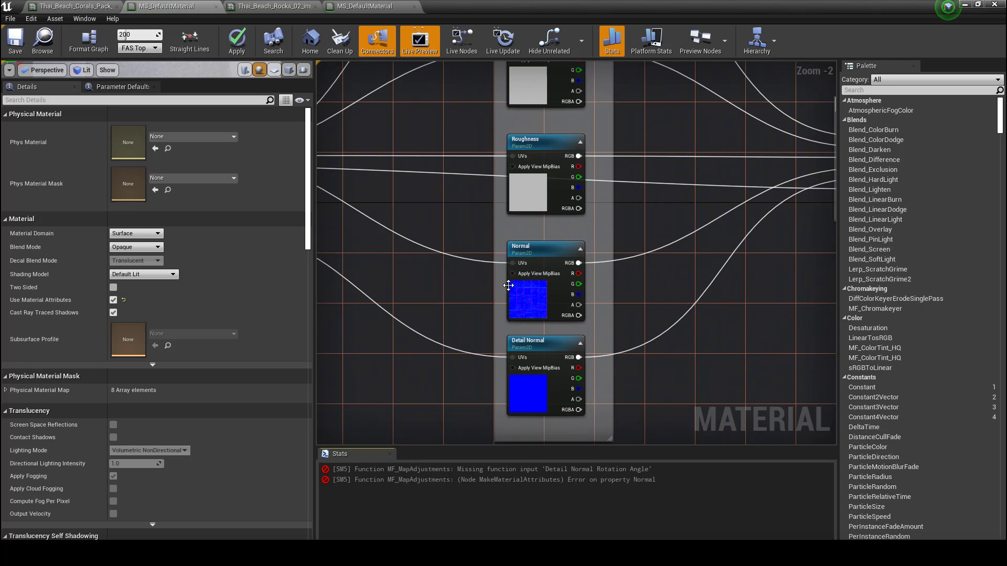
pyautogui.moveTo(444, 315); pyautogui.dragTo(460, 320, button='right')
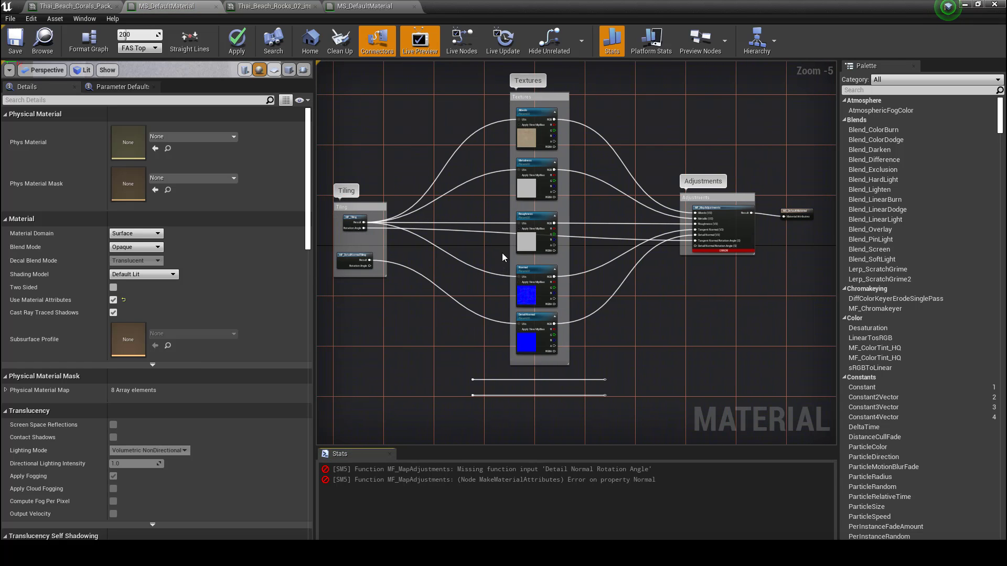
# Disconnect MF_Tiling's Rotation Angle from MF_MapAdjustments and connect it to the start of the upper reroute line below the Textures group
pyautogui.rightClick(488, 231)
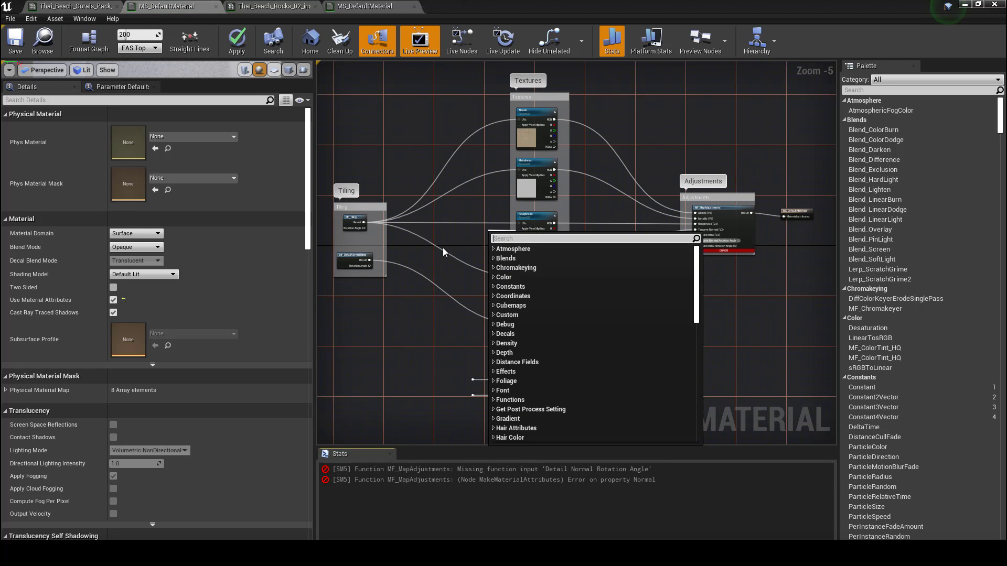
pyautogui.click(365, 231)
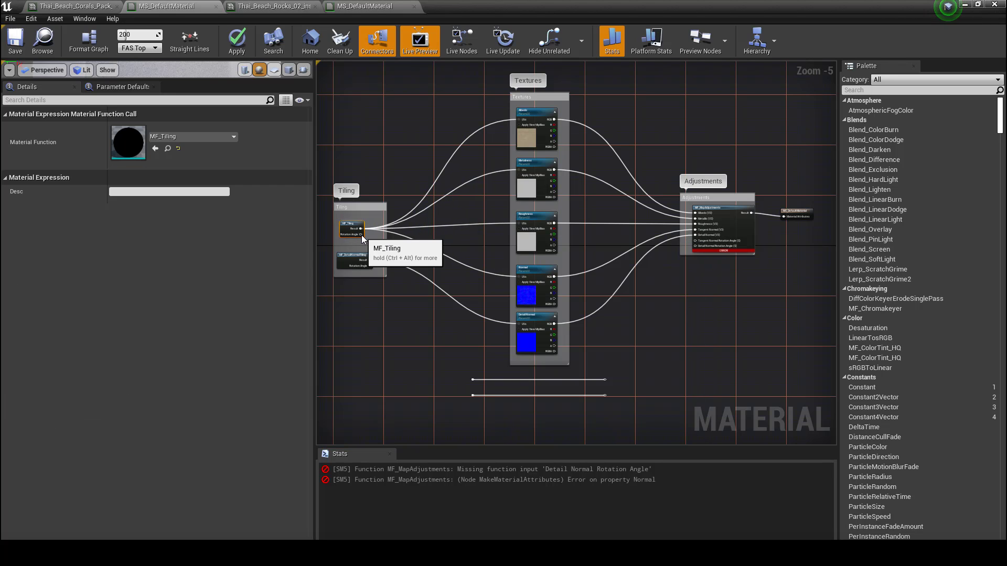
pyautogui.scroll(3, 365, 234)
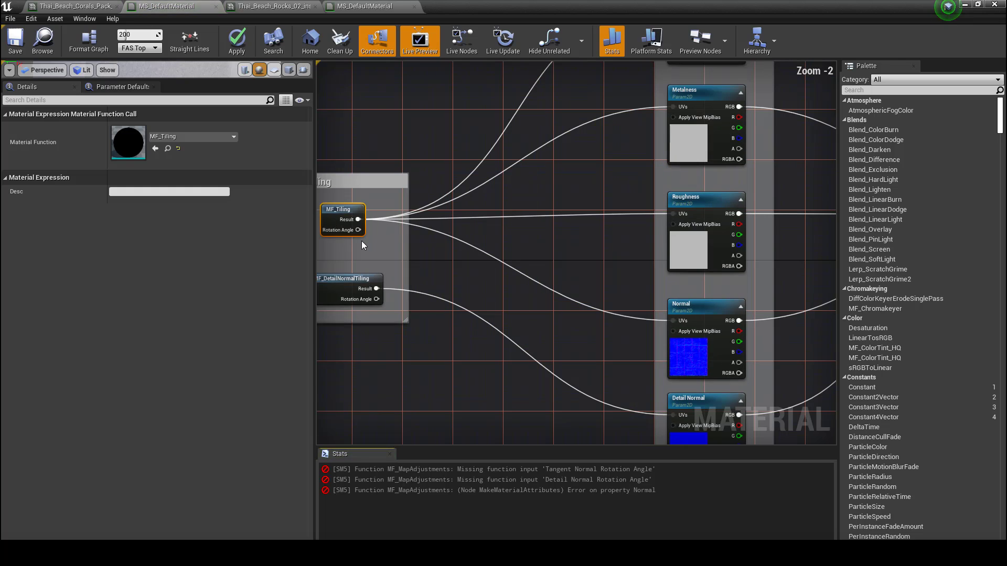
pyautogui.moveTo(358, 231); pyautogui.dragTo(580, 136)
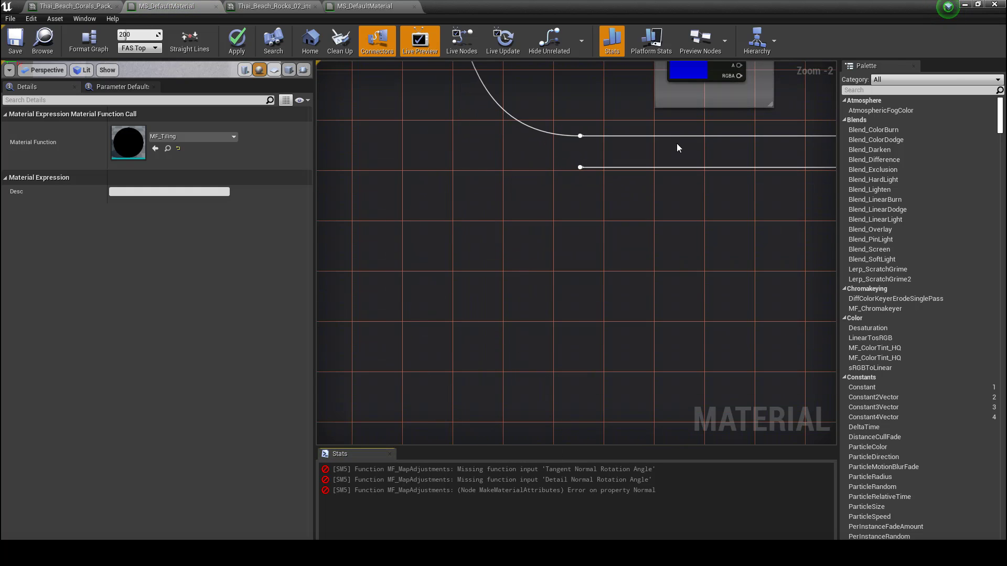
# Connect MF_DetailNormalTiling's Rotation Angle to the lower reroute line, and both lines to MF_MapAdjustments' Tangent Normal and Detail Normal Rotation Angle inputs
pyautogui.scroll(-1, 703, 165)
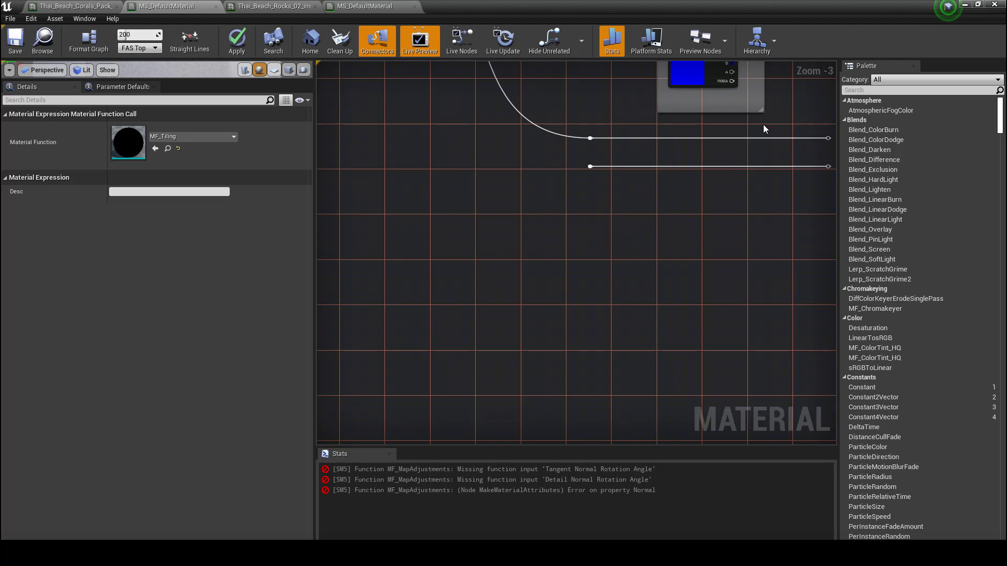
pyautogui.moveTo(693, 191); pyautogui.dragTo(693, 191)
pyautogui.scroll(-9, 771, 149)
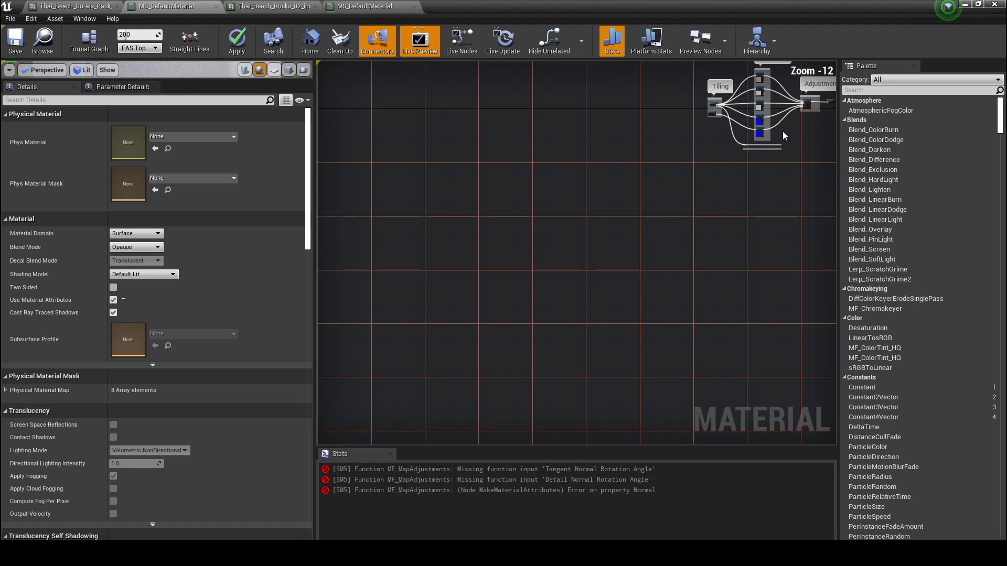
pyautogui.moveTo(782, 131); pyautogui.dragTo(685, 279, button='right')
pyautogui.scroll(9, 713, 198)
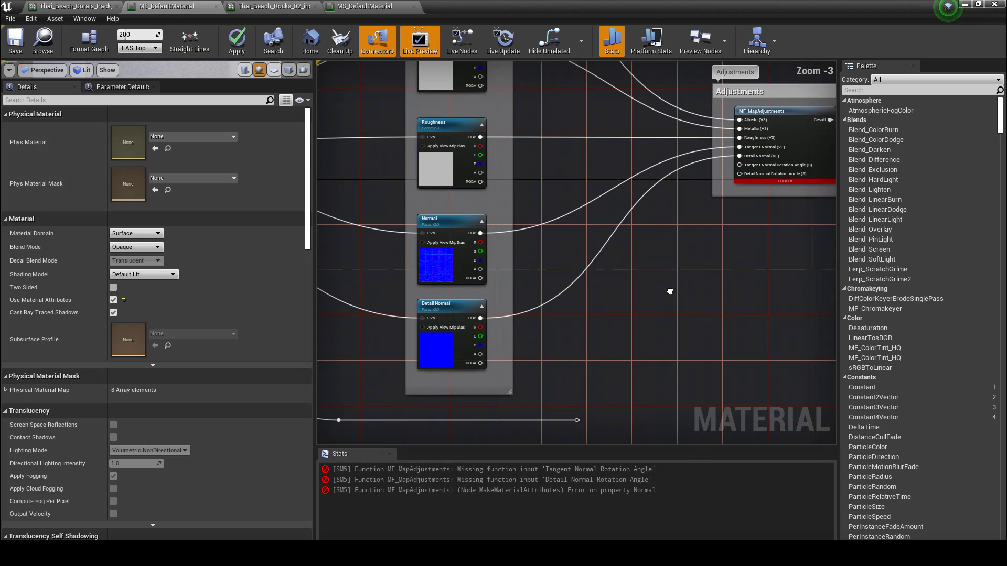
pyautogui.moveTo(577, 419); pyautogui.dragTo(576, 397)
pyautogui.moveTo(338, 397); pyautogui.dragTo(621, 164)
pyautogui.moveTo(639, 285); pyautogui.dragTo(310, 339, button='right')
pyautogui.scroll(-4, 615, 271)
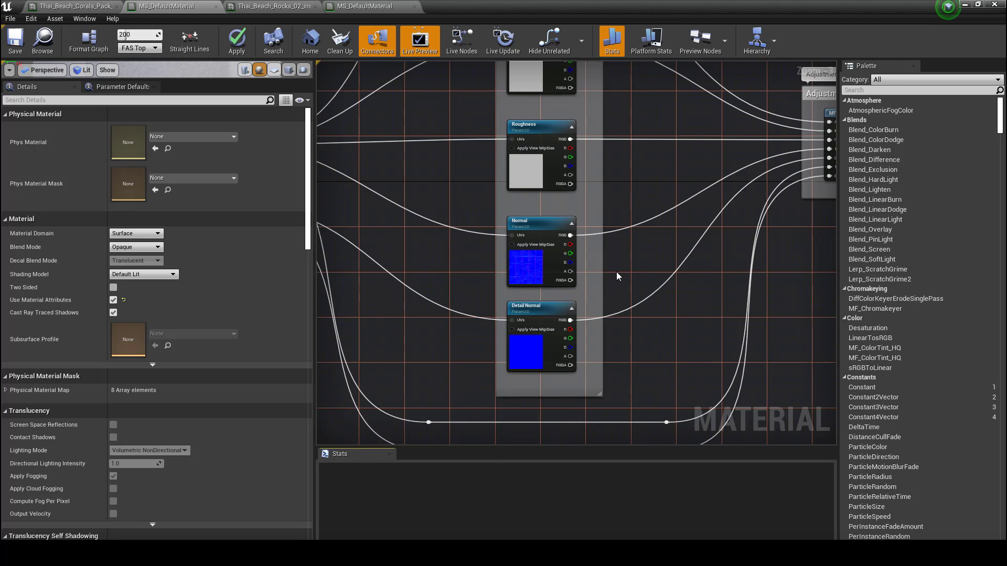
# Save MS_DefaultMaterial and check the preview of the Thai_Beach_Corals_Pack material instance
pyautogui.click(6, 48)
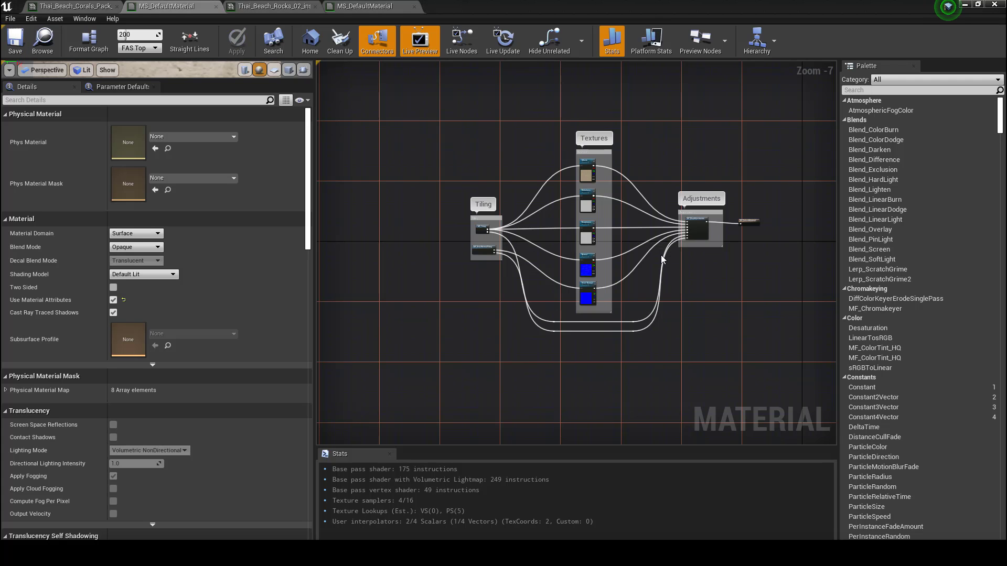
pyautogui.scroll(4, 574, 229)
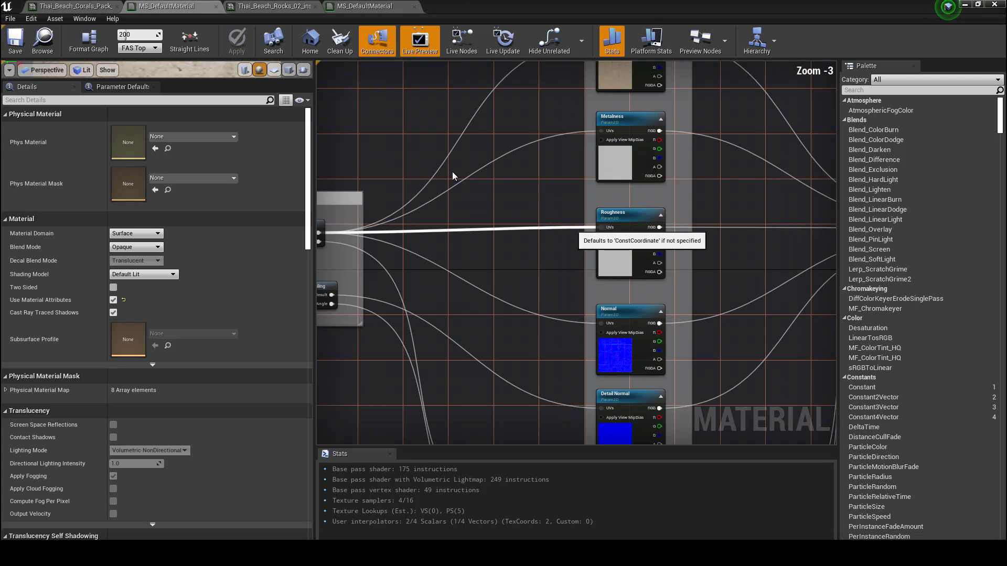
pyautogui.click(92, 5)
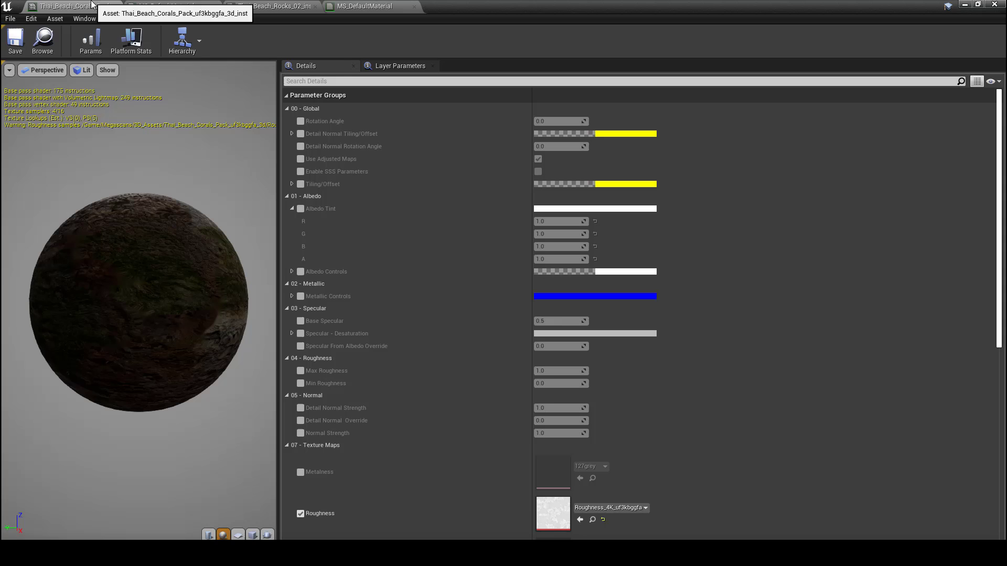
# Return to the level editor and open the Thai_Beach_Corals_Pack_uf3kbggfa_3d folder under Megascans/3D_Assets
pyautogui.click(965, 5)
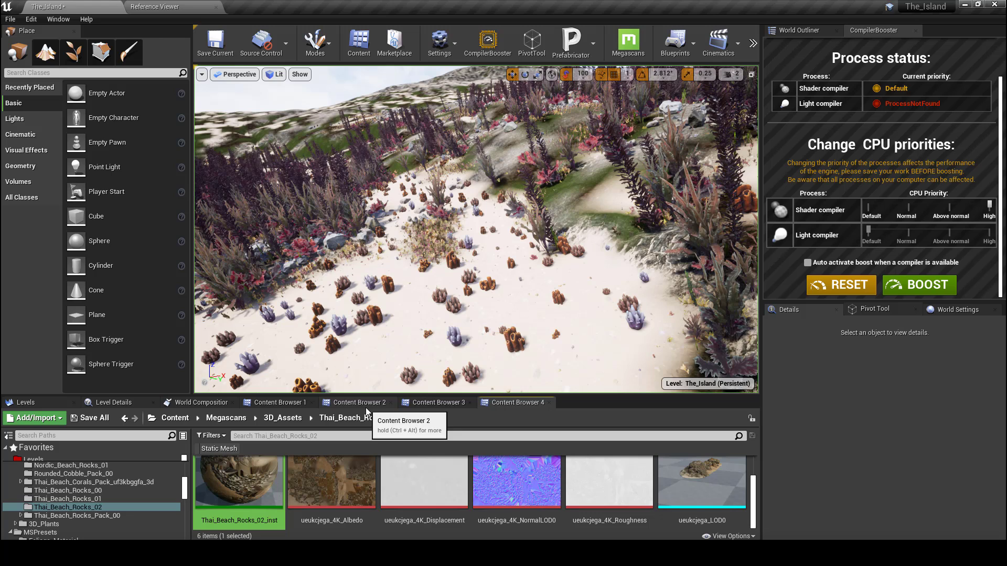
pyautogui.click(415, 402)
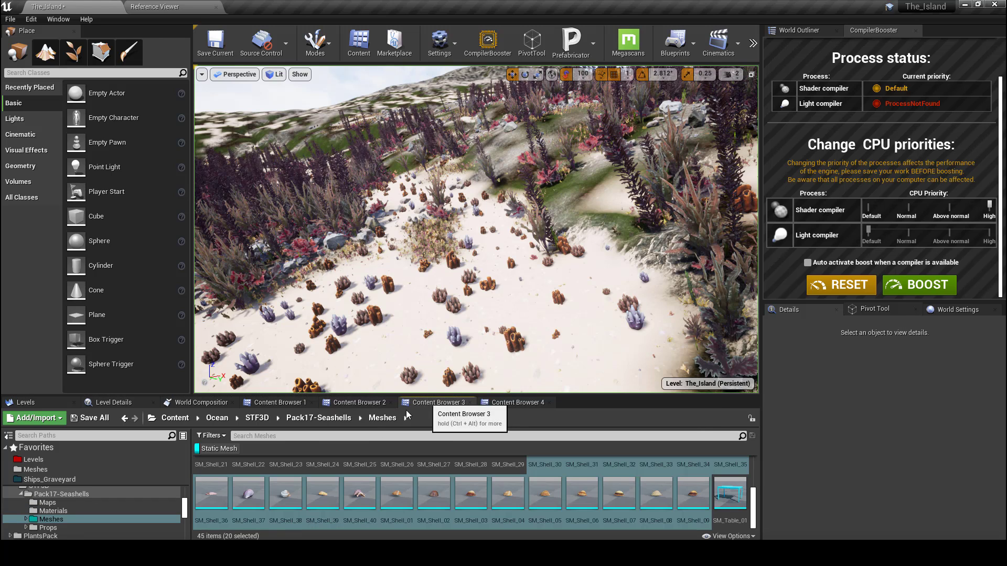
pyautogui.click(352, 403)
pyautogui.click(278, 402)
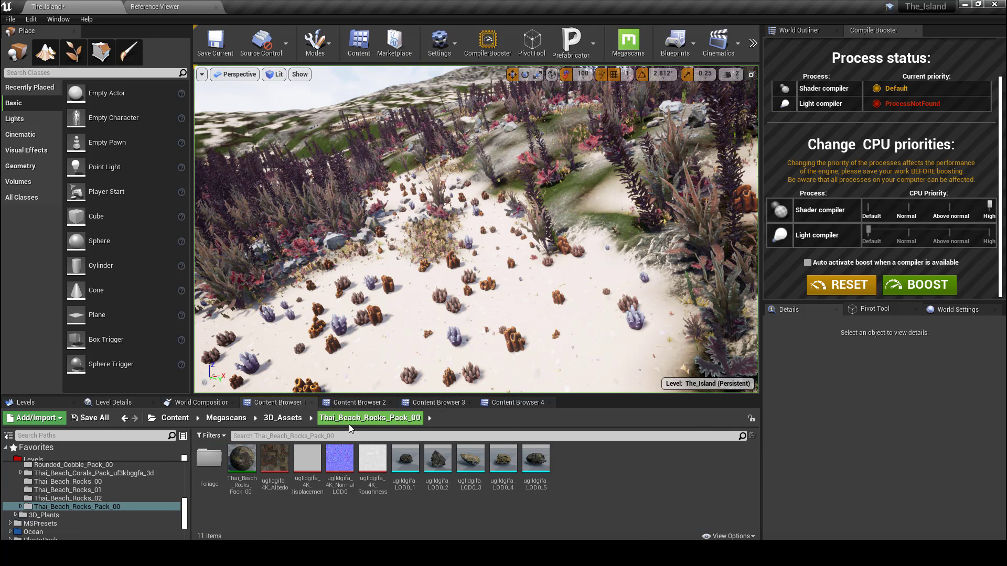
pyautogui.click(272, 422)
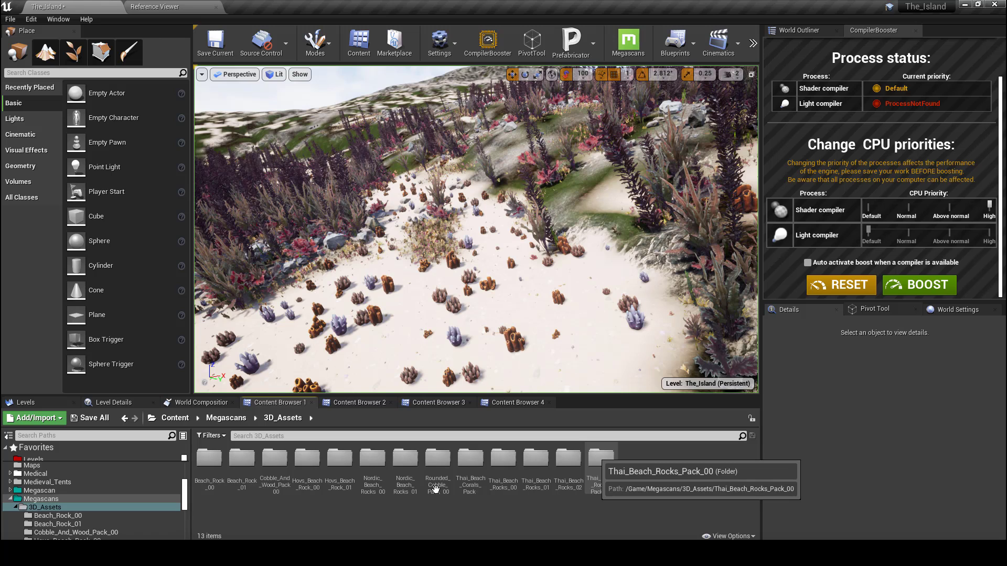
pyautogui.doubleClick(475, 466)
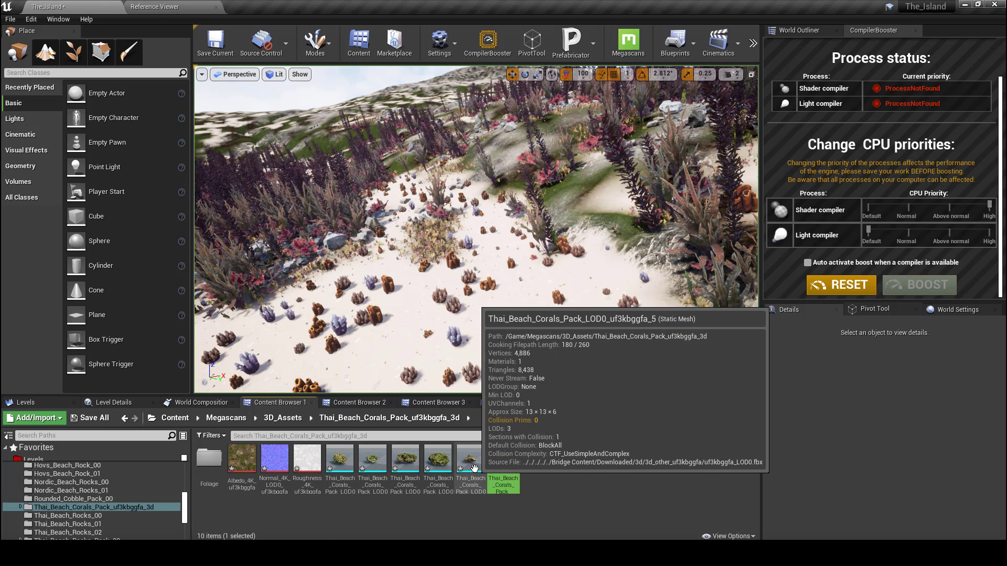
# Inspect the pack's first coral mesh with its material, close the asset editors, and save all modified files
pyautogui.click(362, 466)
pyautogui.doubleClick(362, 466)
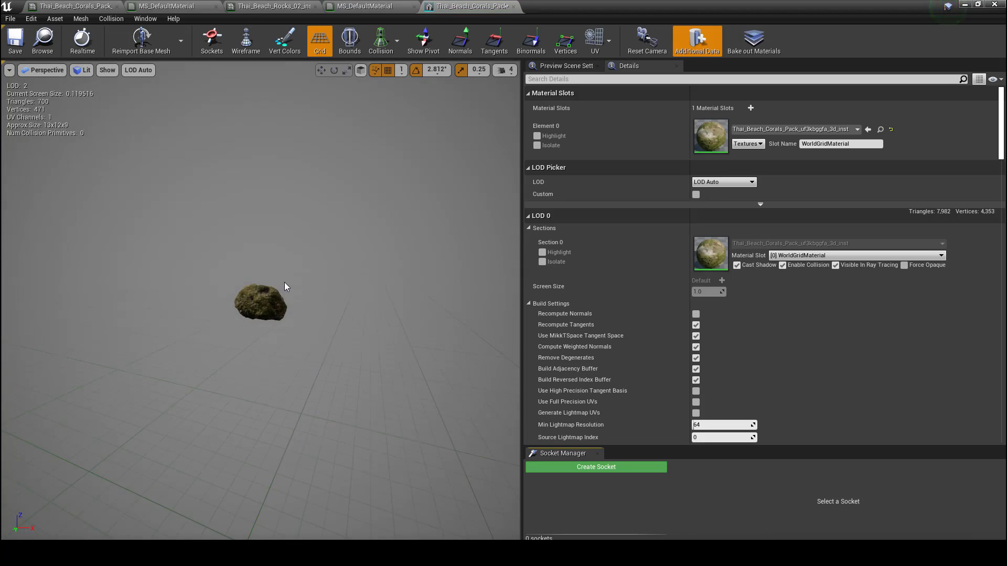
pyautogui.click(998, 5)
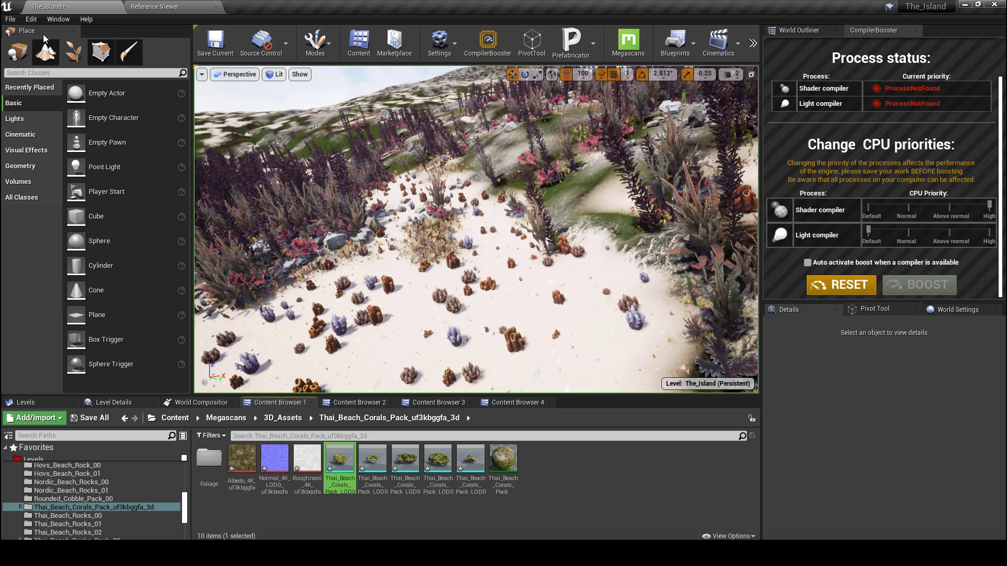
pyautogui.click(10, 20)
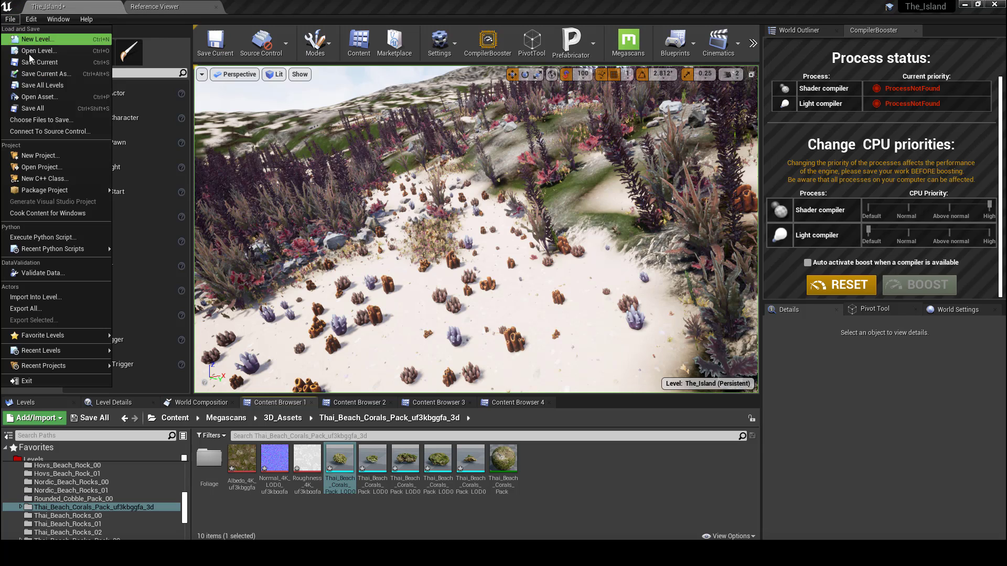
pyautogui.click(57, 106)
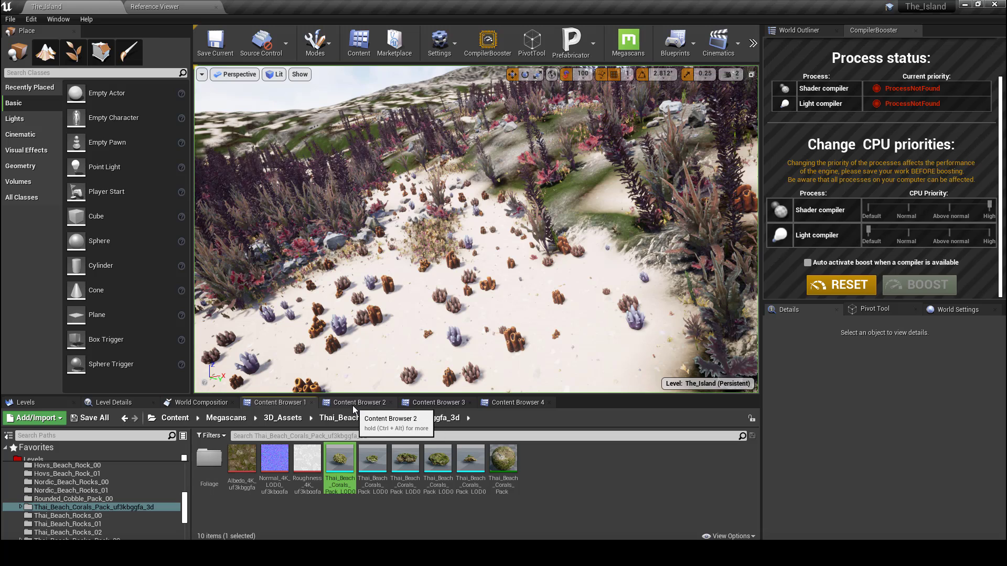
pyautogui.click(196, 408)
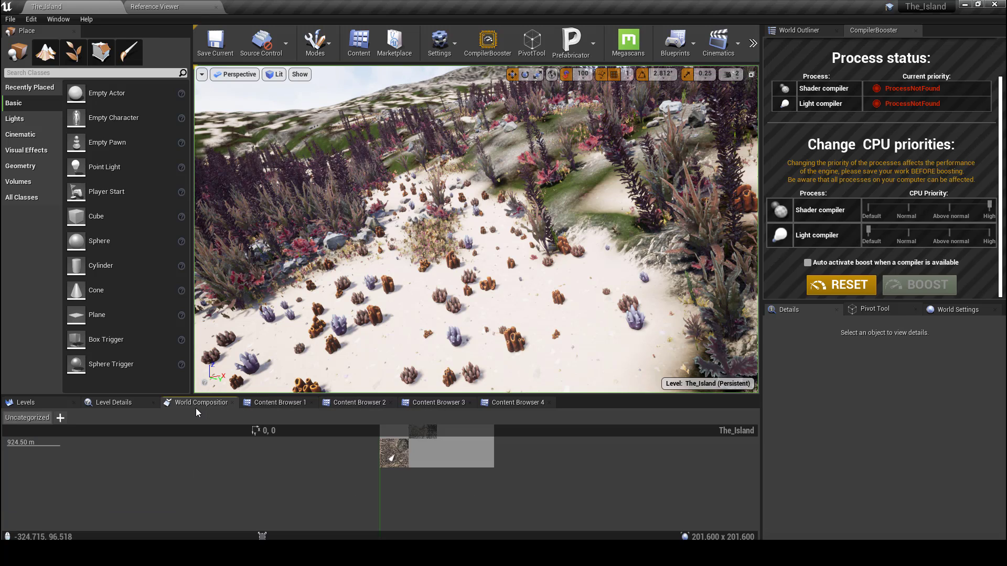
pyautogui.click(388, 403)
pyautogui.click(442, 402)
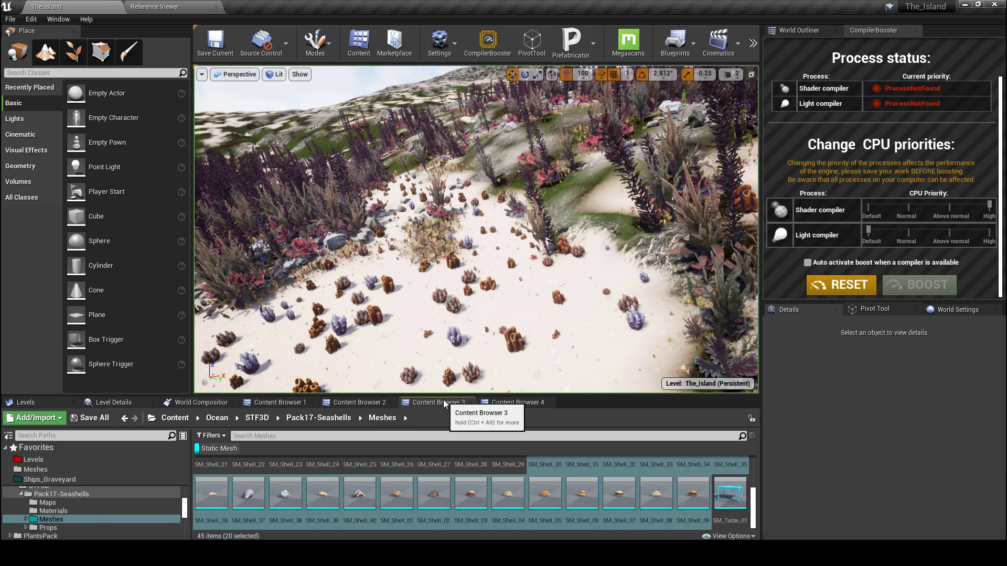
pyautogui.click(508, 402)
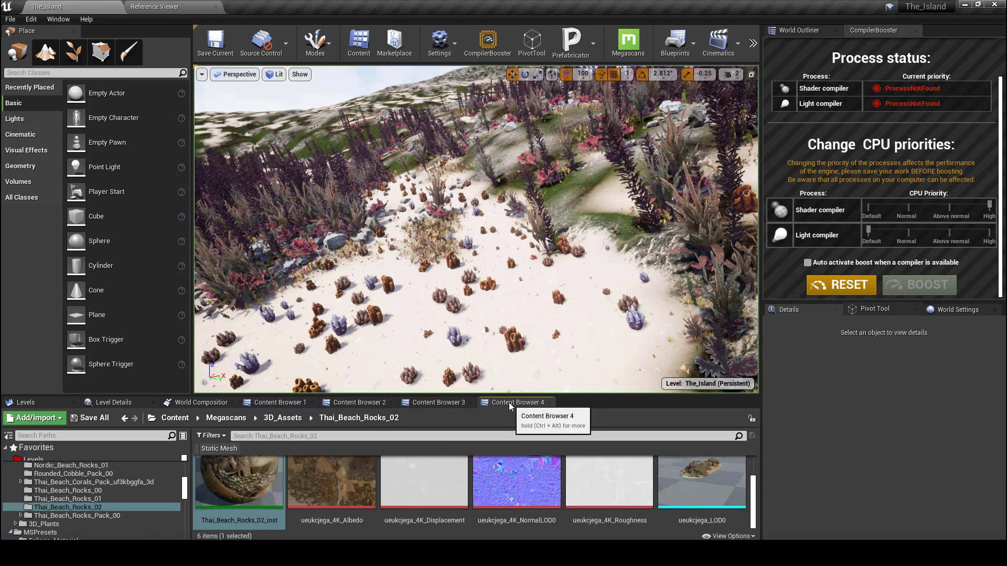
# Browse from the Content root to the Landscape/Brushify/Materials/Landscape folder
pyautogui.click(174, 418)
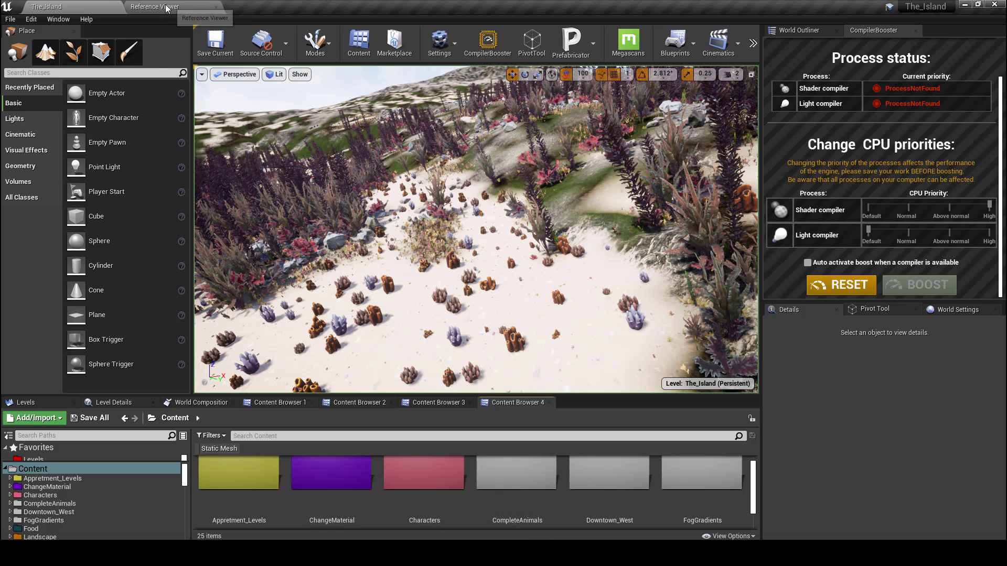
pyautogui.scroll(3, 367, 472)
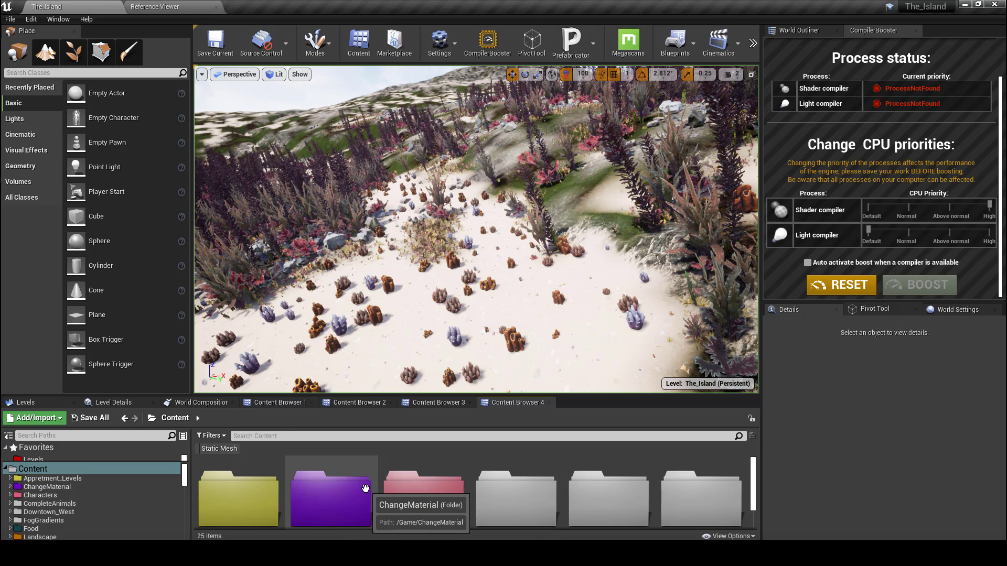
pyautogui.scroll(-2, 414, 496)
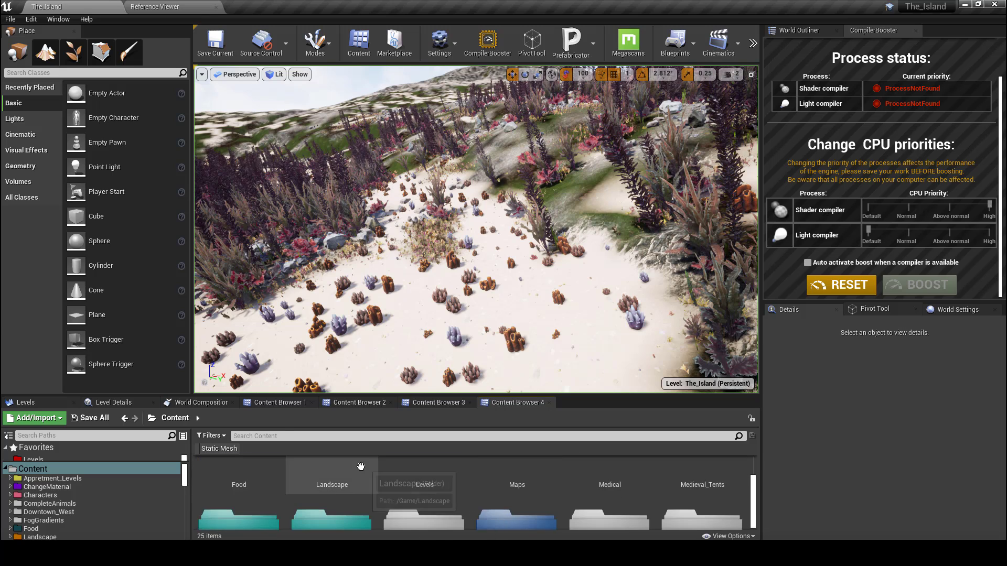
pyautogui.scroll(-1, 330, 482)
pyautogui.doubleClick(335, 491)
pyautogui.doubleClick(233, 474)
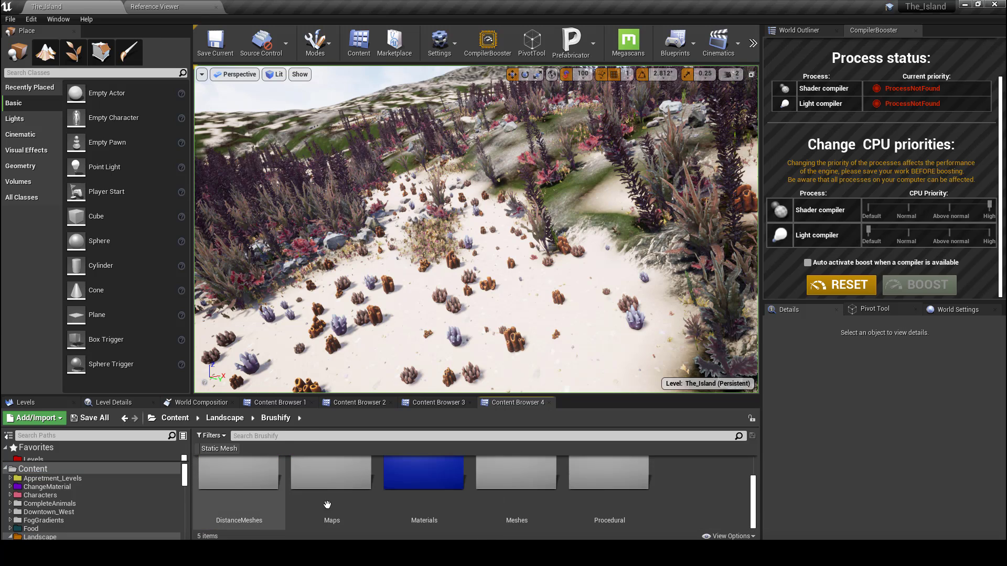
pyautogui.doubleClick(452, 476)
pyautogui.doubleClick(450, 477)
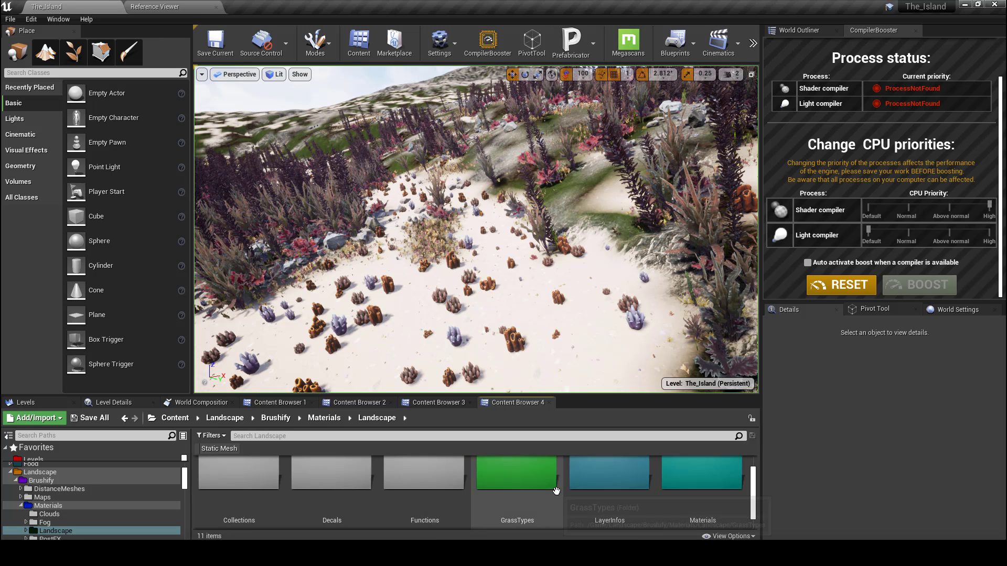
# Look through the Functions folder, then view the M_Landscape material graph from the parent Landscape folder and close it
pyautogui.doubleClick(456, 486)
pyautogui.scroll(-3, 491, 492)
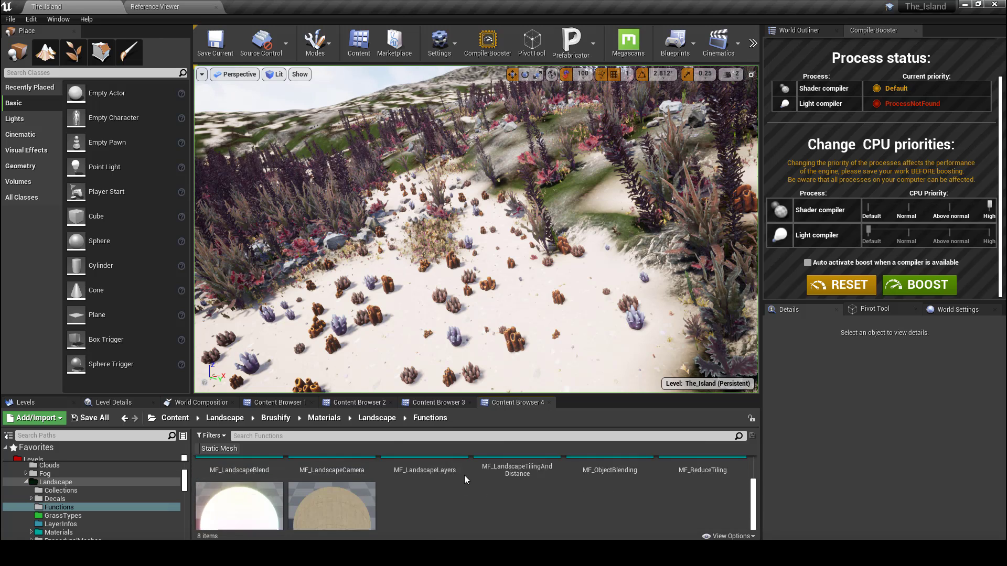
pyautogui.scroll(2, 464, 475)
pyautogui.click(373, 418)
pyautogui.scroll(-2, 605, 481)
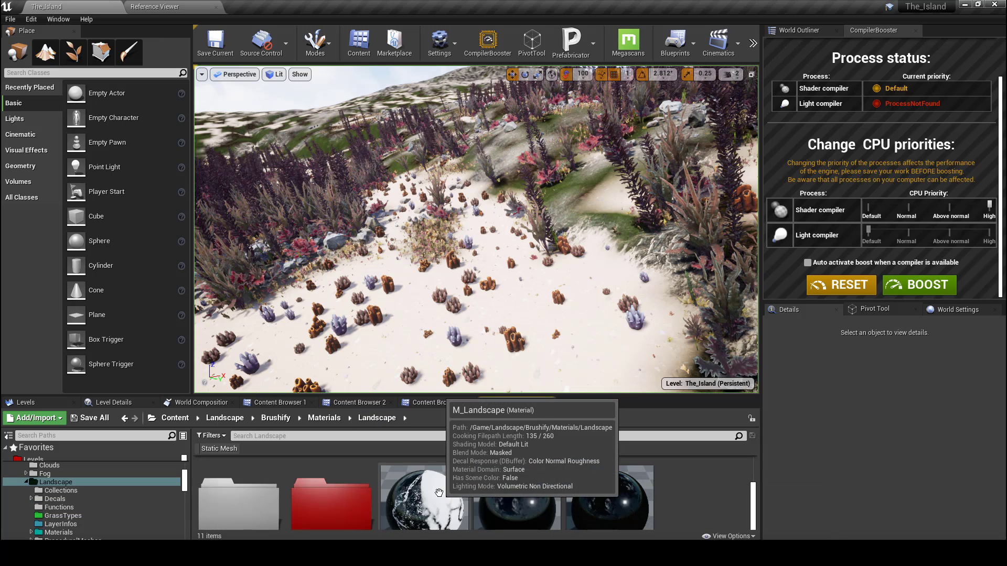
pyautogui.doubleClick(439, 493)
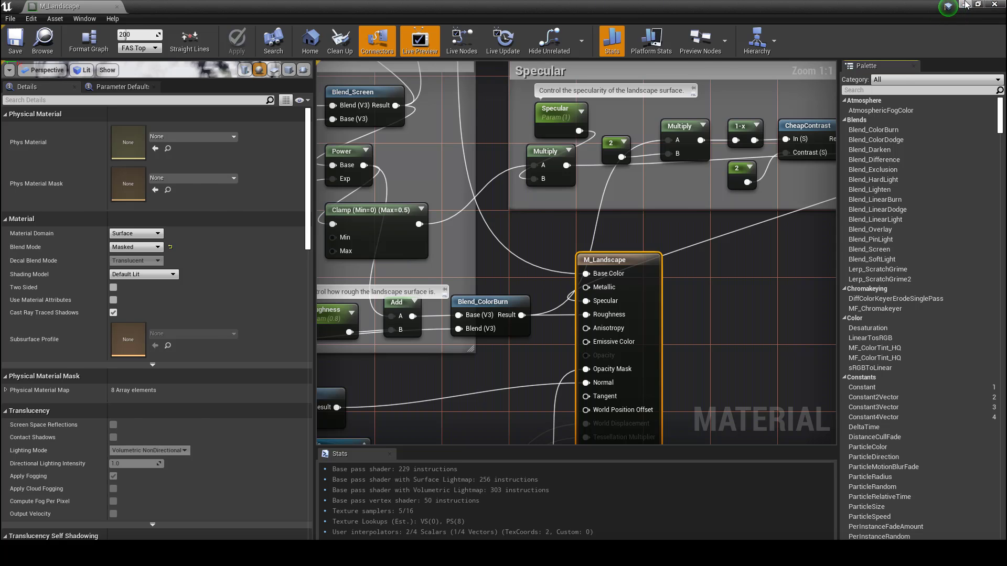
pyautogui.click(991, 5)
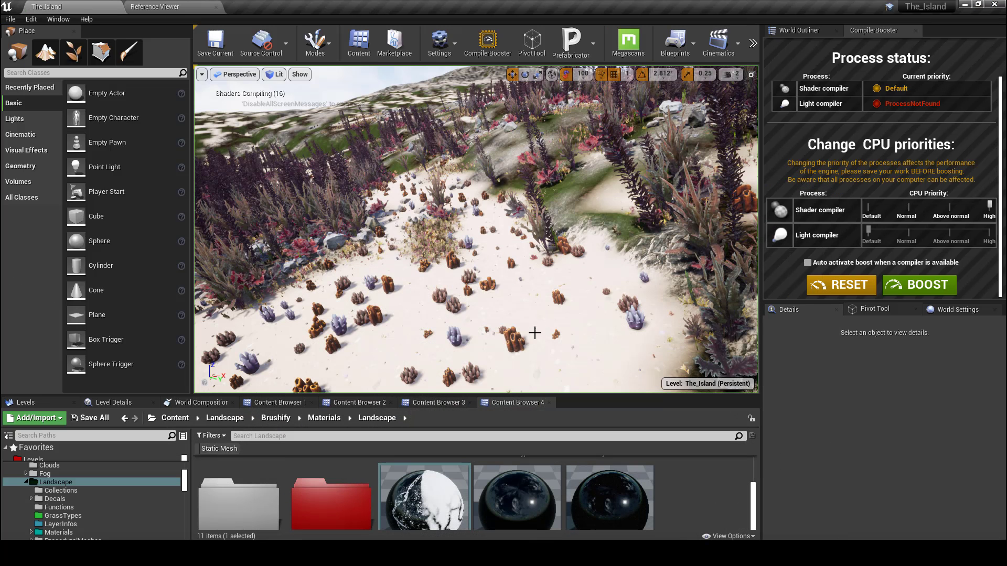
# Open the Sand_Coral landscape grass type and go to its last grass variety, index 33
pyautogui.click(433, 403)
pyautogui.click(363, 402)
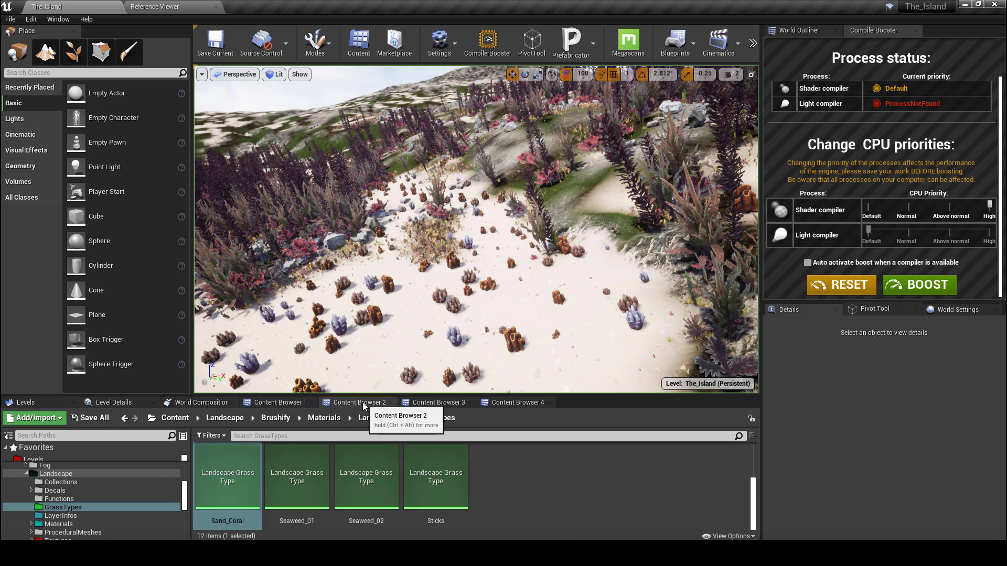
pyautogui.doubleClick(227, 474)
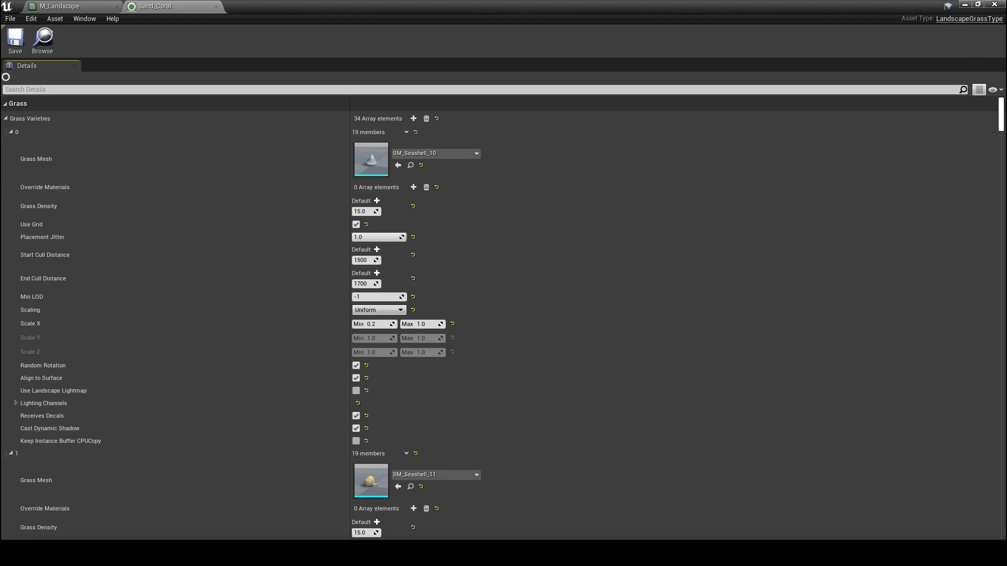
pyautogui.moveTo(1001, 116); pyautogui.dragTo(1001, 519)
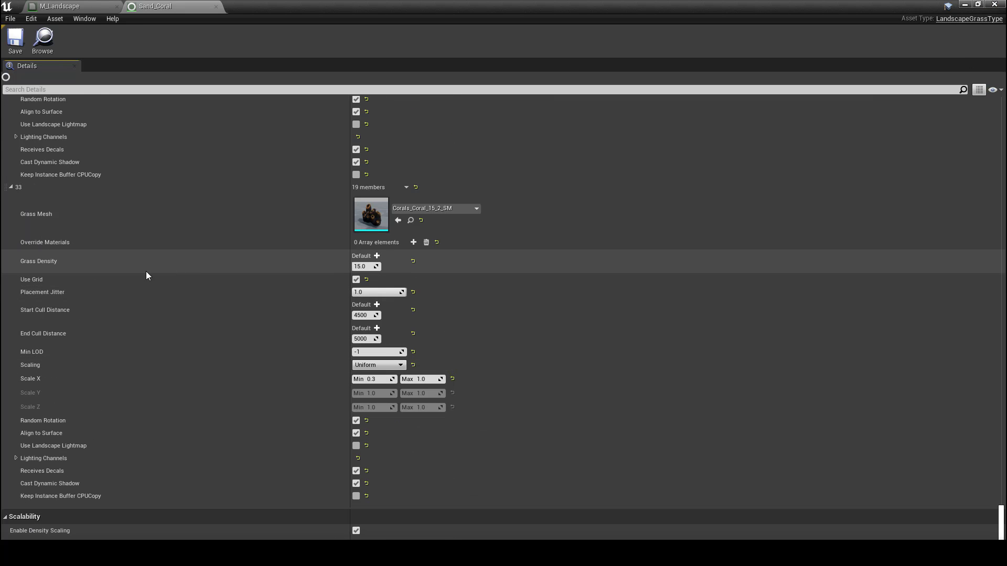
# Replace the grass mesh of variety 30 with the first coral mesh, Thai_Beach_Corals_Pack_LOD0_uf3kbggfa_1, from the Megascans pack folder
pyautogui.scroll(10, 221, 271)
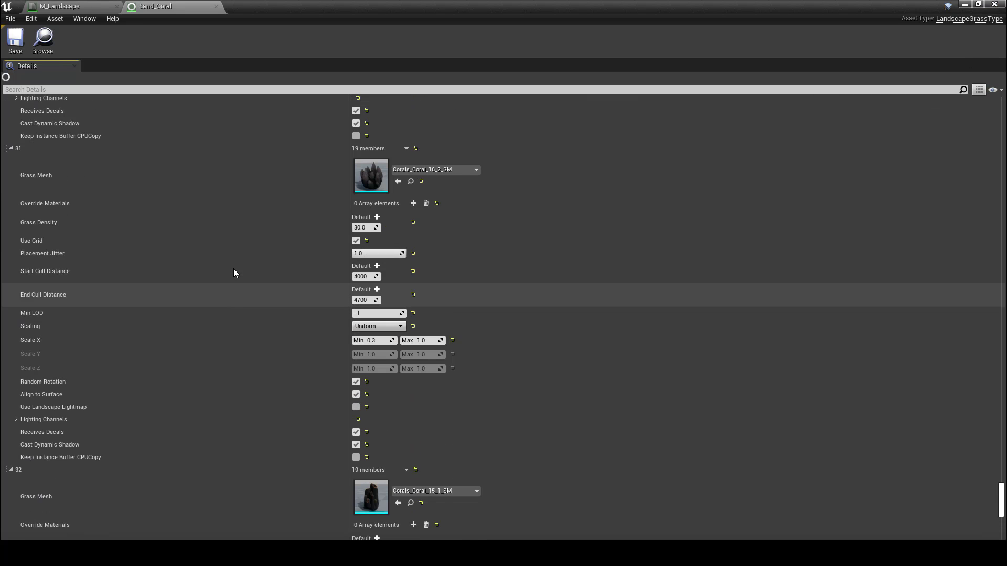
pyautogui.scroll(10, 233, 268)
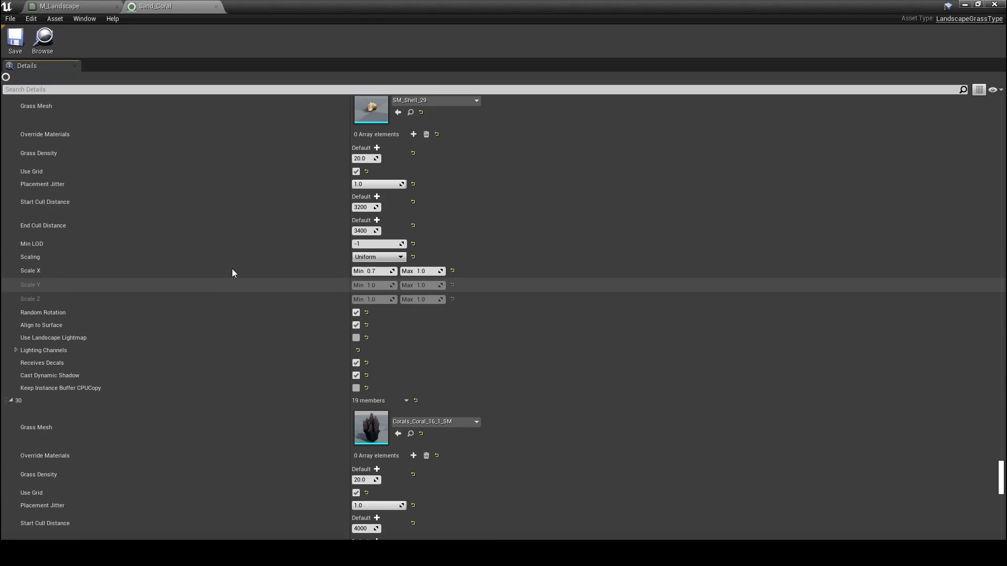
pyautogui.scroll(-5, 232, 268)
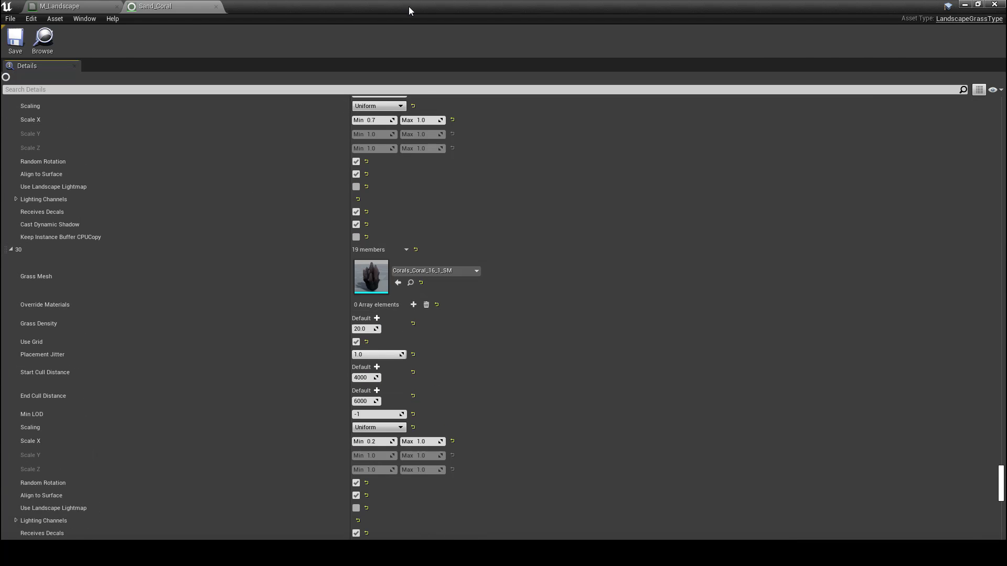
pyautogui.moveTo(408, 6); pyautogui.dragTo(824, 61)
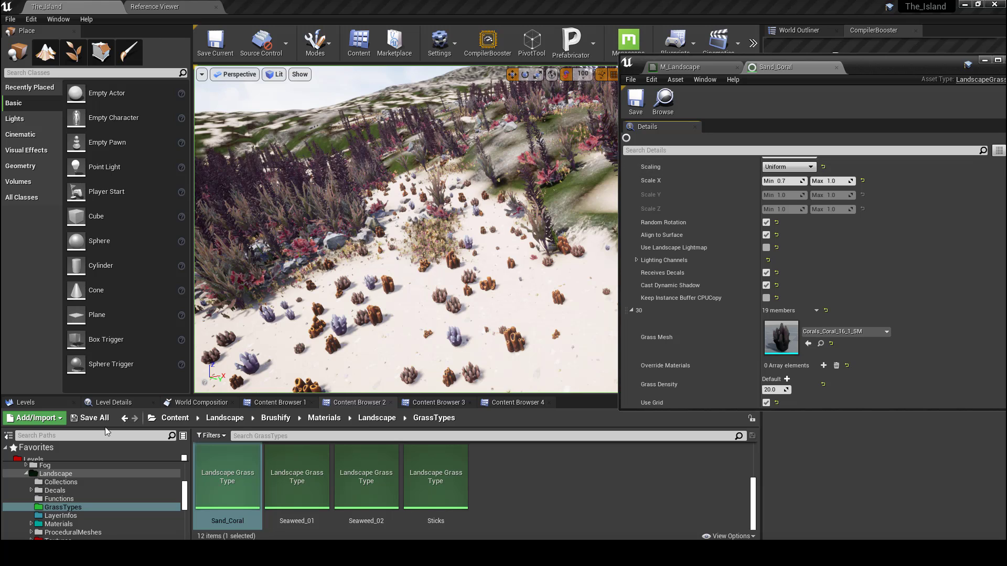
pyautogui.click(296, 403)
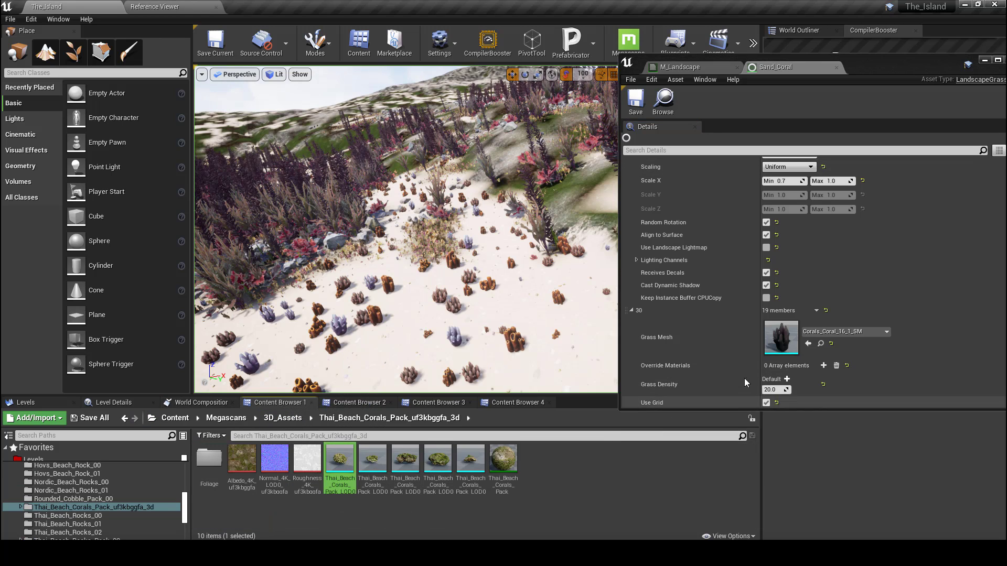
pyautogui.click(808, 344)
# Replace the grass mesh of variety 31 with the second coral mesh, Thai_Beach_Corals_Pack_LOD0_uf3kbggfa_2
pyautogui.scroll(-4, 785, 319)
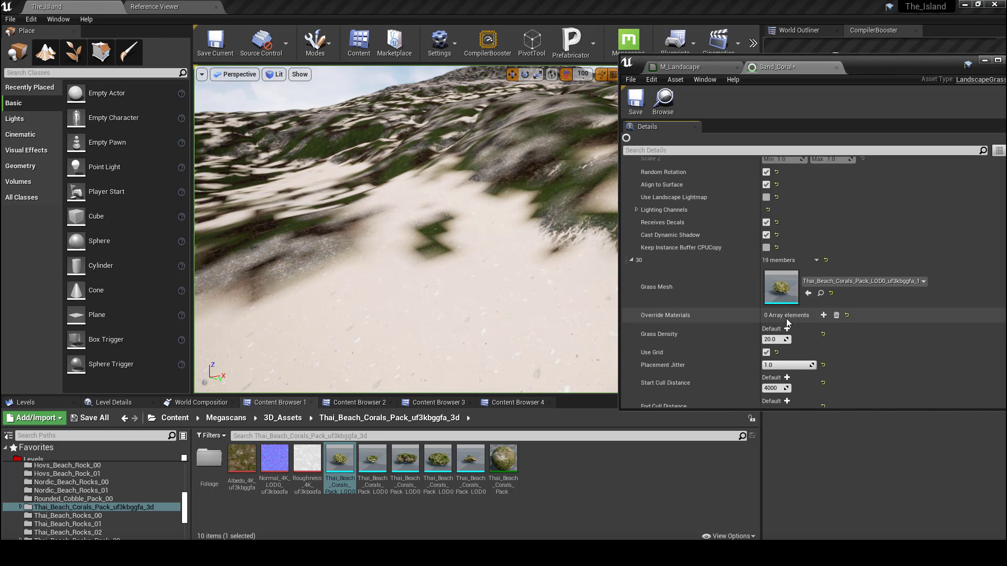
pyautogui.scroll(-5, 771, 305)
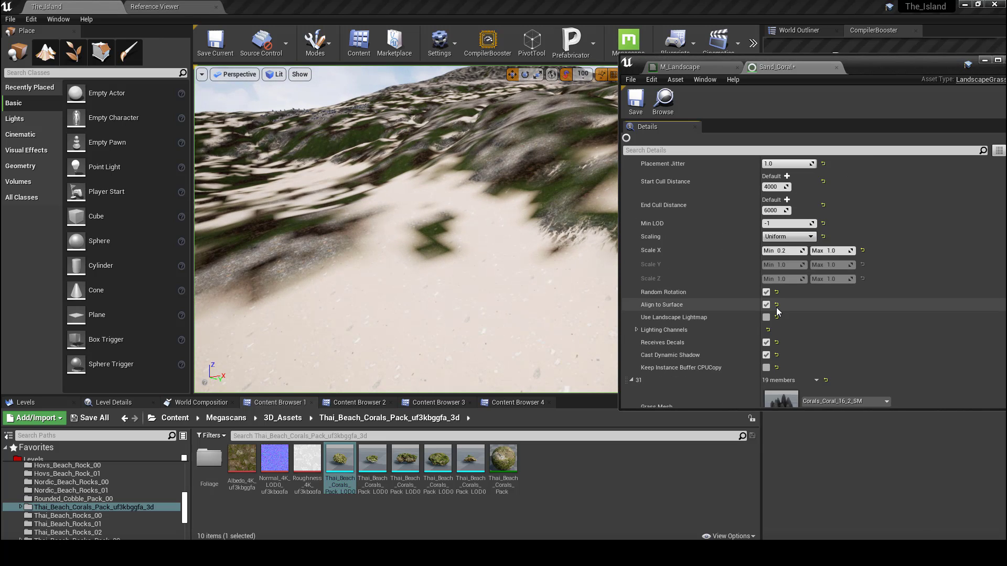
pyautogui.click(372, 459)
pyautogui.click(808, 296)
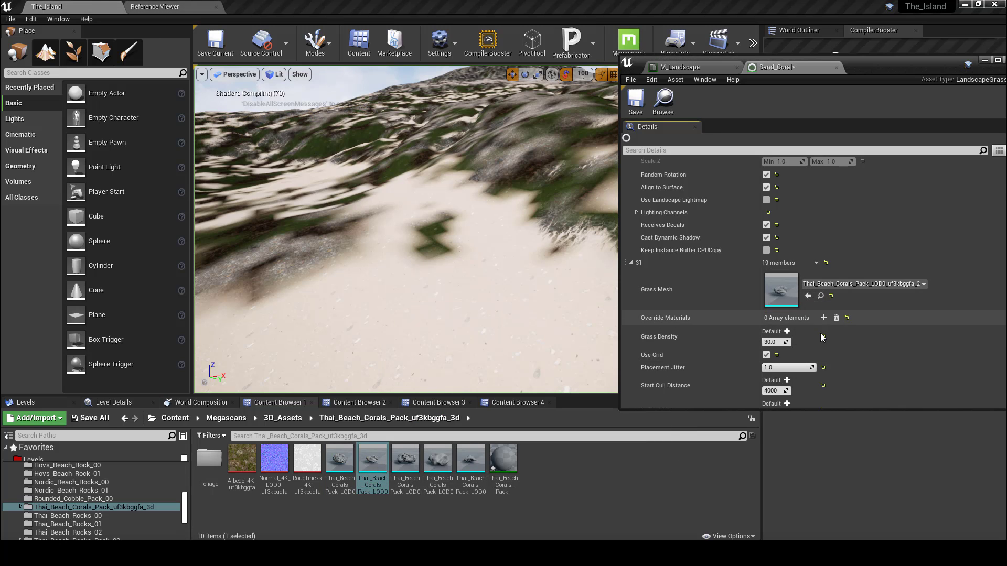
# Replace the grass mesh of variety 32 with the third coral mesh, Thai_Beach_Corals_Pack_LOD0_uf3kbggfa_3
pyautogui.scroll(-5, 813, 331)
pyautogui.scroll(-3, 814, 346)
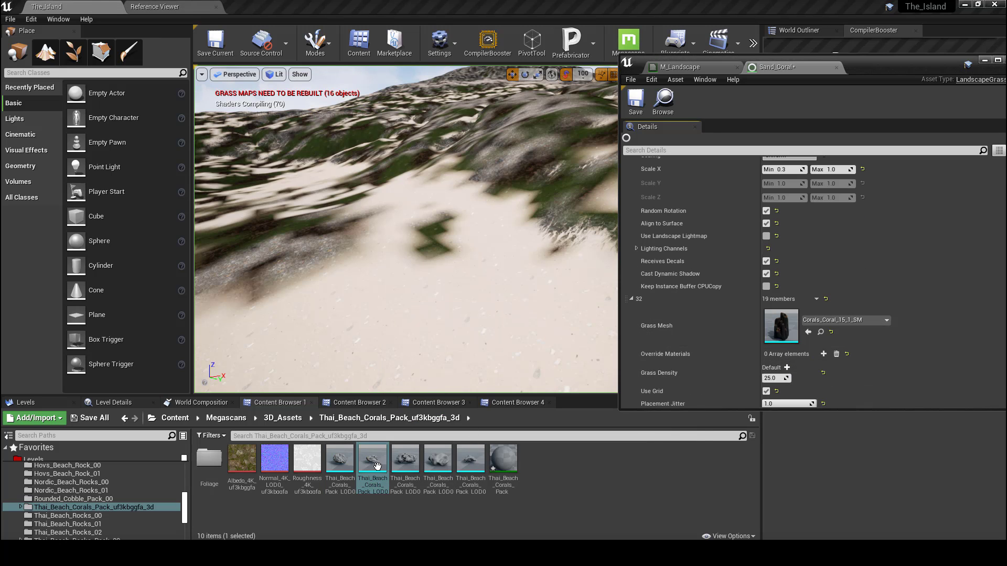
pyautogui.click(405, 460)
pyautogui.click(808, 332)
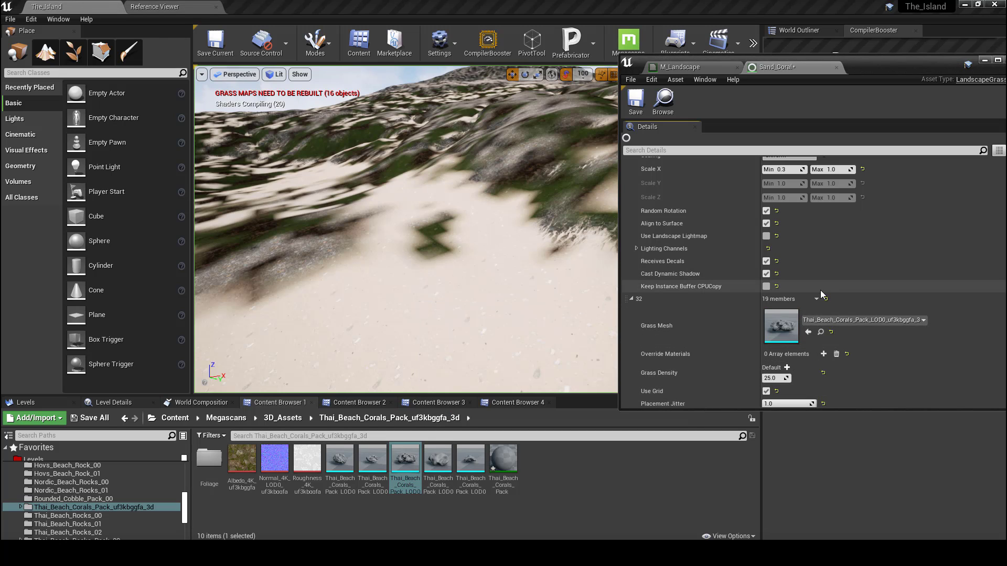
# Replace the grass mesh of variety 33 with the fourth coral mesh, Thai_Beach_Corals_Pack_LOD0_uf3kbggfa_4
pyautogui.scroll(-6, 802, 315)
pyautogui.scroll(-2, 765, 333)
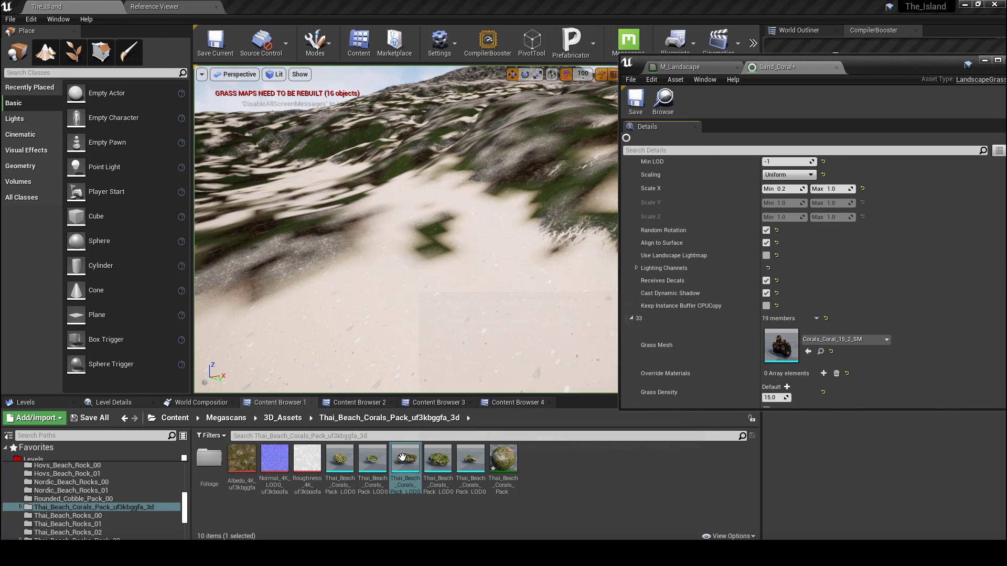
pyautogui.click(438, 459)
pyautogui.click(808, 351)
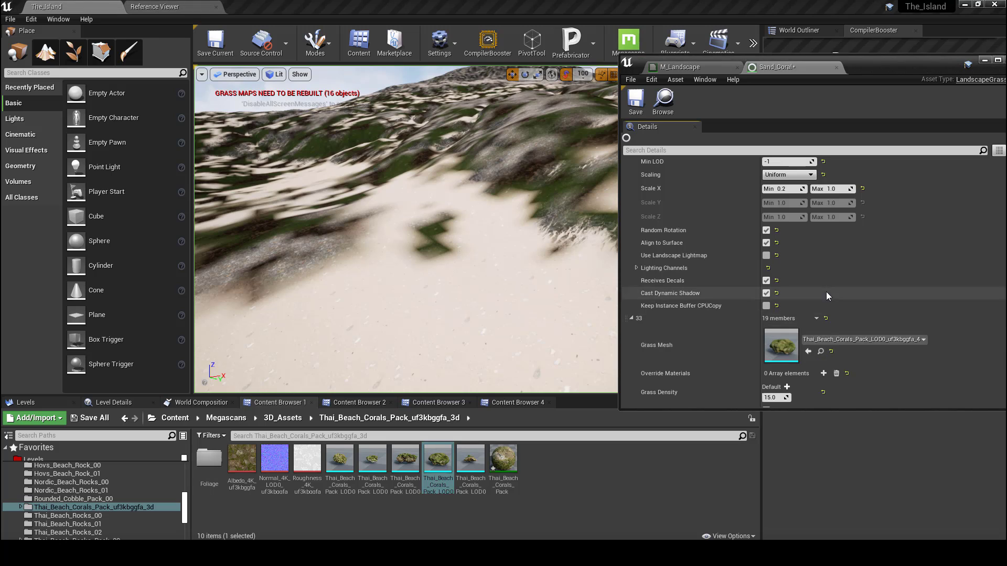
# Add a new grass variety at index 34 and assign it the fifth coral mesh, Thai_Beach_Corals_Pack_LOD0_uf3kbggfa_5
pyautogui.scroll(-6, 825, 292)
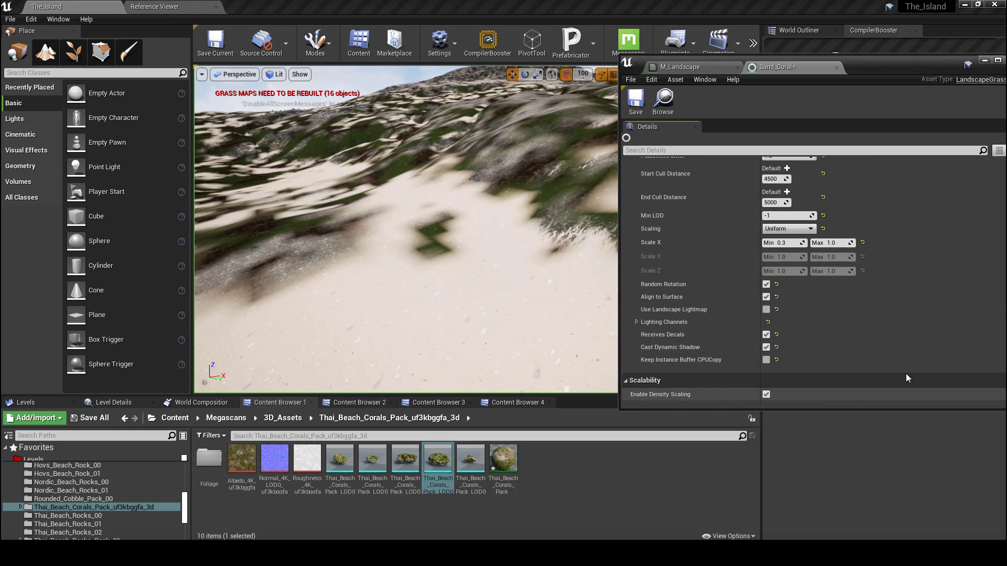
pyautogui.moveTo(891, 67); pyautogui.dragTo(839, 66)
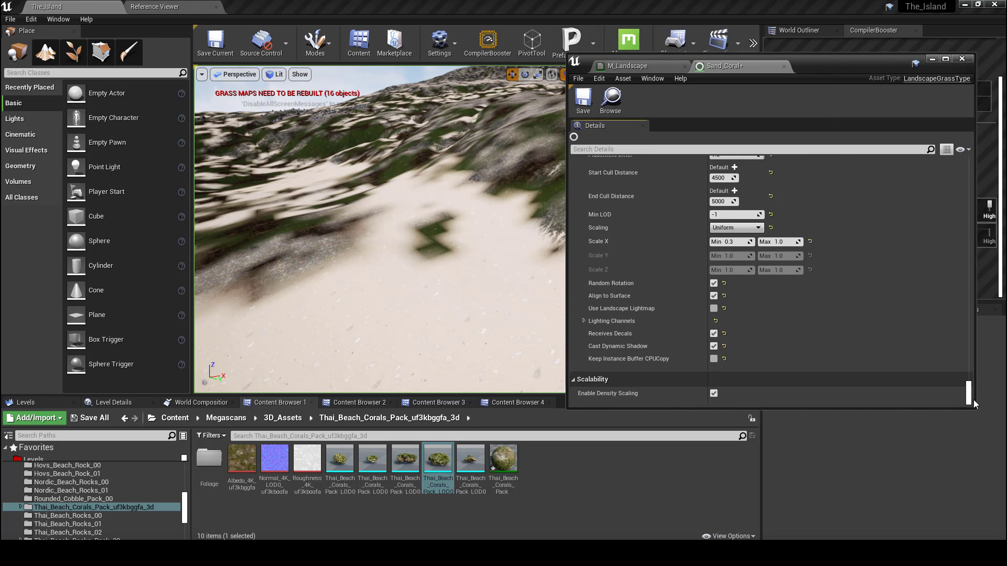
pyautogui.moveTo(973, 399); pyautogui.dragTo(955, 163)
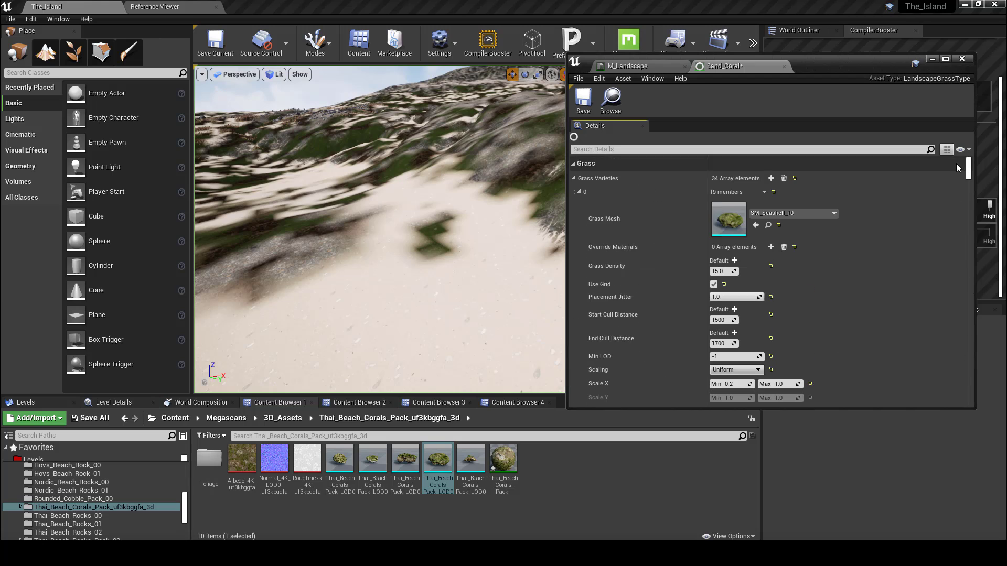
pyautogui.click(772, 180)
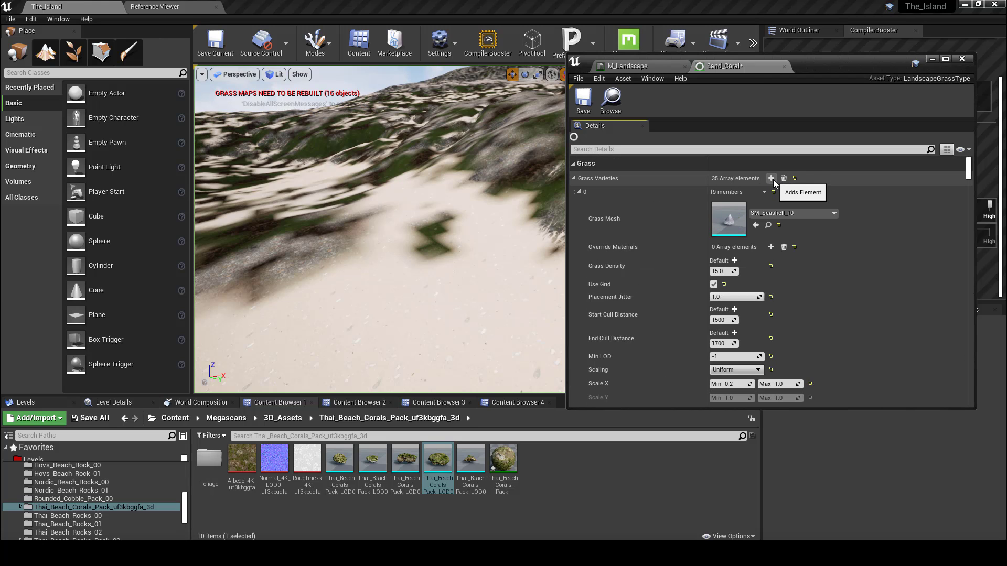
pyautogui.moveTo(968, 168); pyautogui.dragTo(965, 423)
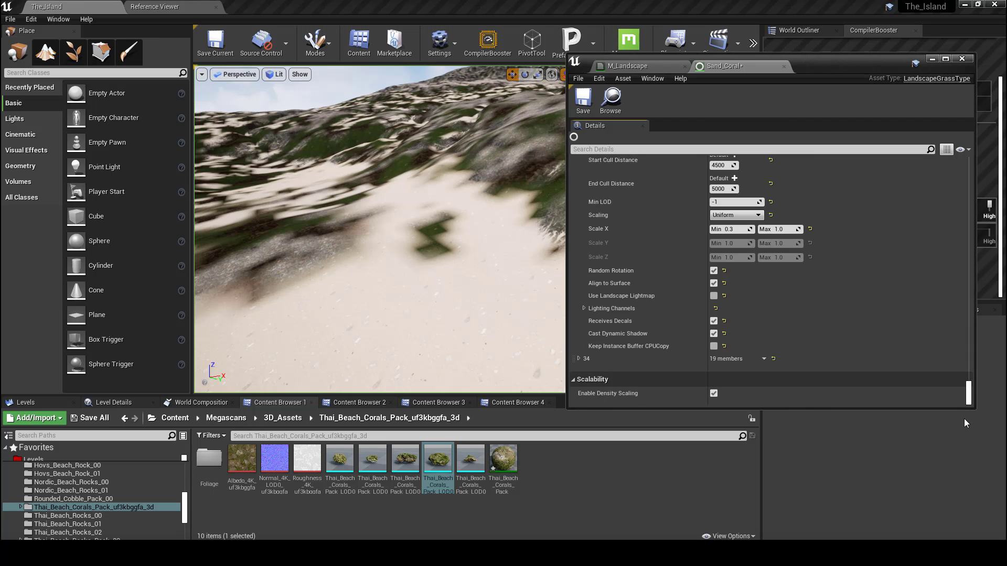
pyautogui.click(580, 358)
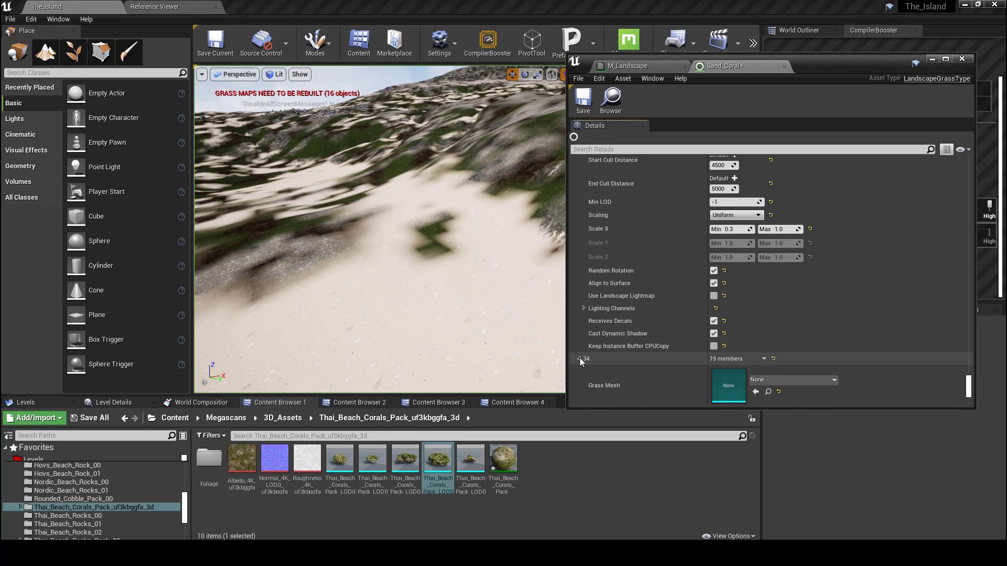
pyautogui.click(470, 460)
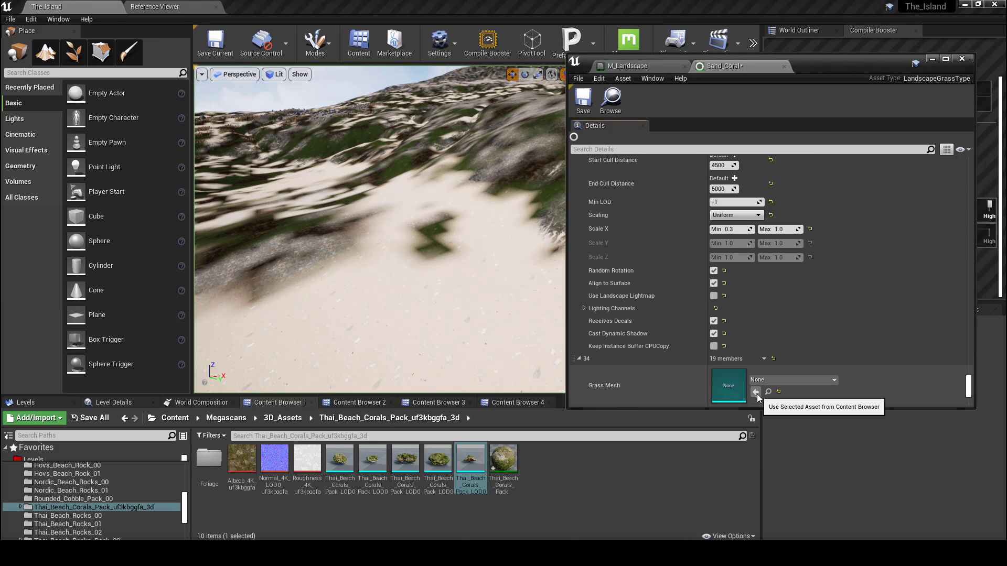
pyautogui.click(756, 393)
# Give variety 34 a density of 15, cull distances of 3000 and 3200, and a minimum X scale of 0.3, and save Sand_Coral
pyautogui.scroll(-3, 804, 344)
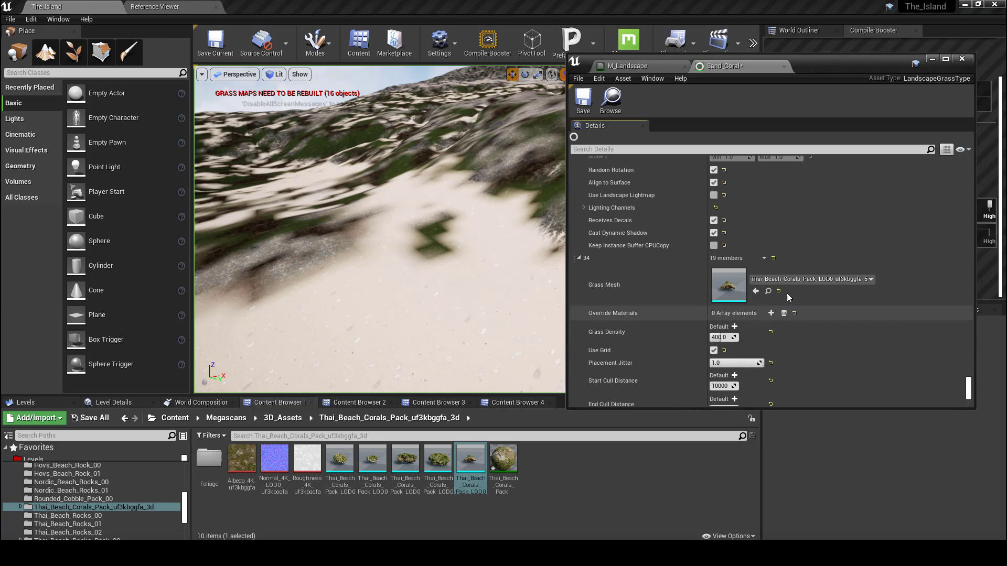
pyautogui.click(722, 338)
pyautogui.write('15')
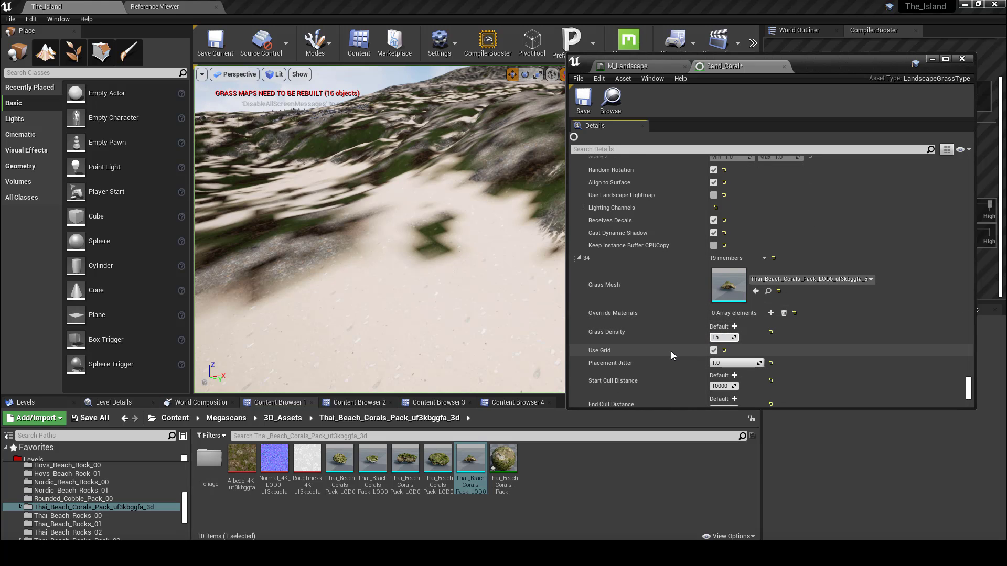
pyautogui.scroll(-3, 671, 351)
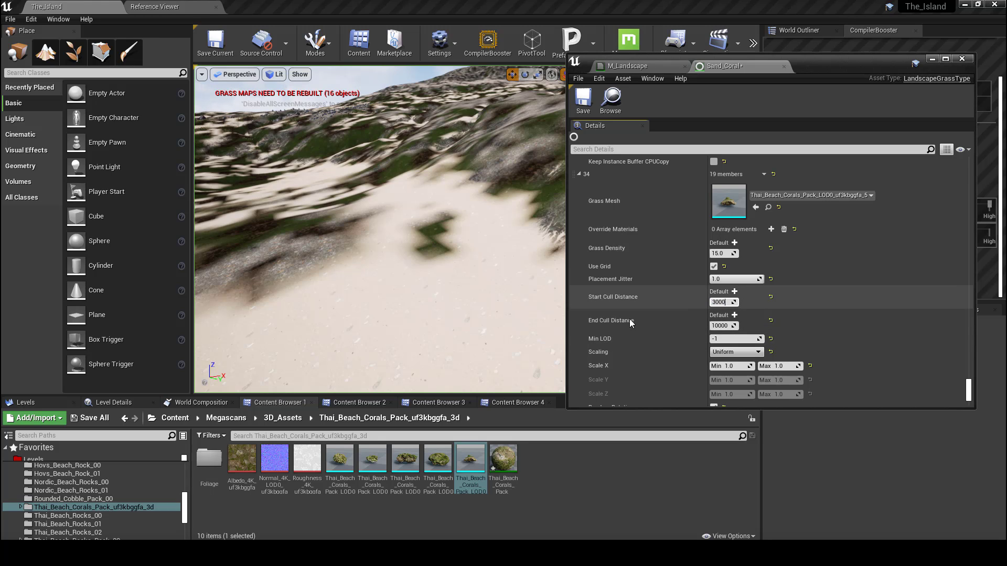
pyautogui.press('Return')
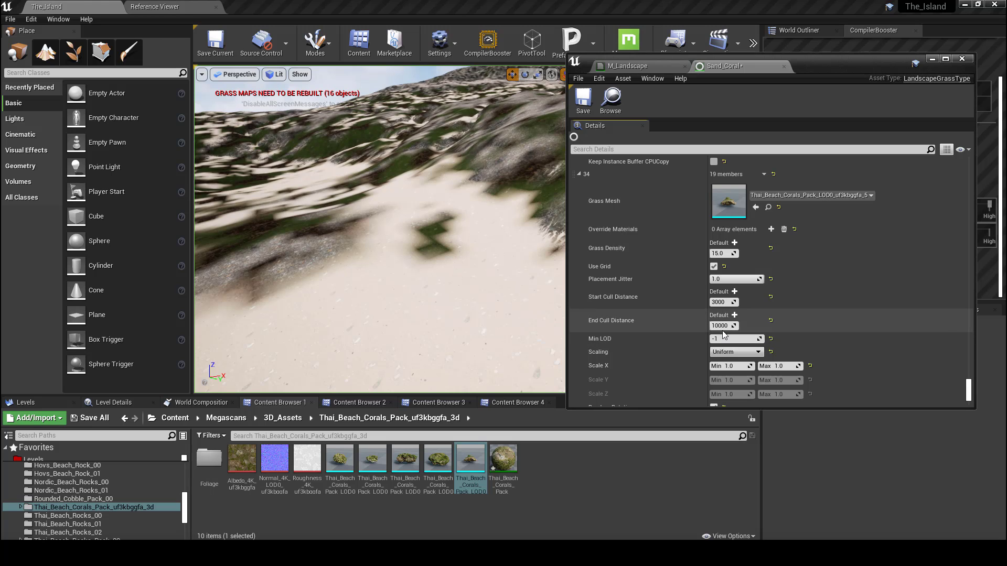
pyautogui.click(721, 326)
pyautogui.press('Return')
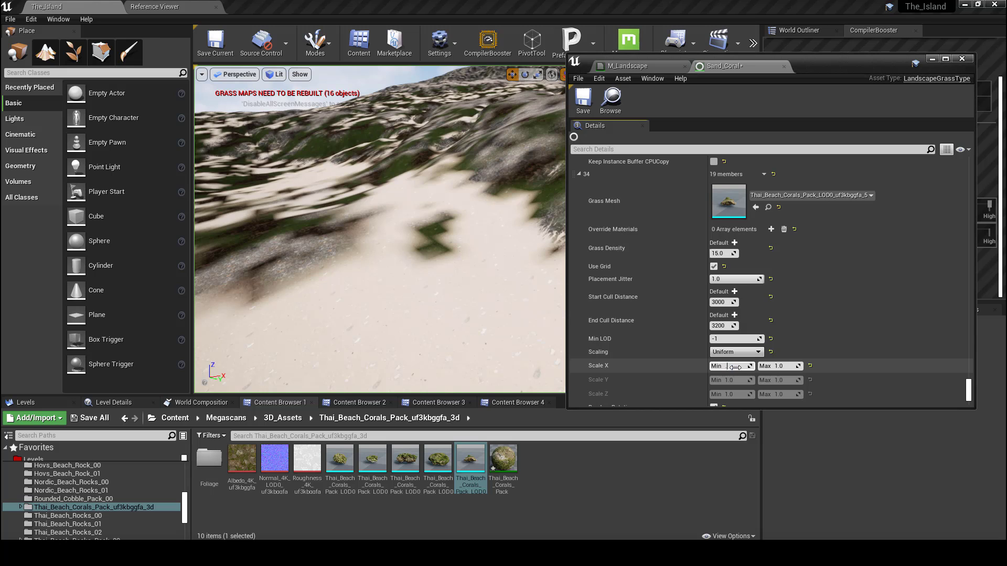
pyautogui.click(583, 100)
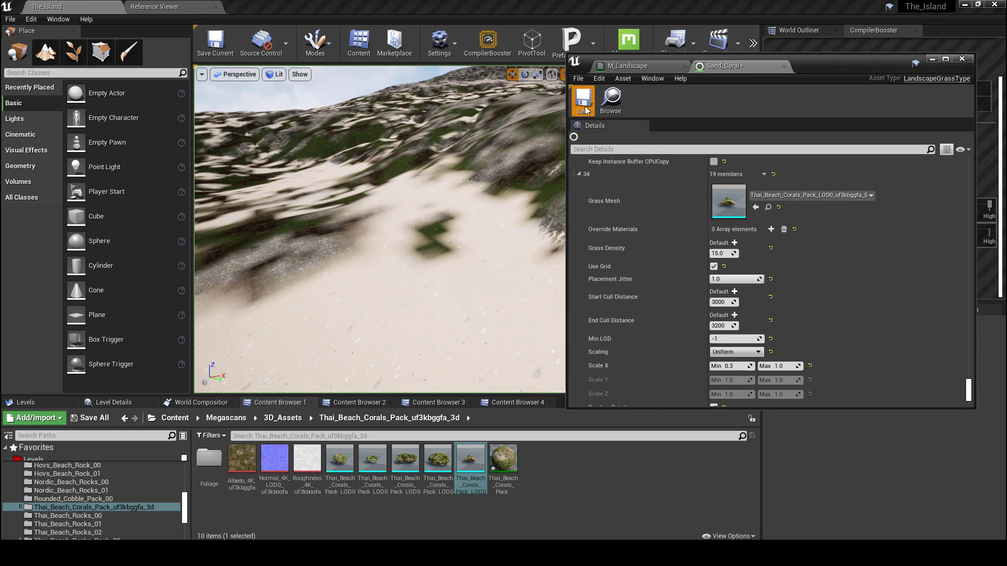
# Build the grass maps for The_Island level and put away the message log
pyautogui.click(930, 60)
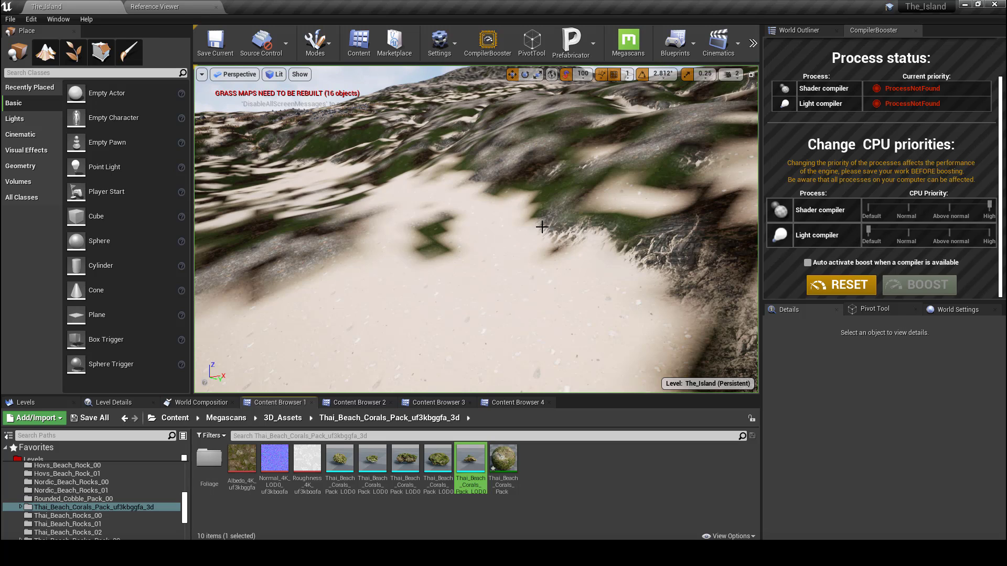
pyautogui.click(753, 43)
pyautogui.moveTo(789, 79)
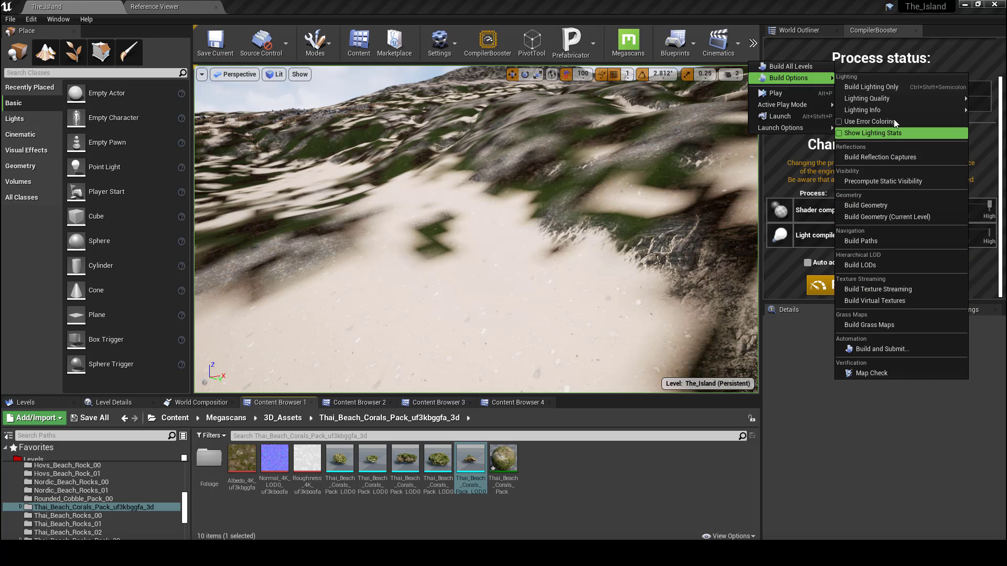
pyautogui.click(894, 324)
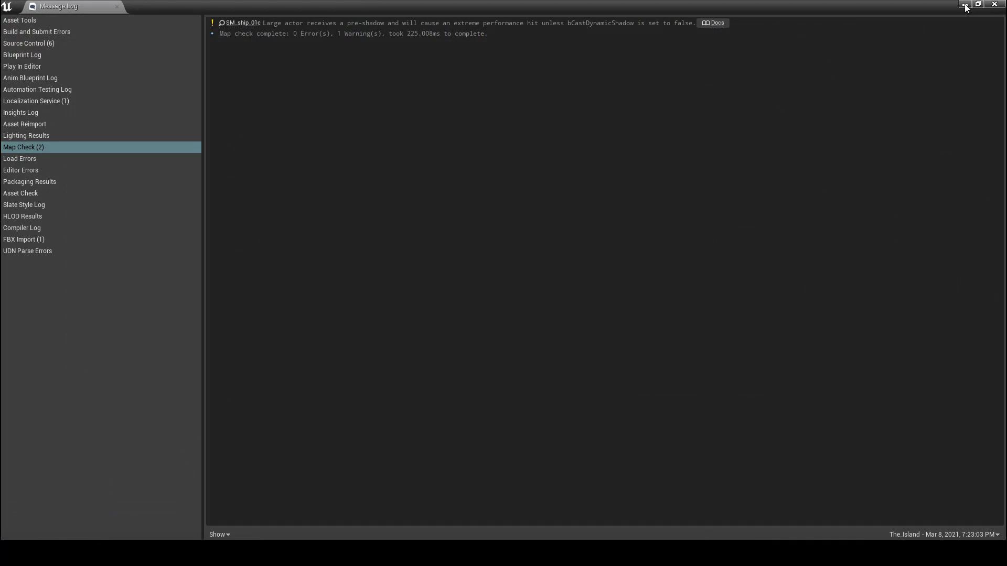
pyautogui.click(967, 6)
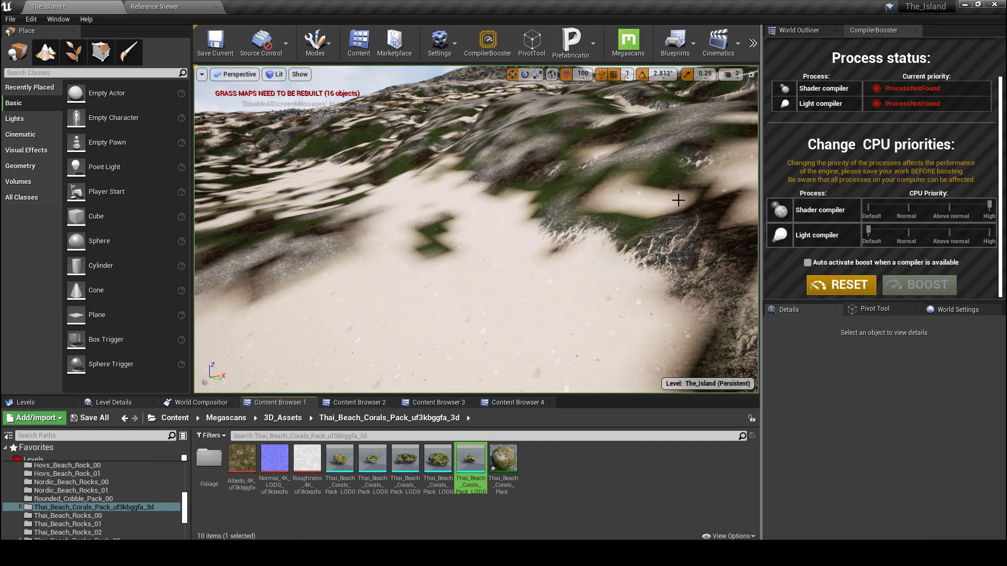
# Examine the distribution of the new coral meshes across the sand in the full-screen viewport, up close and from a distance
pyautogui.moveTo(679, 200); pyautogui.dragTo(637, 204, button='right')
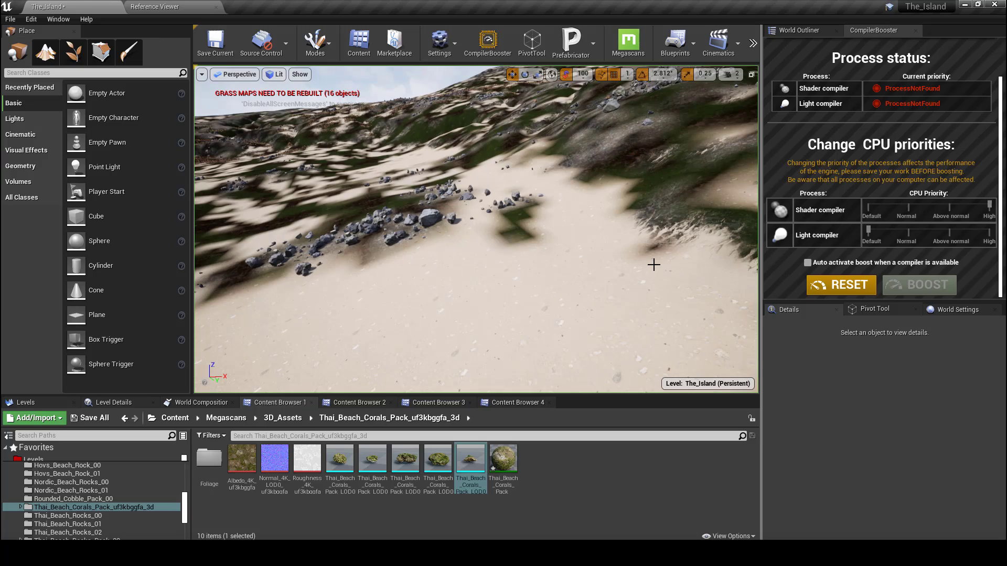
pyautogui.press('F11')
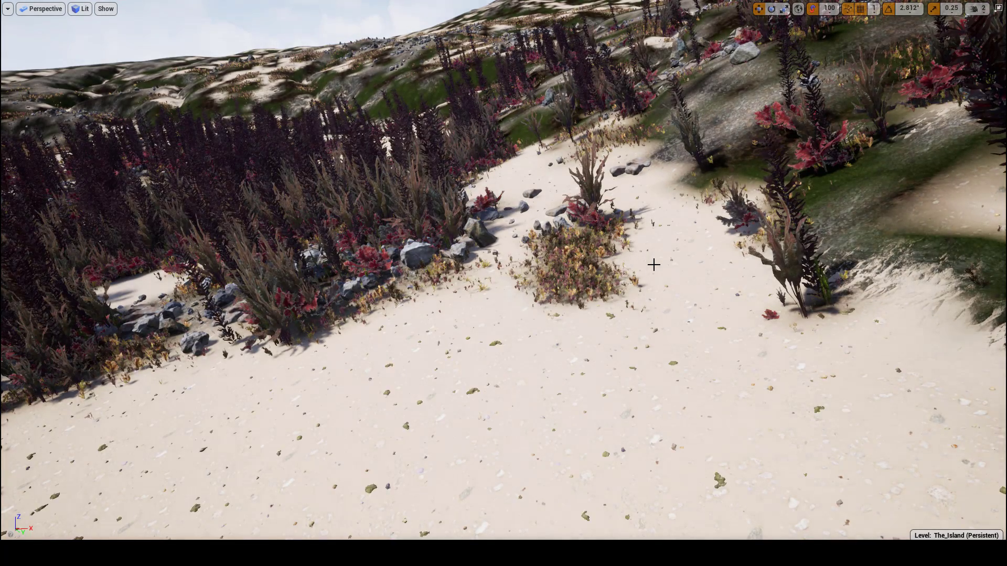
pyautogui.moveTo(638, 273); pyautogui.dragTo(416, 295, button='right')
pyautogui.press('w')
pyautogui.press('w')
pyautogui.press('w')
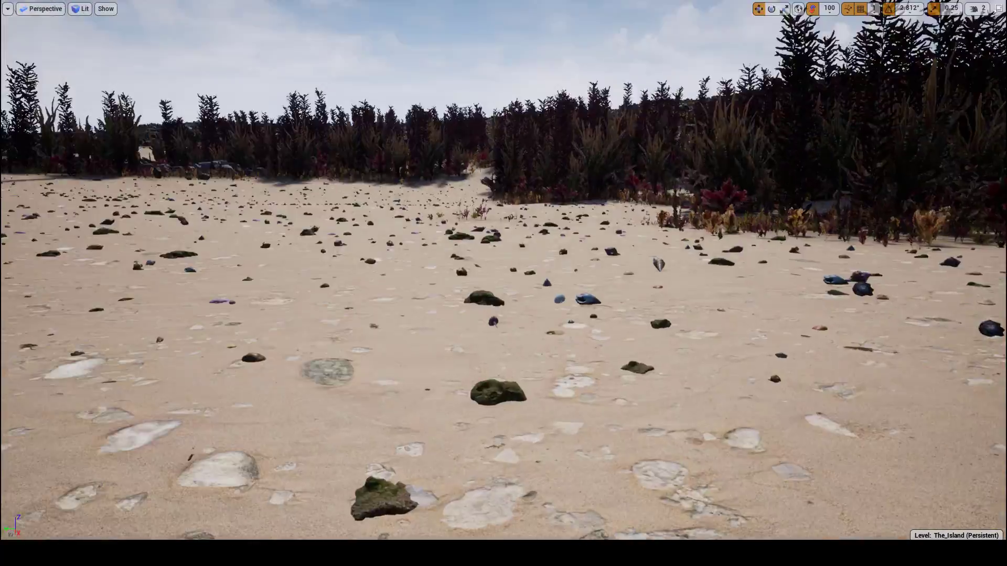
pyautogui.moveTo(643, 252); pyautogui.dragTo(944, 323, button='right')
pyautogui.moveTo(626, 357); pyautogui.dragTo(637, 256, button='right')
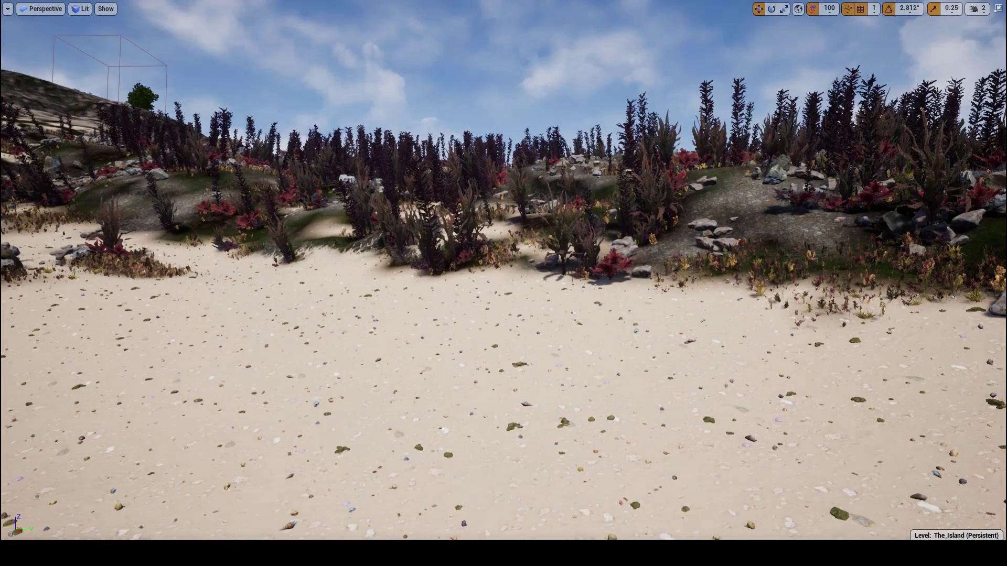
pyautogui.press('F11')
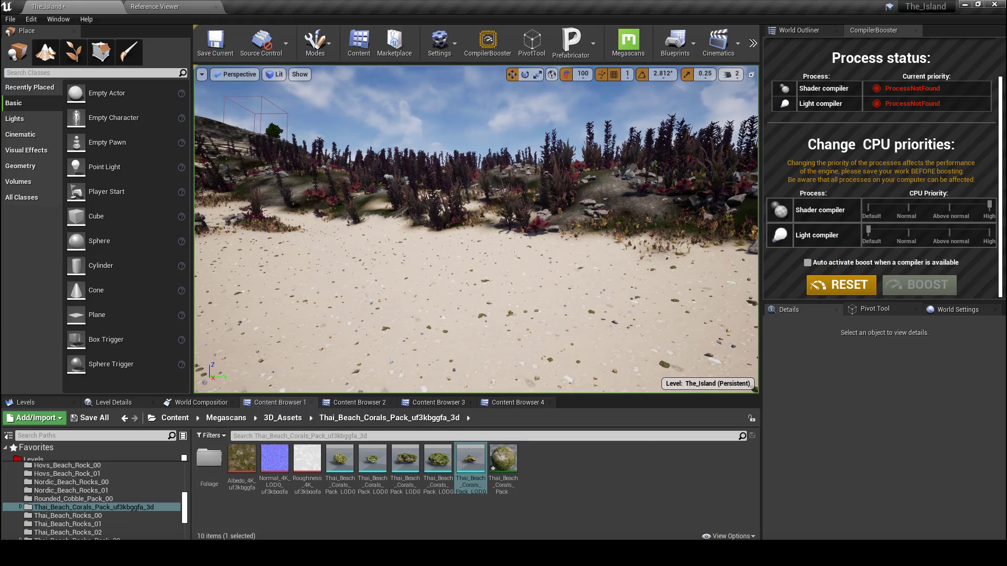
# Reopen Sand_Coral, set variety 34's grass density to 35 and revise the grass density of variety 33
pyautogui.click(505, 523)
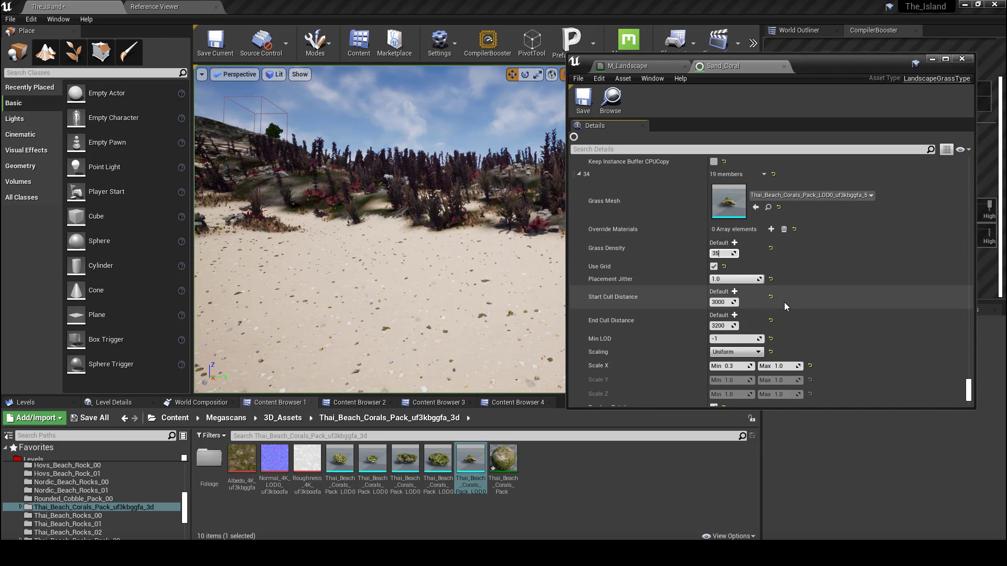
pyautogui.scroll(-3, 785, 302)
pyautogui.scroll(5, 785, 303)
pyautogui.scroll(6, 785, 302)
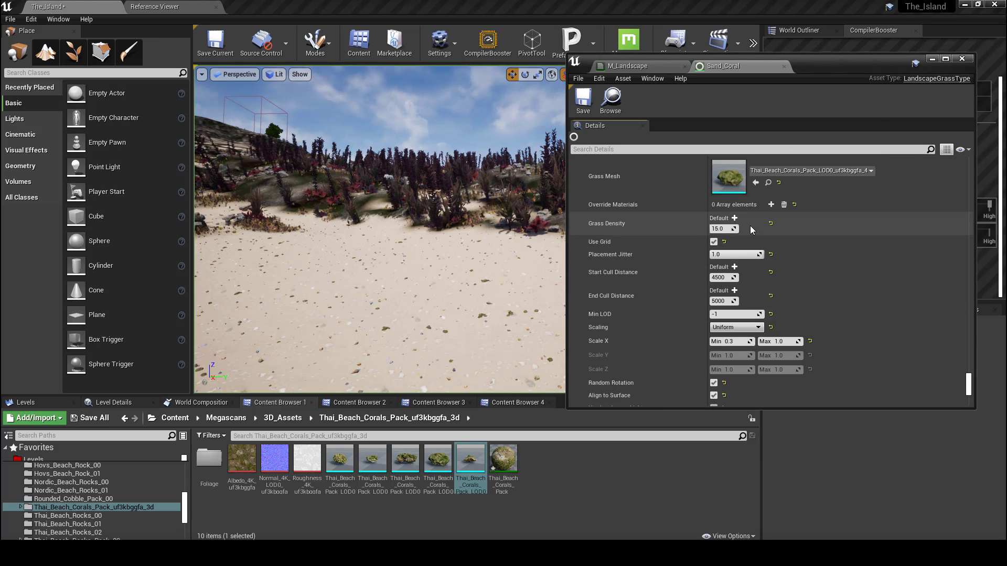
pyautogui.click(721, 299)
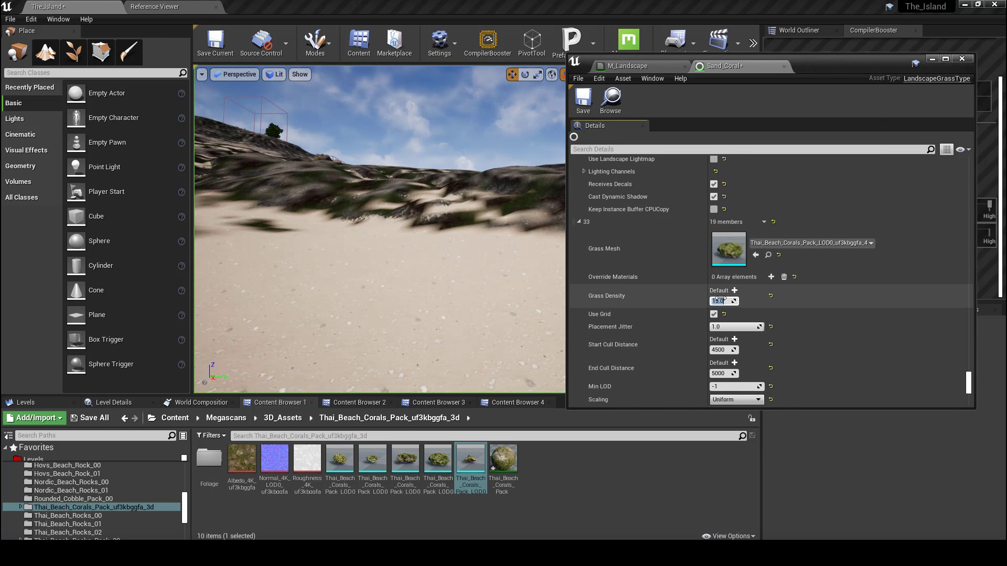
pyautogui.scroll(-6, 737, 270)
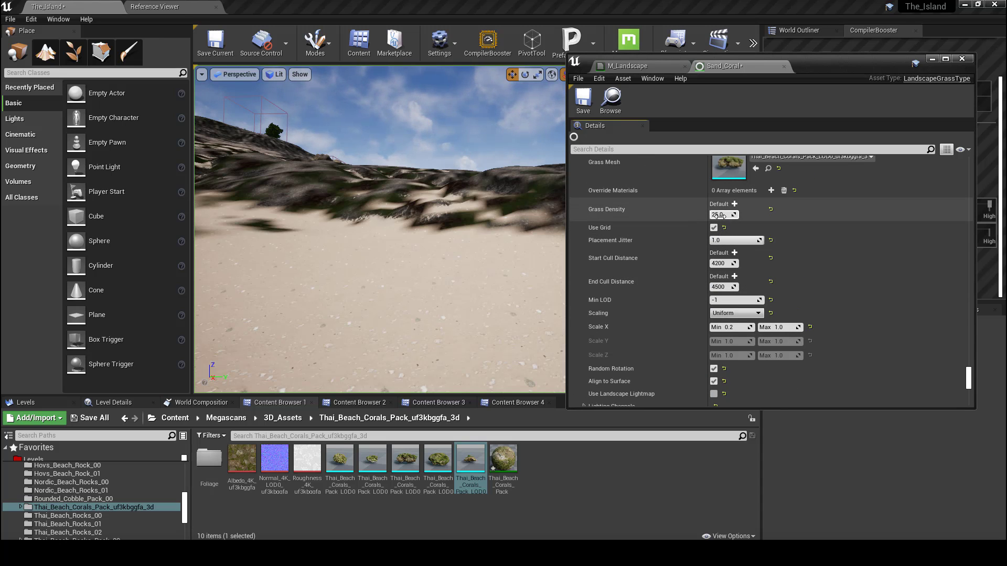
# Revise the grass densities of the varieties using the third and second coral meshes of the uf3kbggfa pack
pyautogui.click(719, 214)
pyautogui.scroll(6, 737, 226)
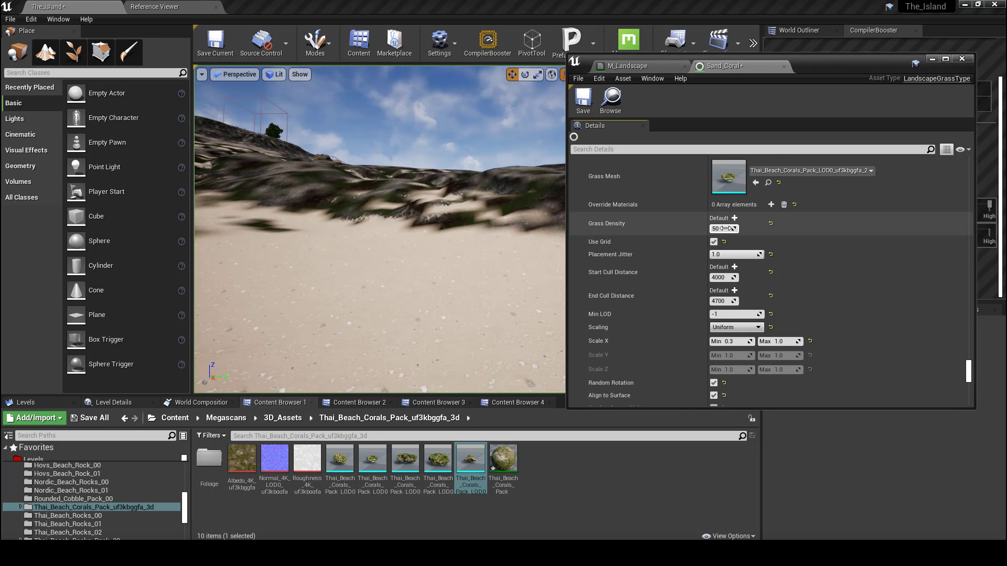
pyautogui.press('Return')
pyautogui.scroll(-6, 735, 248)
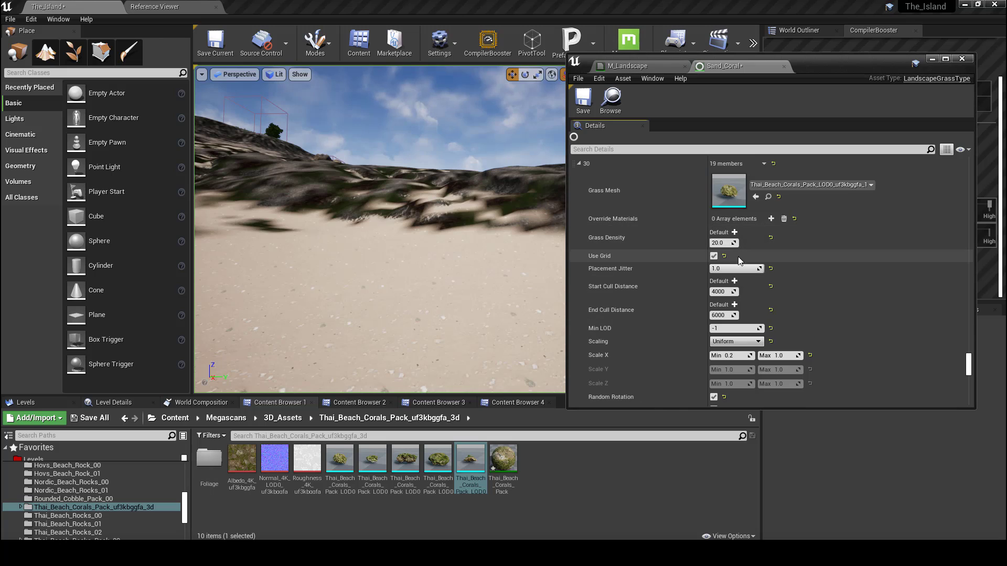
# Set the grass density of variety 30 to 55, then save Sand_Coral and minimize its editor
pyautogui.click(723, 243)
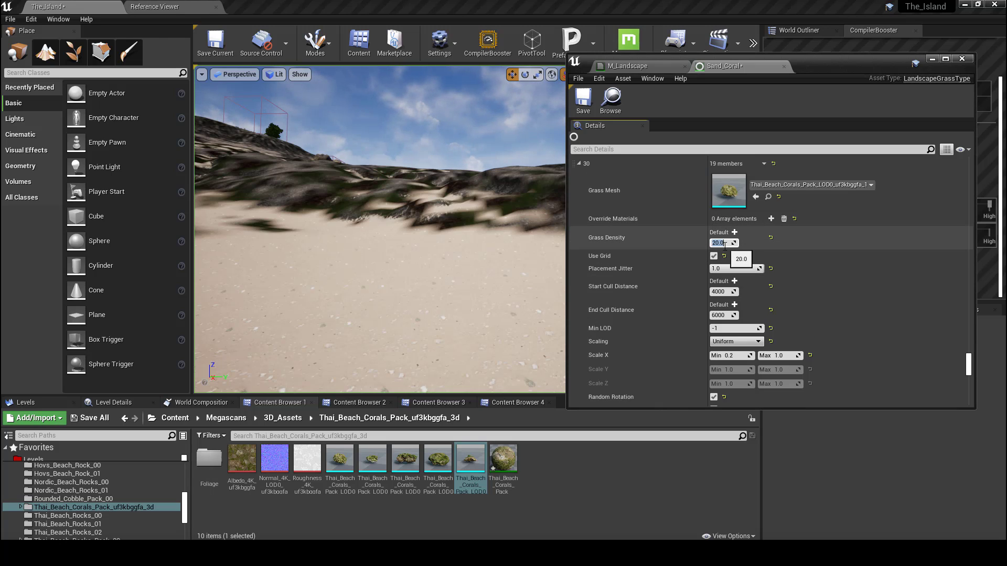
pyautogui.press('Return')
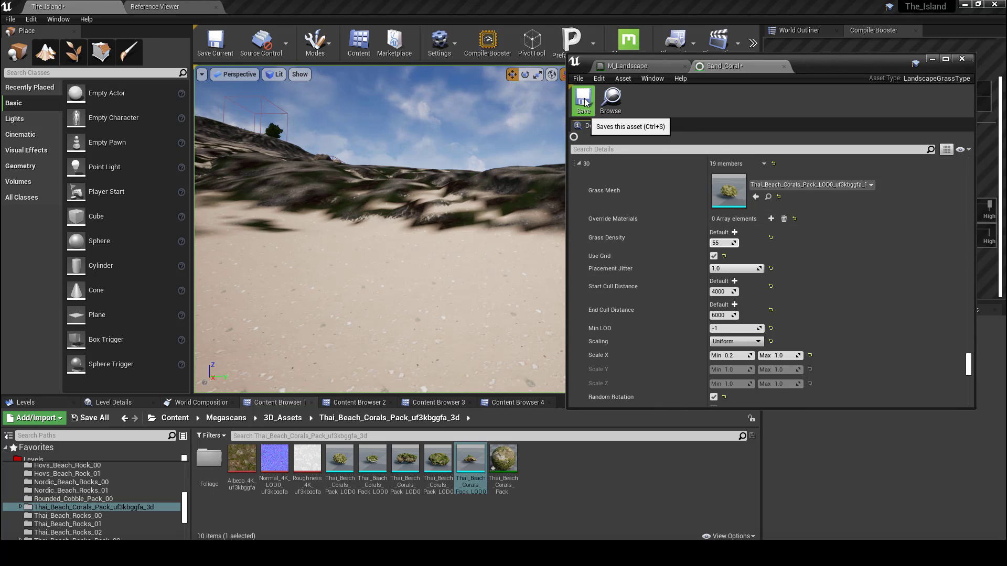
pyautogui.click(584, 101)
pyautogui.click(932, 58)
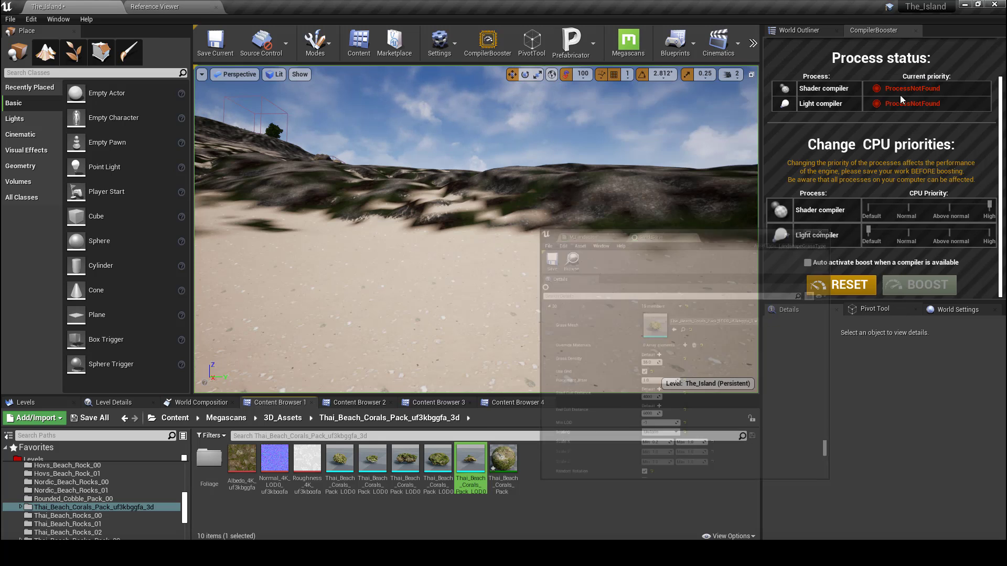
# Switch to Quixel Bridge, export the selected Thai Beach Corals Pack at 4K resolution to Unreal Engine, and return to The_Island
pyautogui.hotkey('alt', 'Tab')
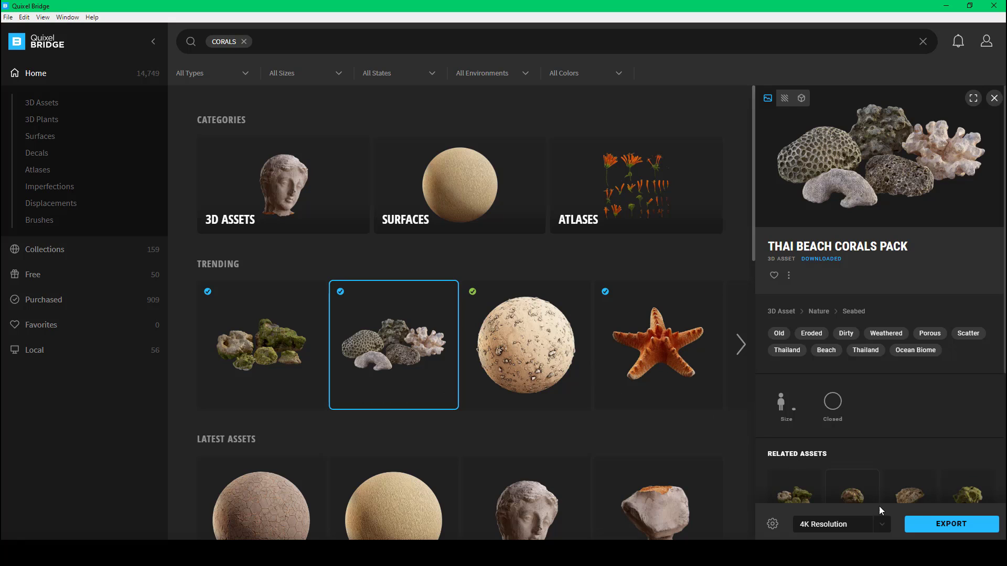
pyautogui.click(939, 526)
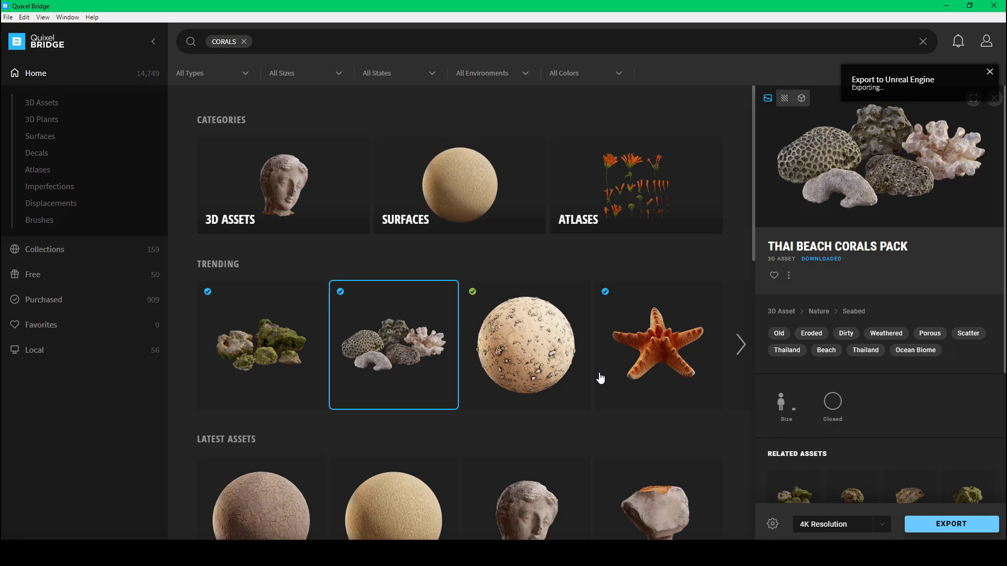
pyautogui.click(740, 344)
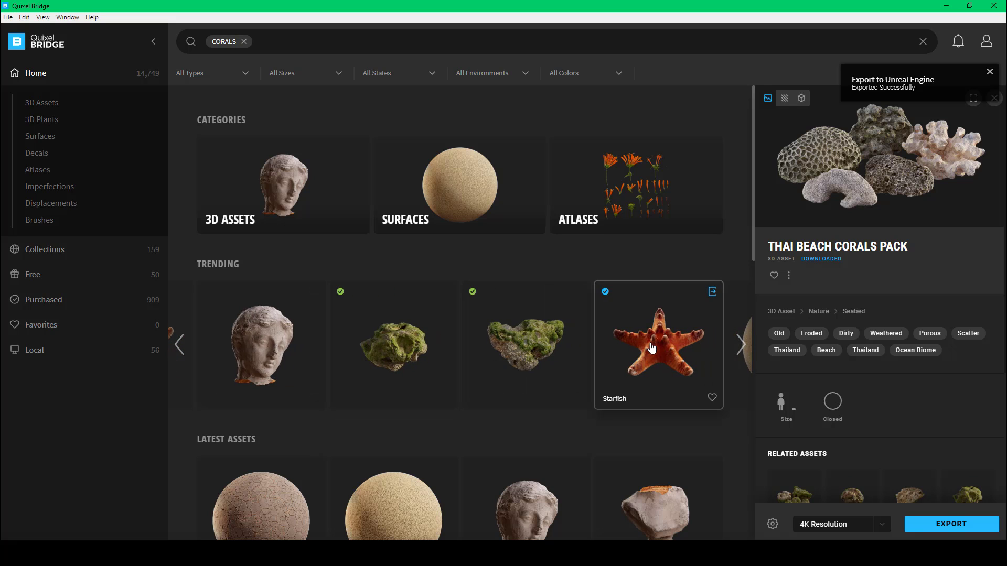
pyautogui.click(501, 553)
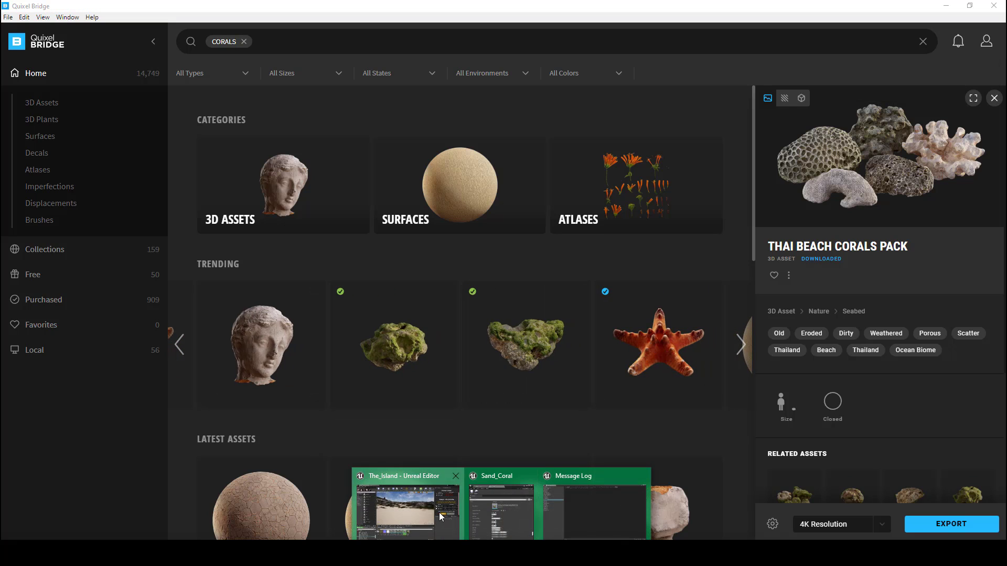
pyautogui.click(478, 526)
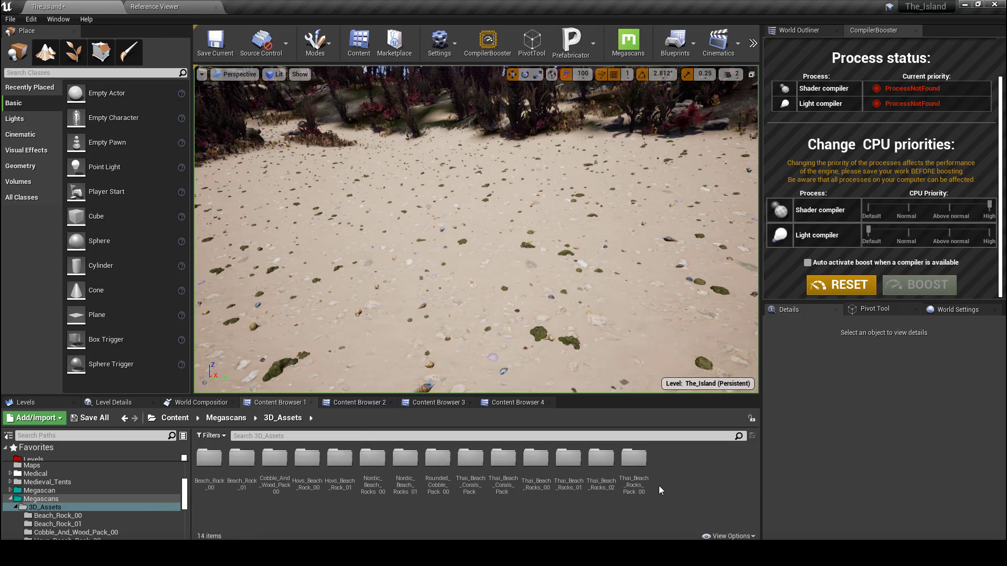
# Examine the density and spread of the corals across the sand in the full-screen viewport
pyautogui.press('F11')
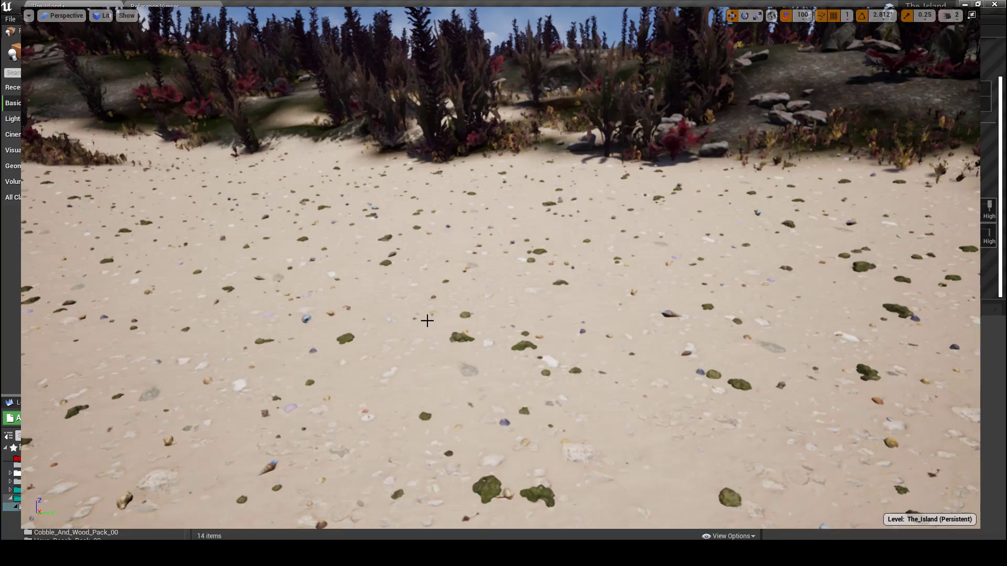
pyautogui.moveTo(503, 283); pyautogui.dragTo(597, 294, button='right')
pyautogui.moveTo(499, 318); pyautogui.dragTo(918, 278, button='right')
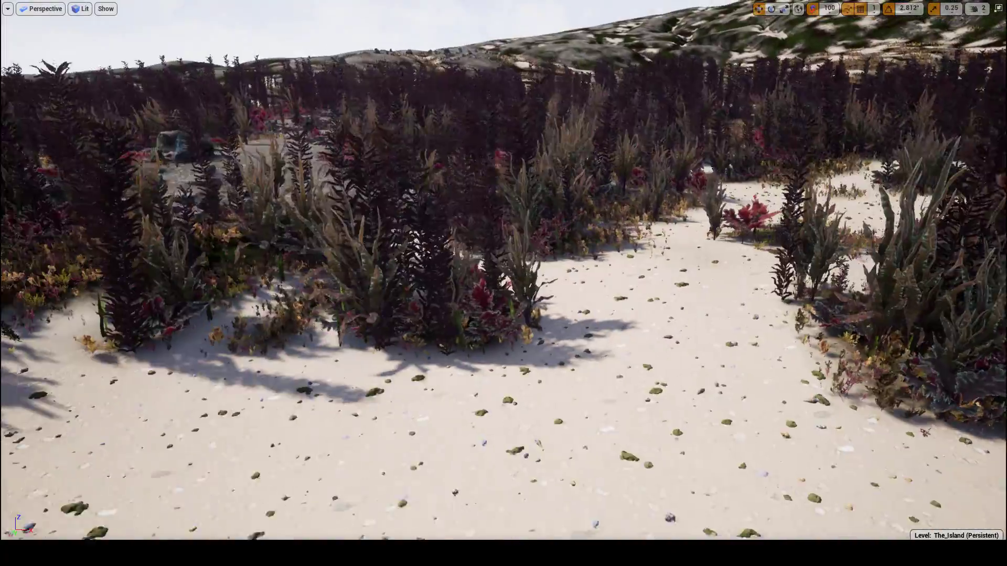
pyautogui.moveTo(531, 278); pyautogui.dragTo(472, 293, button='right')
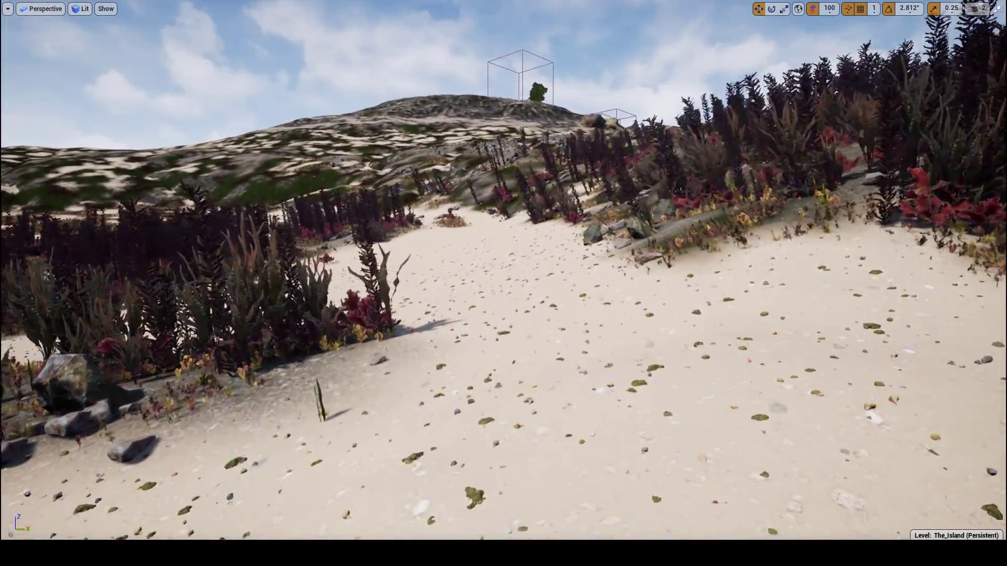
pyautogui.moveTo(528, 259); pyautogui.dragTo(516, 260, button='right')
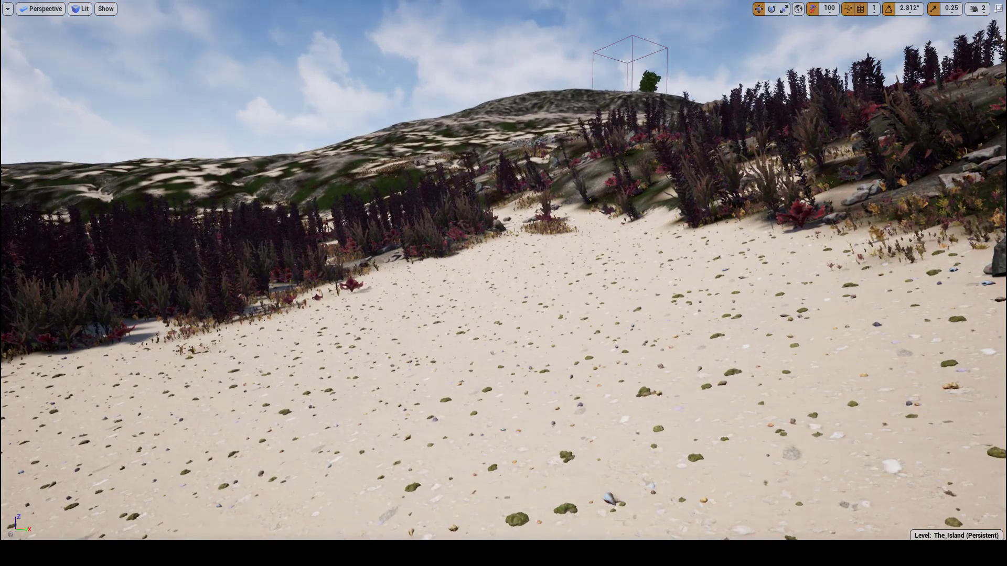
pyautogui.press('F11')
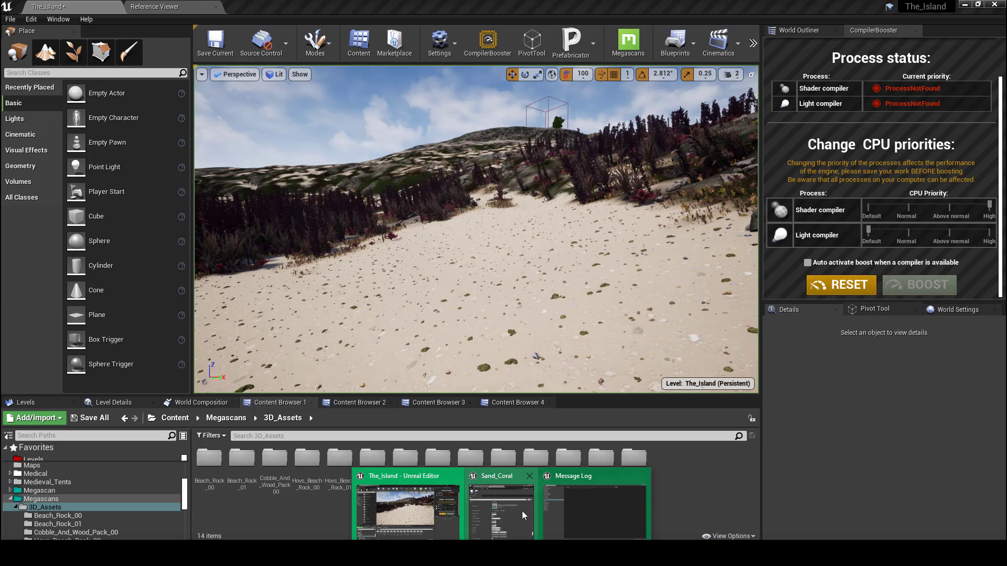
# Open the imported Thai_Beach_Corals_Pack_ufzkbcjfa_3d folder and add five grass varieties, 35 to 39, to Sand_Coral
pyautogui.click(522, 510)
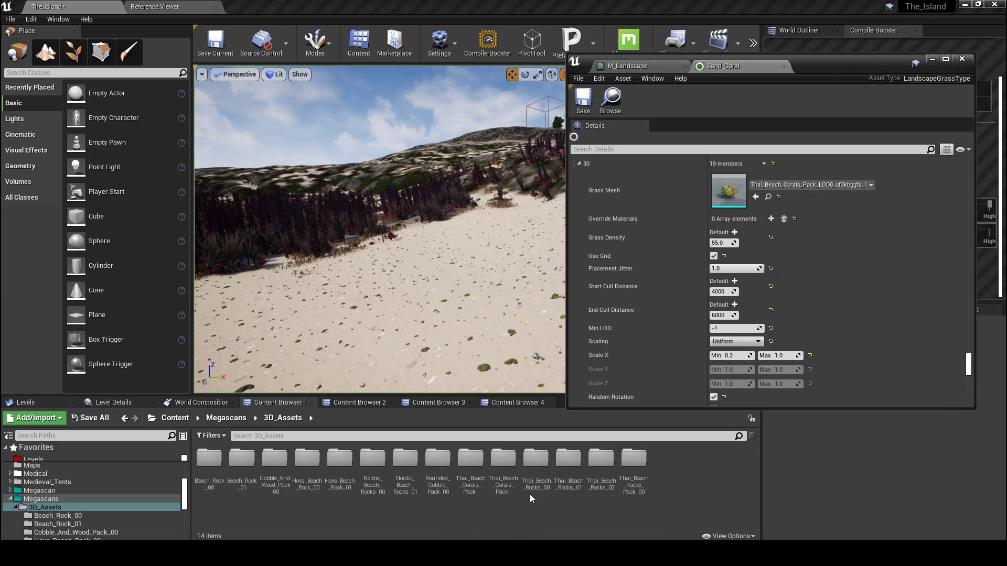
pyautogui.doubleClick(504, 461)
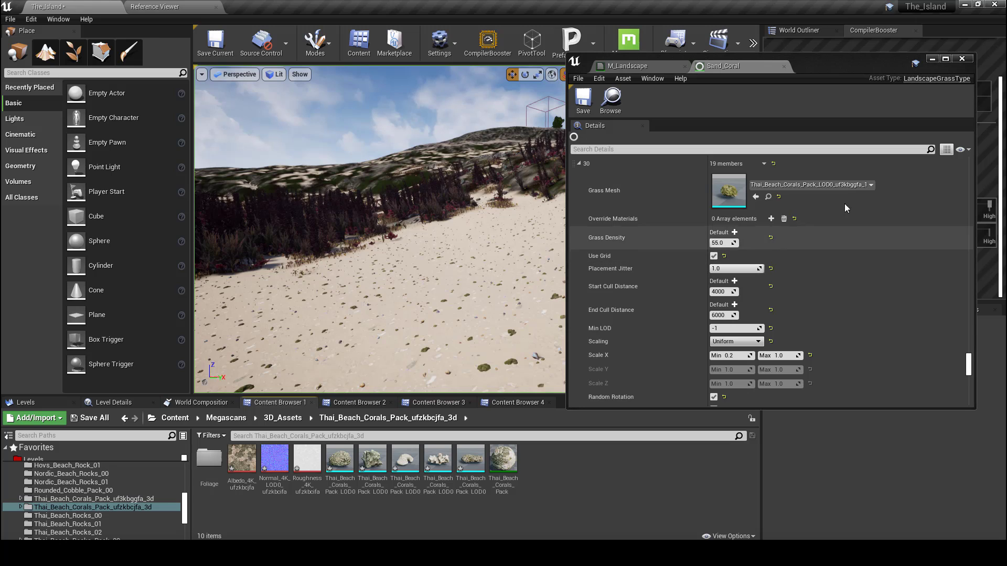
pyautogui.scroll(15, 746, 196)
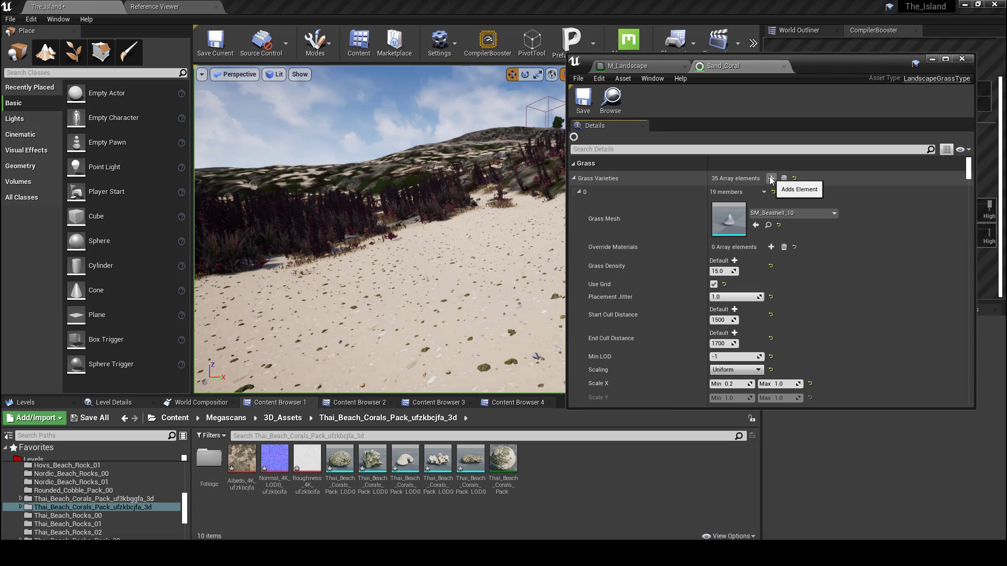
pyautogui.click(770, 178)
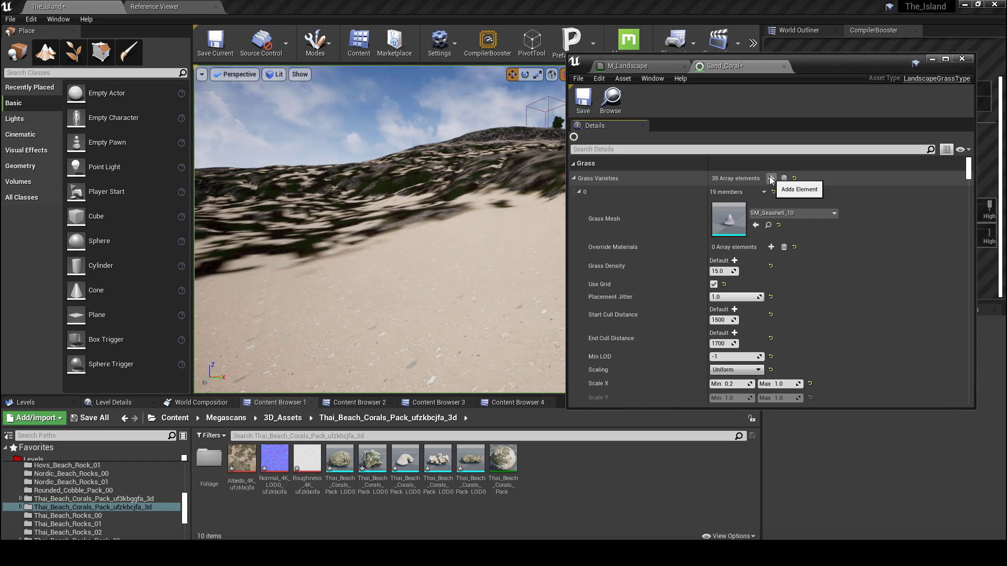
pyautogui.moveTo(967, 166); pyautogui.dragTo(942, 407)
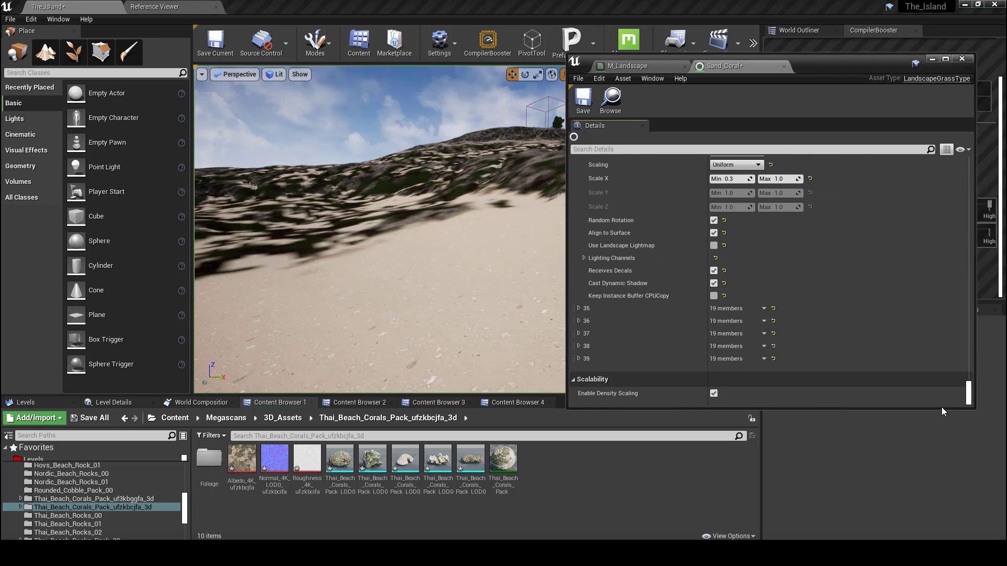
# Assign Thai_Beach_Corals_Pack_LOD0_ufzkbcjfa_1 to grass variety 35 and set its density to 30
pyautogui.click(579, 308)
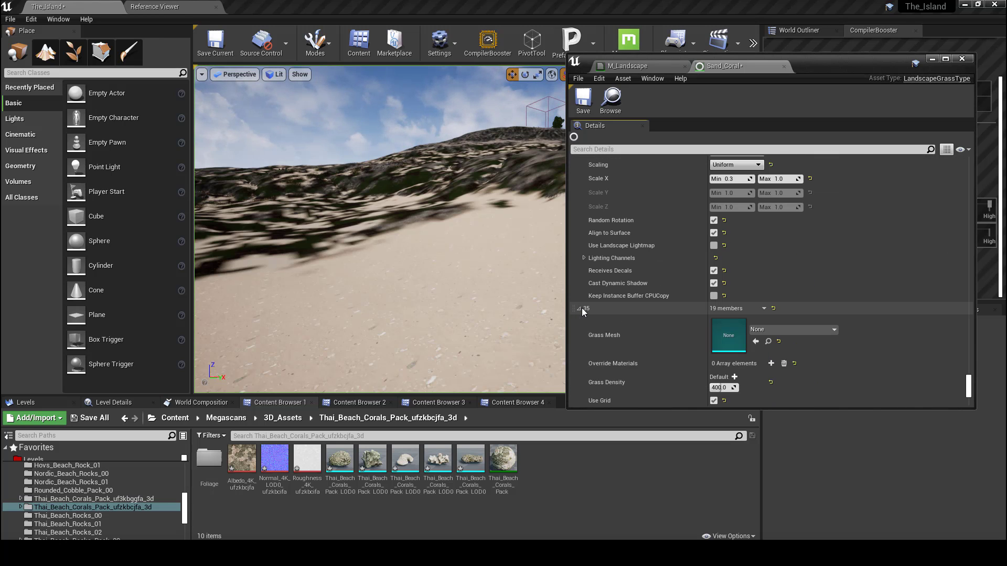
pyautogui.click(340, 459)
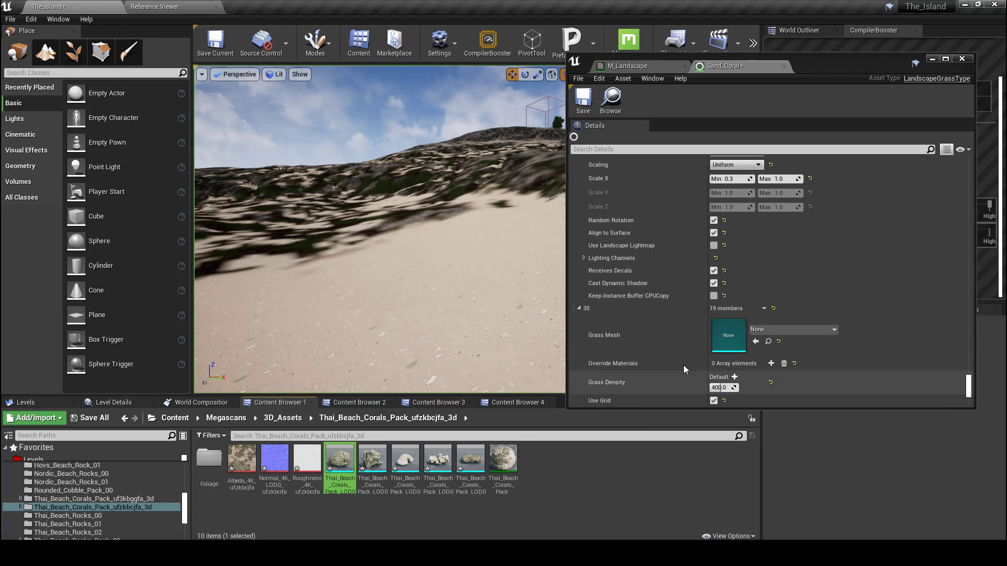
pyautogui.click(756, 341)
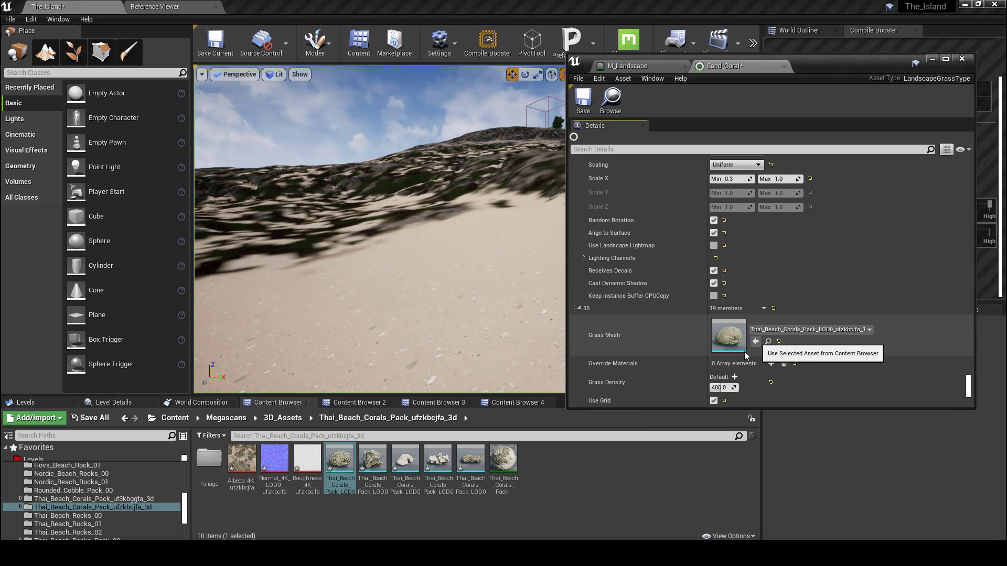
pyautogui.click(718, 388)
pyautogui.write('30')
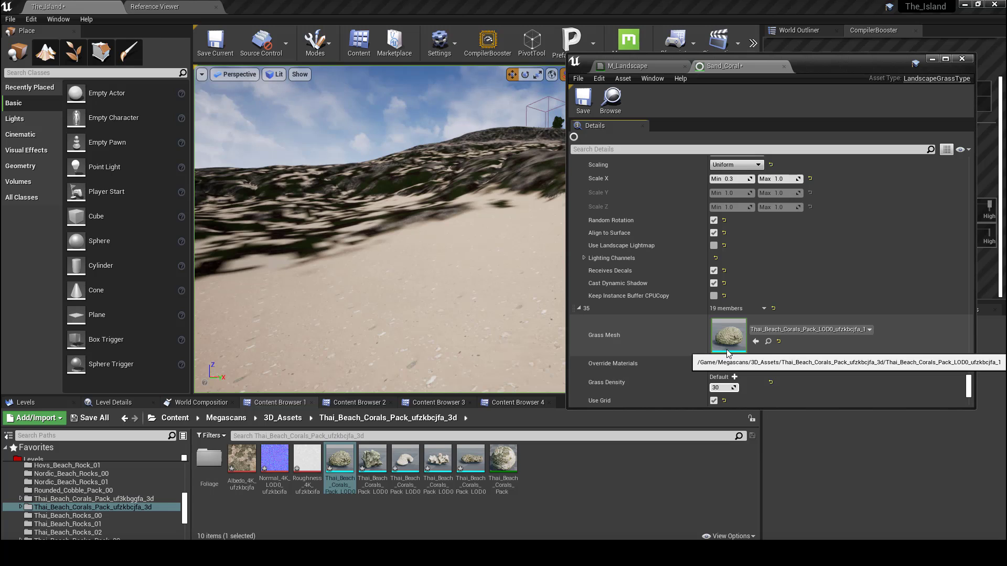
# Set variety 35's start cull distance to 3500 and adjust its end cull distance
pyautogui.scroll(-3, 727, 353)
pyautogui.click(711, 369)
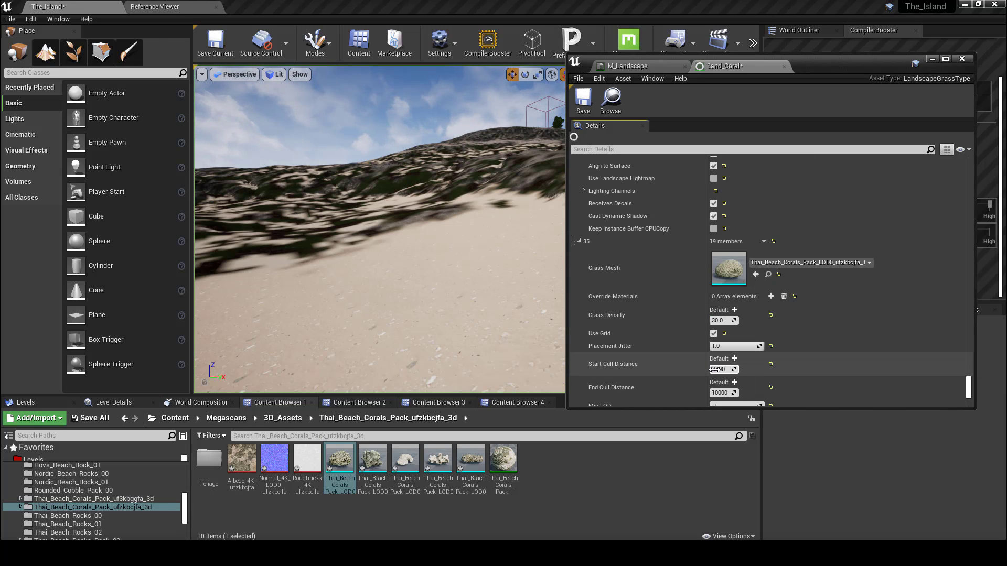
pyautogui.write('3500')
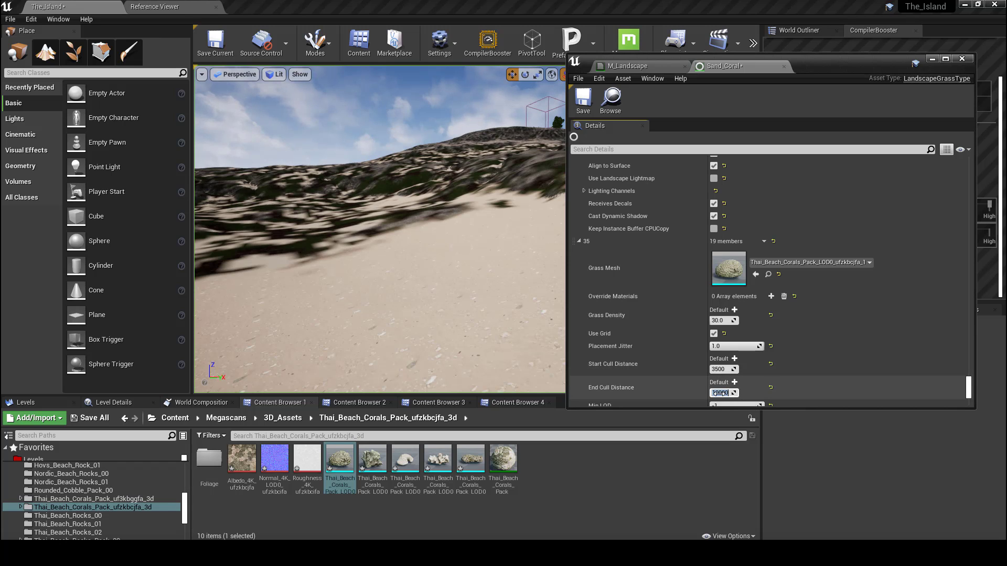
pyautogui.scroll(-10, 735, 355)
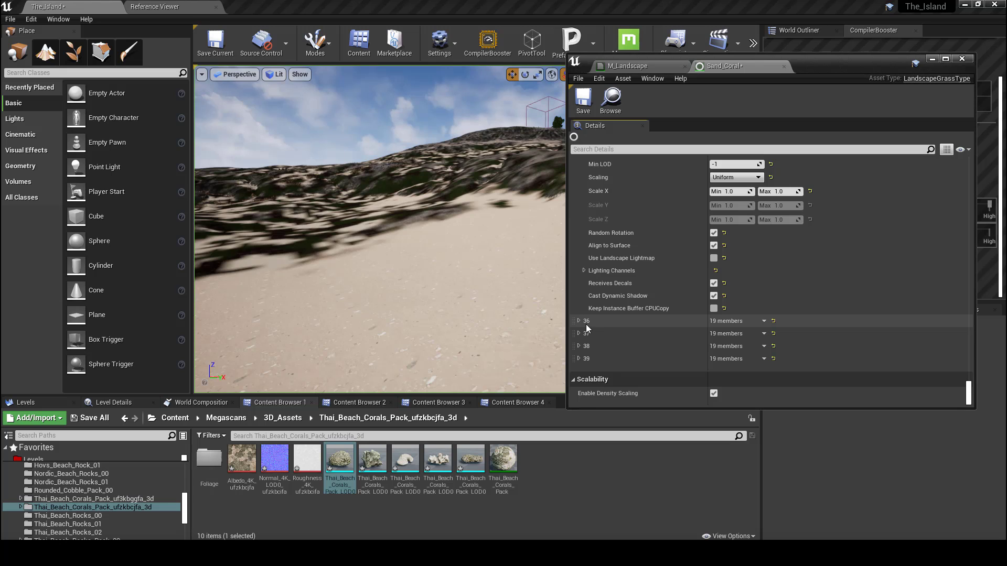
# Assign Thai_Beach_Corals_Pack_LOD0_ufzkbcjfa_2 to grass variety 36 and set its density to 35
pyautogui.click(578, 321)
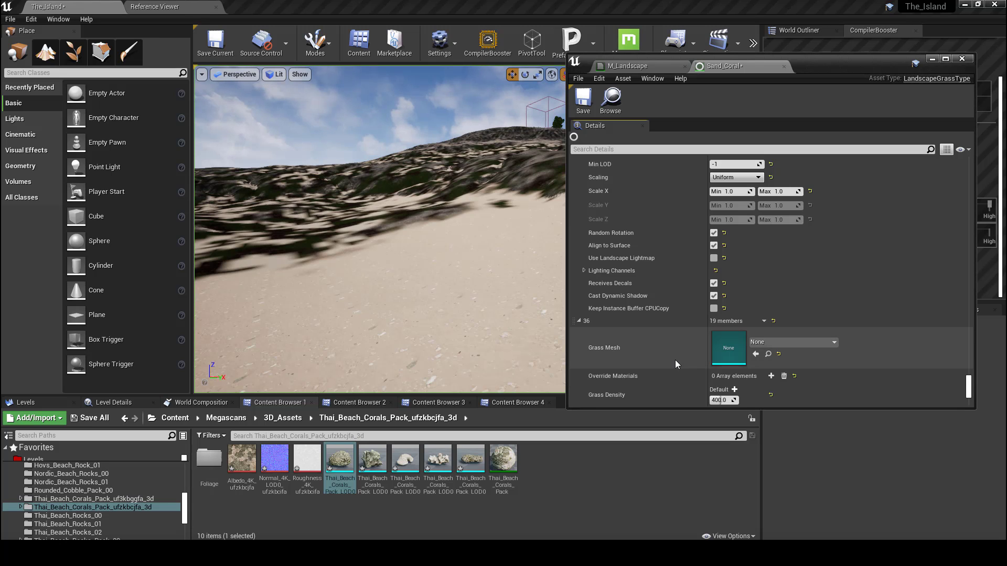
pyautogui.click(372, 461)
pyautogui.click(755, 354)
pyautogui.scroll(-3, 740, 357)
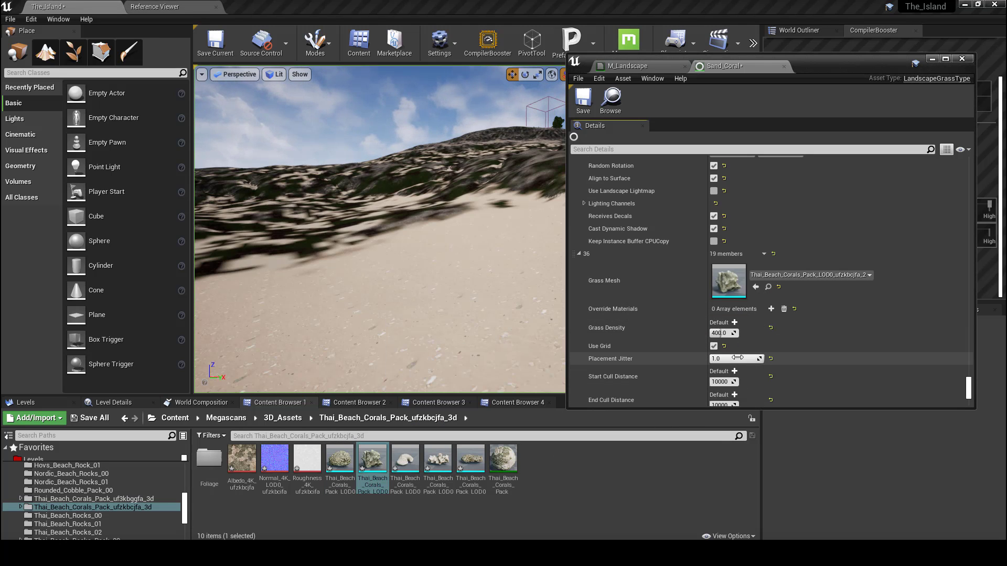
pyautogui.click(726, 334)
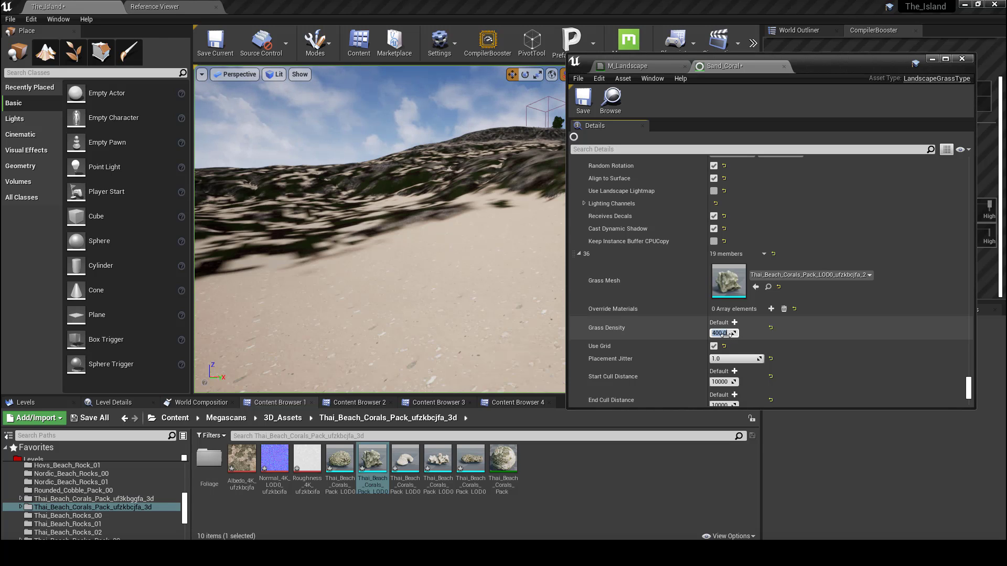
pyautogui.write('35')
pyautogui.press('Return')
pyautogui.scroll(-4, 727, 336)
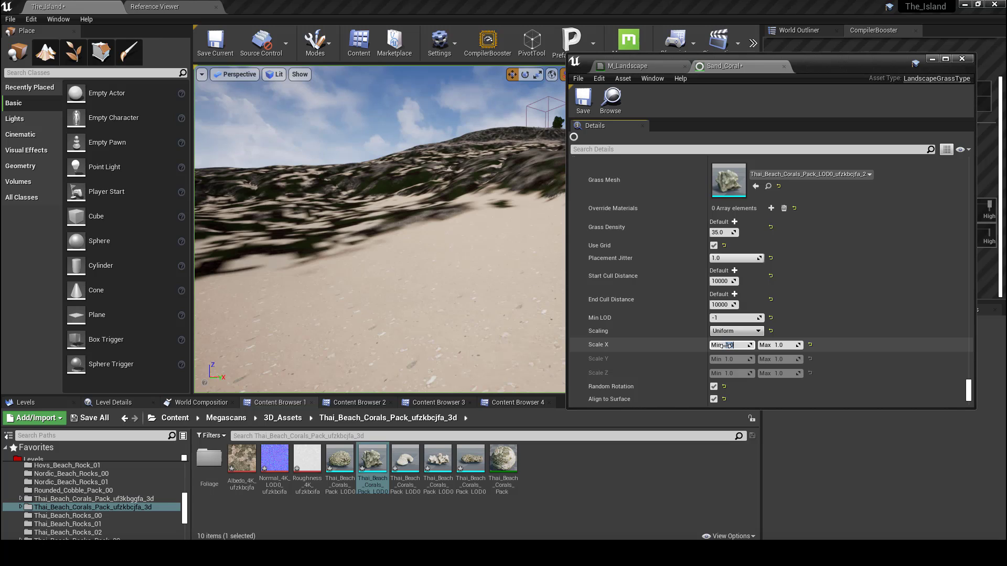
# Set grass variety 36's minimum X scale to 0.3, start cull distance to 3200 and end cull distance to 3600
pyautogui.click(747, 344)
pyautogui.write('.3')
pyautogui.click(727, 280)
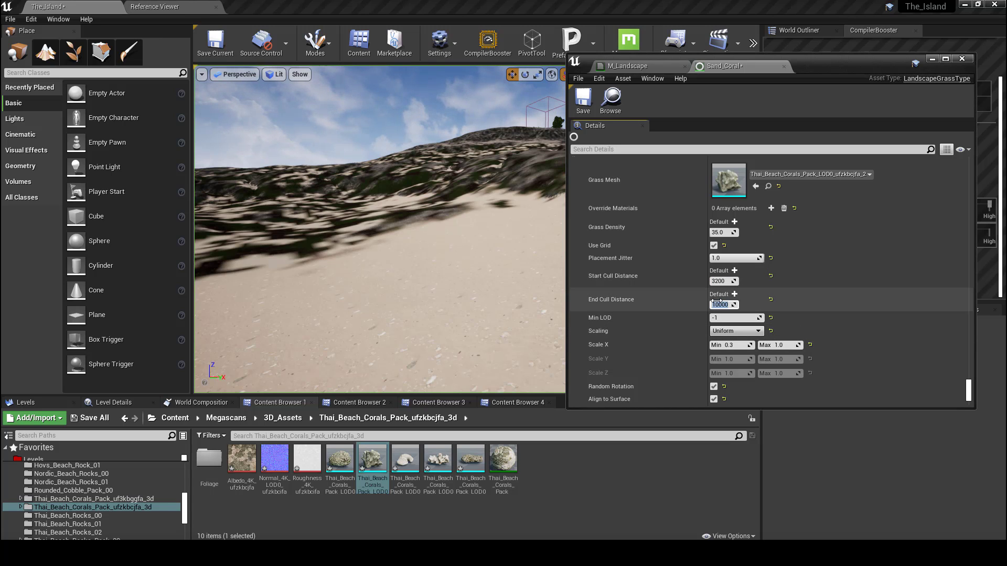
pyautogui.scroll(-5, 717, 301)
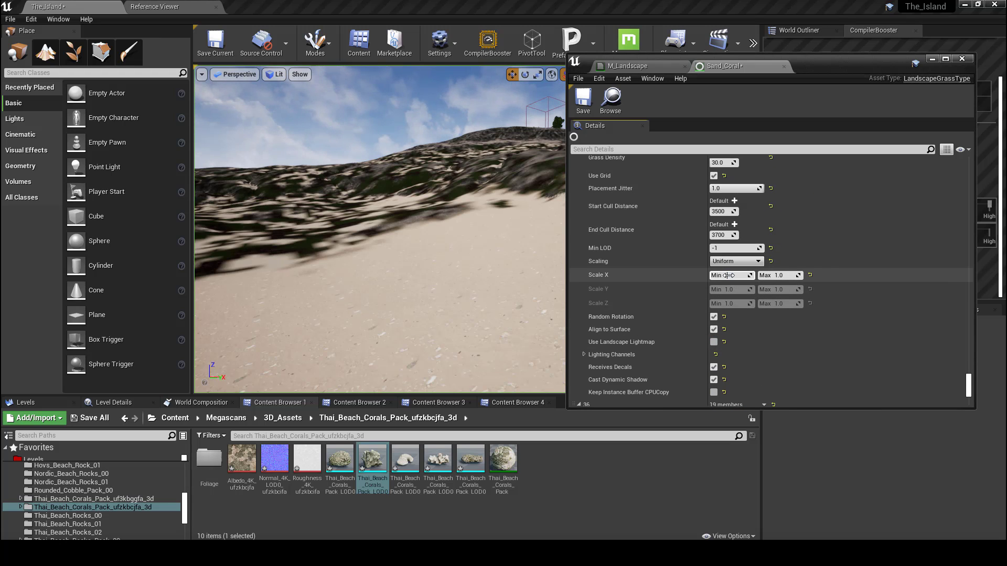
# Assign Thai_Beach_Corals_Pack_LOD0_ufzkbcjfa_3 as the grass mesh of variety 37
pyautogui.scroll(-8, 728, 275)
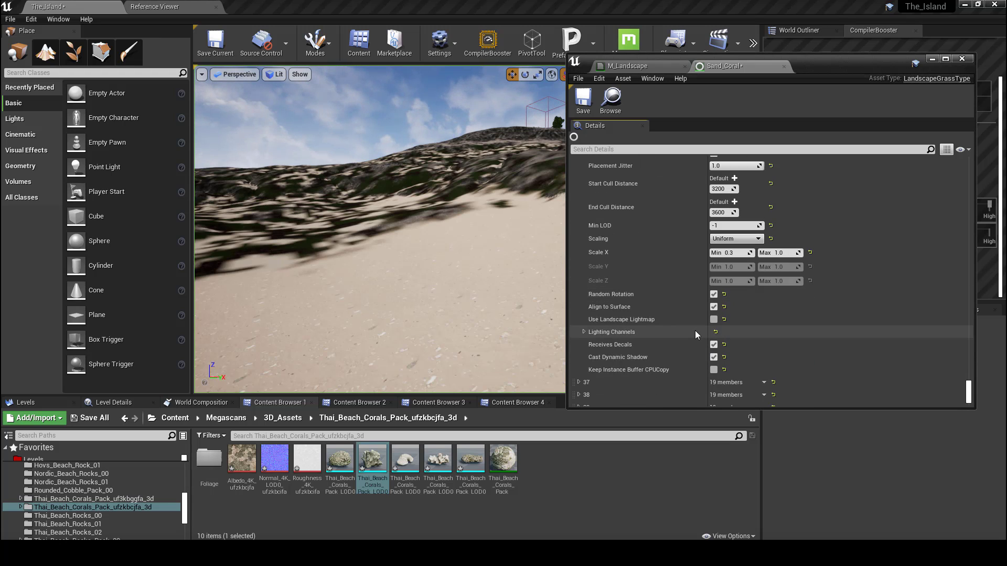
pyautogui.click(579, 334)
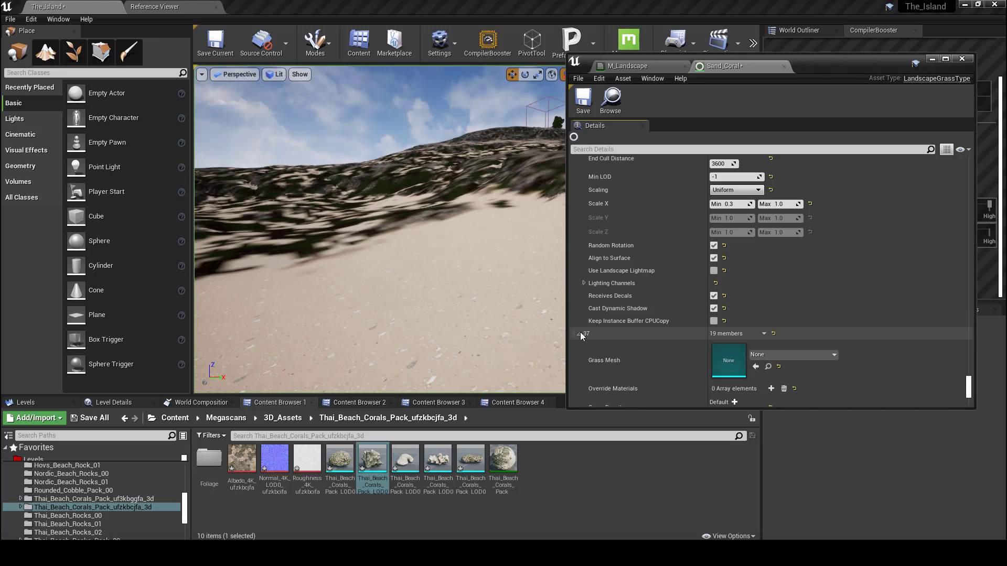
pyautogui.click(405, 459)
pyautogui.click(756, 366)
# Set variety 37's density to 25, start cull distance to 2500, end cull distance to 3000 and minimum X scale to 0.5
pyautogui.scroll(-4, 734, 346)
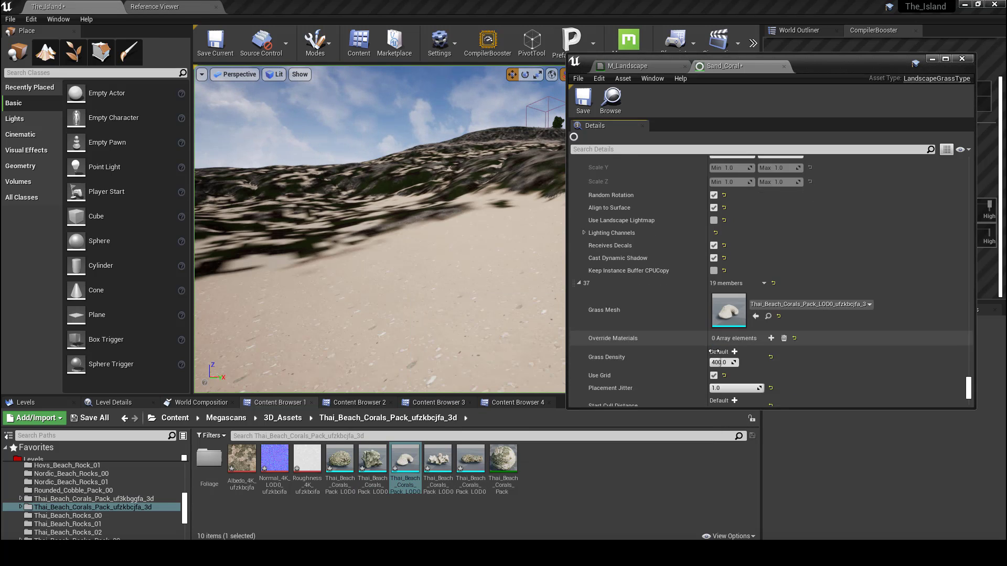
pyautogui.scroll(-2, 747, 360)
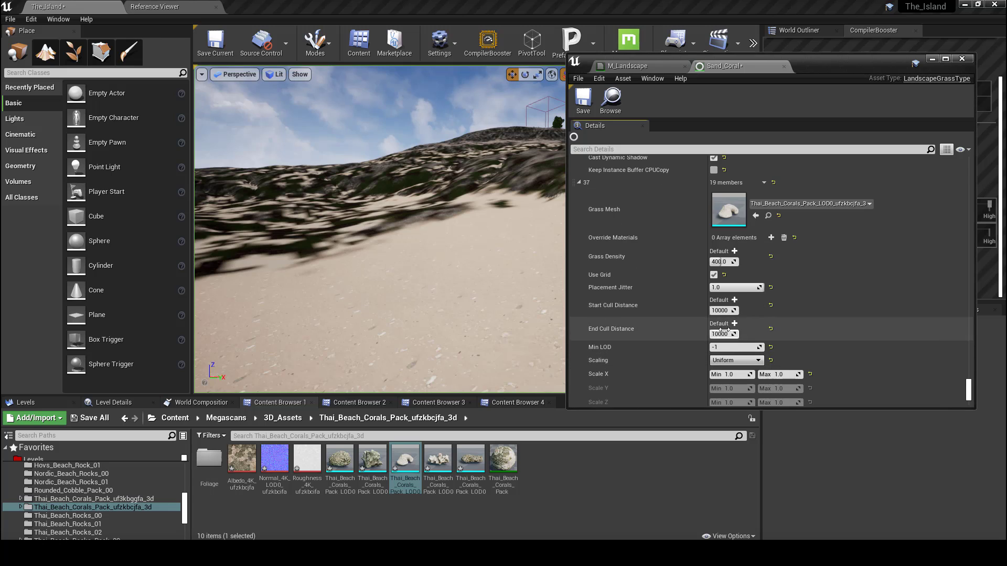
pyautogui.click(714, 276)
pyautogui.click(713, 275)
pyautogui.click(714, 262)
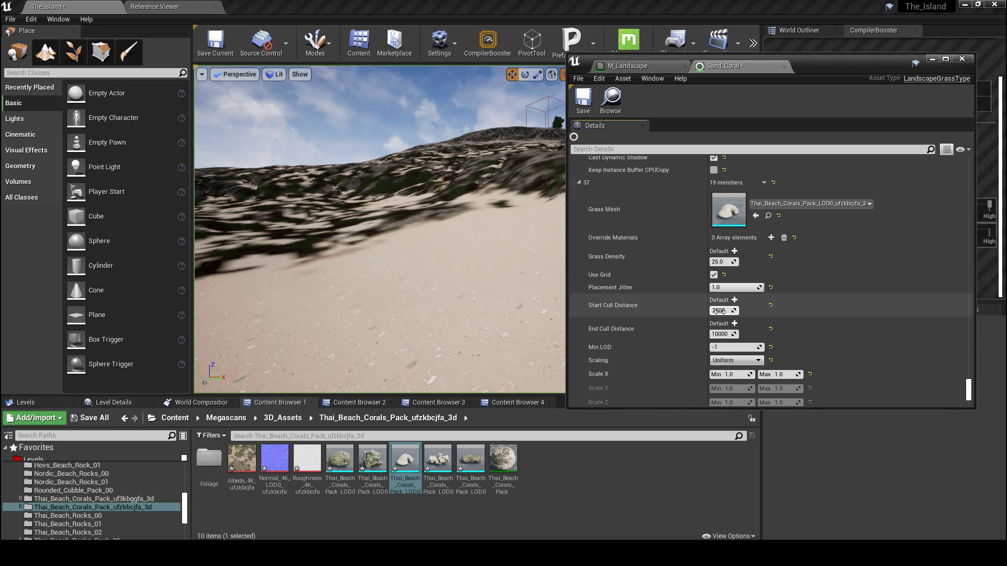
pyautogui.click(718, 311)
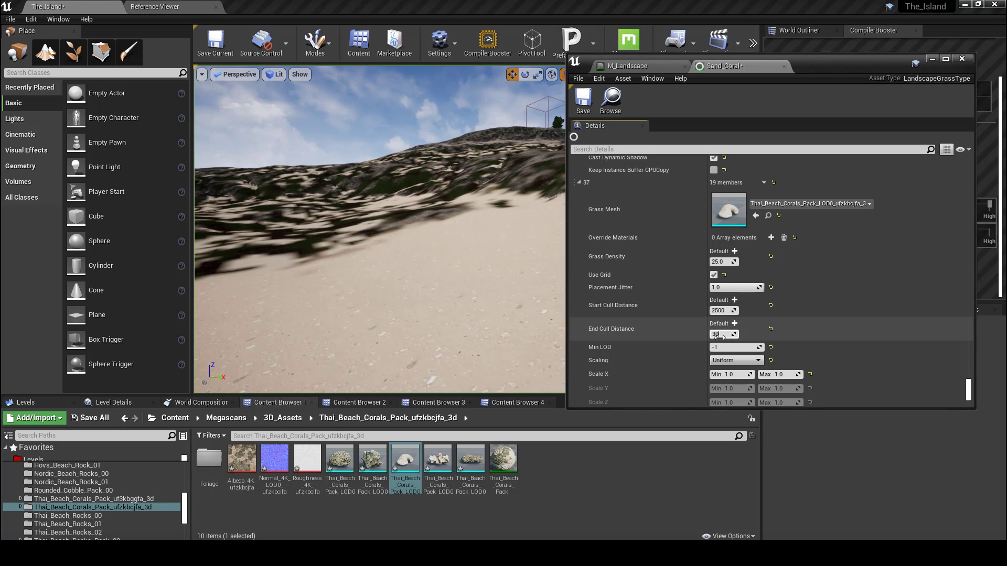
pyautogui.scroll(-3, 730, 300)
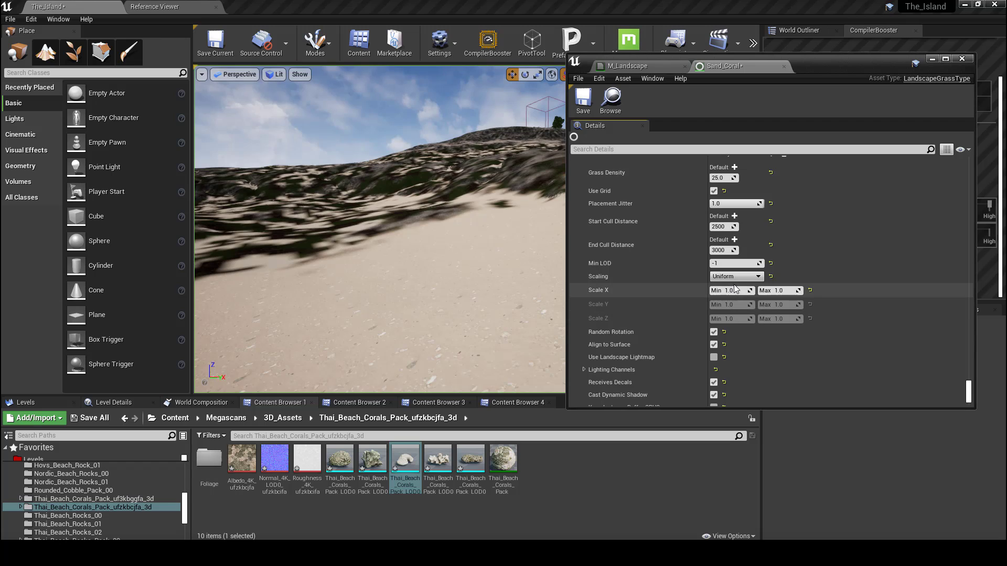
pyautogui.scroll(-3, 797, 256)
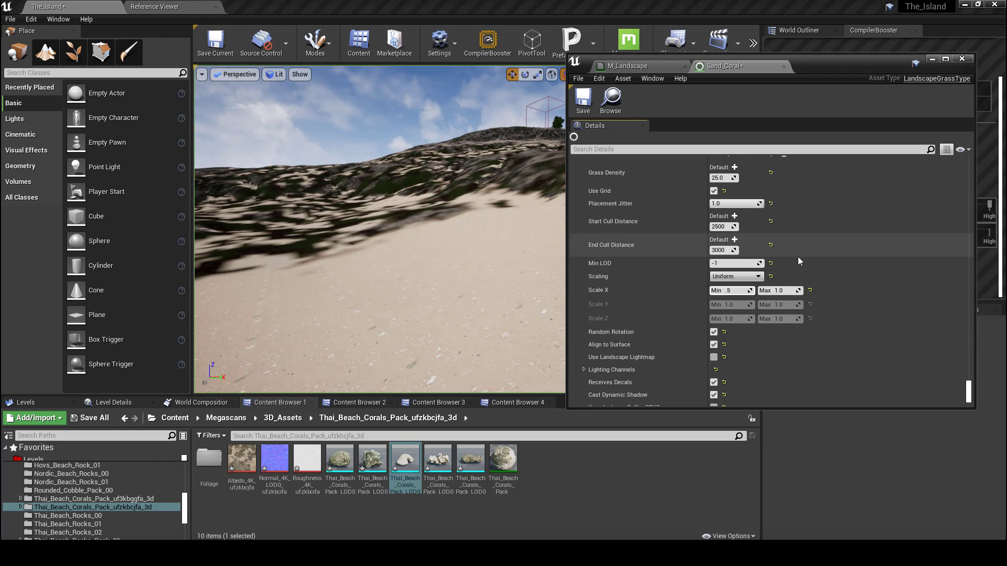
# Assign Thai_Beach_Corals_Pack_LOD0_ufzkbcjfa_4 to grass variety 38 and set its density to 45
pyautogui.click(579, 346)
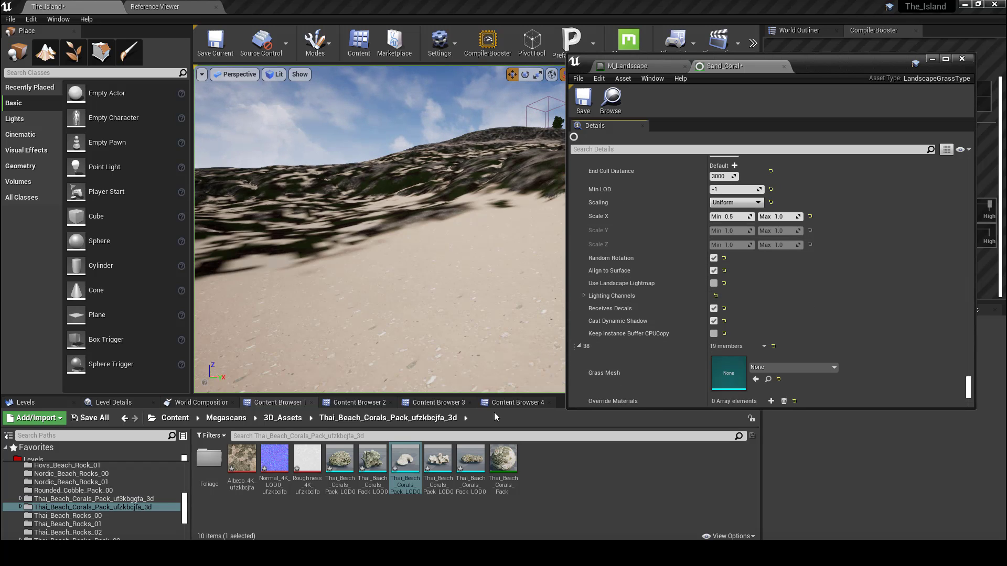
pyautogui.click(438, 464)
pyautogui.click(756, 379)
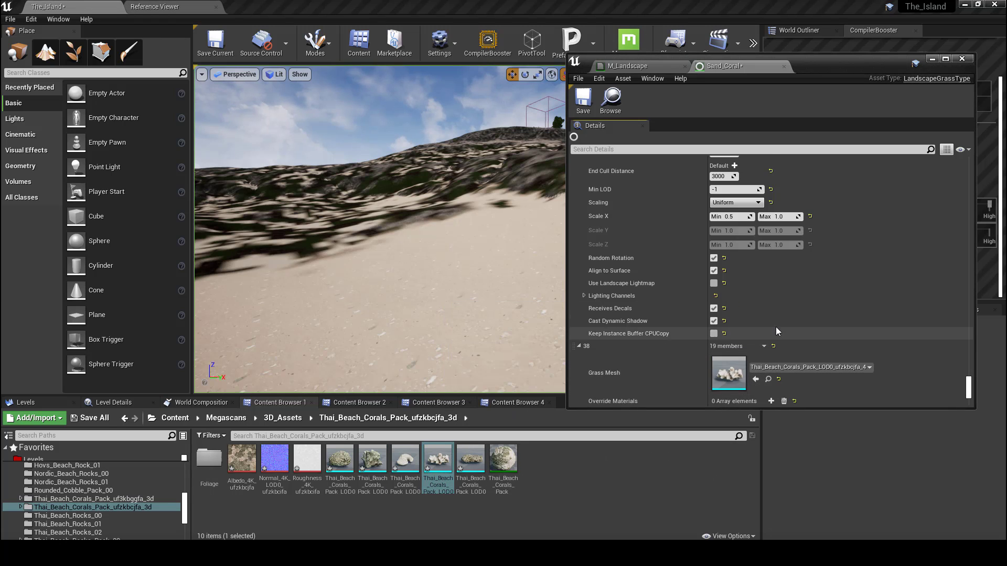
pyautogui.scroll(-4, 775, 326)
pyautogui.click(725, 324)
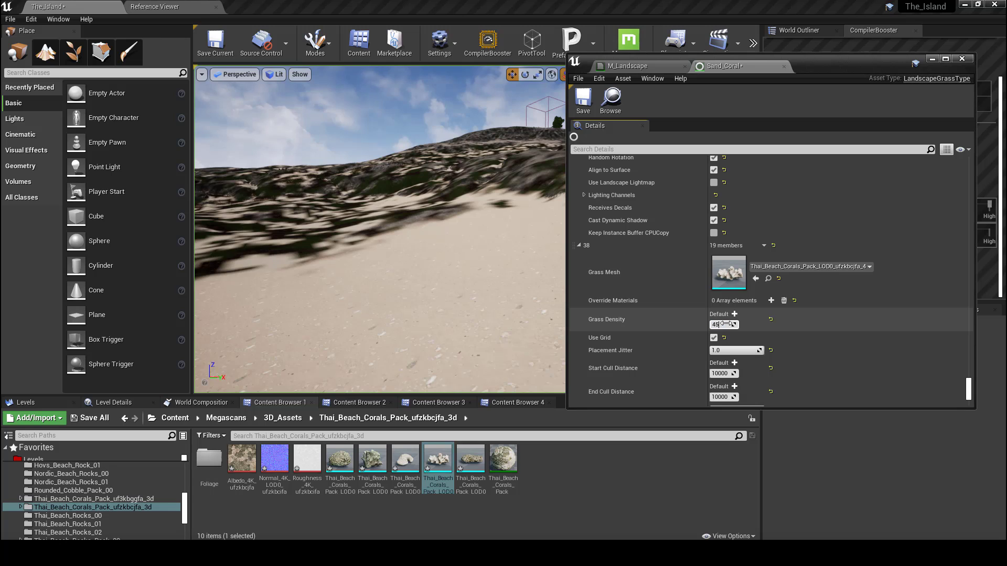
pyautogui.write('45')
pyautogui.press('Tab')
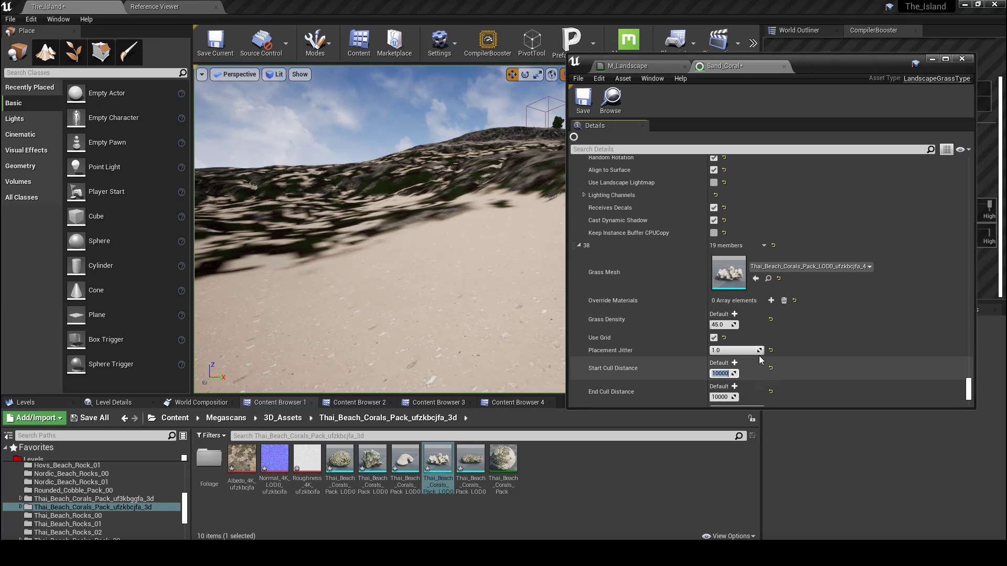
# Set variety 38's start cull distance to 4000, end cull distance to 4300 and minimum X scale to 0.3
pyautogui.scroll(-2, 804, 344)
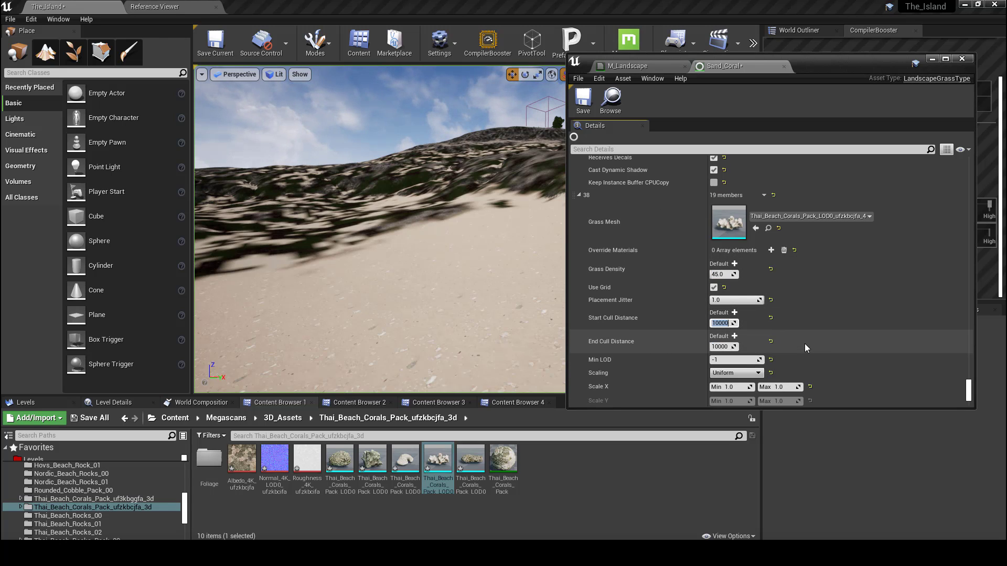
pyautogui.write('4000')
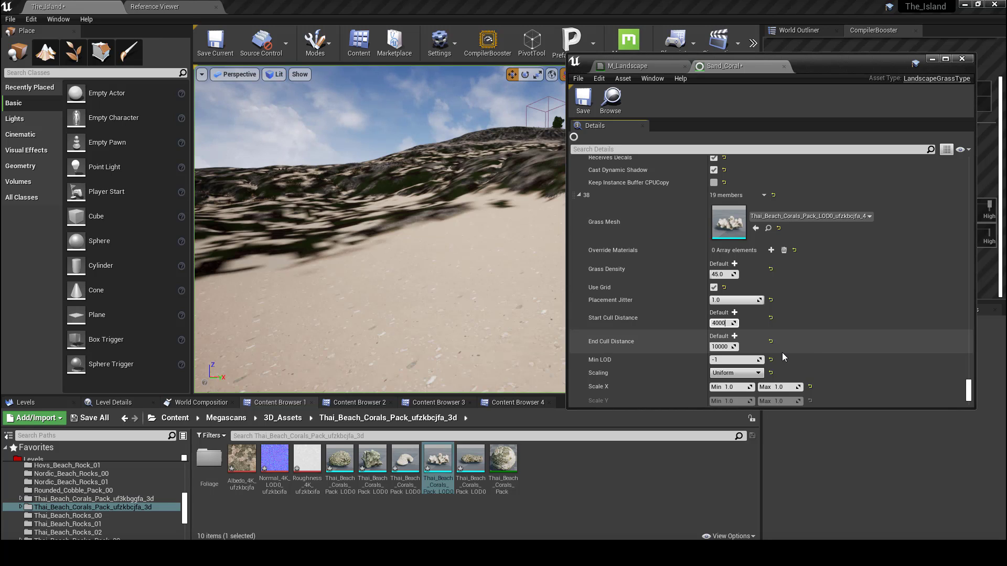
pyautogui.click(725, 347)
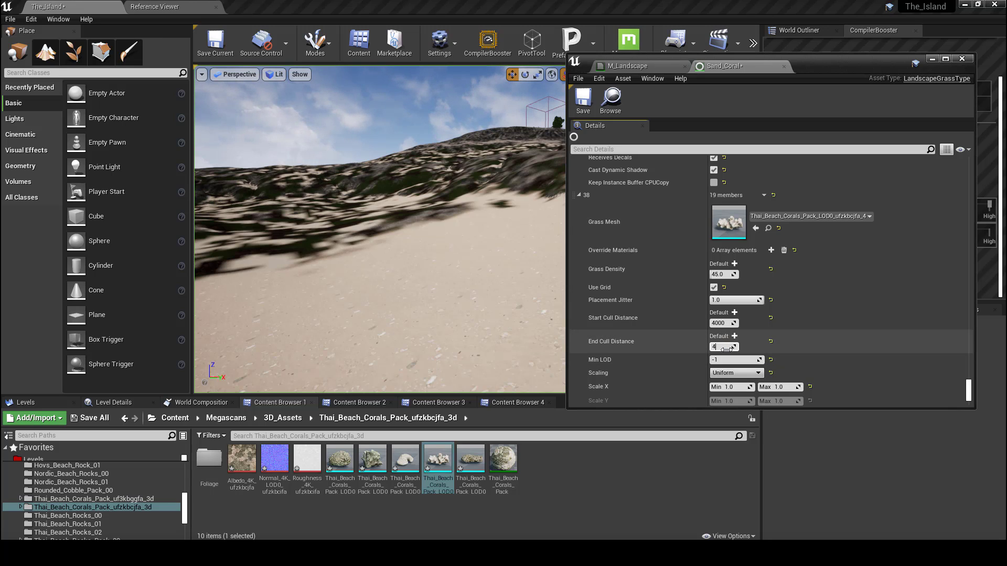
pyautogui.write('4300')
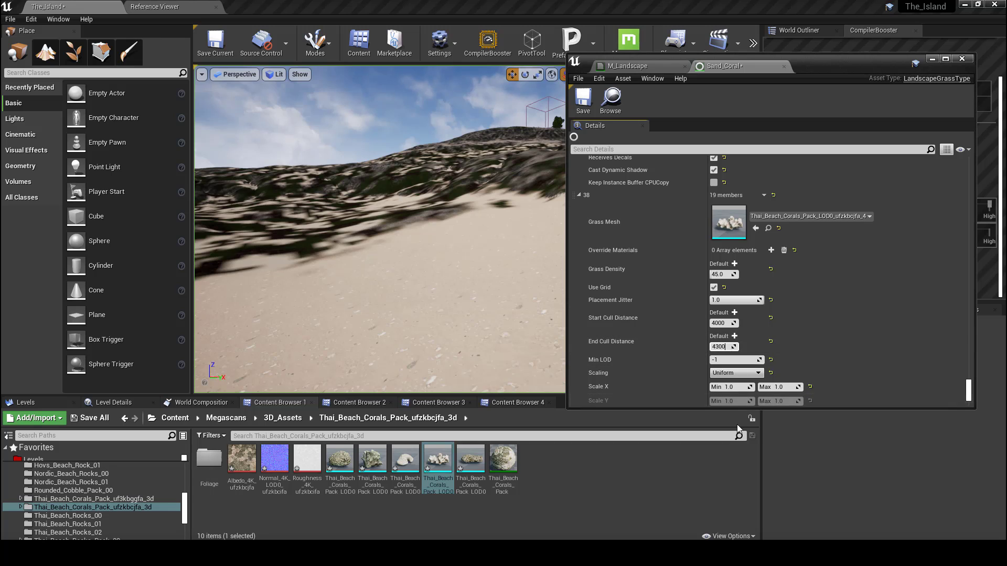
pyautogui.click(730, 387)
pyautogui.write('.3')
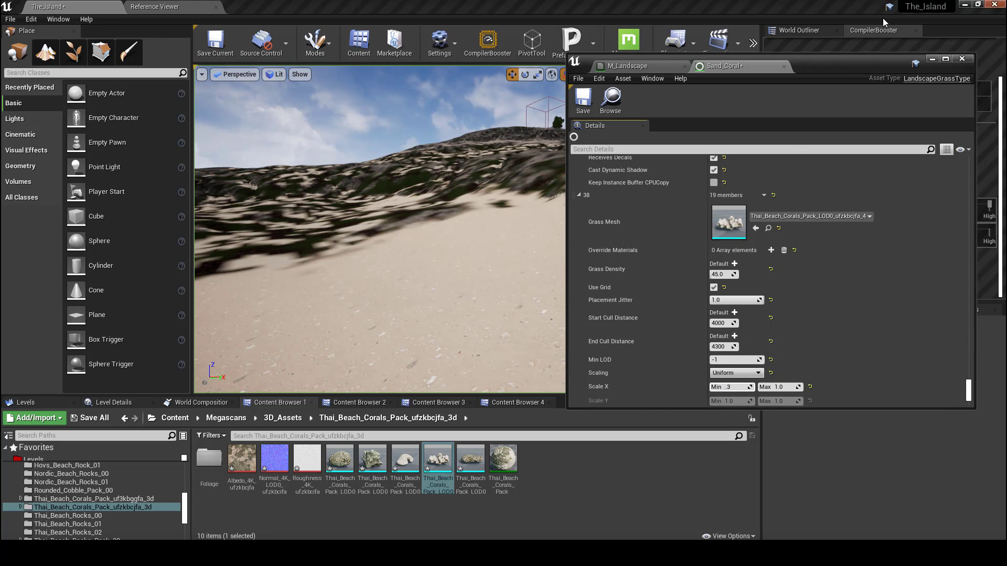
# Assign Thai_Beach_Corals_Pack_LOD0_ufzkbcjfa_5 to grass variety 39 and set its density to 40
pyautogui.scroll(-5, 697, 272)
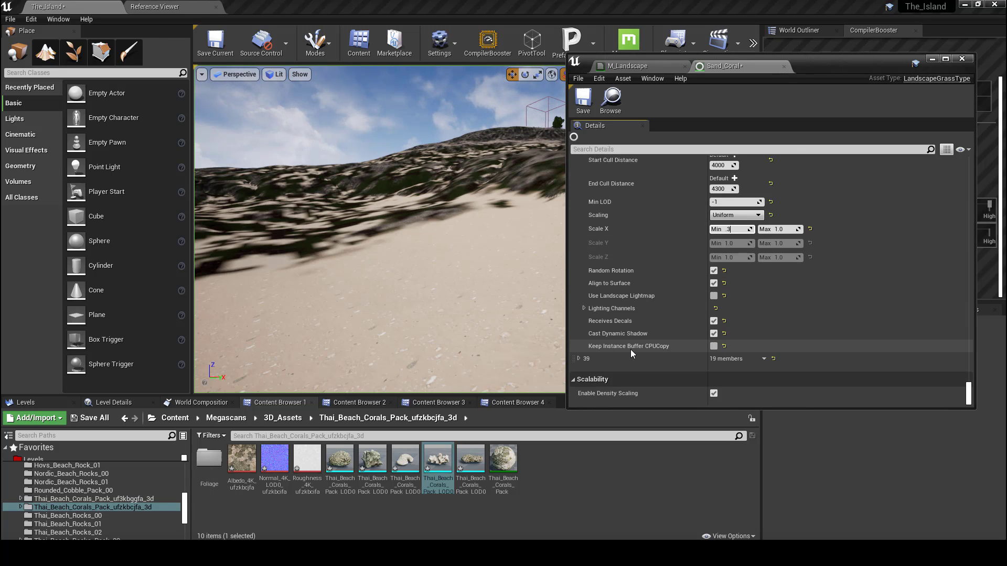
pyautogui.click(580, 357)
pyautogui.click(579, 359)
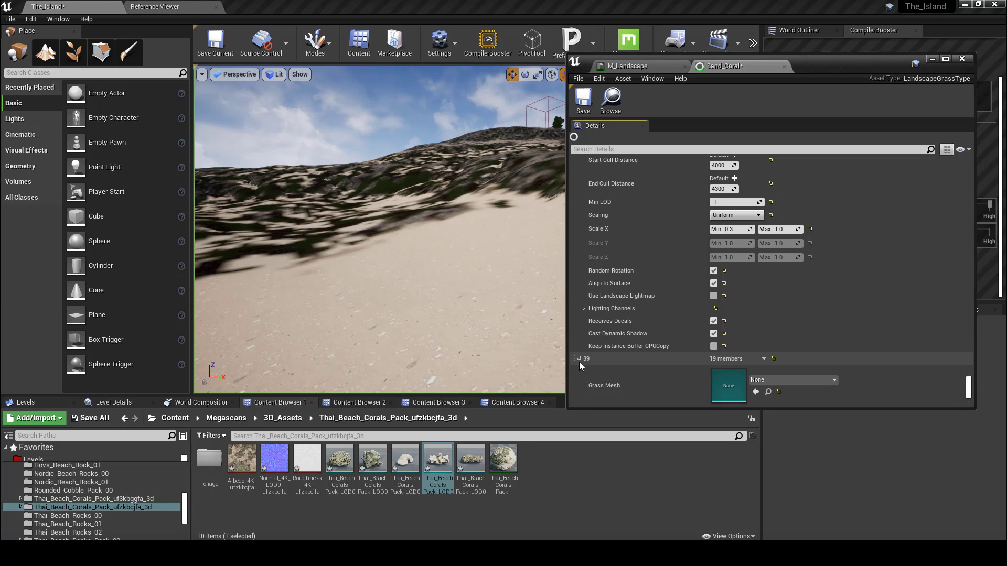
pyautogui.click(471, 459)
pyautogui.click(755, 392)
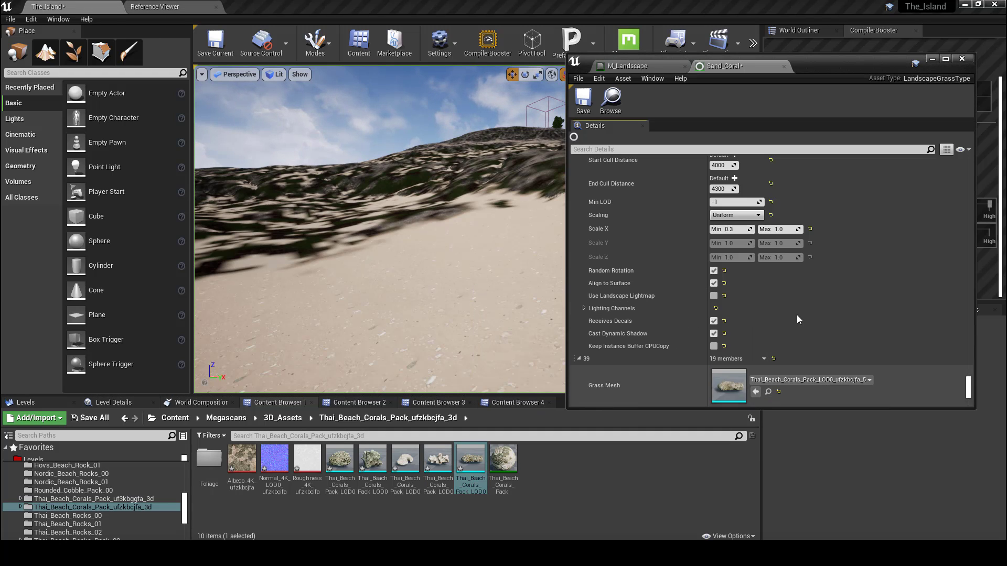
pyautogui.scroll(-4, 760, 320)
pyautogui.click(719, 321)
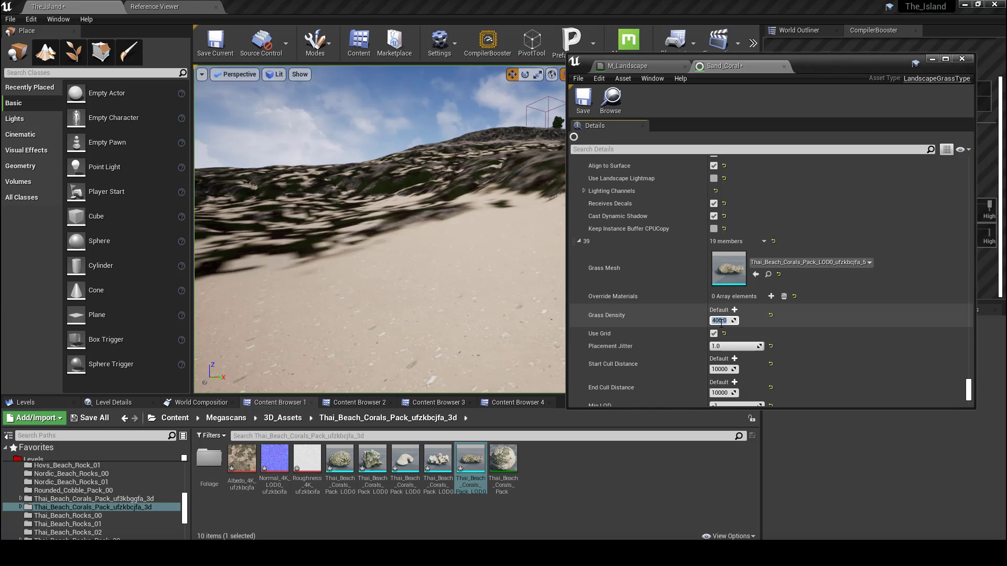
# Set variety 39's start cull distance to 4100, end cull distance to 4300 and minimum X scale to 0.3, and save Sand_Coral
pyautogui.click(712, 370)
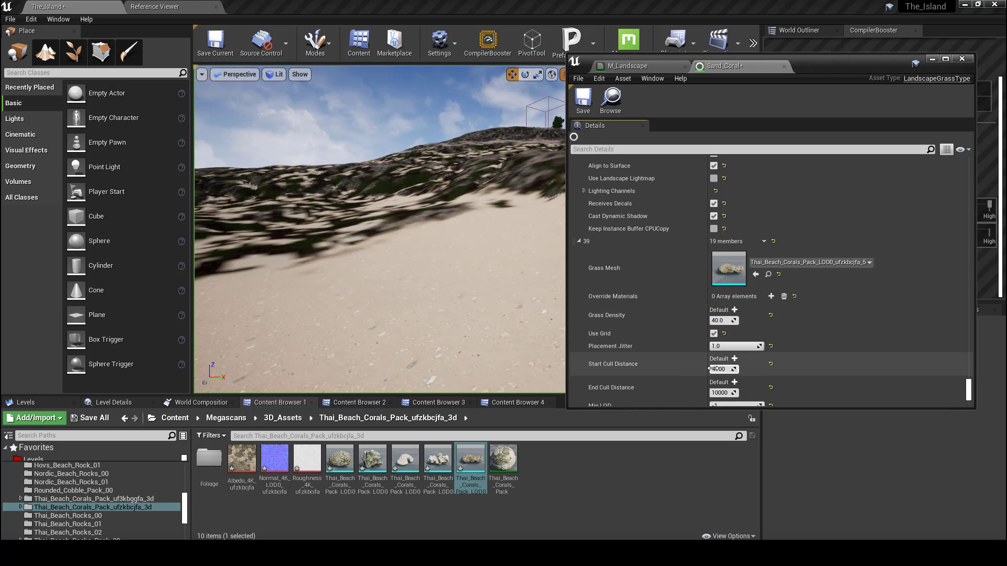
pyautogui.click(719, 395)
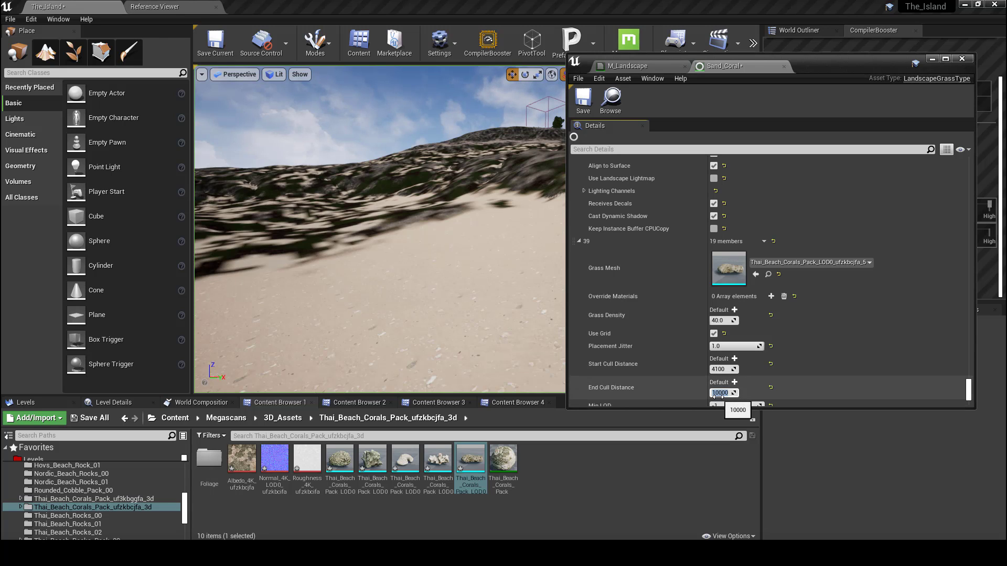
pyautogui.write('4300')
pyautogui.press('Return')
pyautogui.scroll(-4, 857, 317)
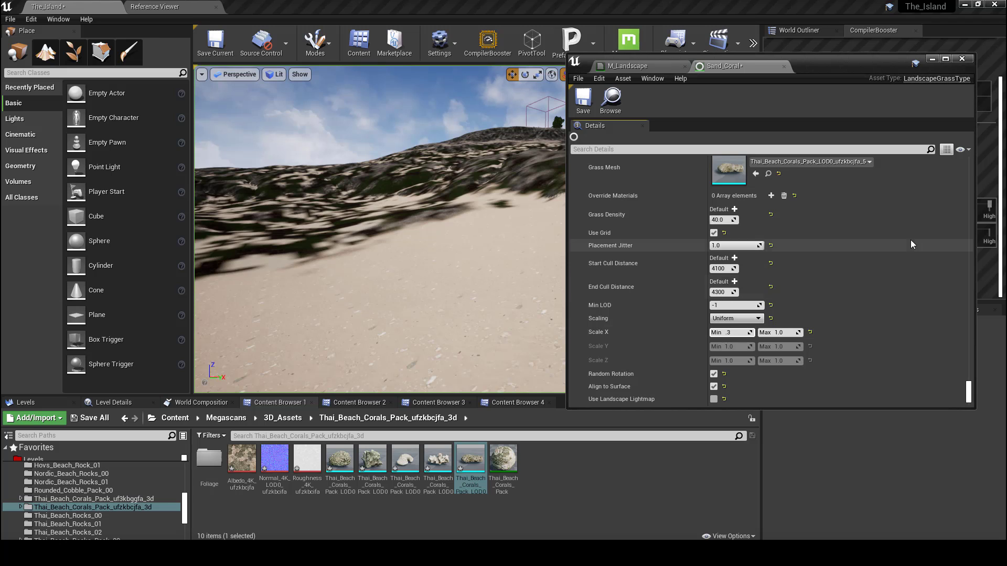
pyautogui.click(588, 104)
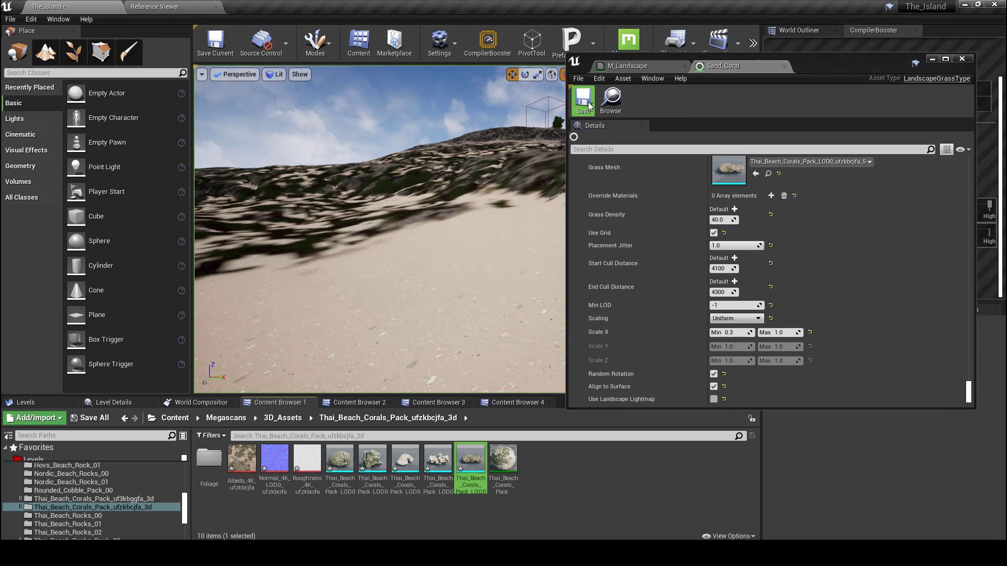
pyautogui.click(933, 59)
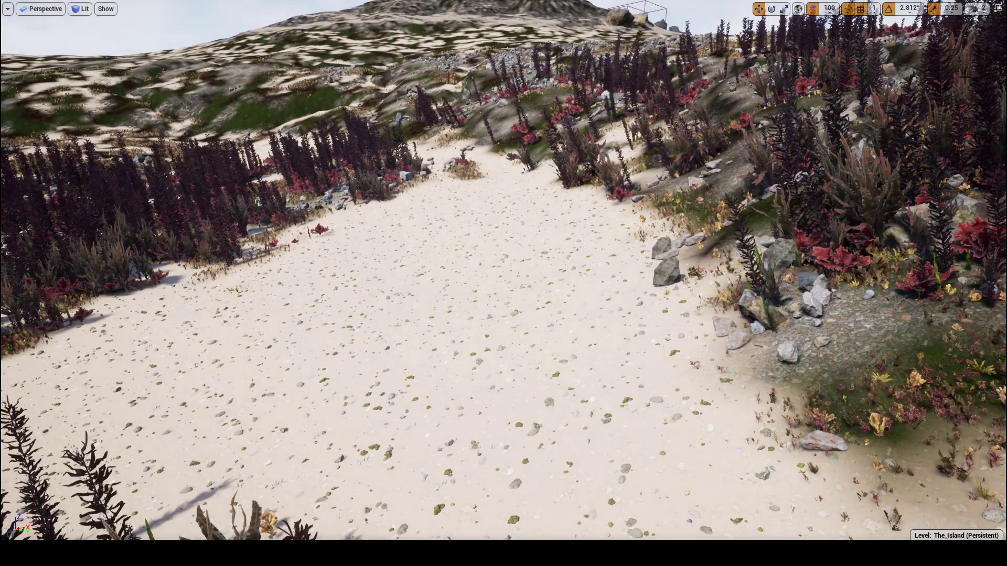
# Lower the camera speed to 1 and examine the corals scattered over the sand from close up and from above
pyautogui.moveTo(503, 283); pyautogui.dragTo(378, 368, button='right')
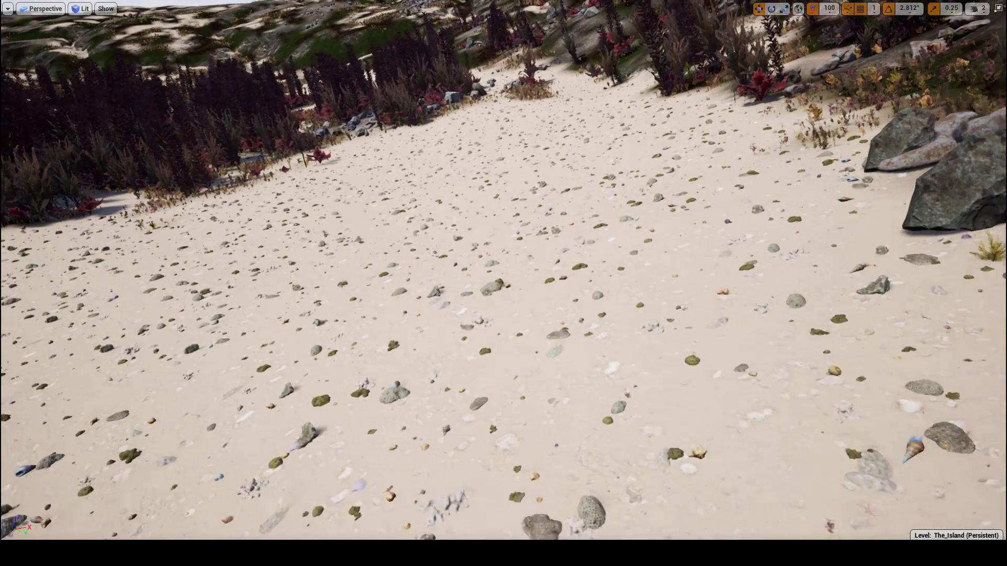
pyautogui.click(979, 9)
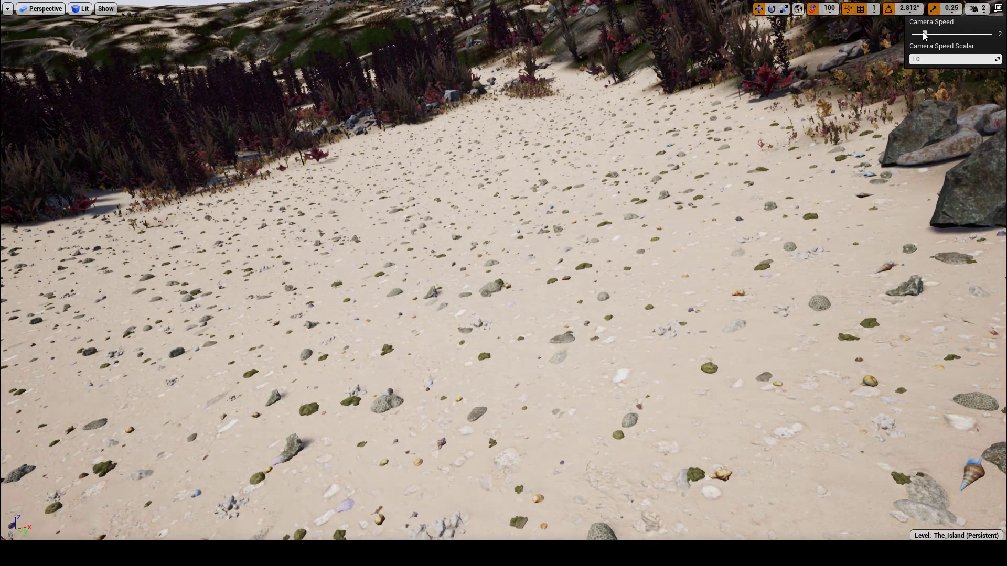
pyautogui.moveTo(924, 35); pyautogui.dragTo(913, 34)
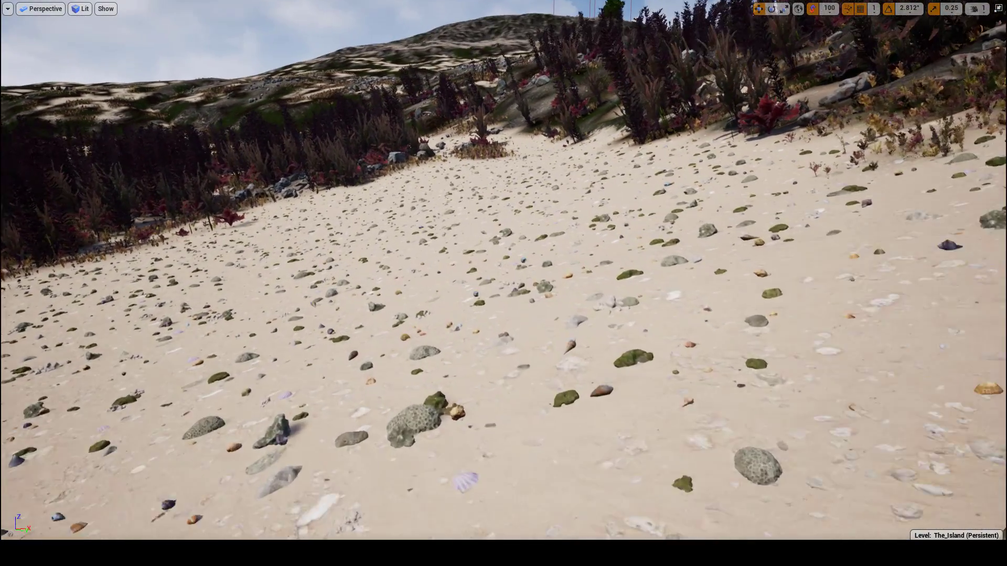
pyautogui.press('w')
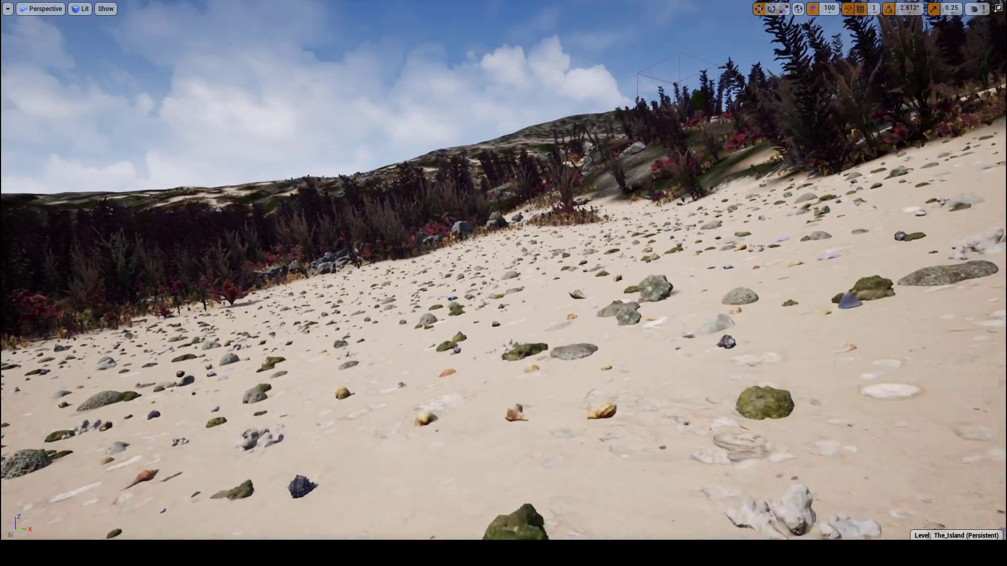
pyautogui.press('w')
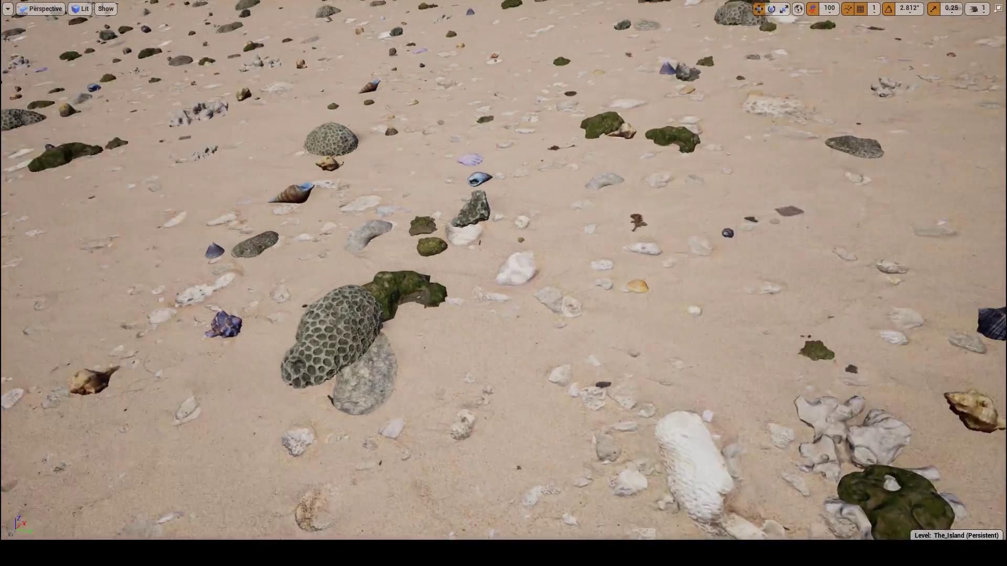
pyautogui.press('w')
pyautogui.moveTo(503, 283); pyautogui.dragTo(423, 212, button='right')
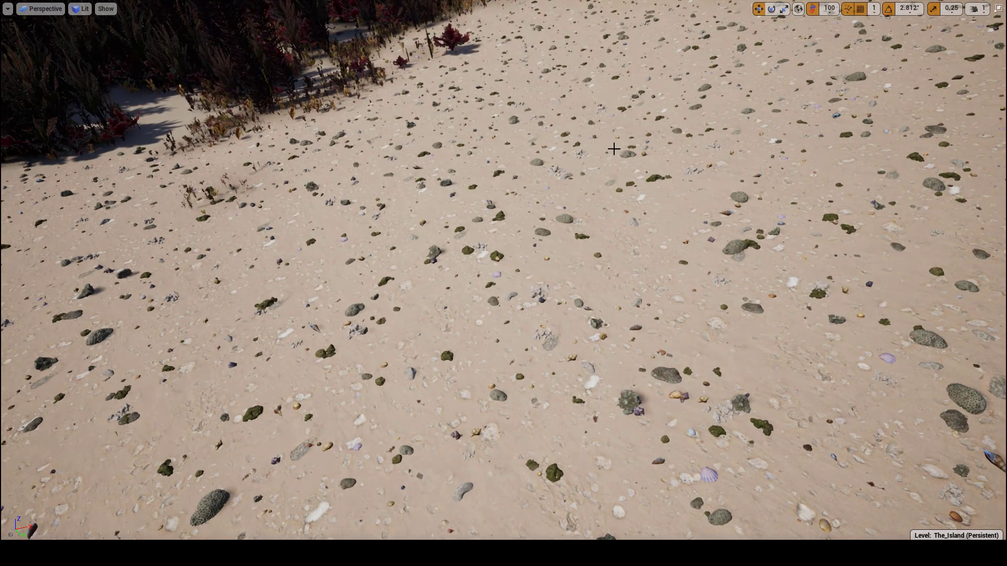
pyautogui.press('F11')
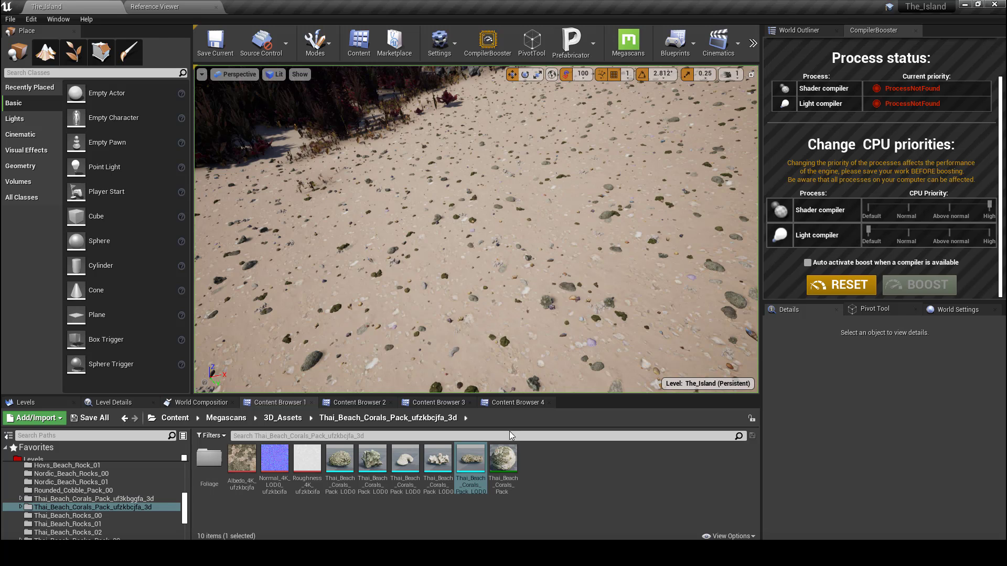
# Examine the corals scattered over the sand in the full-screen viewport, from close up and across the whole beach
pyautogui.moveTo(542, 517)
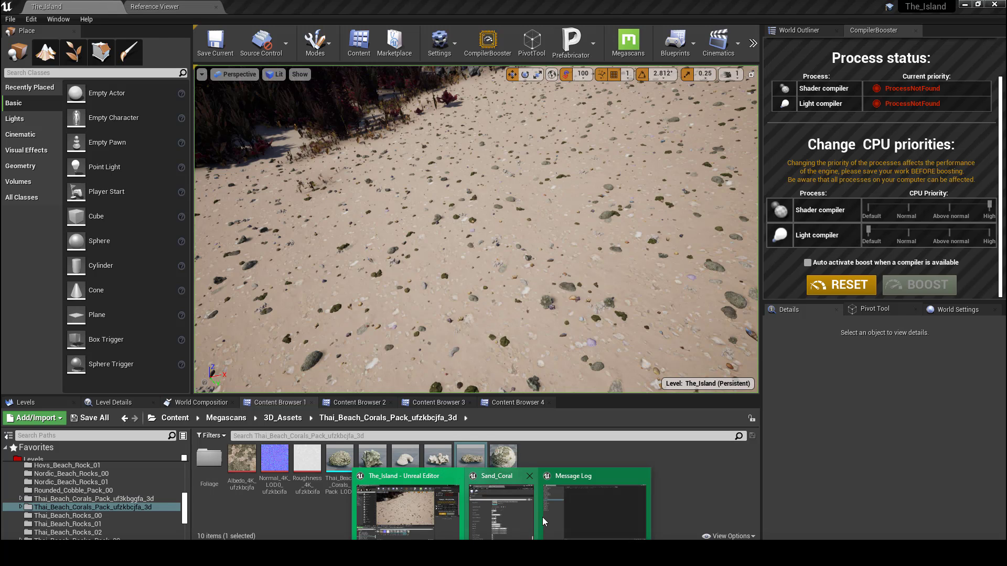
pyautogui.click(510, 509)
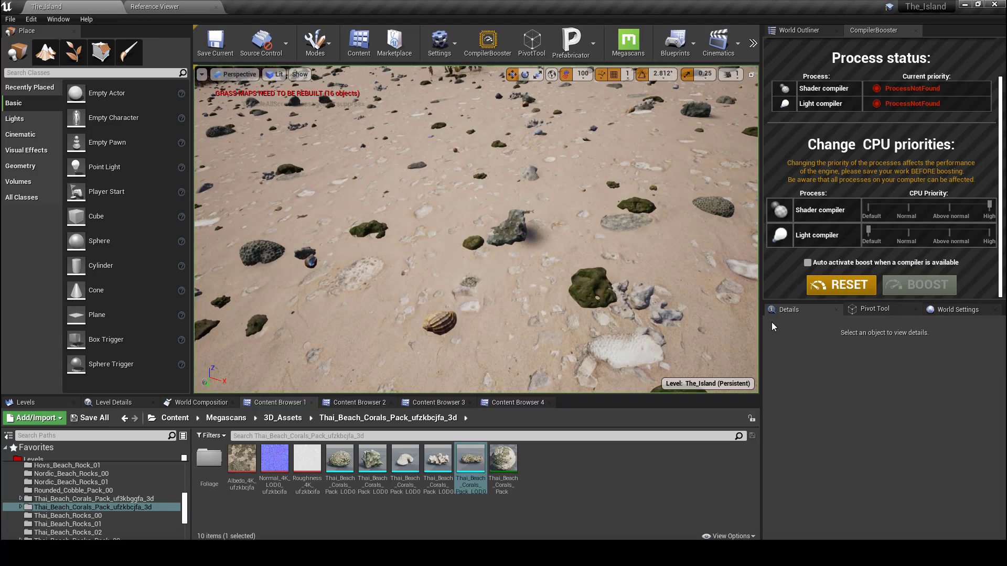
pyautogui.moveTo(696, 322); pyautogui.dragTo(661, 343, button='right')
pyautogui.press('F11')
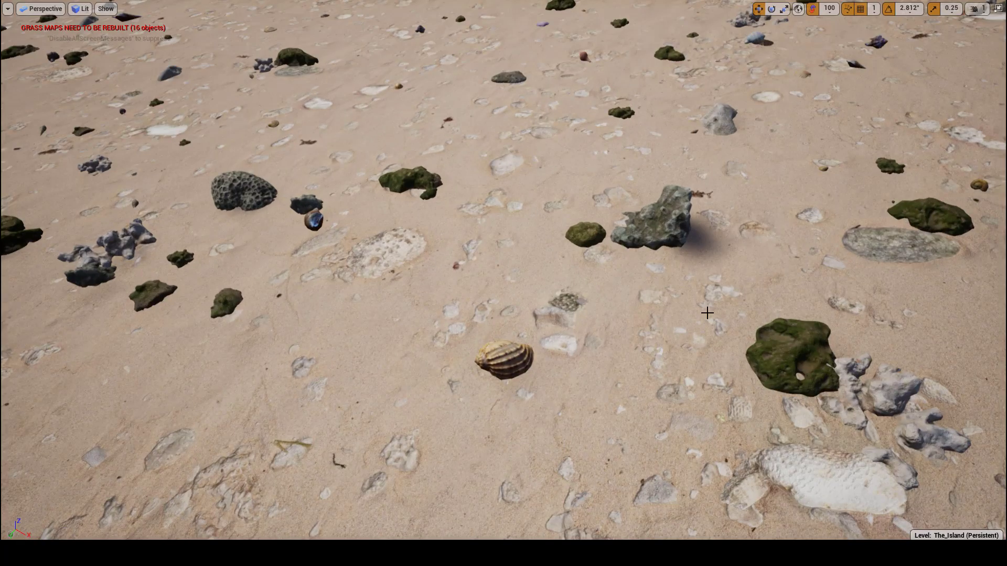
pyautogui.moveTo(503, 283); pyautogui.dragTo(512, 225, button='right')
pyautogui.press('d')
pyautogui.press('d')
pyautogui.press('w')
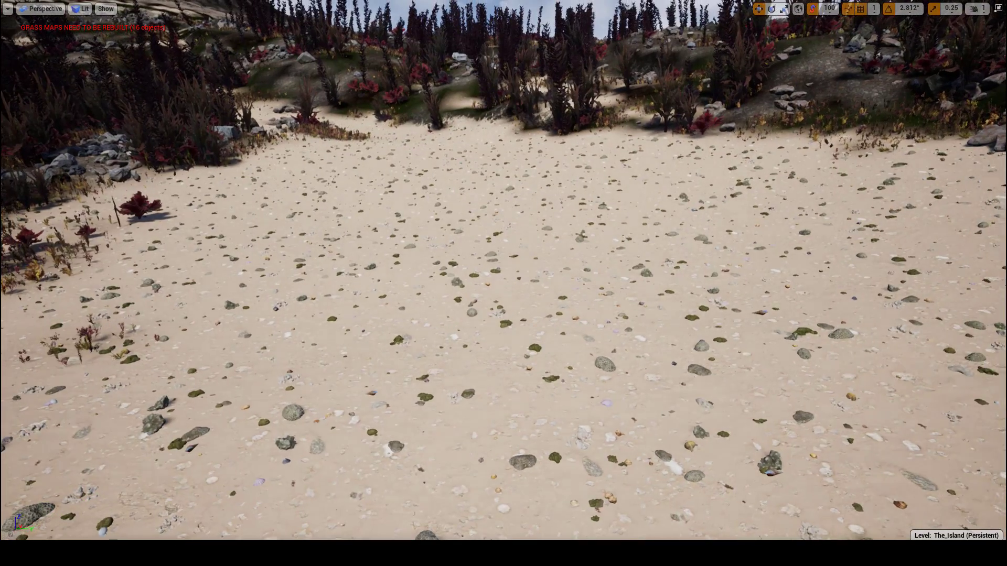
# Switch to Quixel Bridge and download the displayed seaweed atlas and the one with bare grey and straight brown strands at 4K Resolution
pyautogui.hotkey('alt', 'Tab')
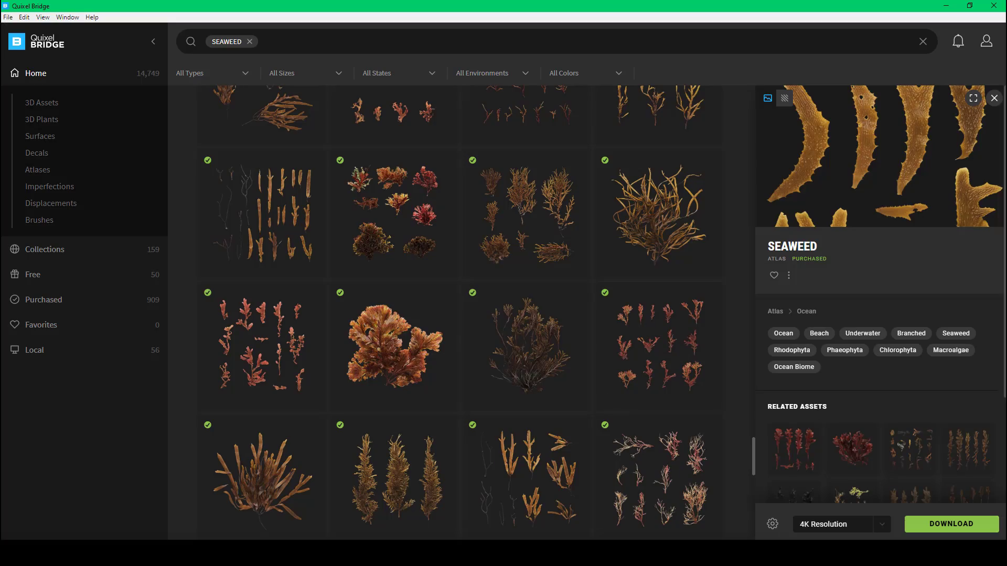
pyautogui.click(942, 531)
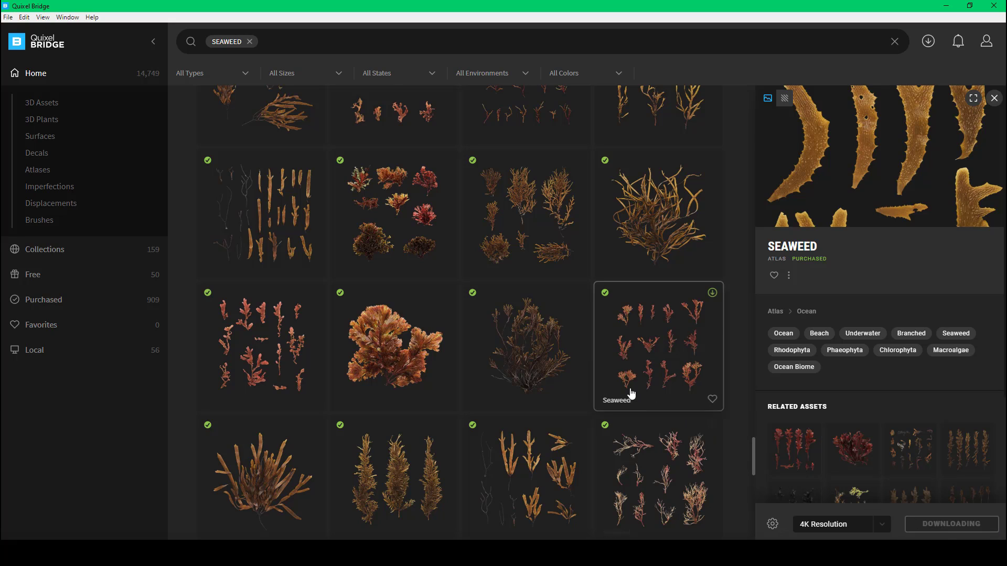
pyautogui.click(263, 232)
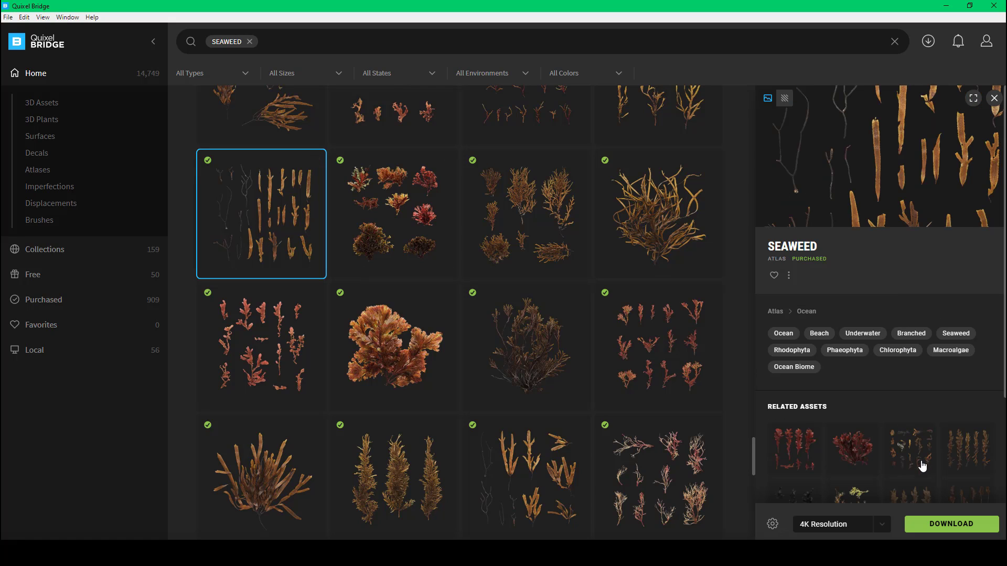
pyautogui.click(937, 525)
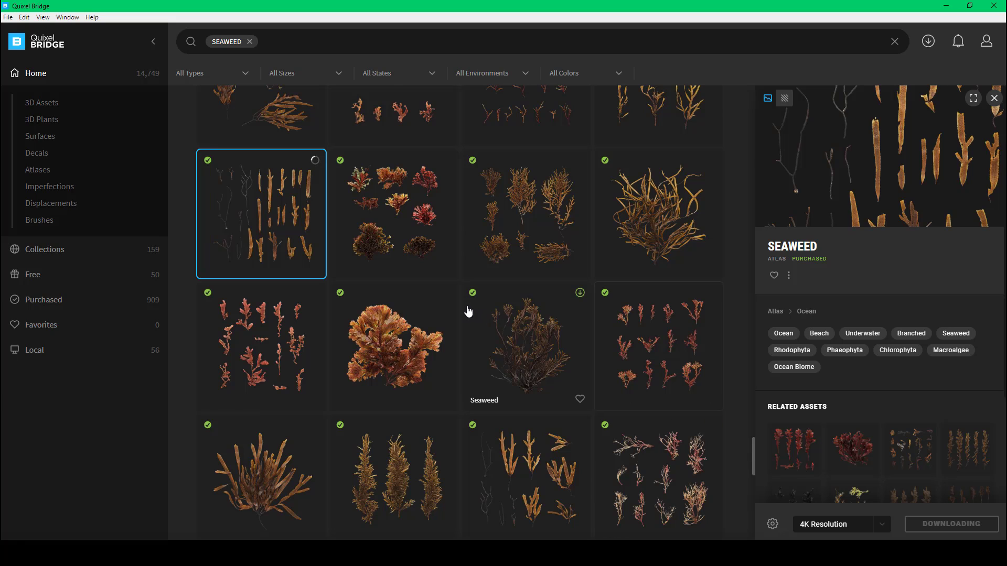
# Browse the other seaweed atlases and export the downloaded straight-strand Plant Seaweed to Unreal Engine
pyautogui.scroll(-5, 460, 341)
pyautogui.scroll(2, 477, 335)
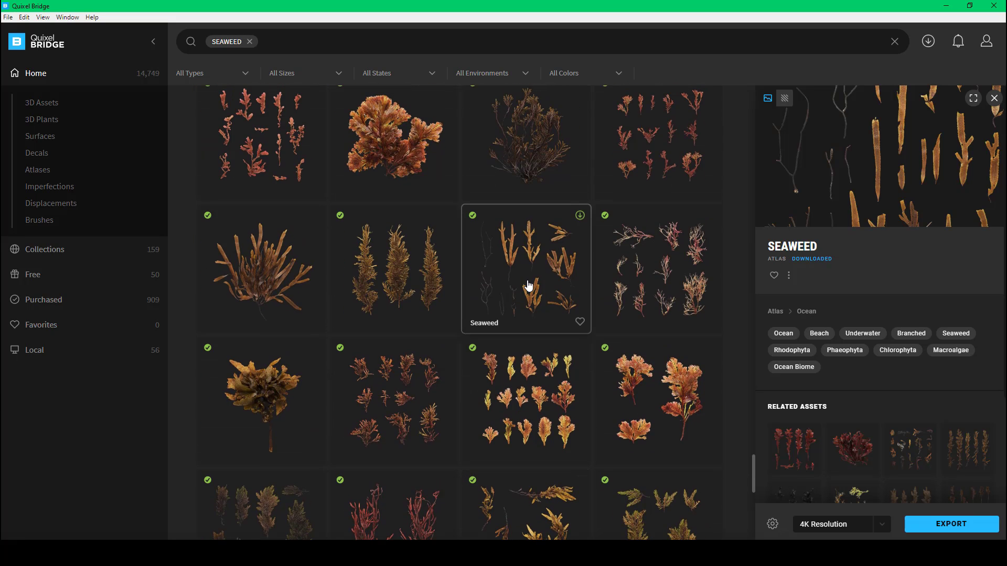
pyautogui.click(528, 285)
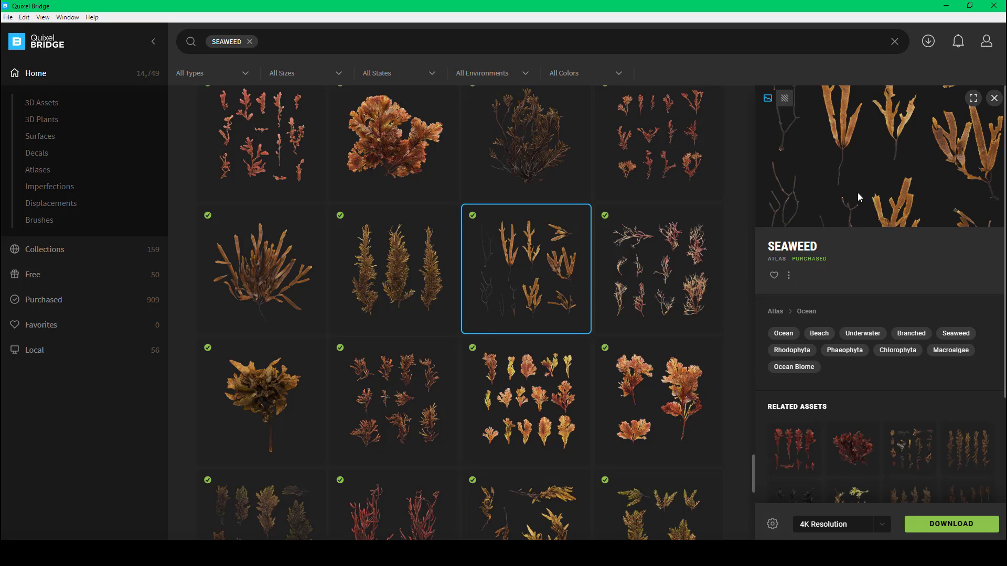
pyautogui.scroll(1, 562, 322)
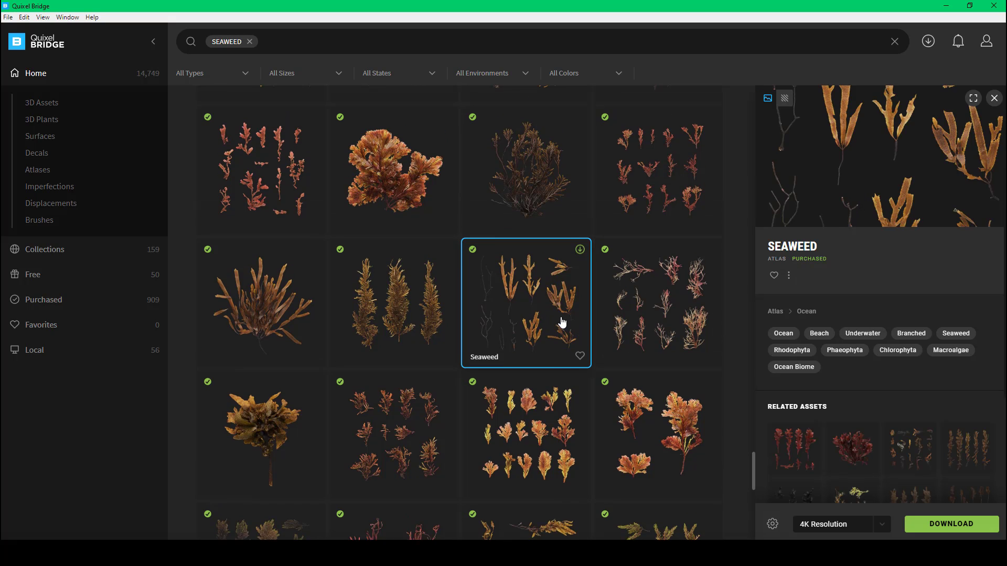
pyautogui.scroll(3, 603, 315)
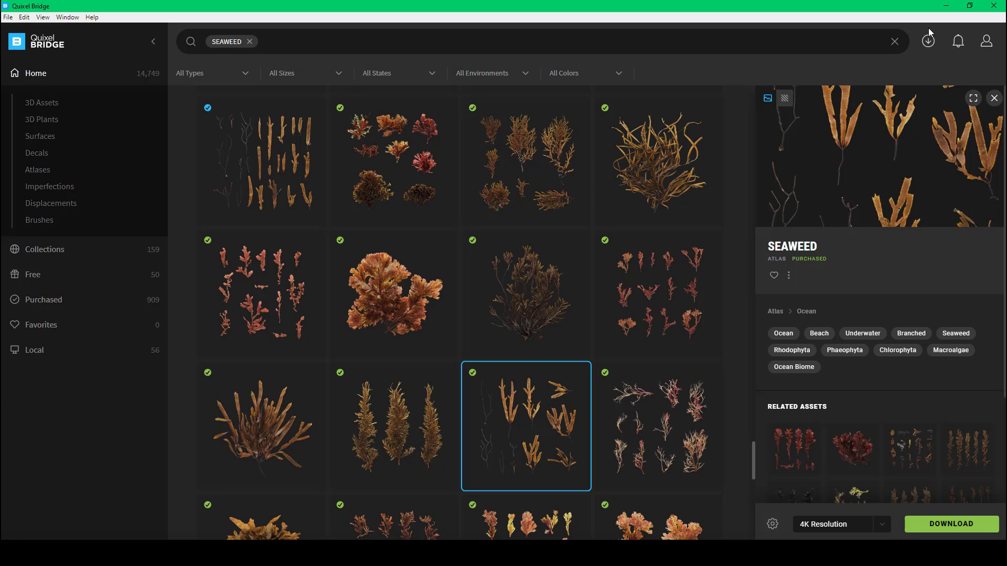
pyautogui.click(929, 41)
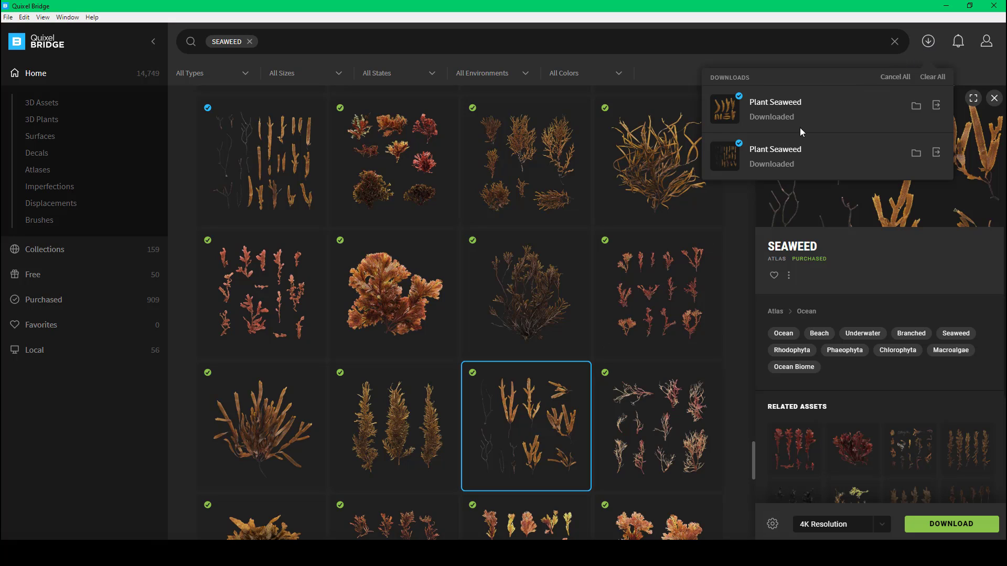
pyautogui.click(936, 153)
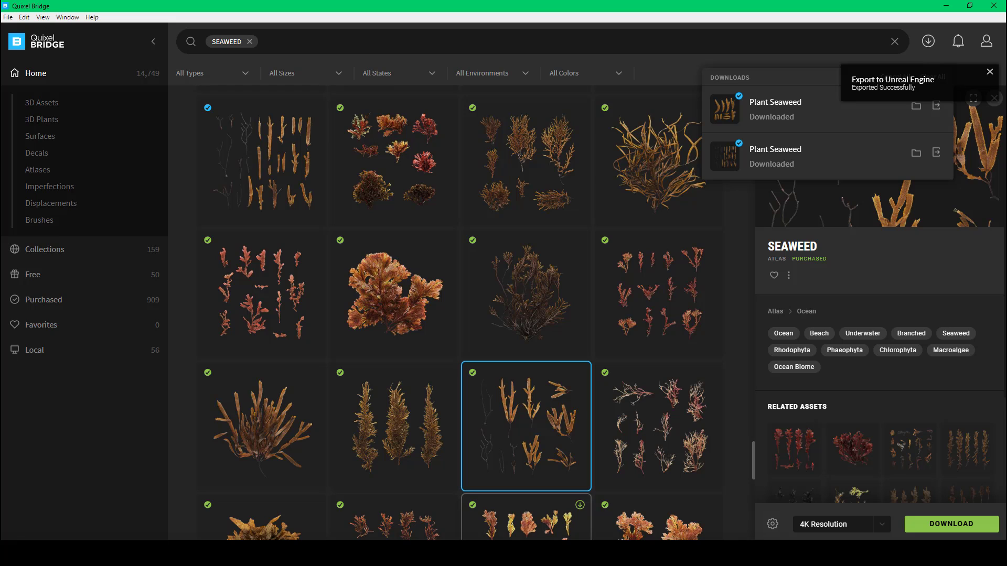
pyautogui.click(516, 517)
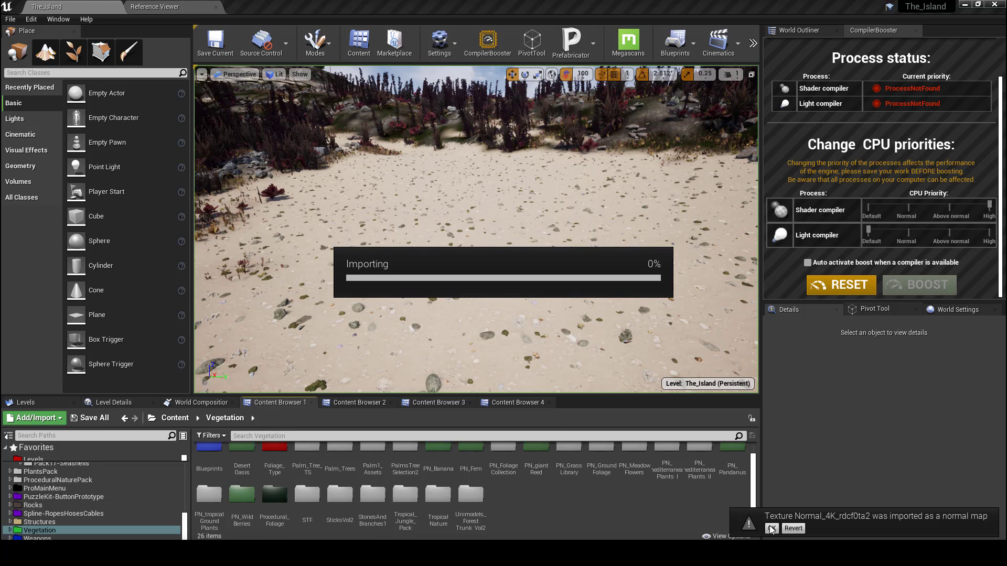
# Return to Quixel Bridge, export the other downloaded Plant Seaweed atlas to Unreal Engine and switch to the Unreal Editor
pyautogui.hotkey('alt', 'Tab')
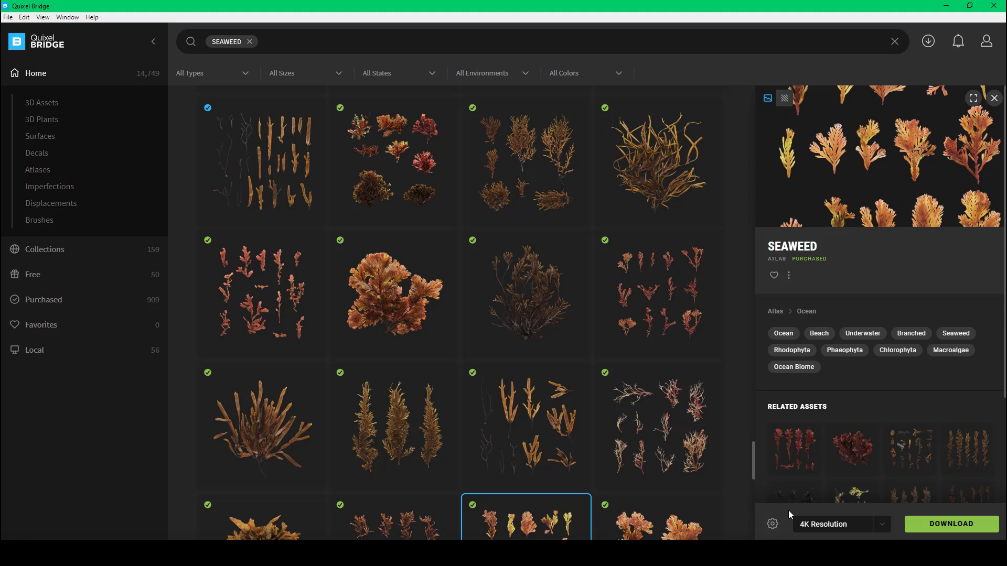
pyautogui.click(924, 44)
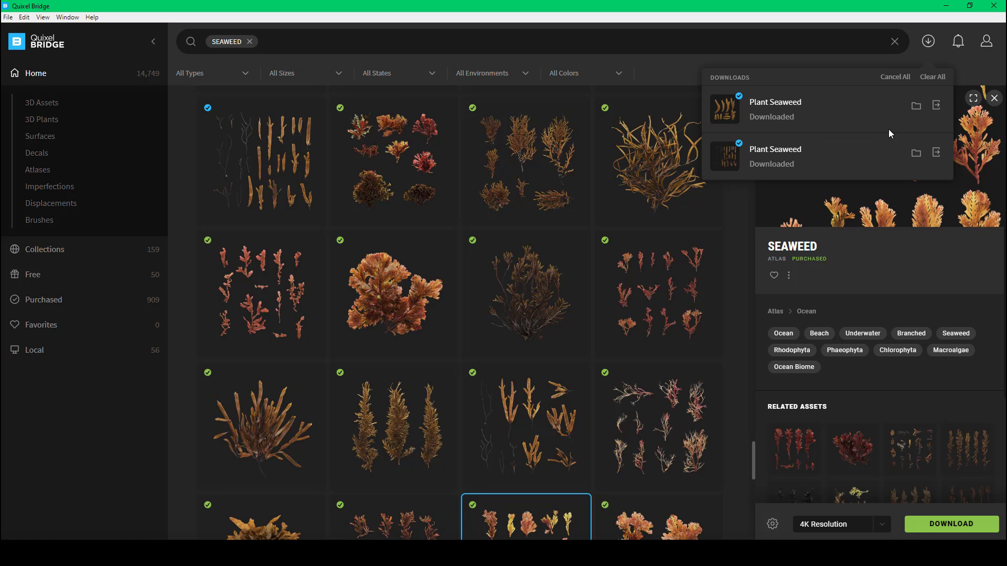
pyautogui.click(937, 107)
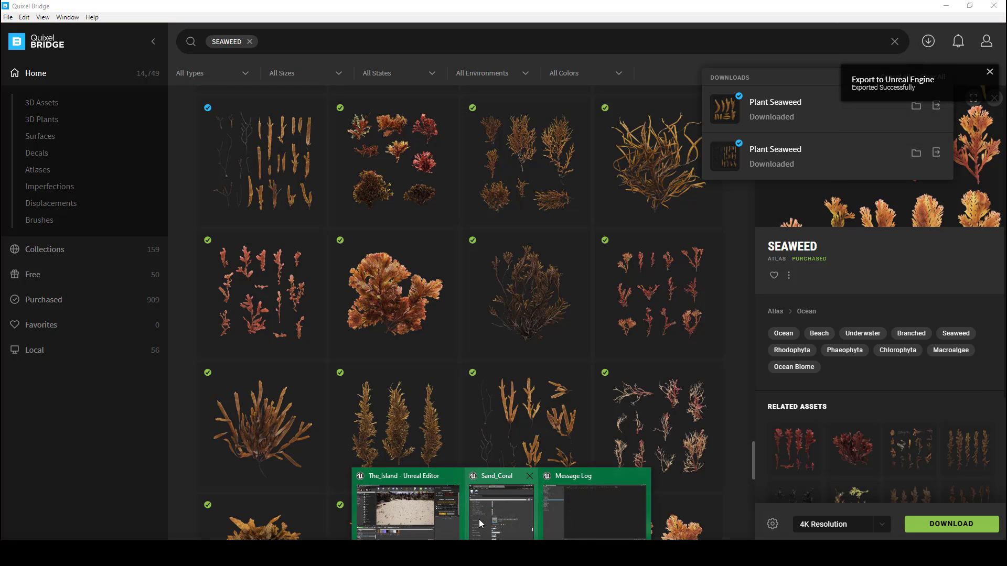
pyautogui.click(437, 517)
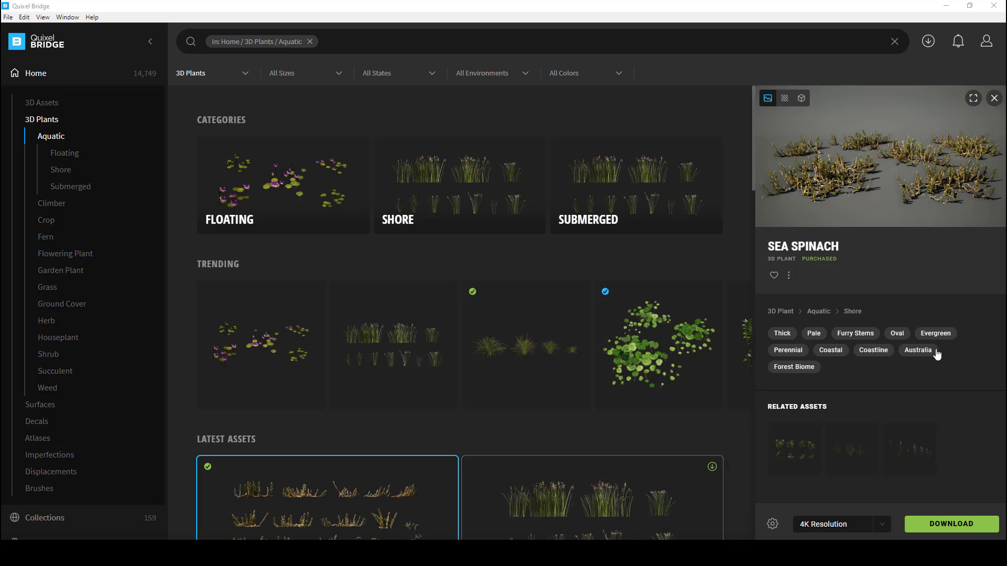
# Download the Sea Spinach 3D plant from the Aquatic category at 4K Resolution
pyautogui.scroll(-3, 325, 369)
pyautogui.scroll(-1, 325, 369)
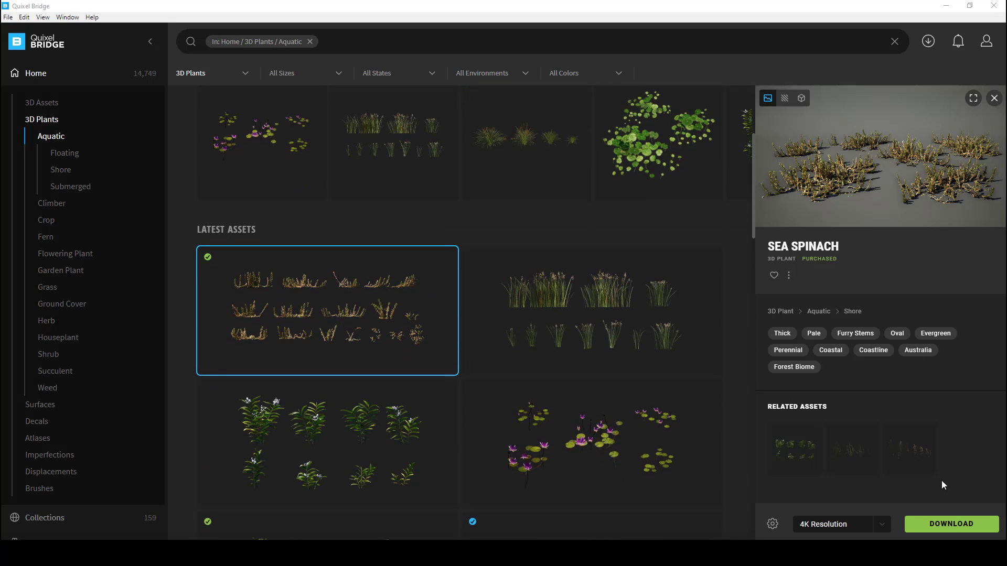
pyautogui.click(951, 523)
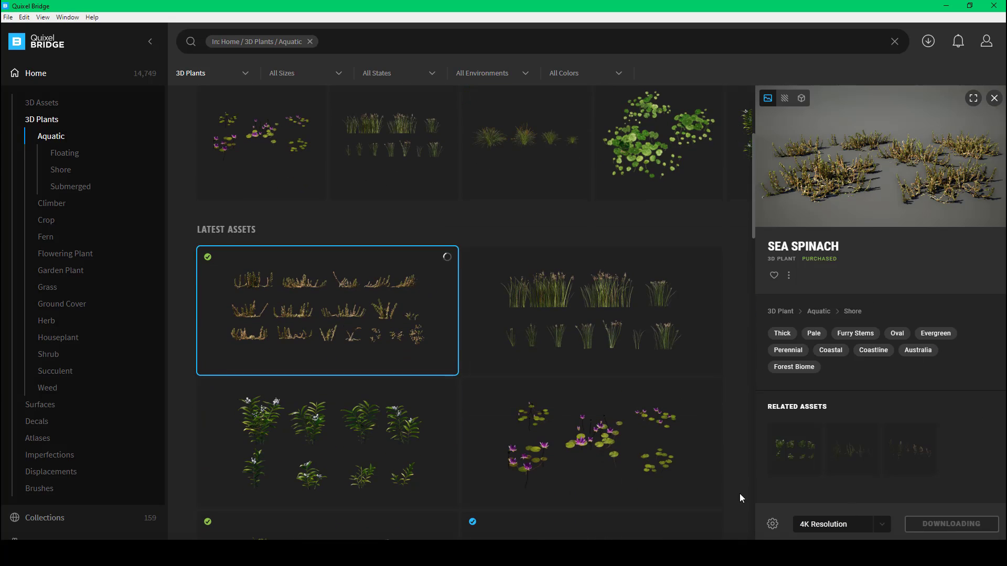
# Browse the Aquatic 3D plants and select Common Eelgrass to view its details
pyautogui.scroll(-5, 366, 410)
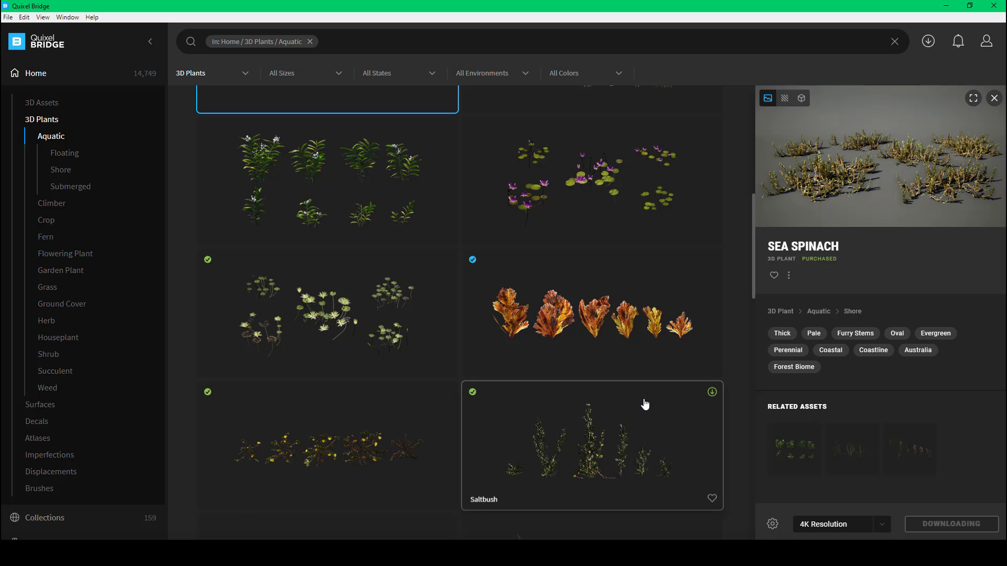
pyautogui.scroll(-5, 645, 404)
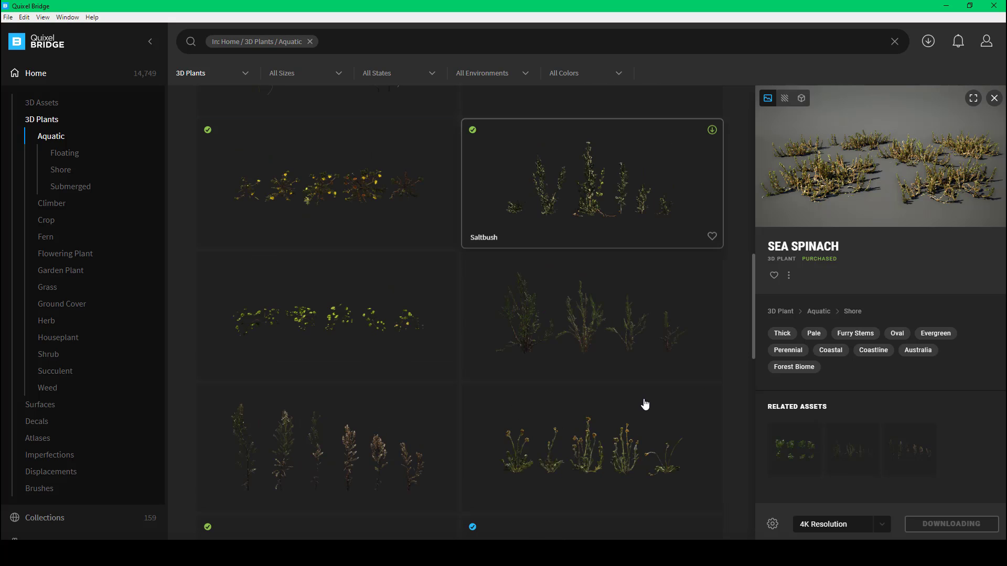
pyautogui.scroll(-3, 645, 404)
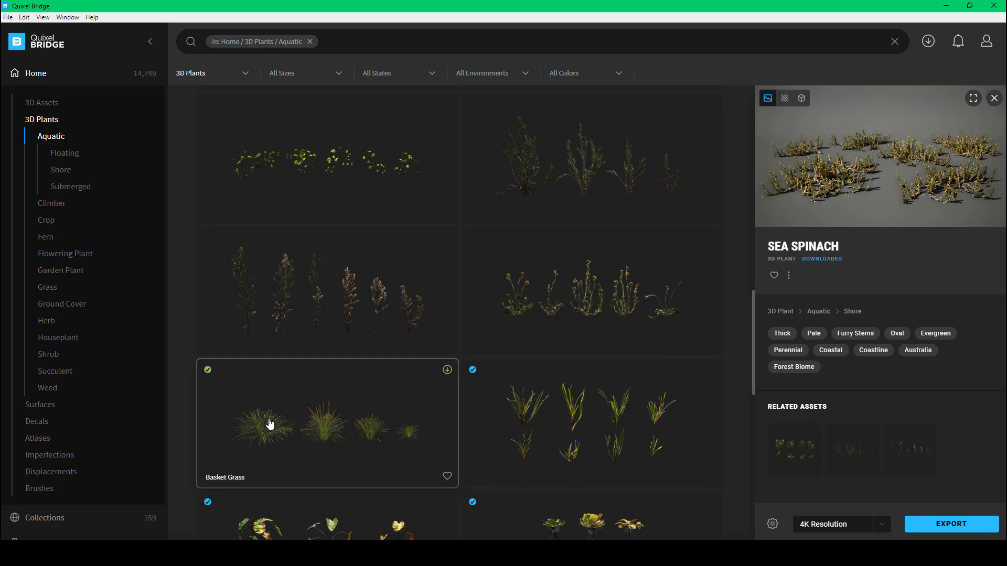
pyautogui.click(566, 411)
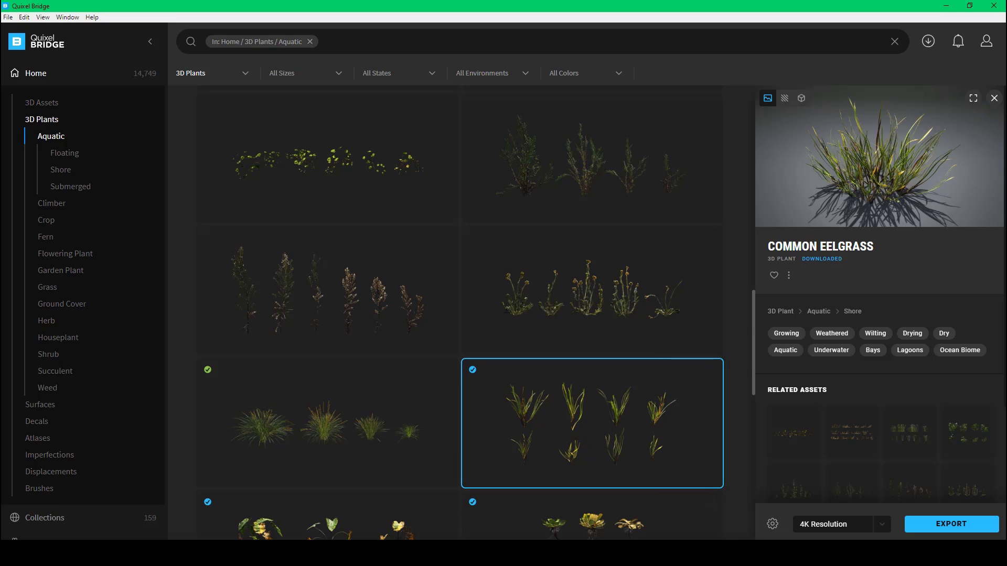
# Switch to The_Island in the Unreal Editor and look for the eelgrass in the Megascans 3D_Plants folder
pyautogui.click(501, 553)
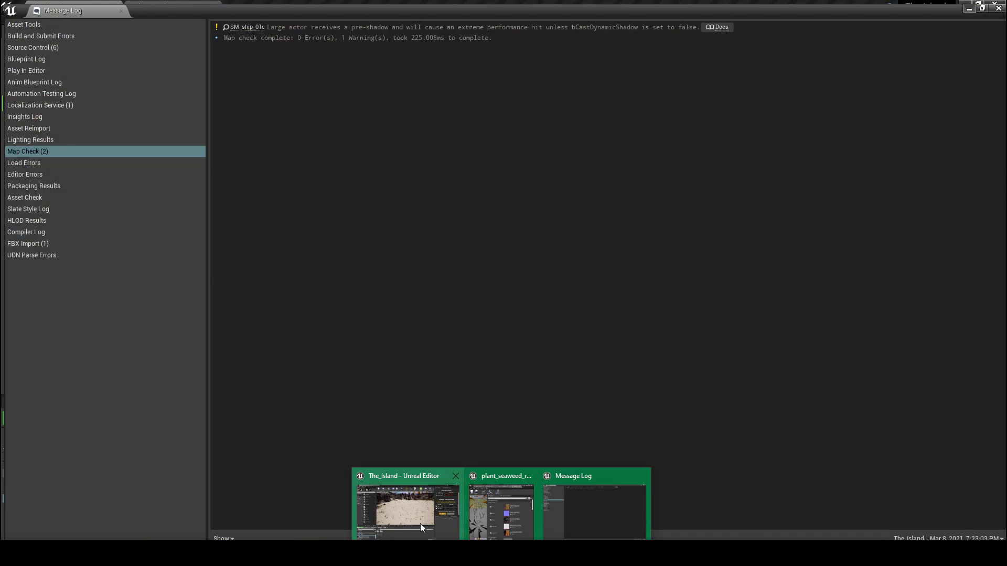
pyautogui.click(420, 523)
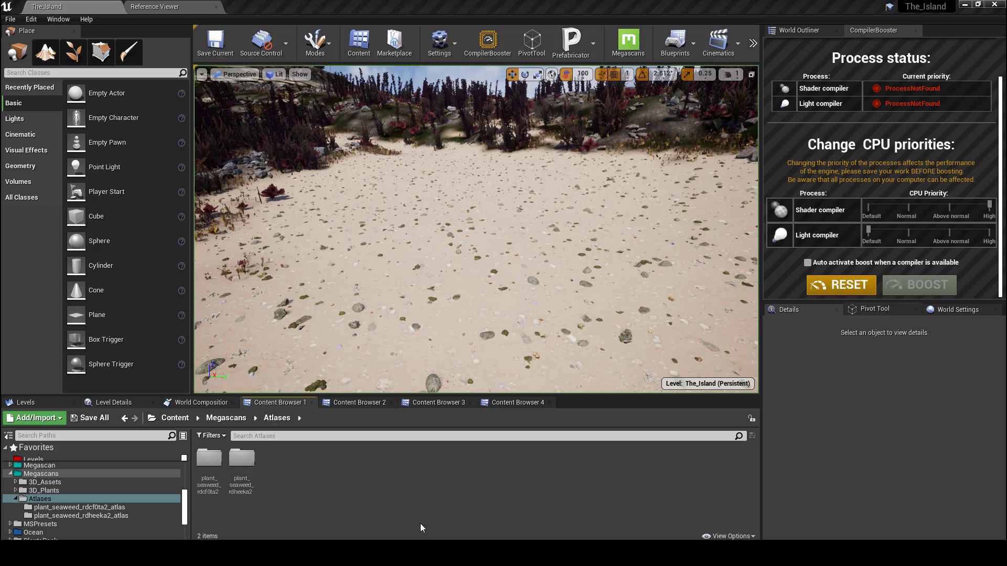
pyautogui.click(222, 418)
pyautogui.click(209, 461)
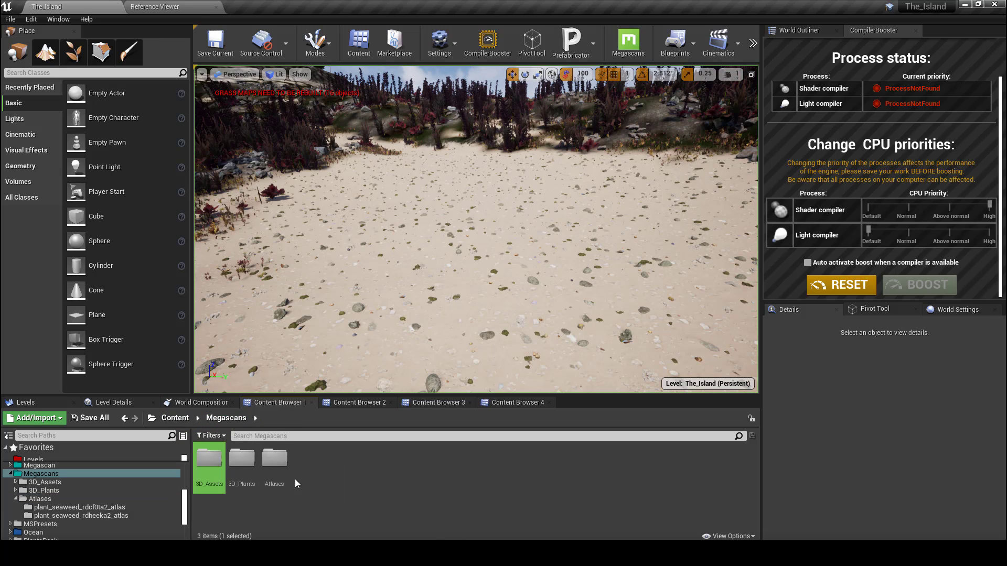
pyautogui.doubleClick(241, 458)
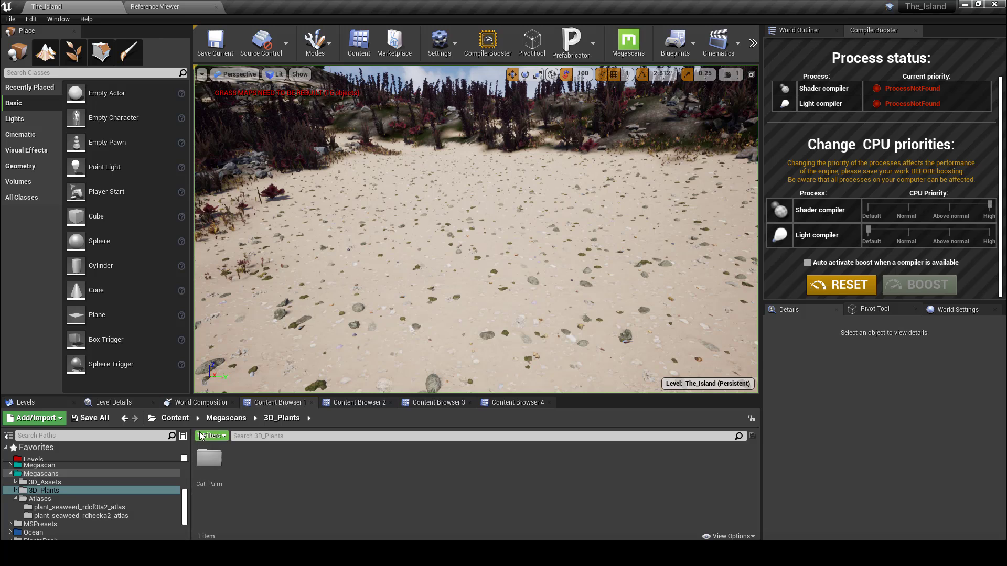
# Open the Mesh folder of Common_Eelgrass_00 in the Megascan project folder's 3D_Plants
pyautogui.click(189, 418)
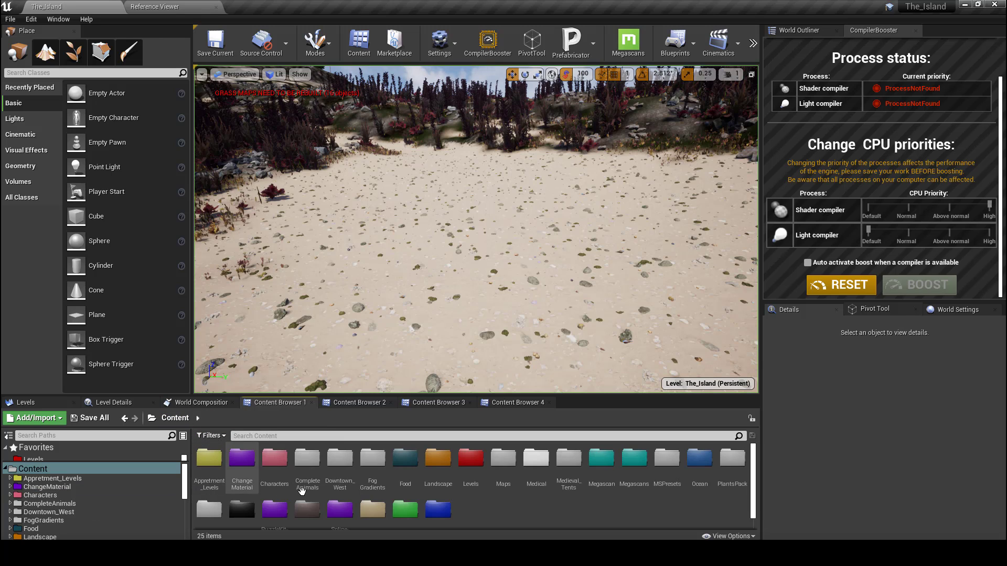
pyautogui.click(604, 459)
pyautogui.doubleClick(608, 458)
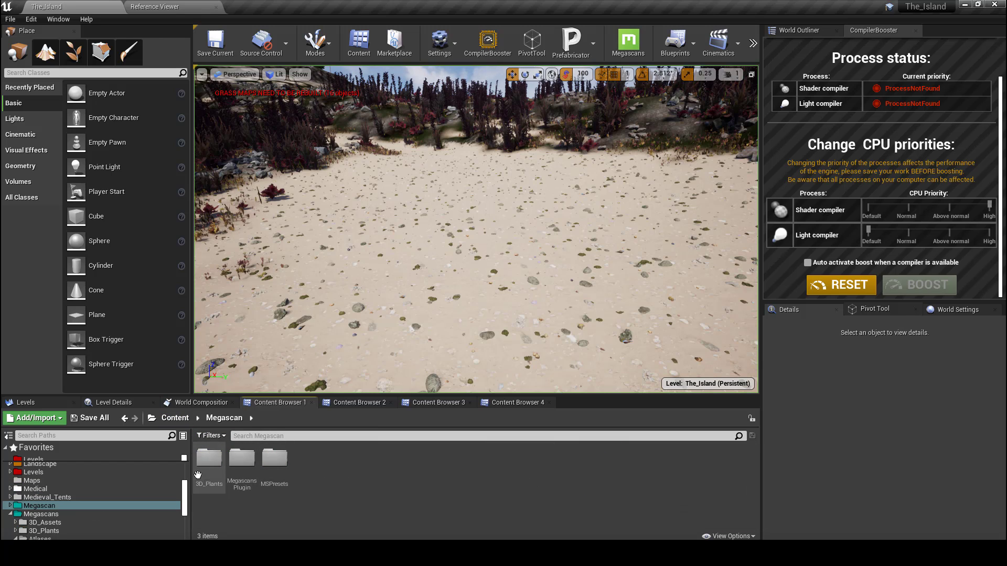
pyautogui.doubleClick(209, 457)
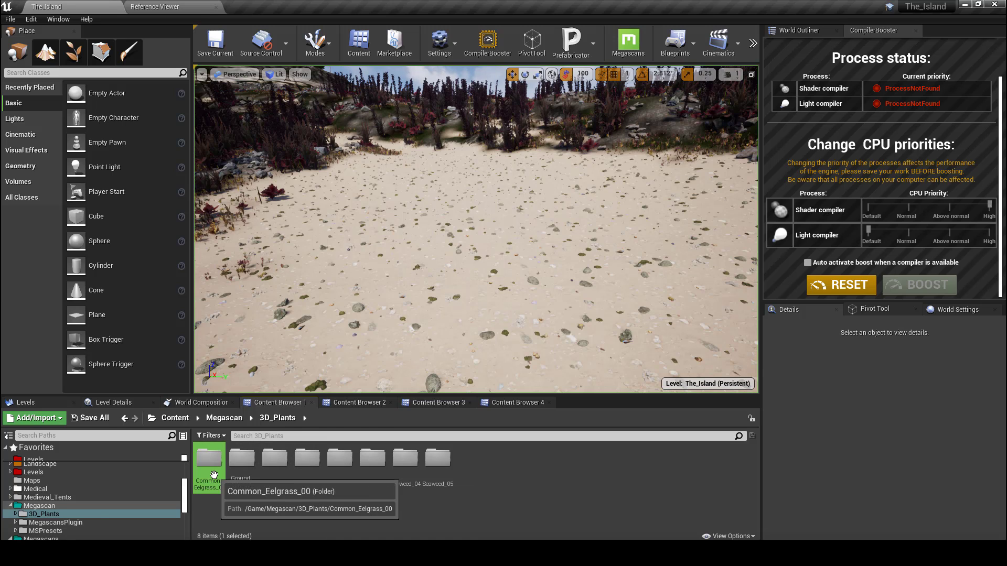
pyautogui.doubleClick(209, 457)
pyautogui.doubleClick(271, 464)
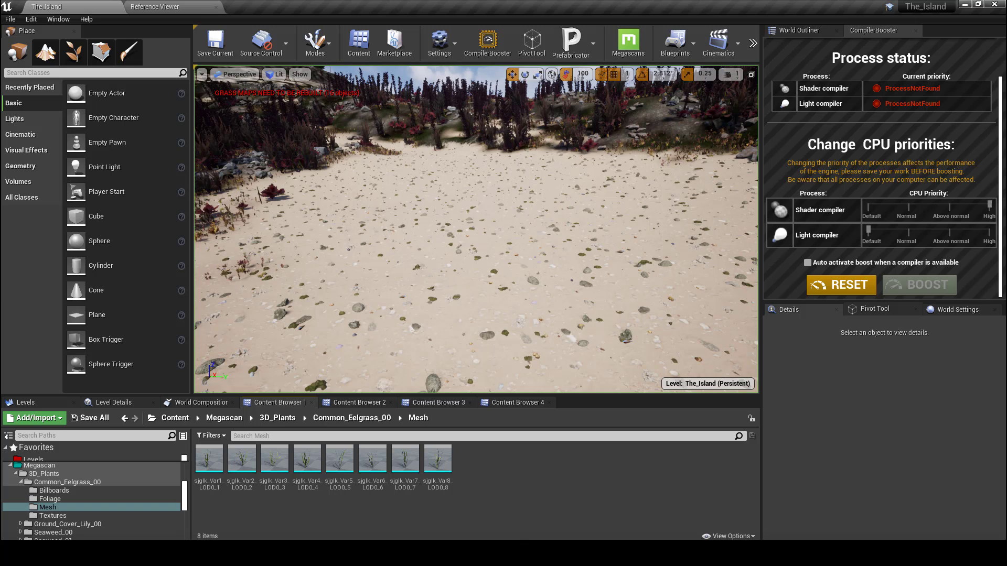
# Bring up the Message Log window and close it
pyautogui.click(500, 553)
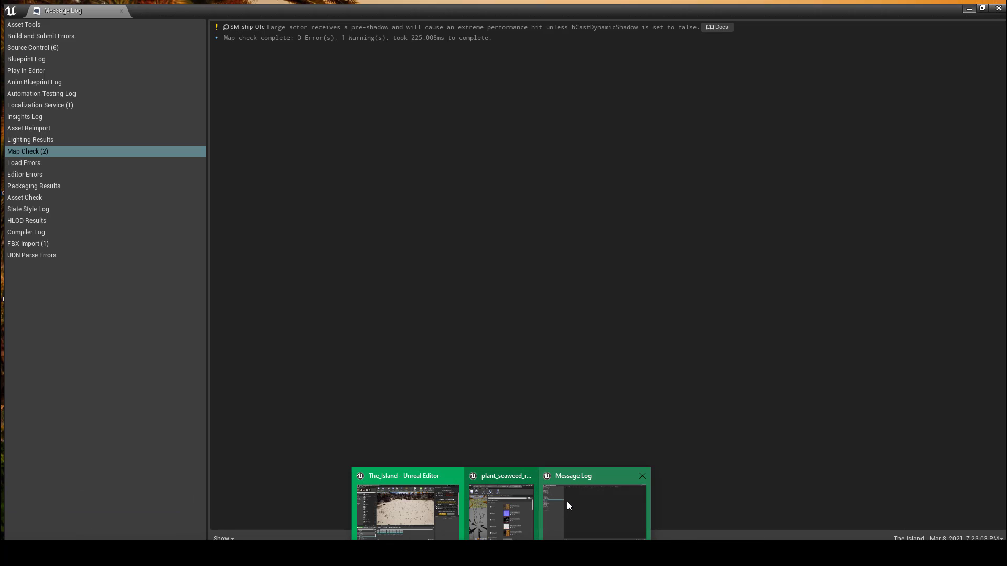
pyautogui.click(567, 501)
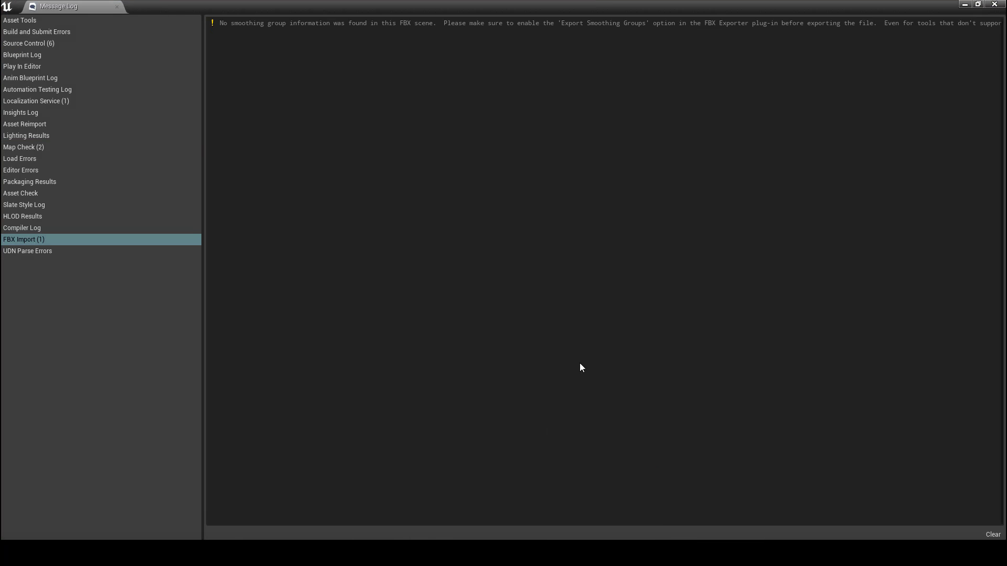
pyautogui.click(995, 4)
# Bring up the asset editor window and close both plant_seaweed material instances so Sand_Coral is in front
pyautogui.moveTo(501, 553)
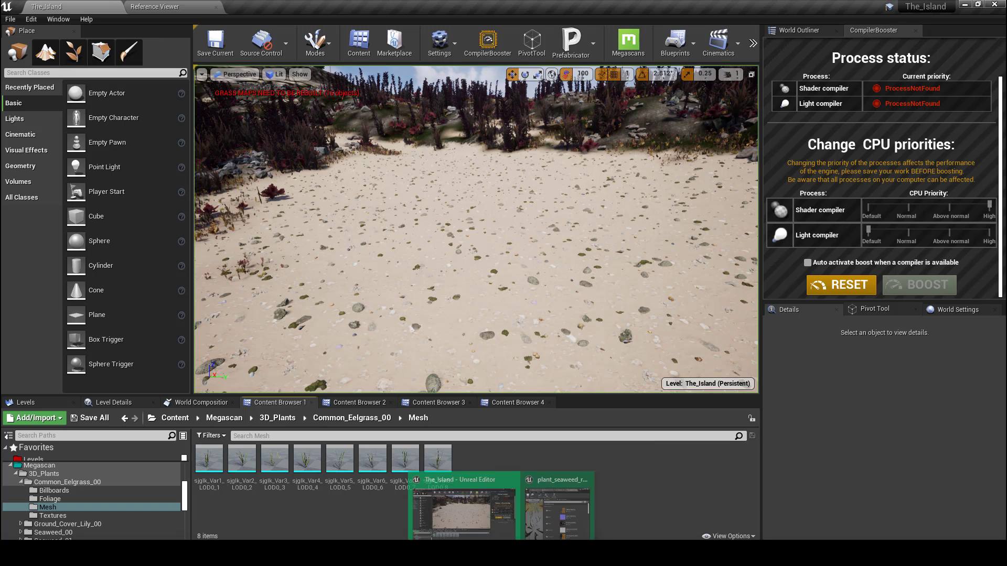
pyautogui.click(539, 526)
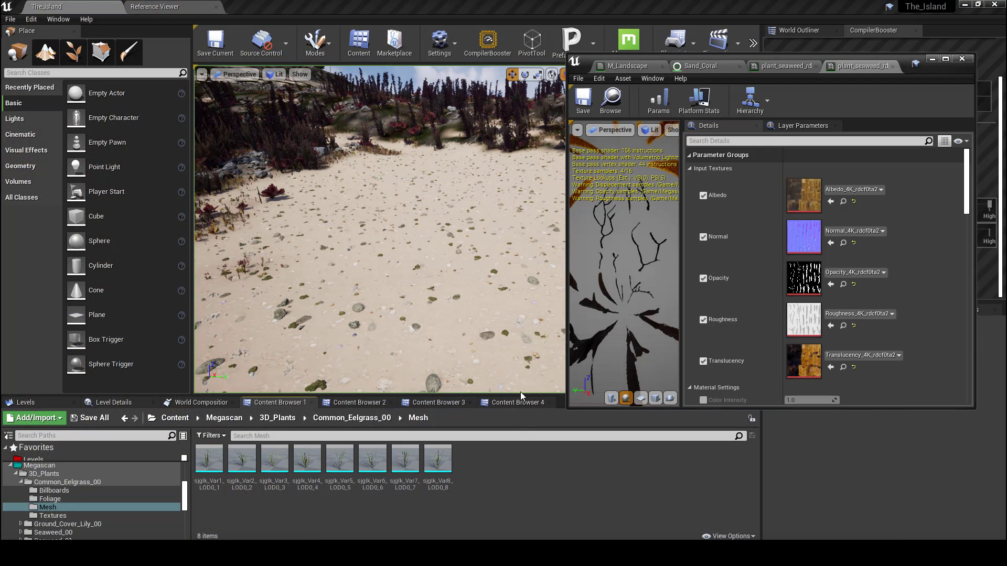
pyautogui.click(898, 66)
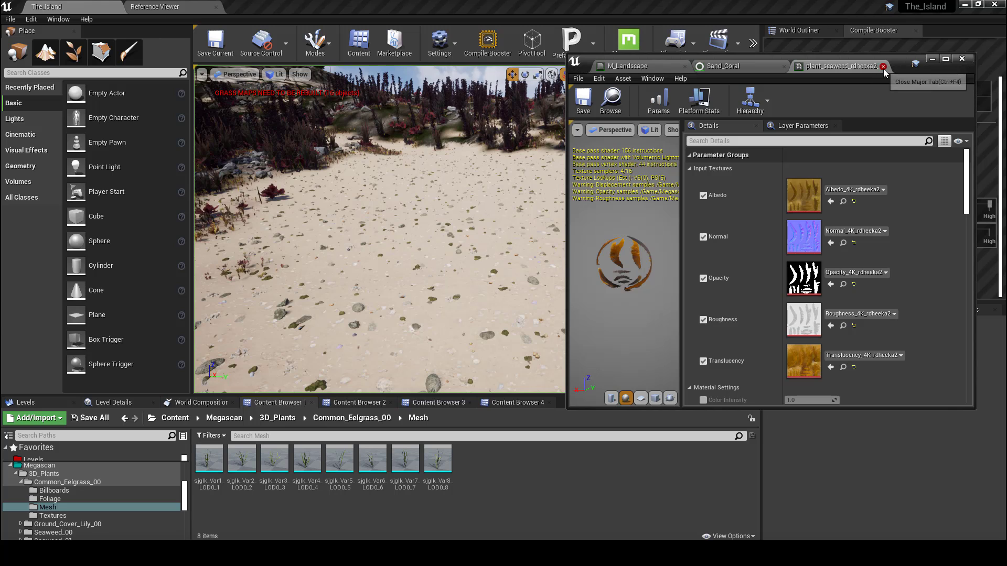
pyautogui.click(882, 66)
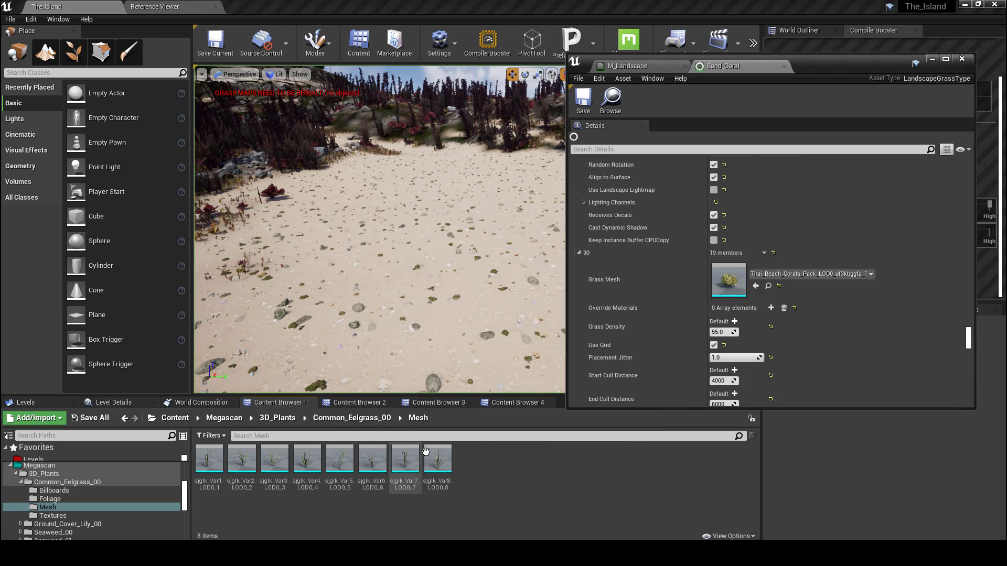
# Add eight new elements to the Grass Varieties array of Sand_Coral
pyautogui.moveTo(967, 335); pyautogui.dragTo(968, 169)
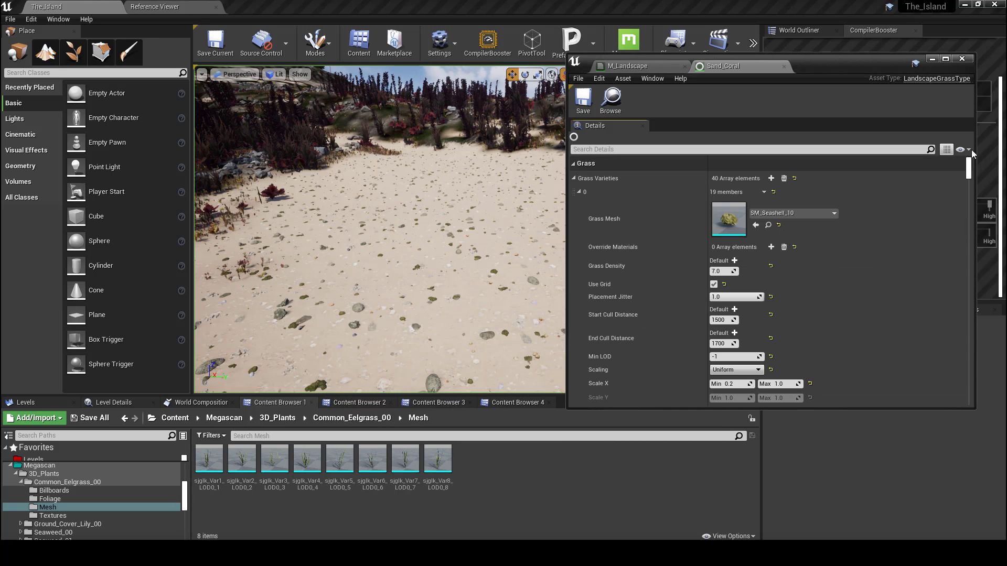
pyautogui.click(770, 179)
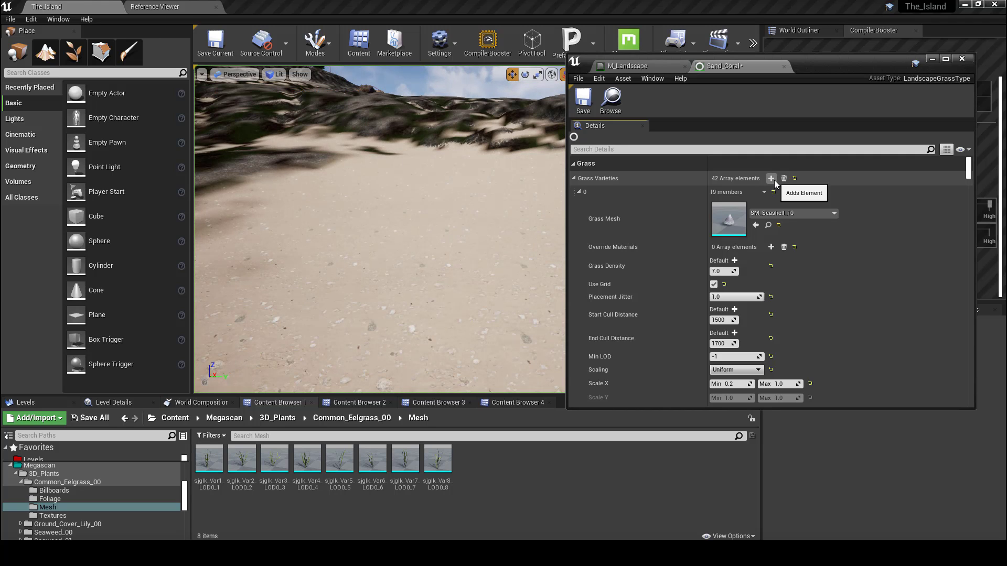
pyautogui.click(772, 179)
pyautogui.click(772, 179)
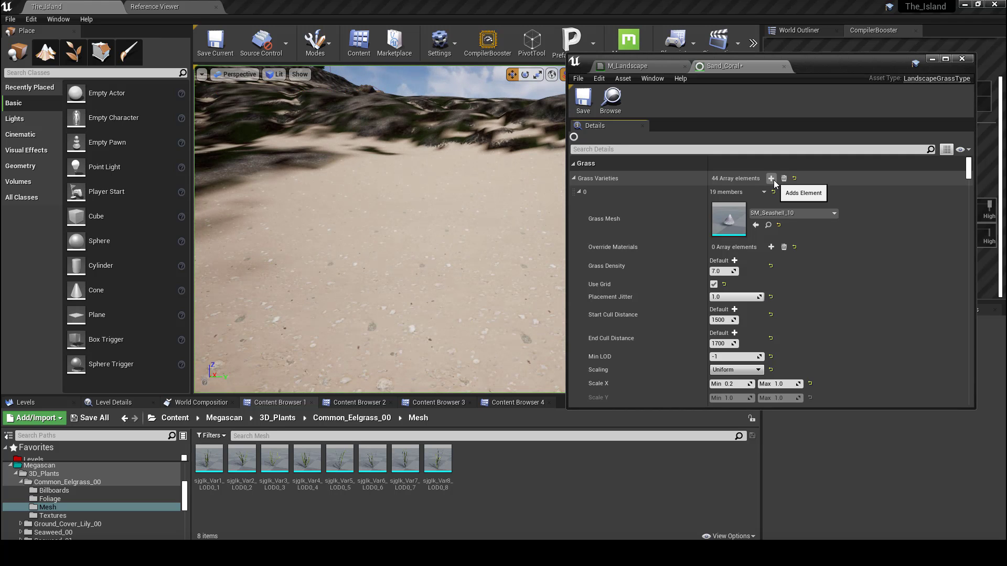
pyautogui.click(771, 179)
pyautogui.click(771, 179)
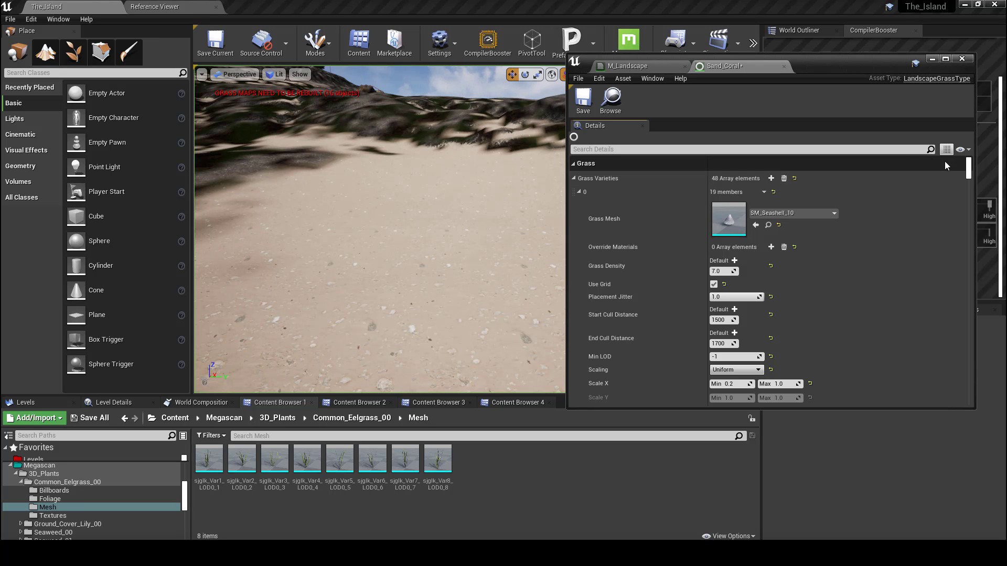
# Assign the eelgrass mesh sjglk_Var1_LOD0_1 to grass variety 40 and set its Grass Density to 250
pyautogui.moveTo(968, 169); pyautogui.dragTo(982, 405)
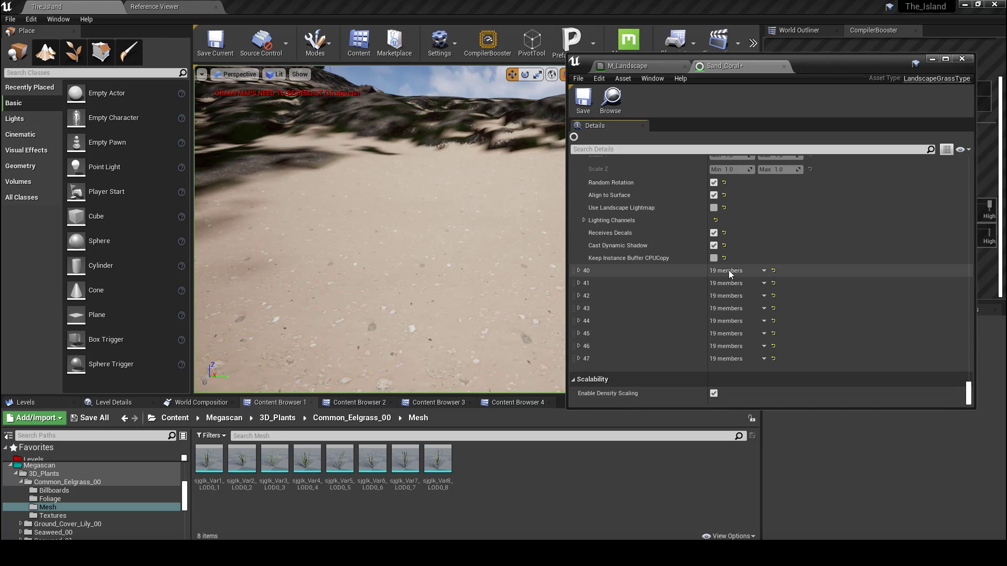
pyautogui.click(578, 270)
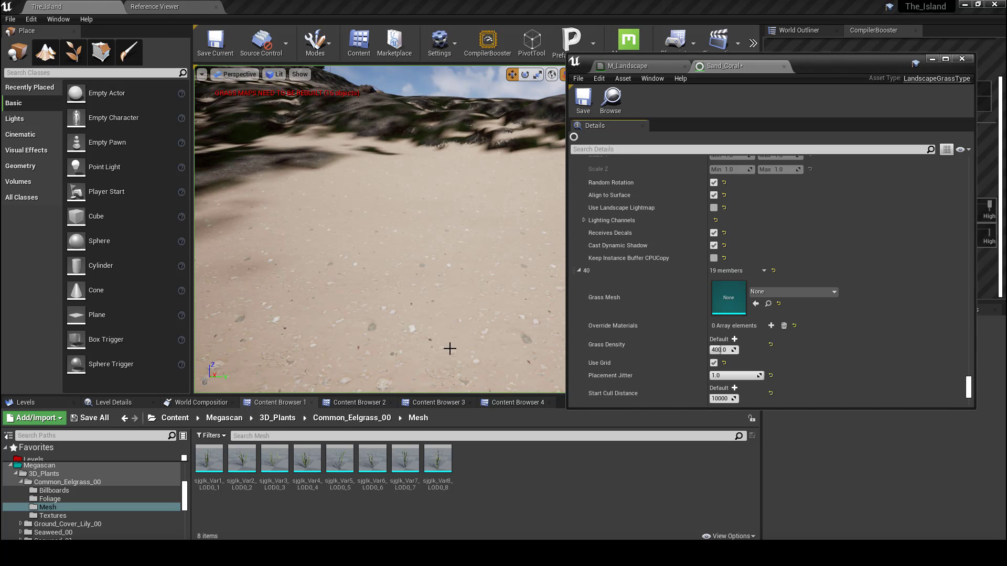
pyautogui.click(209, 458)
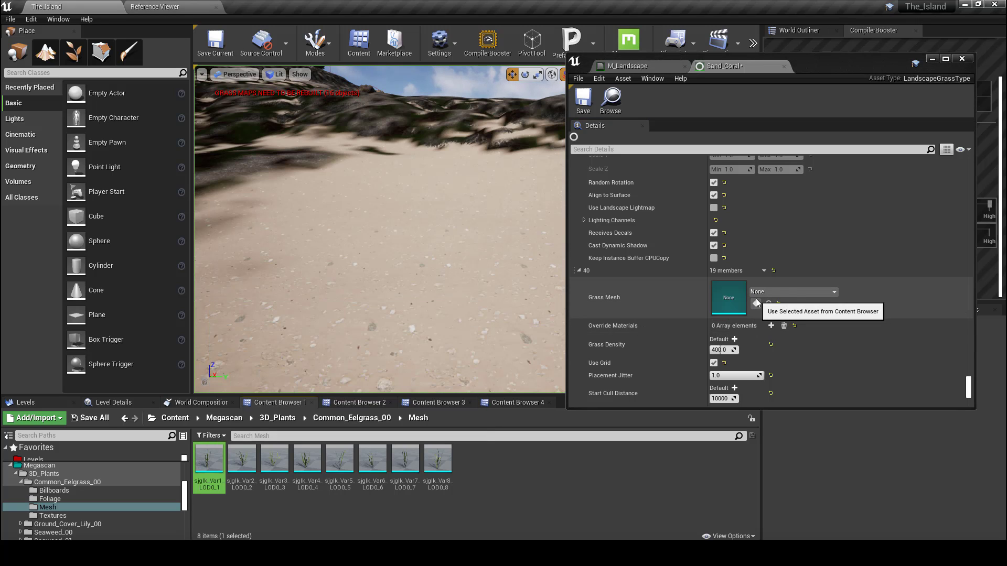
pyautogui.click(755, 304)
pyautogui.click(720, 350)
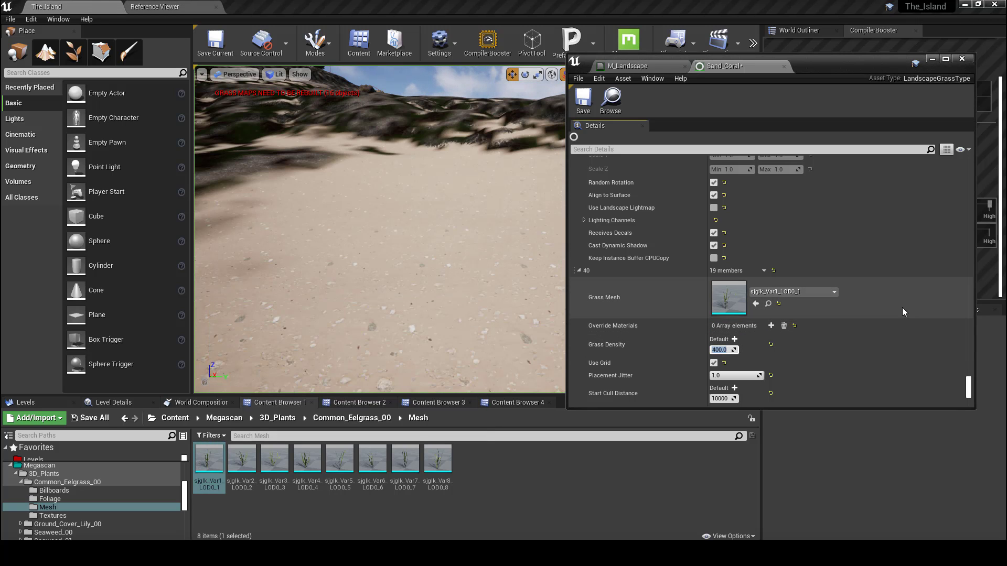
pyautogui.write('250')
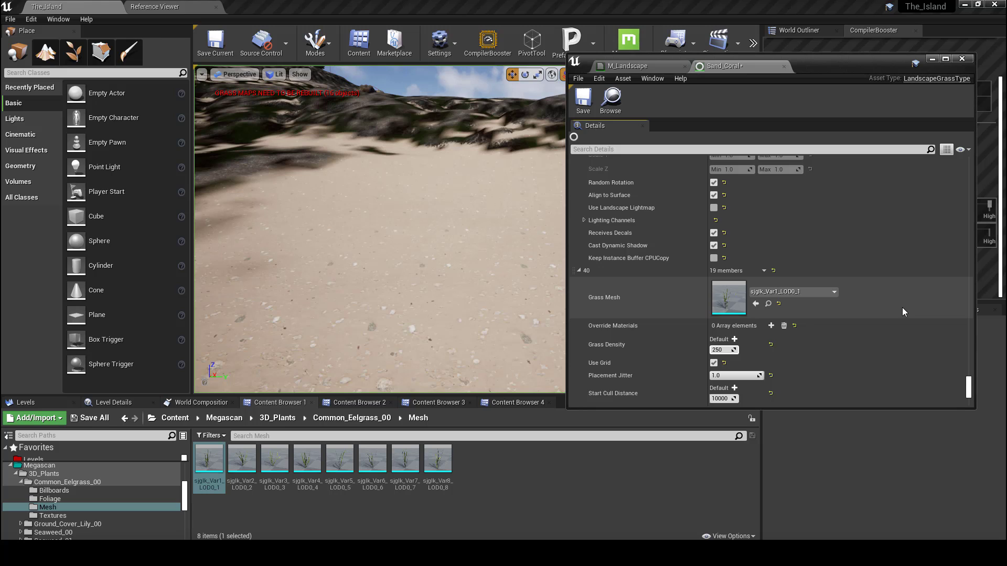
# Set the Start Cull Distance of grass variety 40 to 3500
pyautogui.scroll(-3, 892, 307)
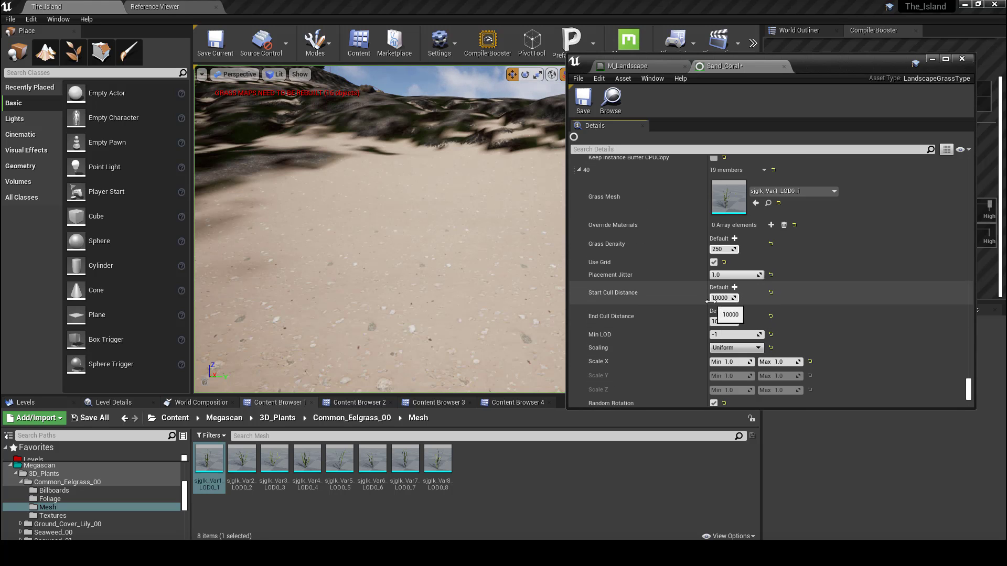
pyautogui.click(720, 298)
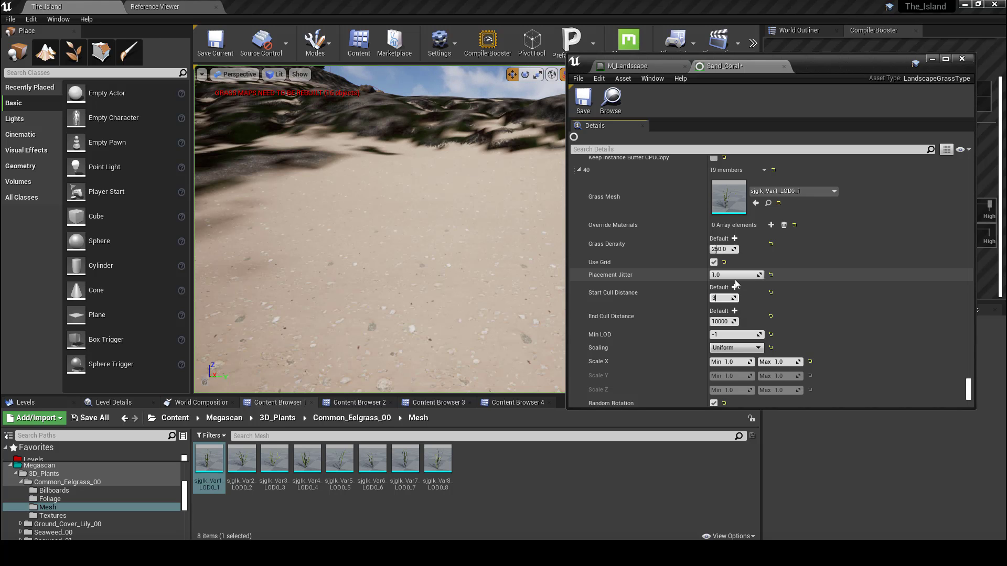
pyautogui.scroll(-2, 785, 262)
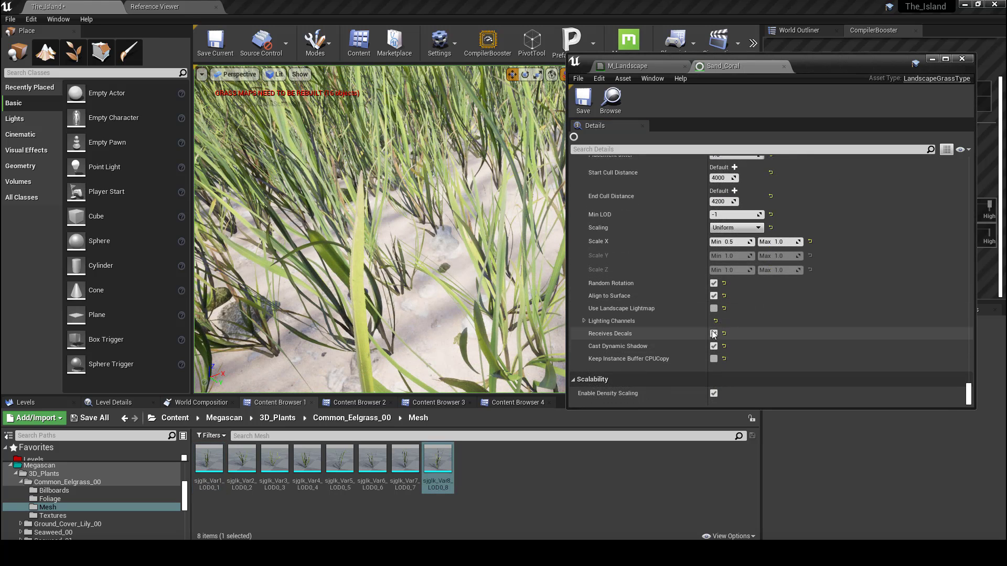
# Set the Grass Density of variety 47, which uses sjglk_Var8_LOD0_8, to 125
pyautogui.scroll(3, 715, 315)
pyautogui.scroll(3, 716, 316)
pyautogui.click(716, 316)
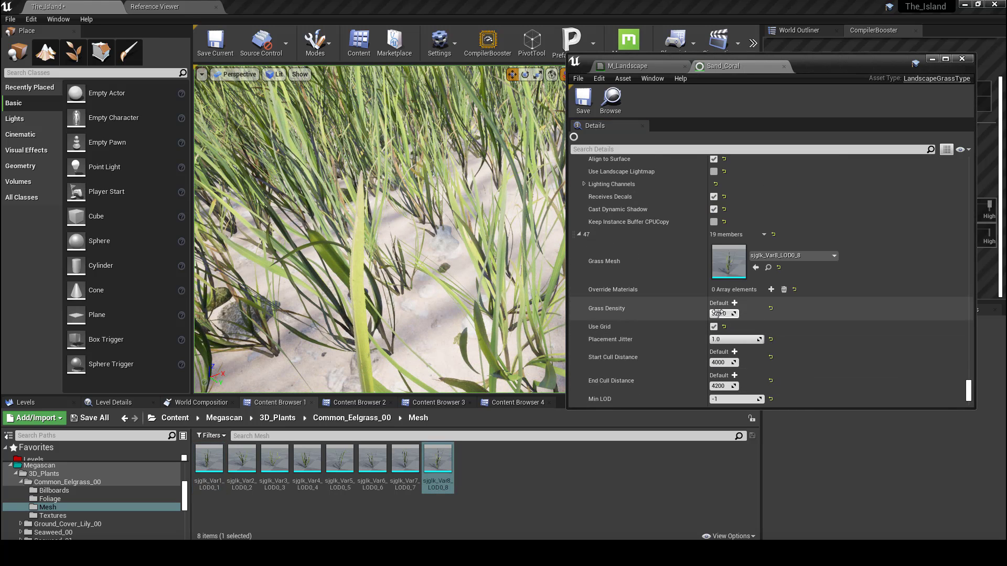
pyautogui.write('12')
pyautogui.scroll(-3, 699, 323)
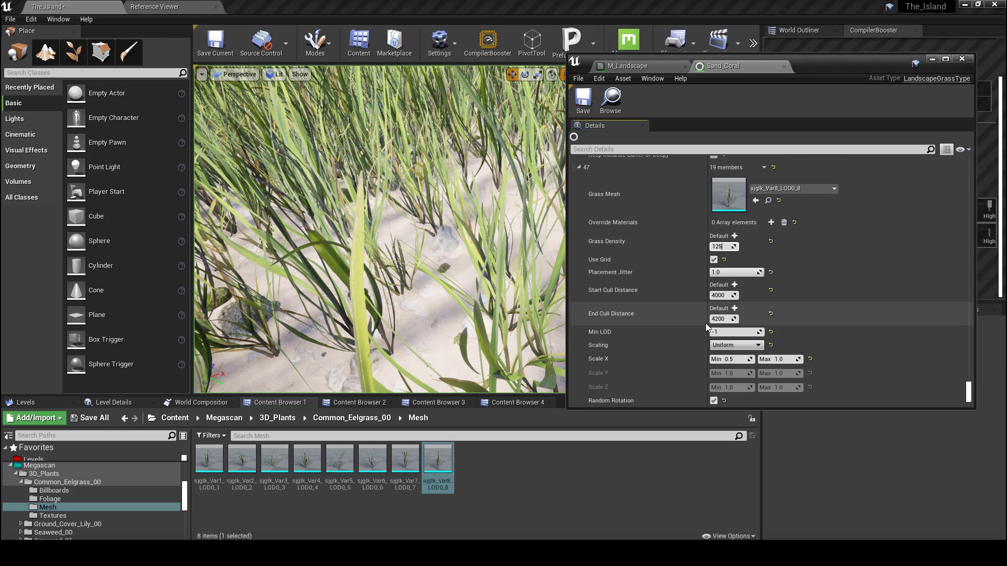
# Enter a new Grass Density for variety 46 and set the Grass Density of variety 45 to 200
pyautogui.scroll(6, 708, 309)
pyautogui.scroll(1, 716, 278)
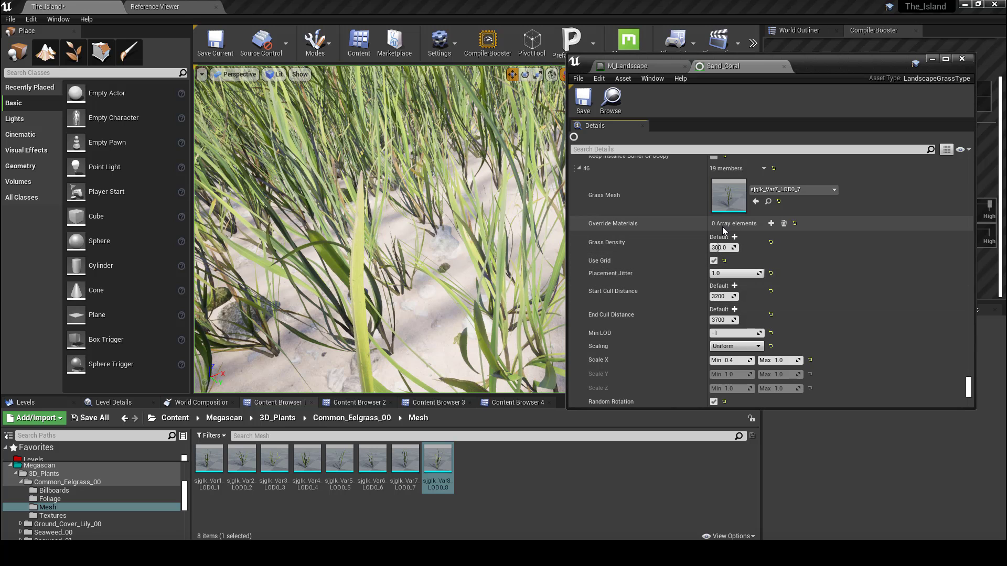
pyautogui.click(719, 247)
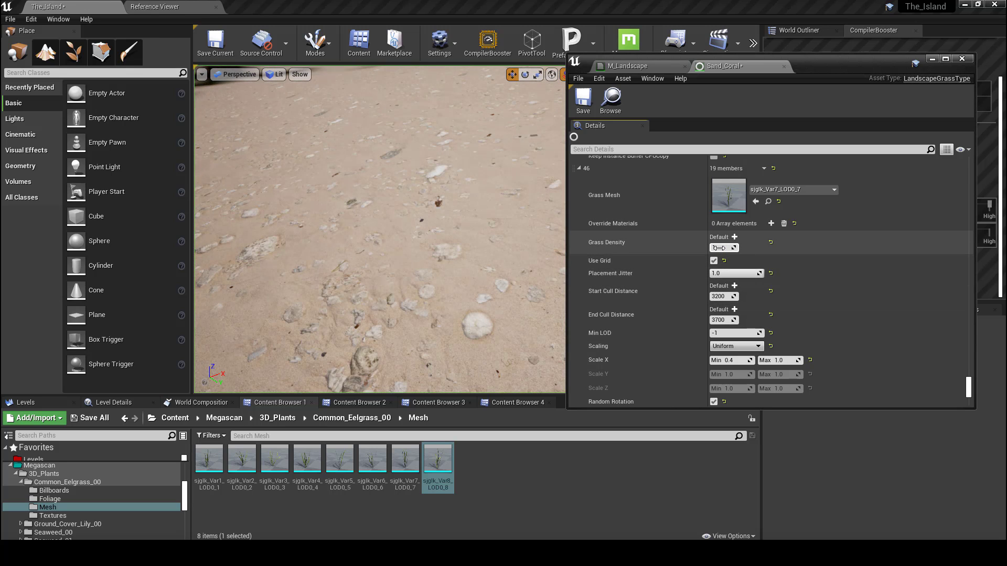
pyautogui.scroll(-5, 713, 249)
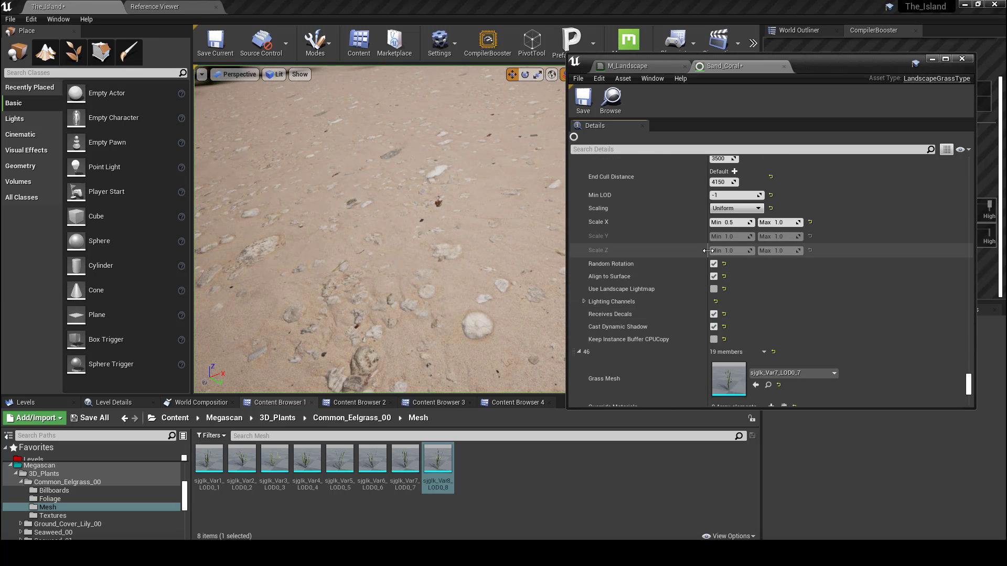
pyautogui.click(721, 194)
pyautogui.scroll(5, 760, 212)
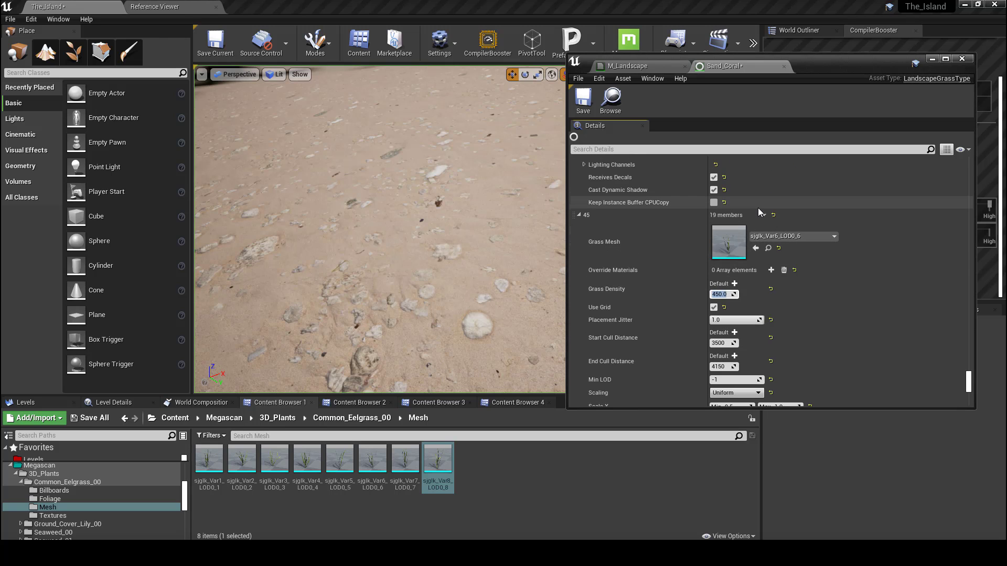
pyautogui.write('200')
# Set the Grass Density of eelgrass variety 44 to 120 and of variety 43 to 90
pyautogui.scroll(10, 760, 212)
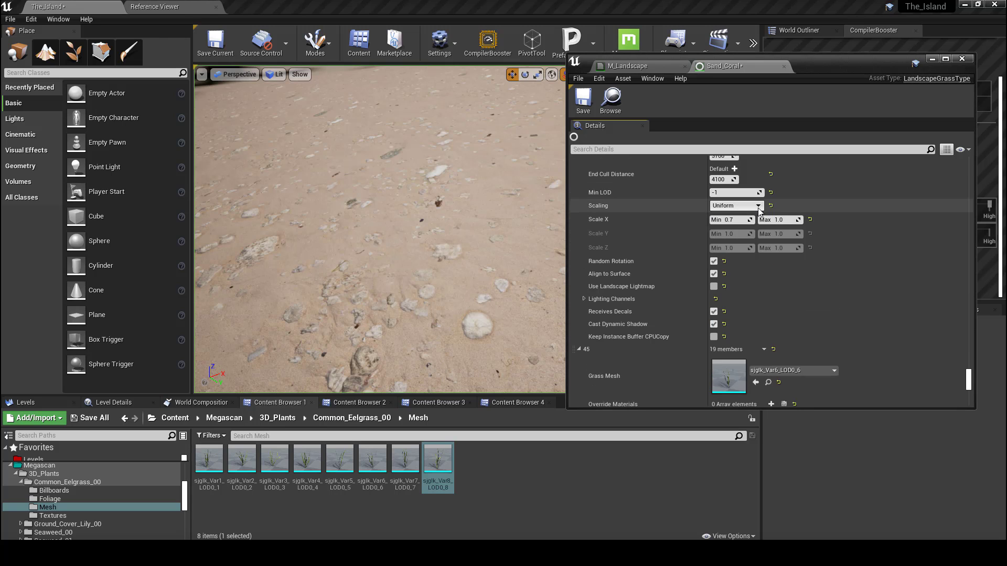
pyautogui.scroll(3, 735, 223)
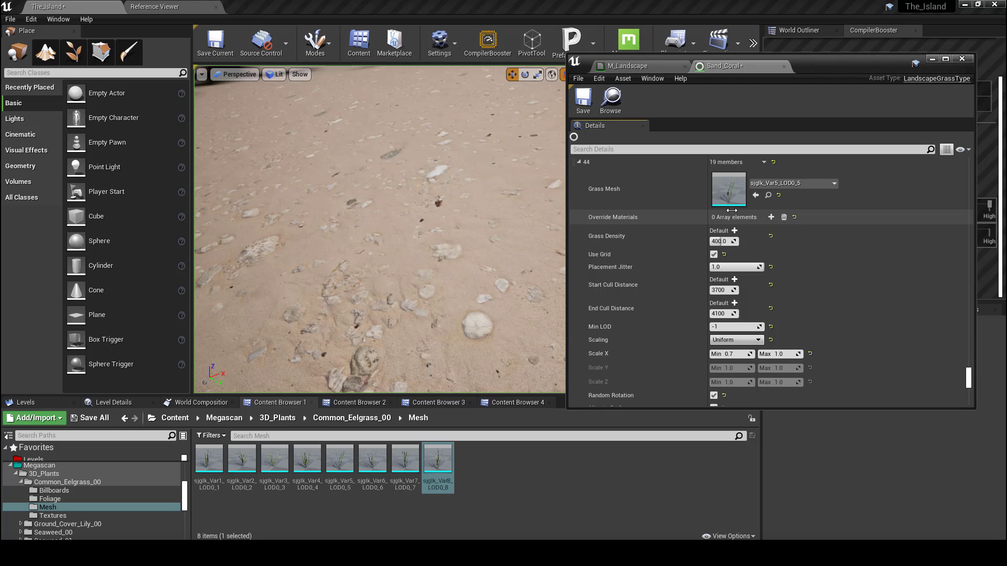
pyautogui.click(721, 241)
pyautogui.write('120')
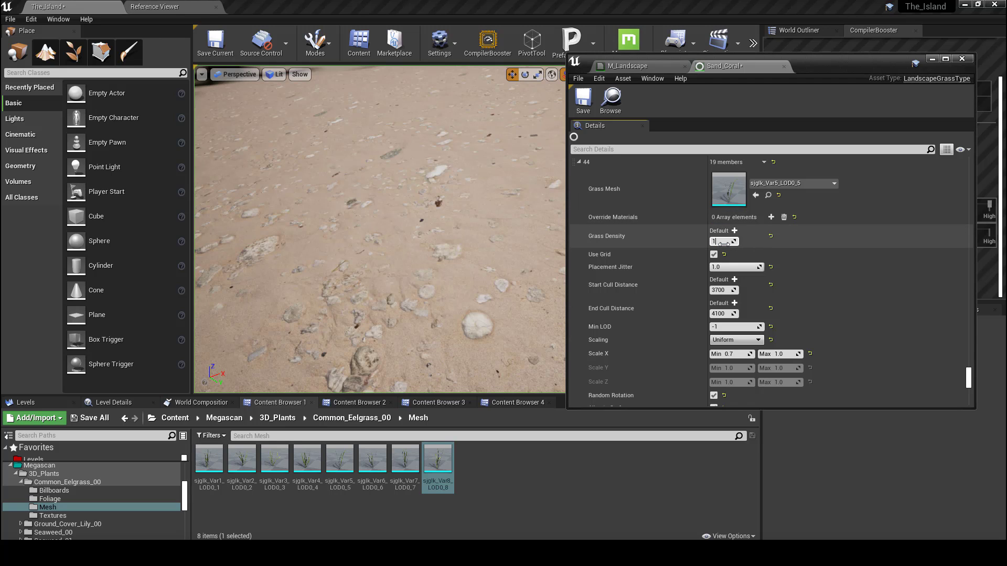
pyautogui.scroll(15, 801, 250)
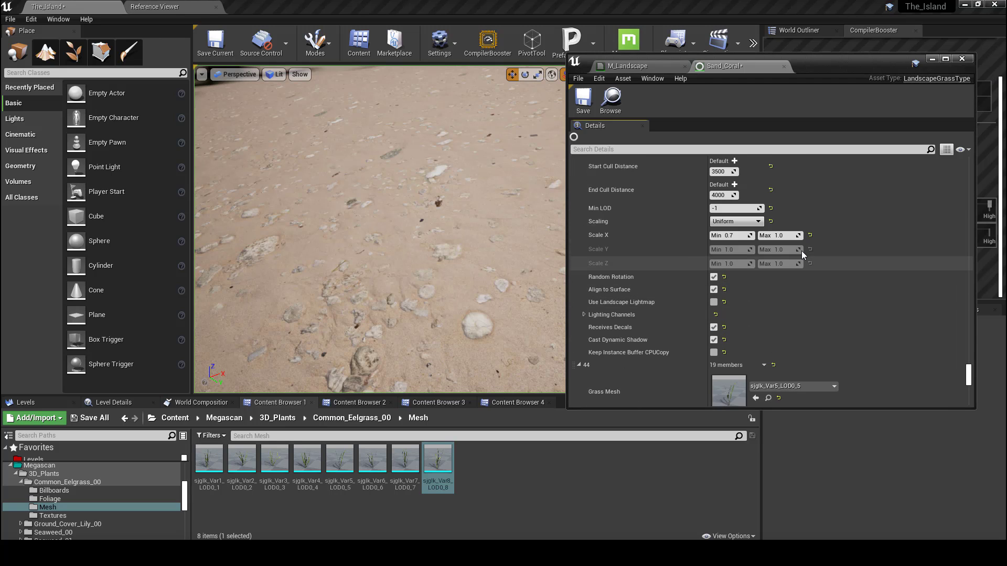
pyautogui.click(719, 190)
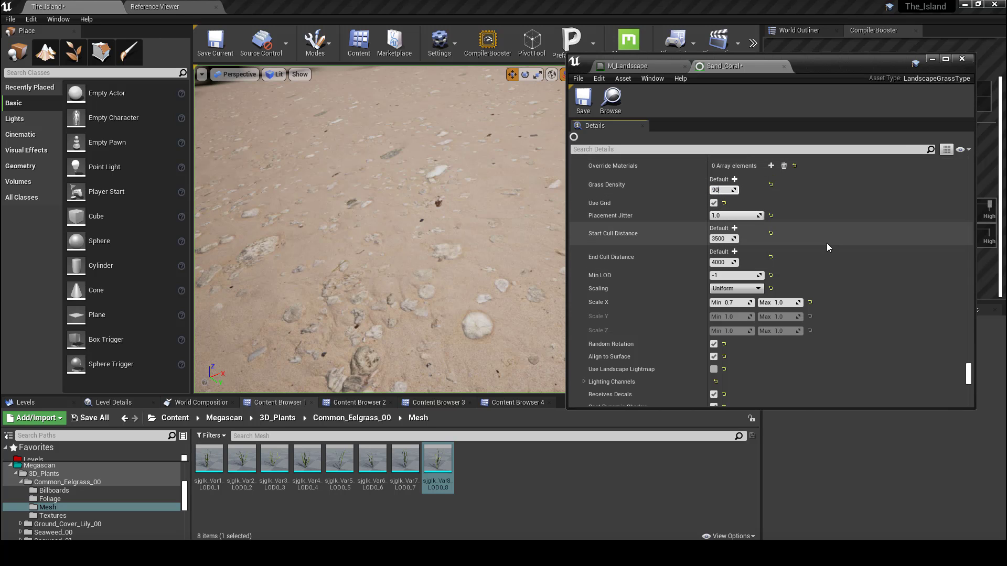
# Set the Grass Density of variety 42, which uses sjglk_Var3_LOD0_3, to 90
pyautogui.scroll(15, 826, 243)
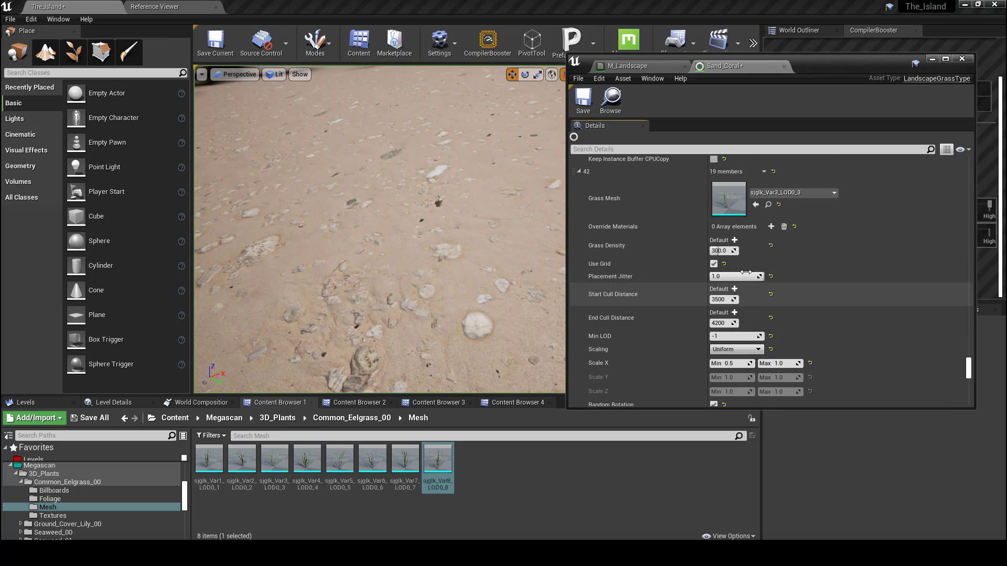
pyautogui.click(731, 250)
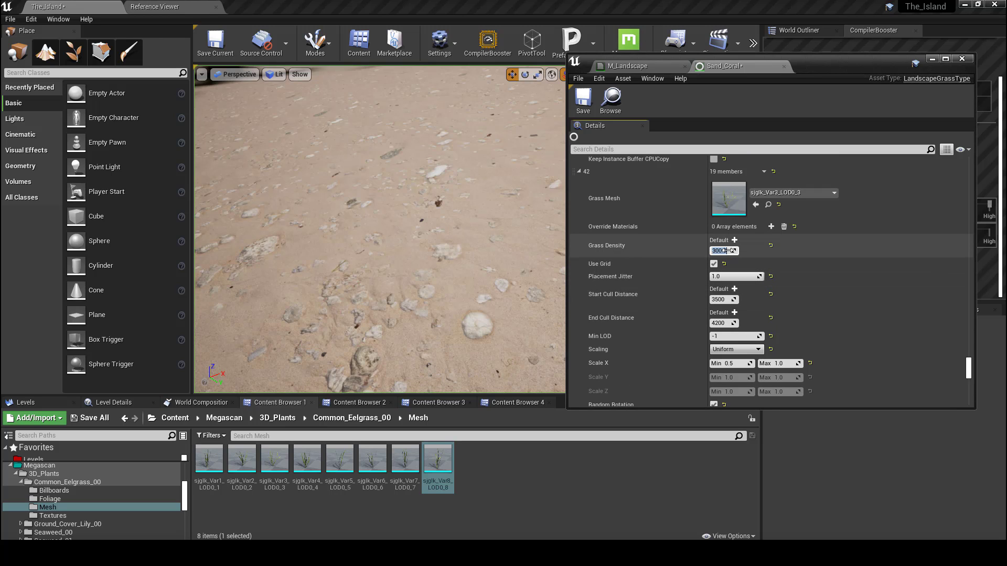
pyautogui.write('90')
# Lower the Grass Density of variety 40, which uses sjglk_Var1_LOD0_1
pyautogui.scroll(10, 728, 250)
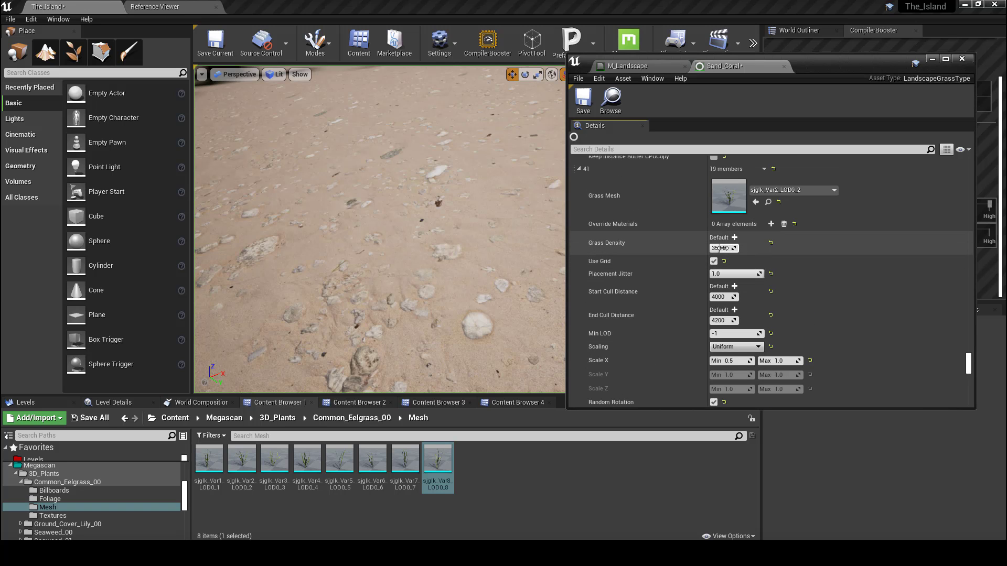
pyautogui.scroll(10, 724, 250)
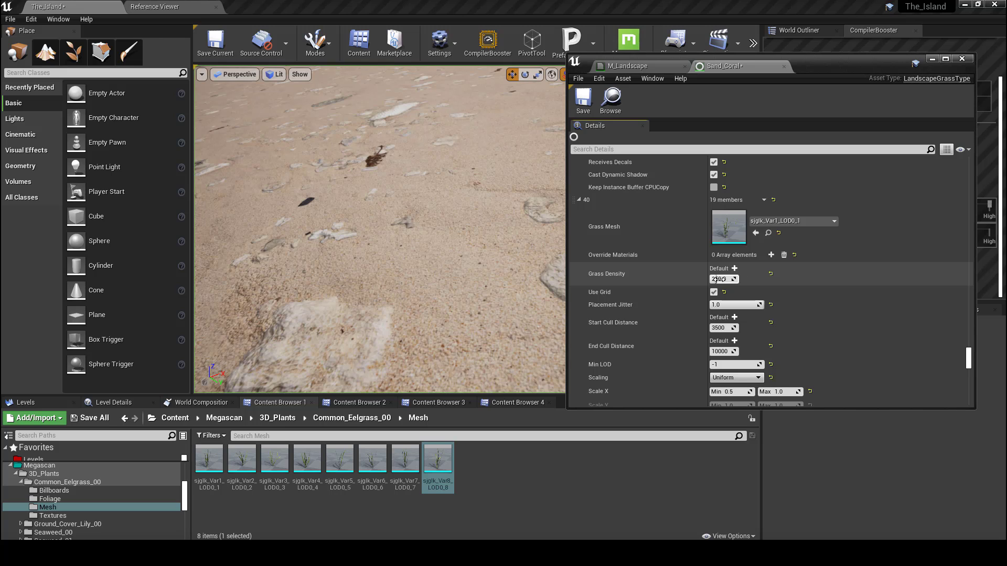
pyautogui.click(719, 279)
pyautogui.write('7')
pyautogui.scroll(10, 719, 279)
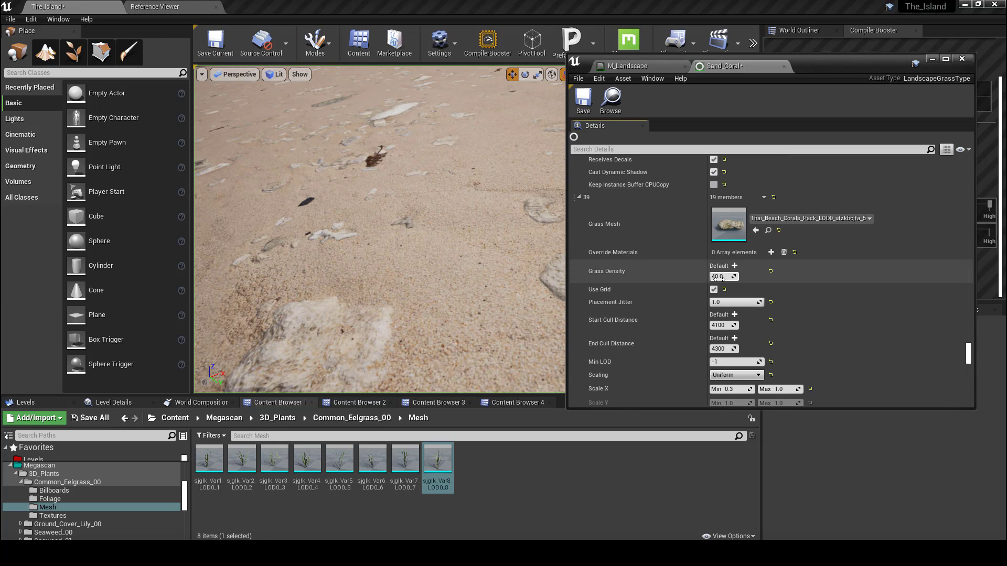
pyautogui.scroll(-3, 790, 271)
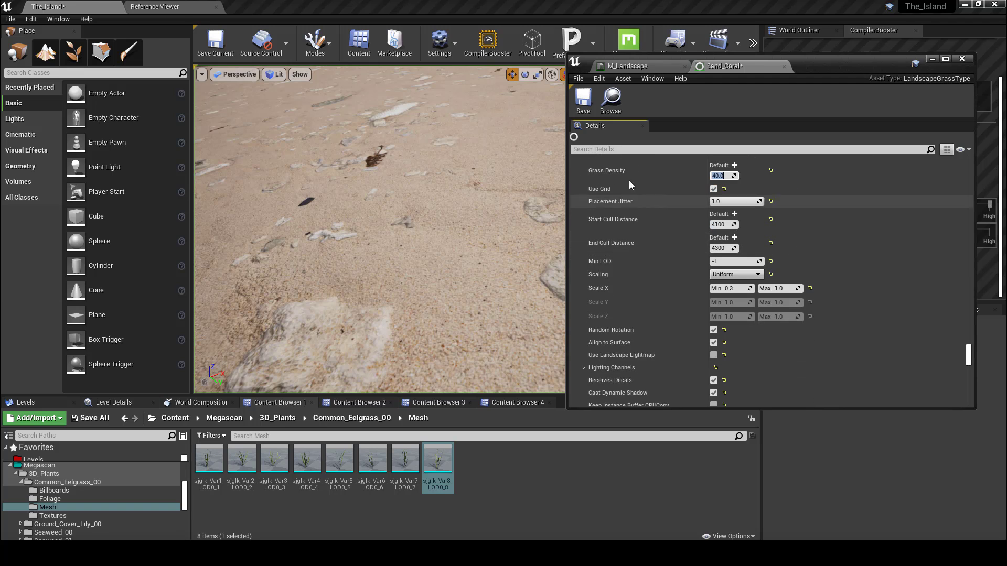
# Save the Sand_Coral grass type and minimise its editor to check the eelgrass on the sand in the level
pyautogui.click(583, 100)
pyautogui.click(932, 59)
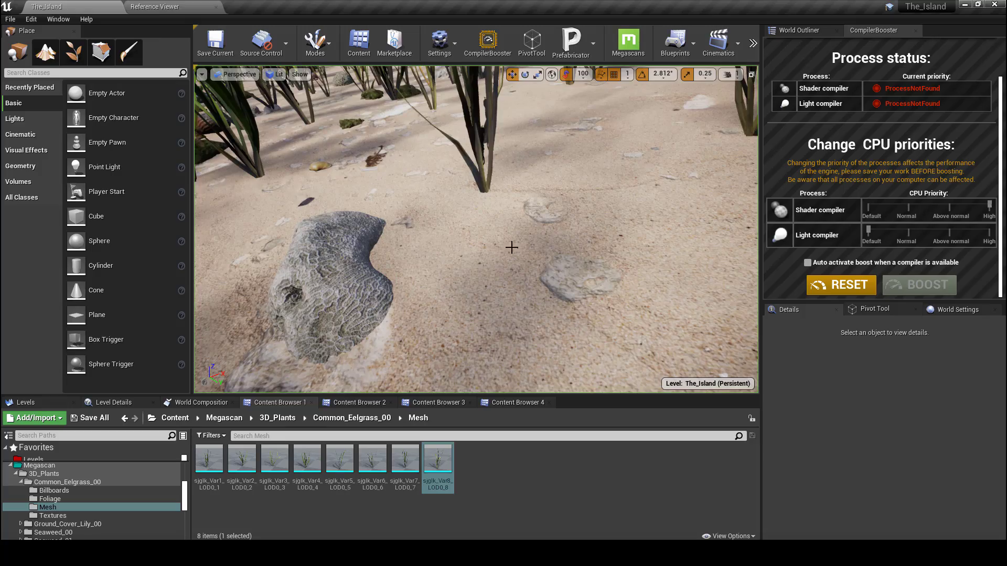
pyautogui.moveTo(508, 240); pyautogui.dragTo(556, 199, button='right')
pyautogui.moveTo(513, 223); pyautogui.dragTo(538, 233, button='right')
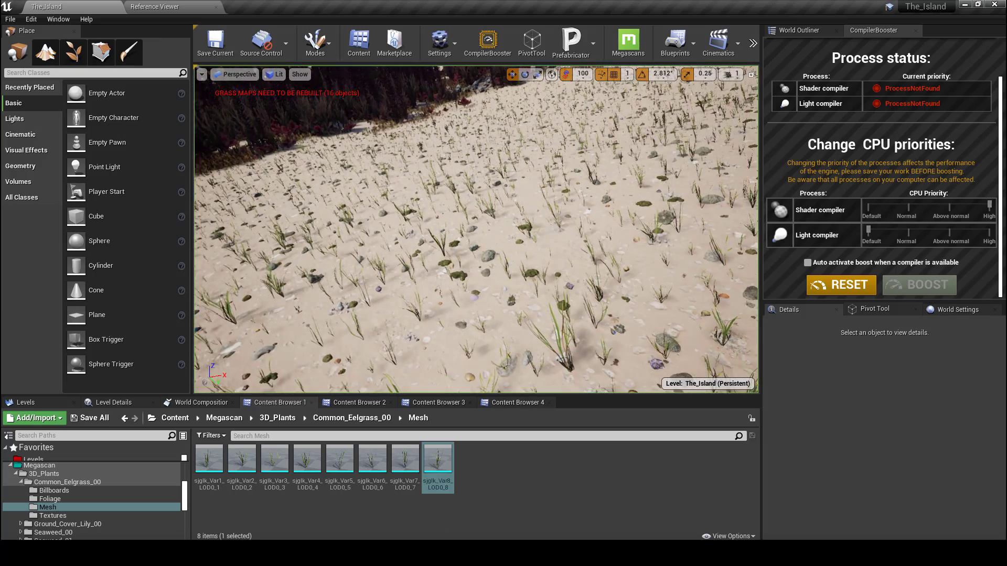
# Inspect the eelgrass, rocks, corals and tall seaweed across the seabed in the full-screen viewport, both close up and from above
pyautogui.press('F11')
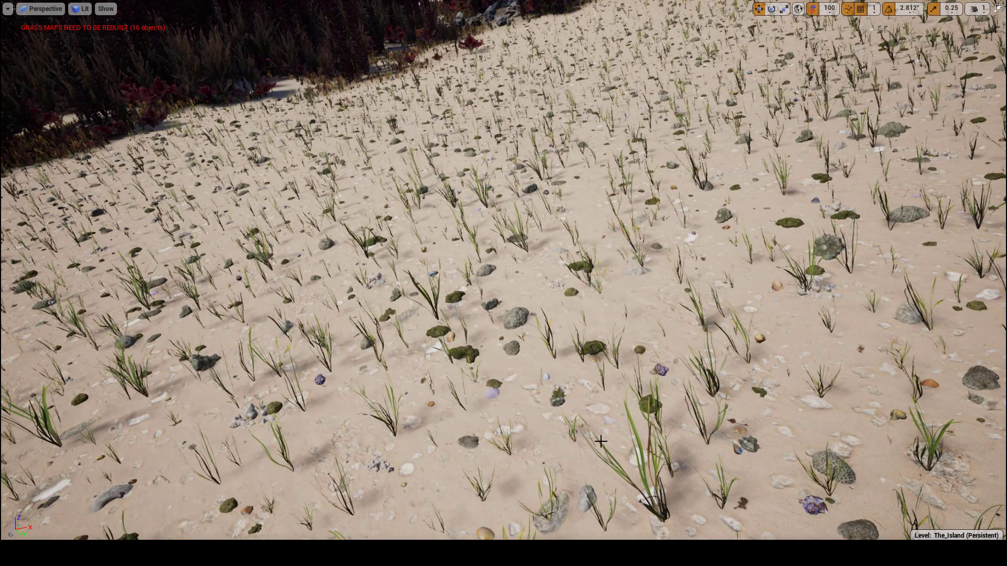
pyautogui.moveTo(791, 317); pyautogui.dragTo(181, 257, button='right')
pyautogui.press('w')
pyautogui.moveTo(708, 301); pyautogui.dragTo(503, 331, button='right')
pyautogui.moveTo(644, 314); pyautogui.dragTo(650, 333, button='right')
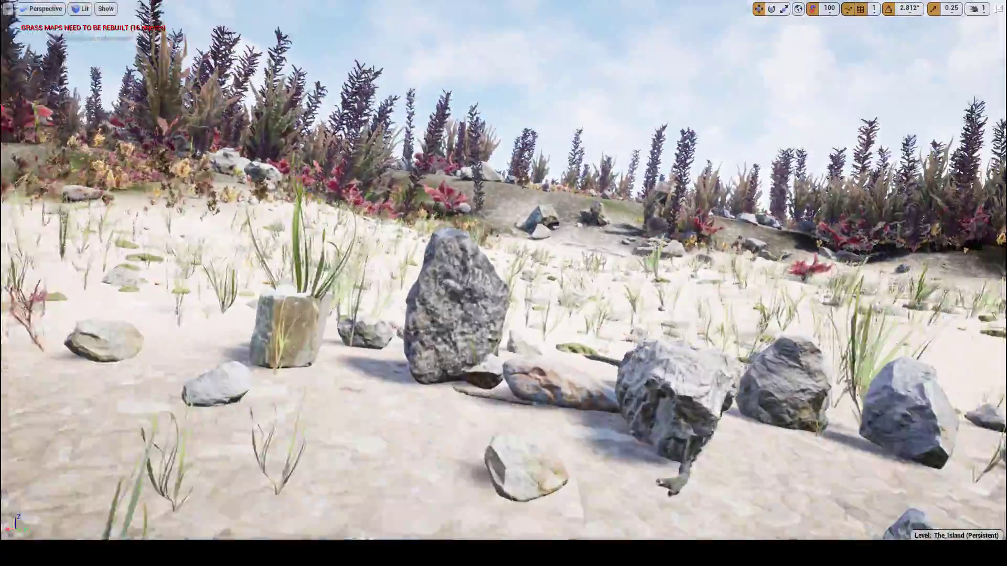
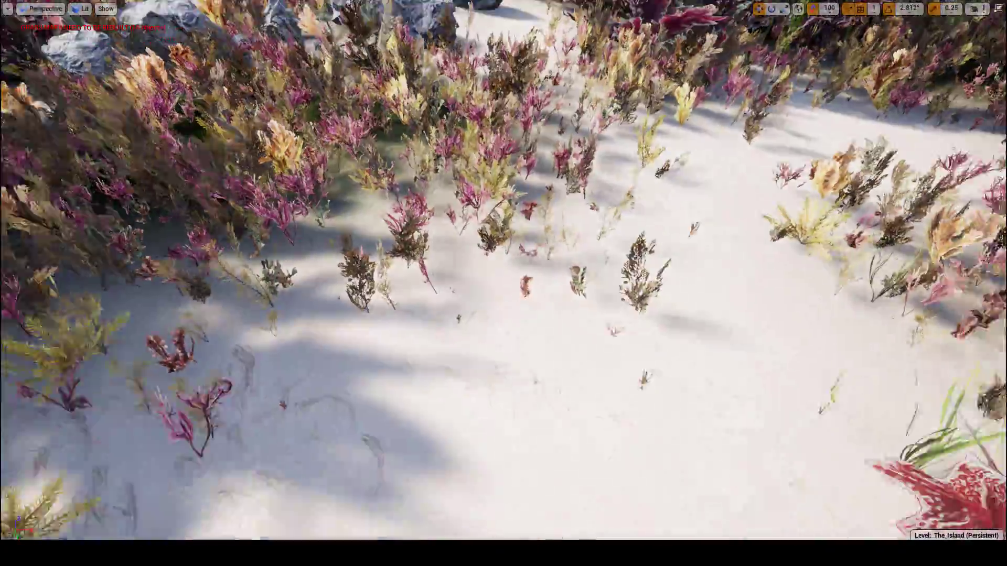
pyautogui.moveTo(504, 283); pyautogui.dragTo(220, 173, button='right')
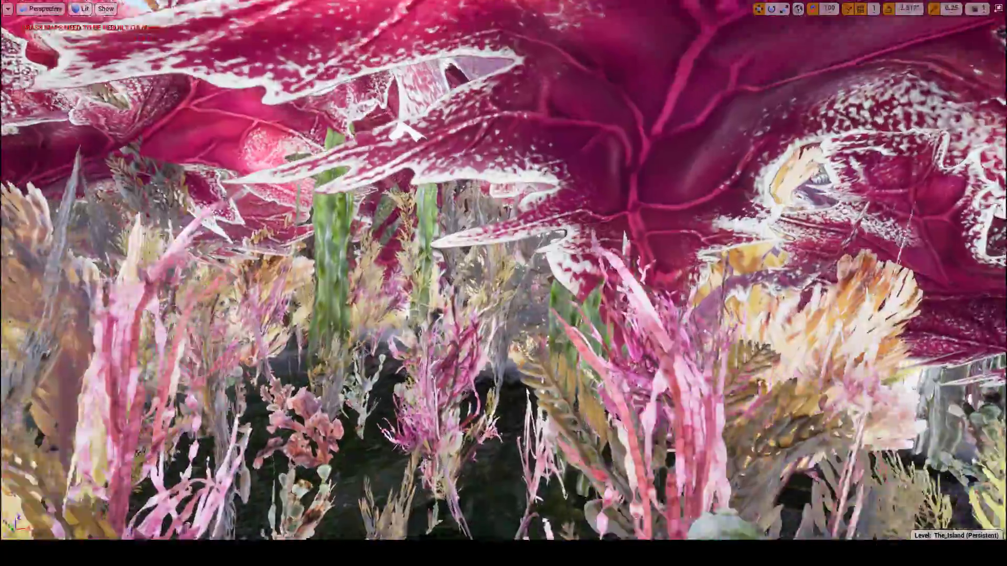
pyautogui.press('s')
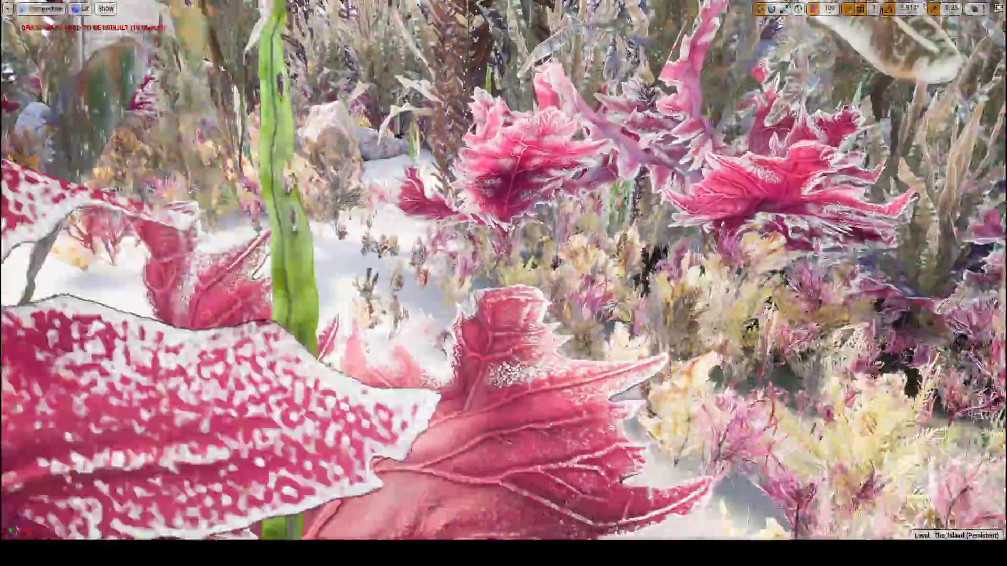
pyautogui.press('s')
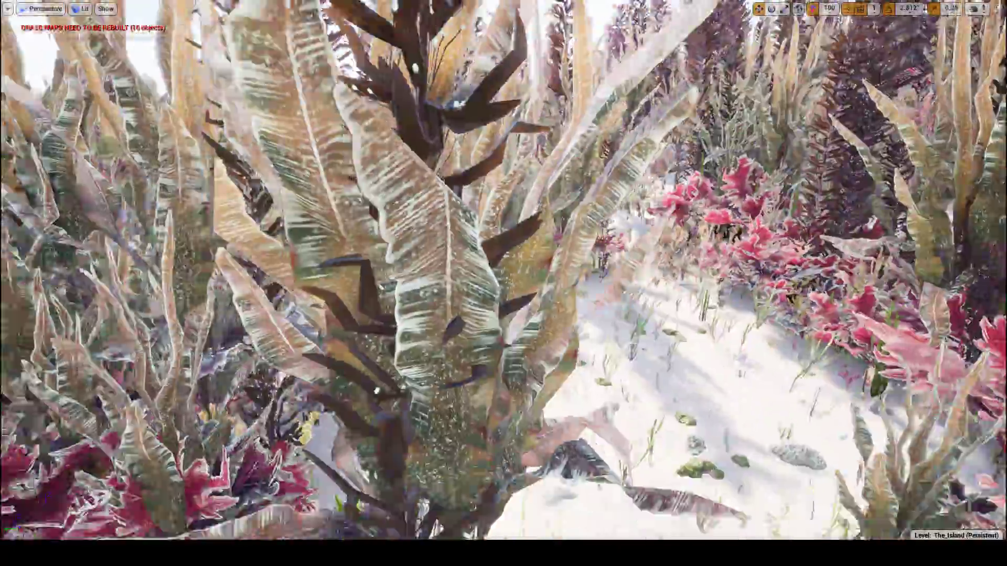
pyautogui.press('w')
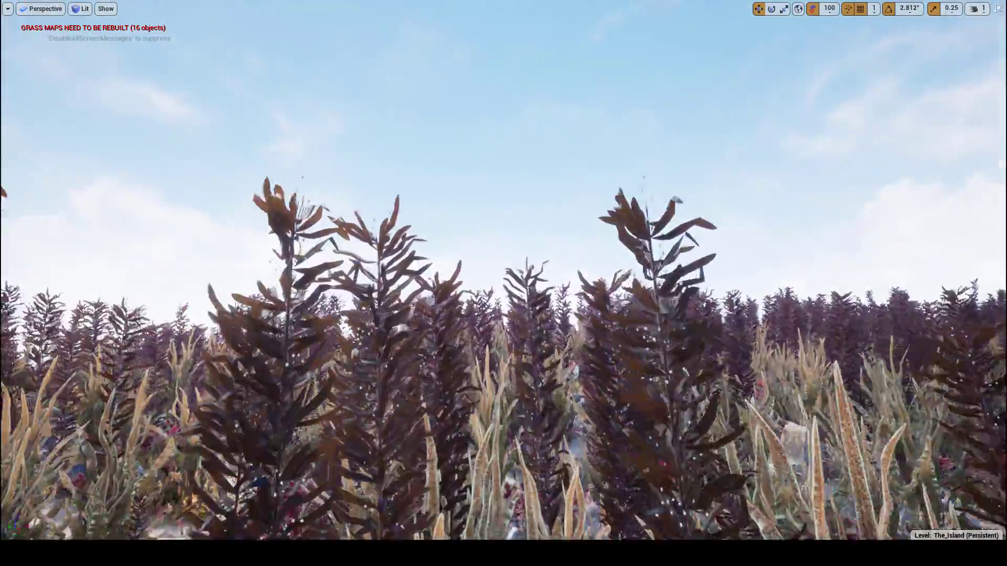
pyautogui.press('w')
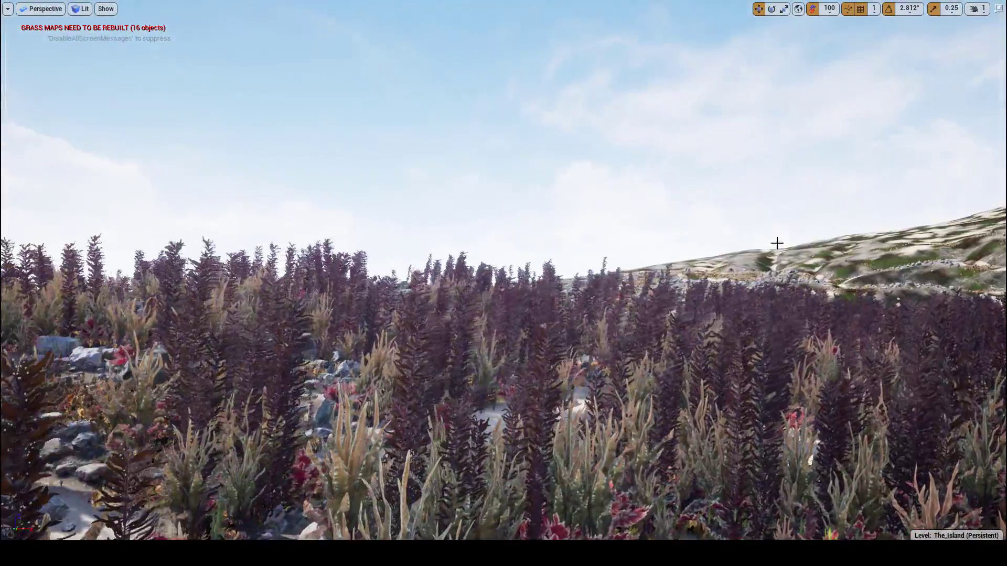
pyautogui.moveTo(885, 92); pyautogui.dragTo(934, 113, button='right')
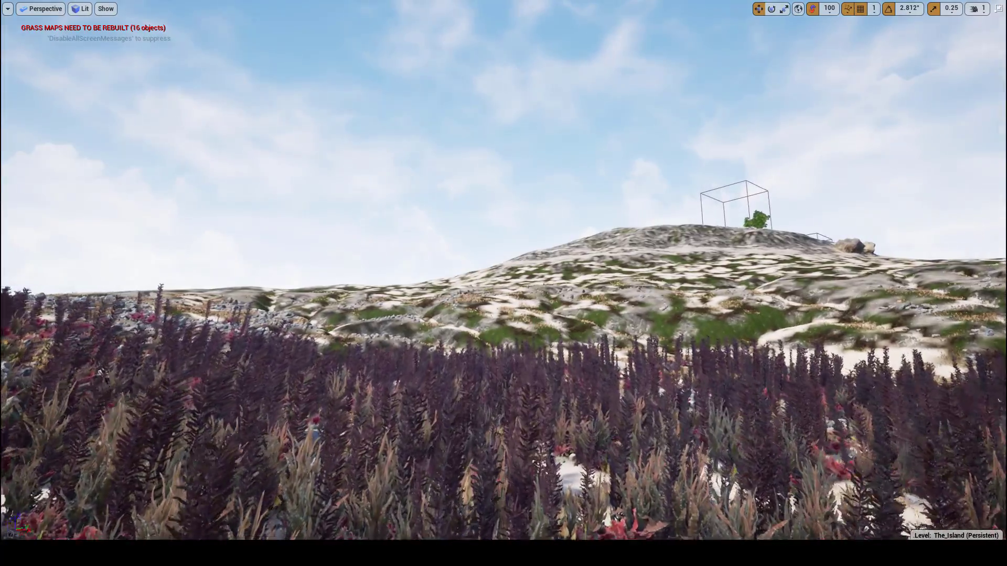
pyautogui.moveTo(503, 283); pyautogui.dragTo(546, 295, button='right')
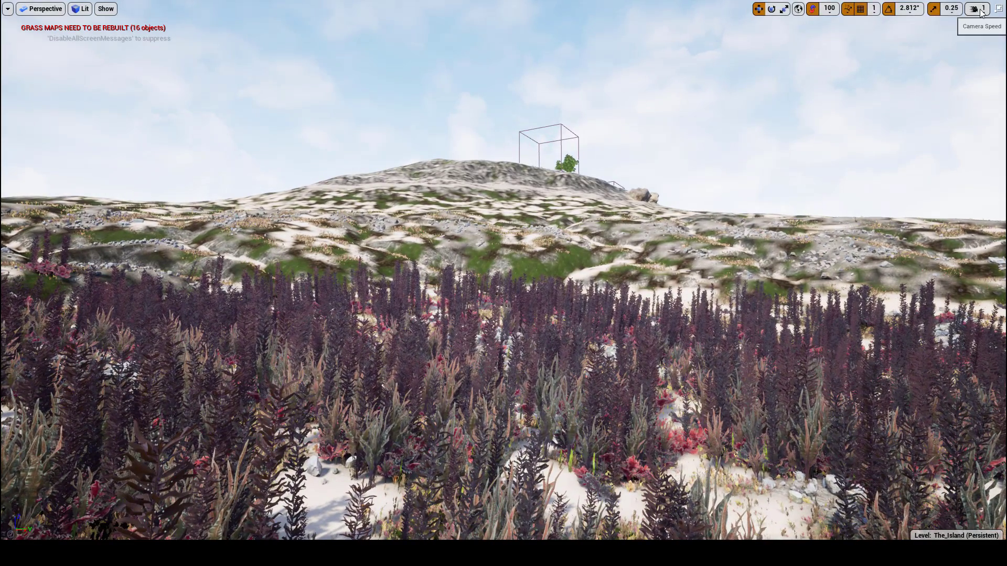
# Set the camera speed to 2 and survey the plant distribution over the grassy and rocky slopes below the hilltop
pyautogui.click(977, 9)
pyautogui.click(924, 34)
pyautogui.moveTo(791, 121); pyautogui.dragTo(845, 101, button='right')
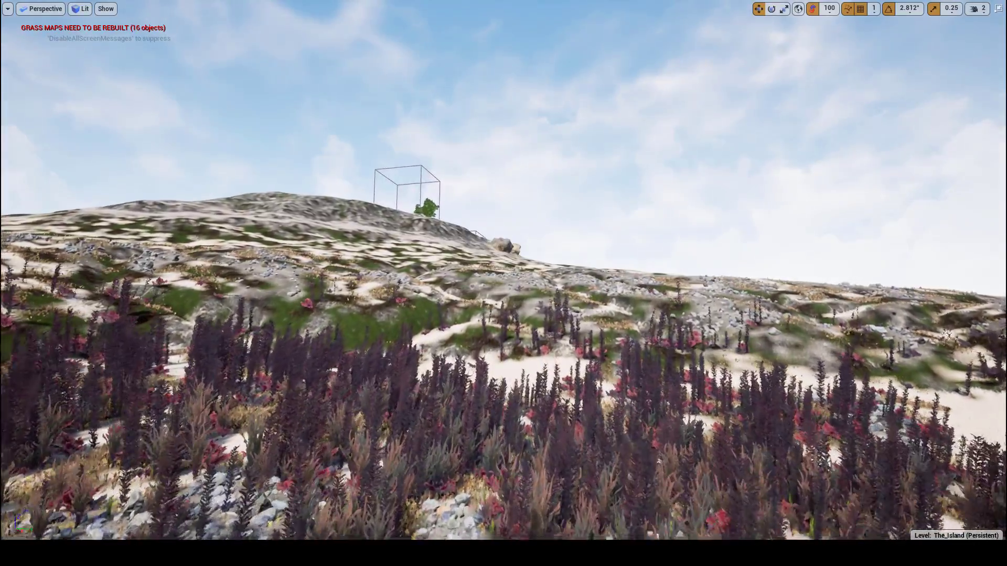
pyautogui.press('w')
pyautogui.moveTo(845, 101); pyautogui.dragTo(674, 153, button='right')
pyautogui.press('w')
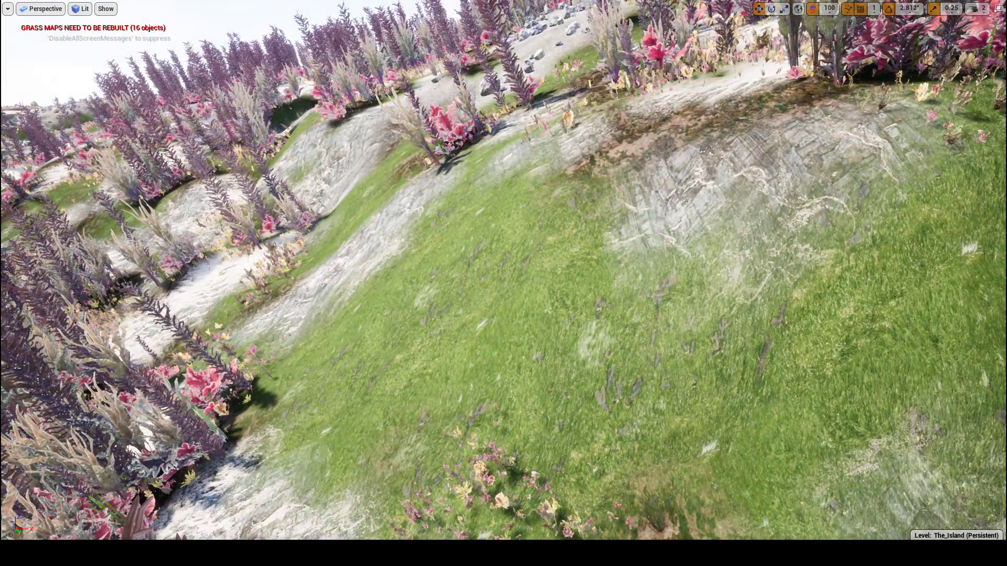
pyautogui.moveTo(777, 152); pyautogui.dragTo(523, 255, button='right')
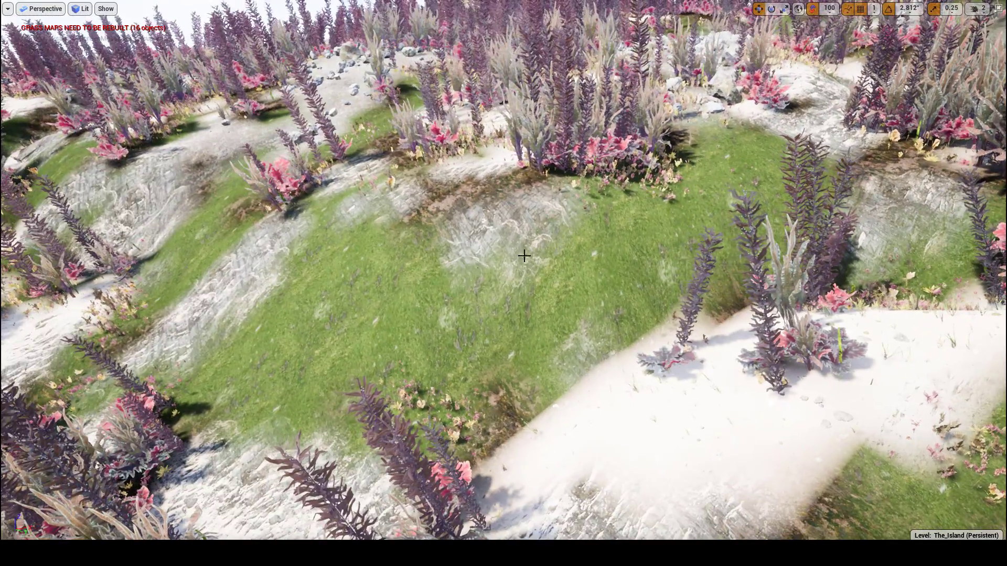
pyautogui.press('w')
pyautogui.moveTo(611, 222); pyautogui.dragTo(520, 185, button='right')
pyautogui.press('w')
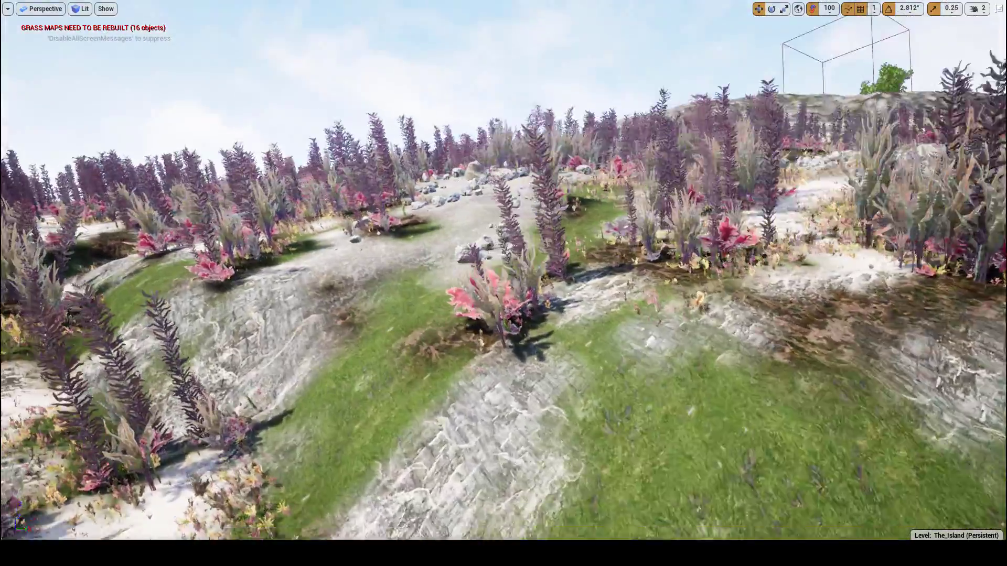
pyautogui.moveTo(611, 199); pyautogui.dragTo(571, 222, button='right')
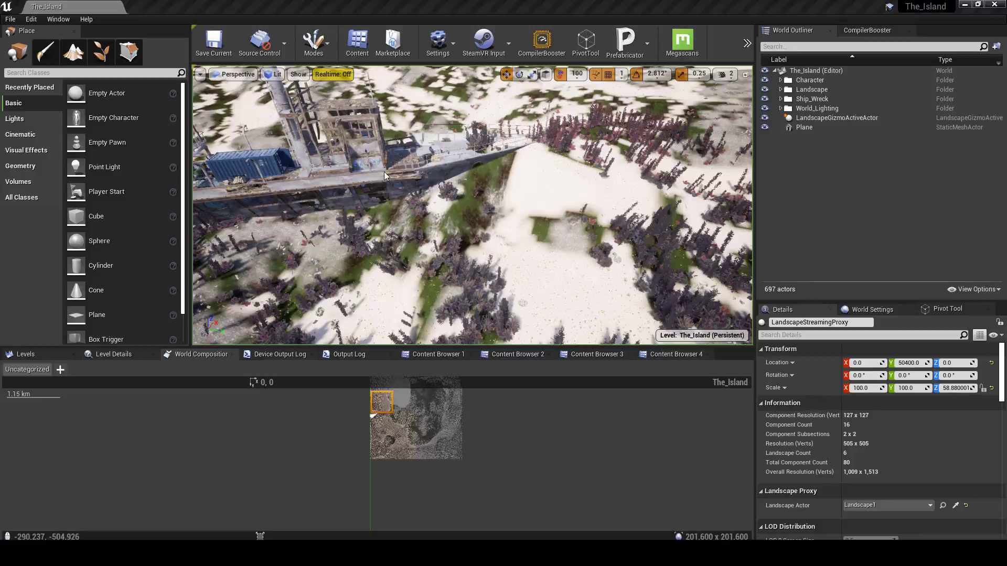
# Examine the vegetation around the shipwreck and along its railed deck in full screen, with the camera speed lowered to 1
pyautogui.press('F11')
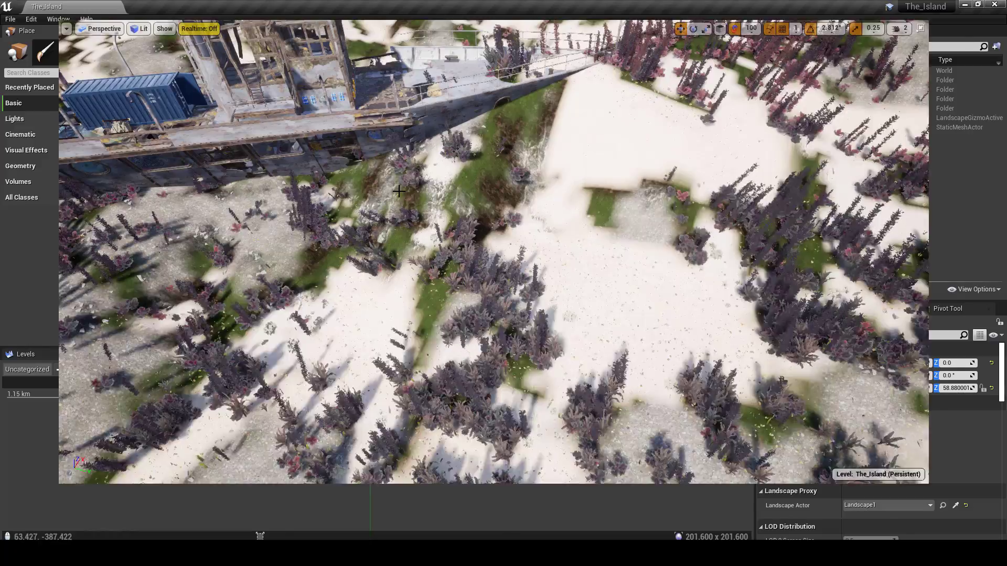
pyautogui.moveTo(503, 283); pyautogui.dragTo(522, 189, button='right')
pyautogui.press('w')
pyautogui.press('w')
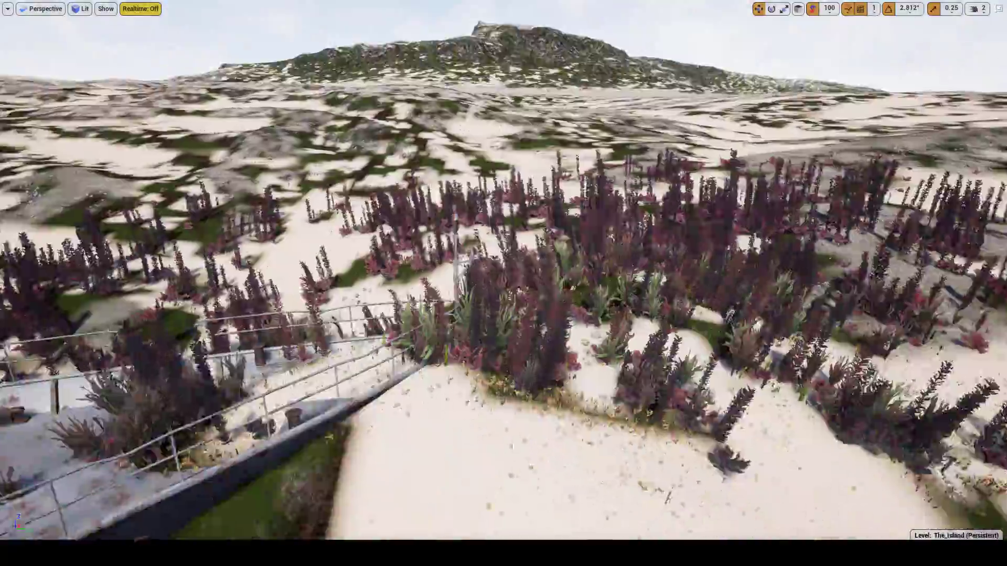
pyautogui.press('w')
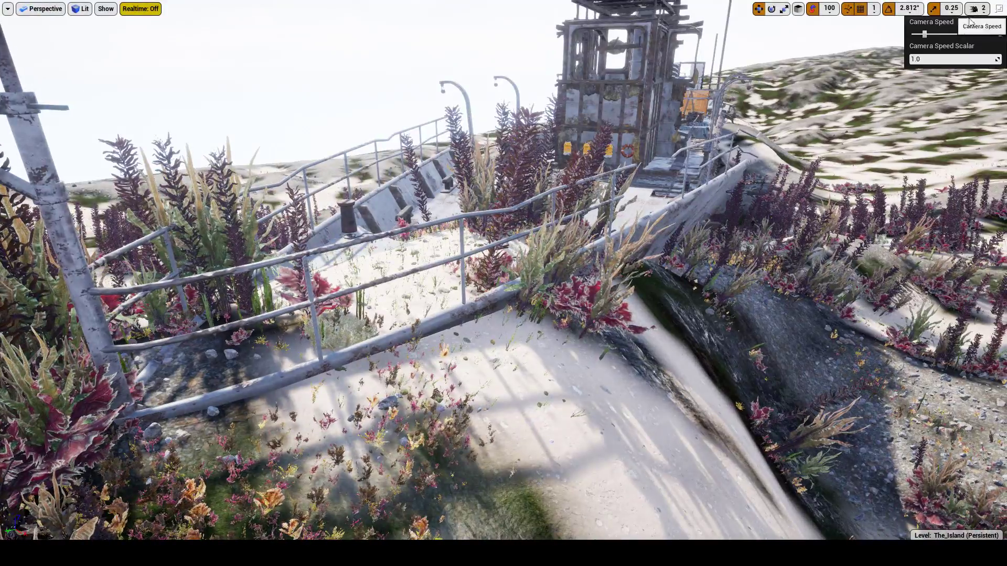
pyautogui.moveTo(504, 283); pyautogui.dragTo(388, 309, button='right')
pyautogui.press('d')
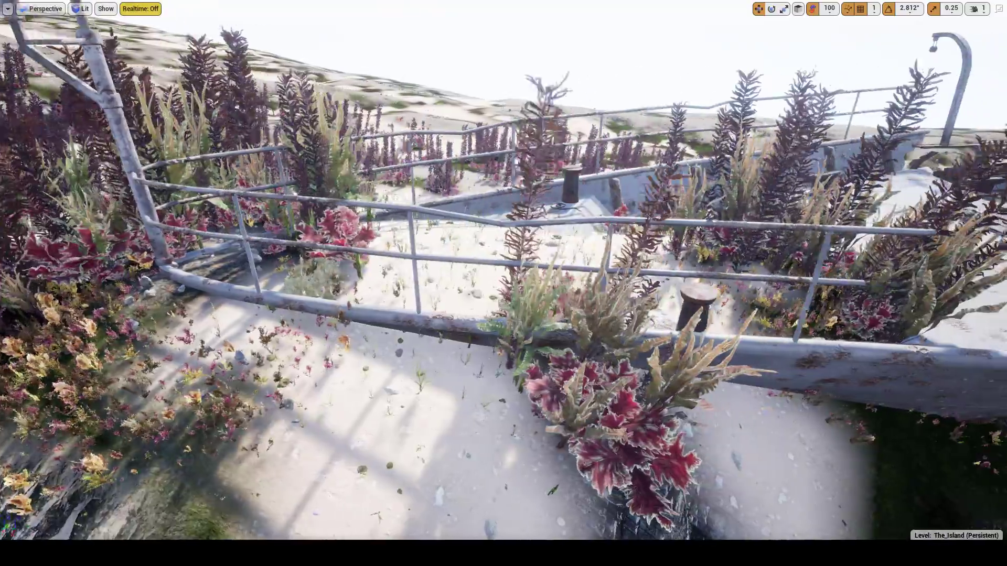
pyautogui.press('d')
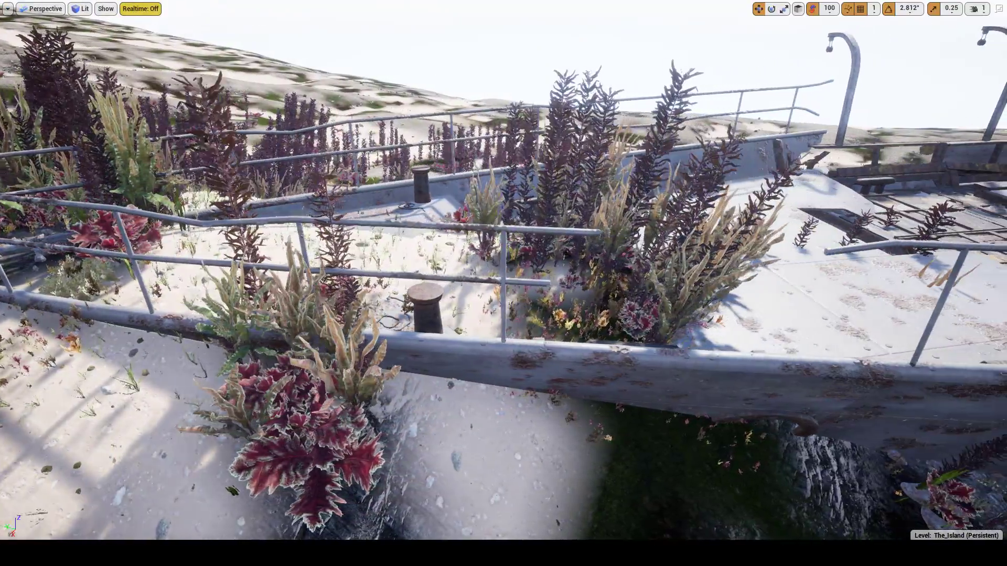
pyautogui.moveTo(503, 283); pyautogui.dragTo(398, 283, button='right')
pyautogui.press('d')
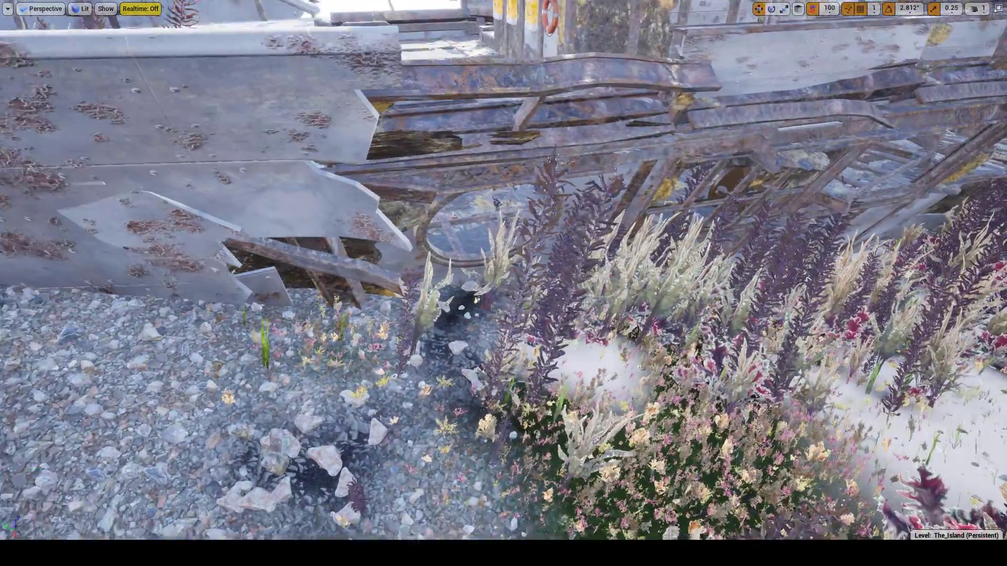
# Examine the plants inside the wreck, beside its hull and on the surrounding slopes, and return to the normal editor layout
pyautogui.press('w')
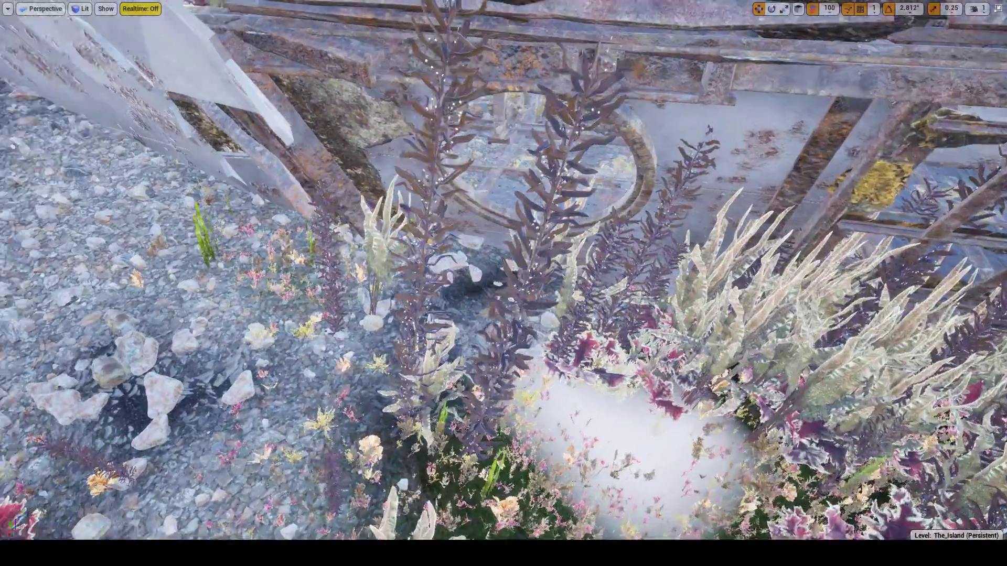
pyautogui.press('w')
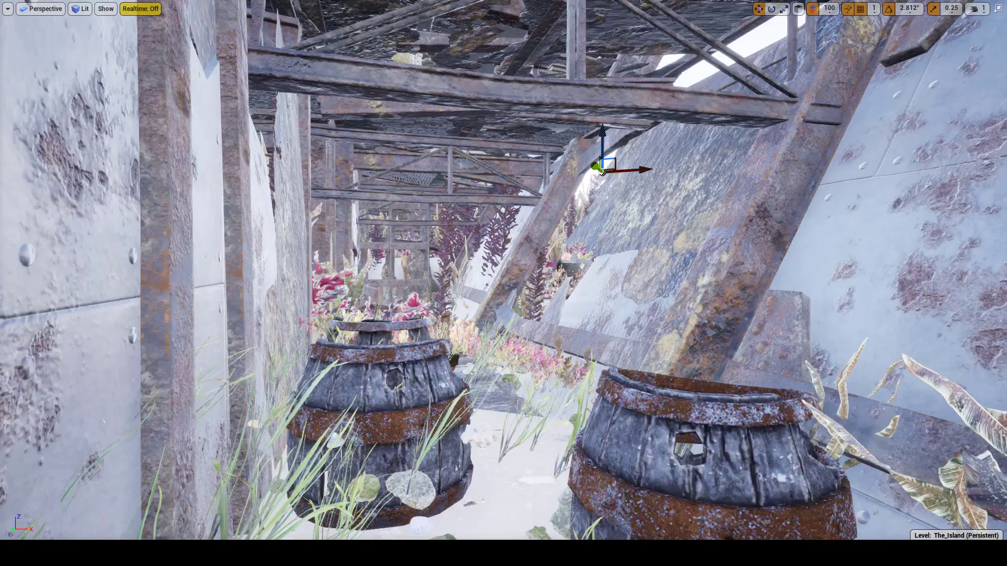
pyautogui.scroll(5, 697, 132)
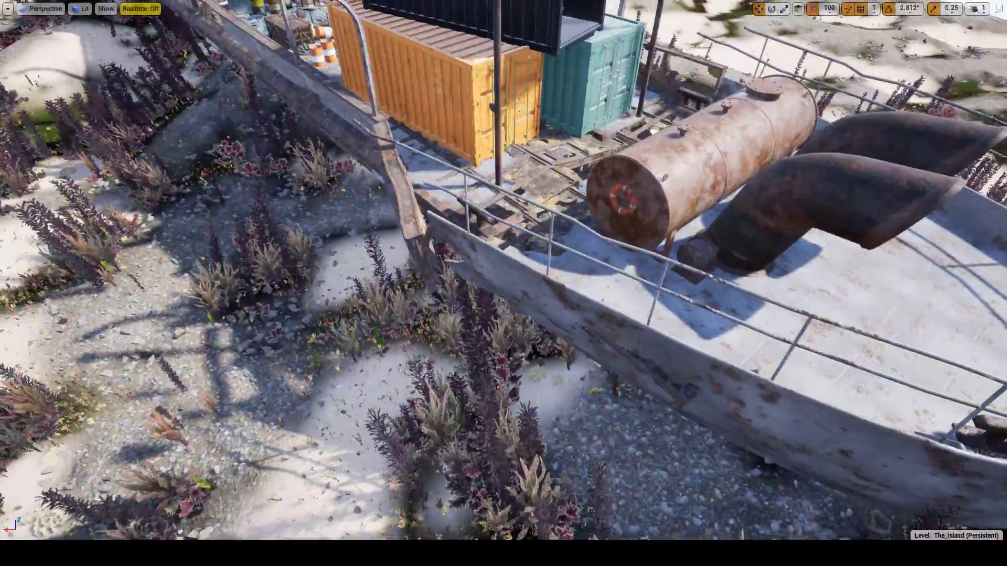
pyautogui.moveTo(504, 283); pyautogui.dragTo(398, 210, button='right')
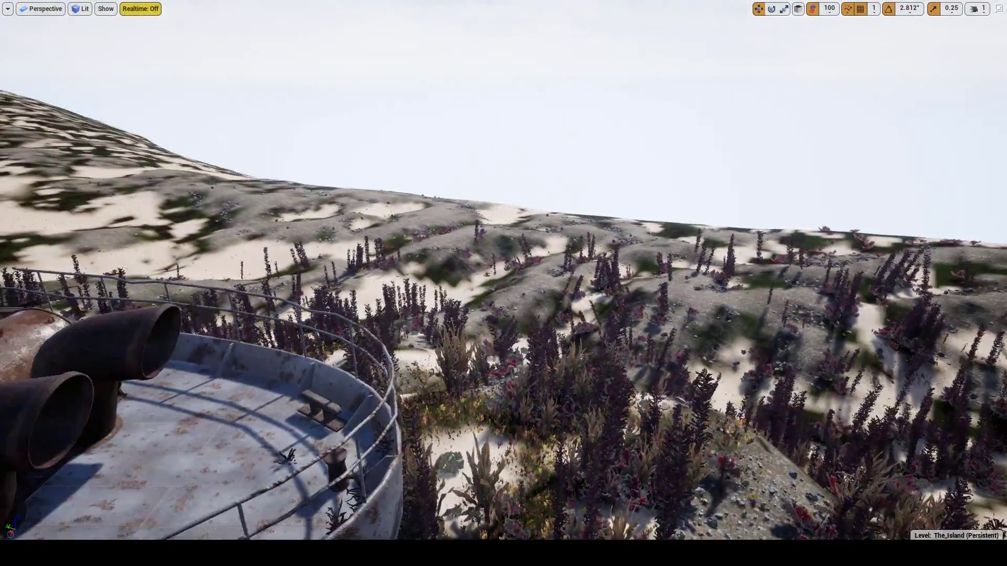
pyautogui.moveTo(504, 283); pyautogui.dragTo(608, 378, button='right')
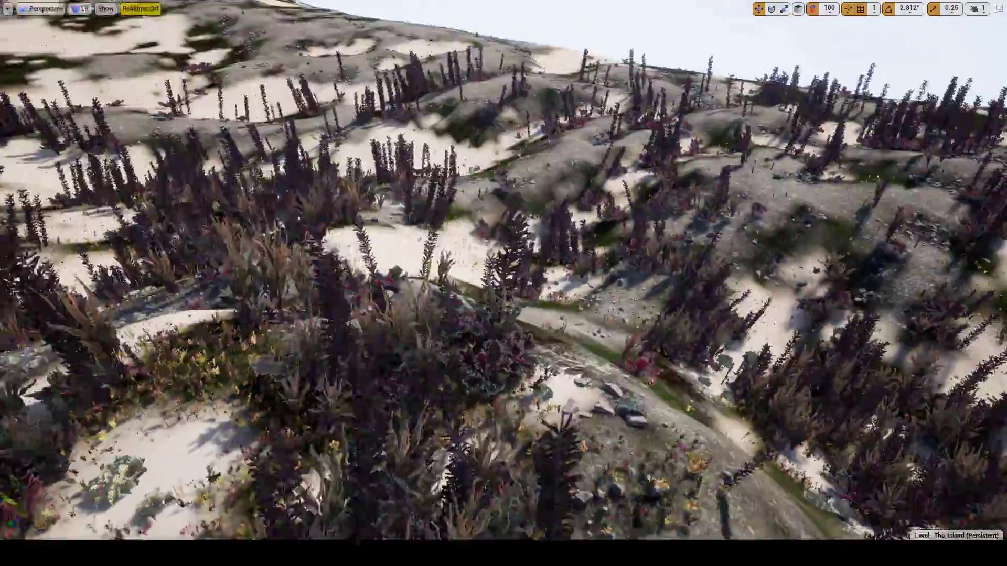
pyautogui.moveTo(503, 284); pyautogui.dragTo(398, 220, button='right')
pyautogui.moveTo(504, 283); pyautogui.dragTo(242, 205, button='right')
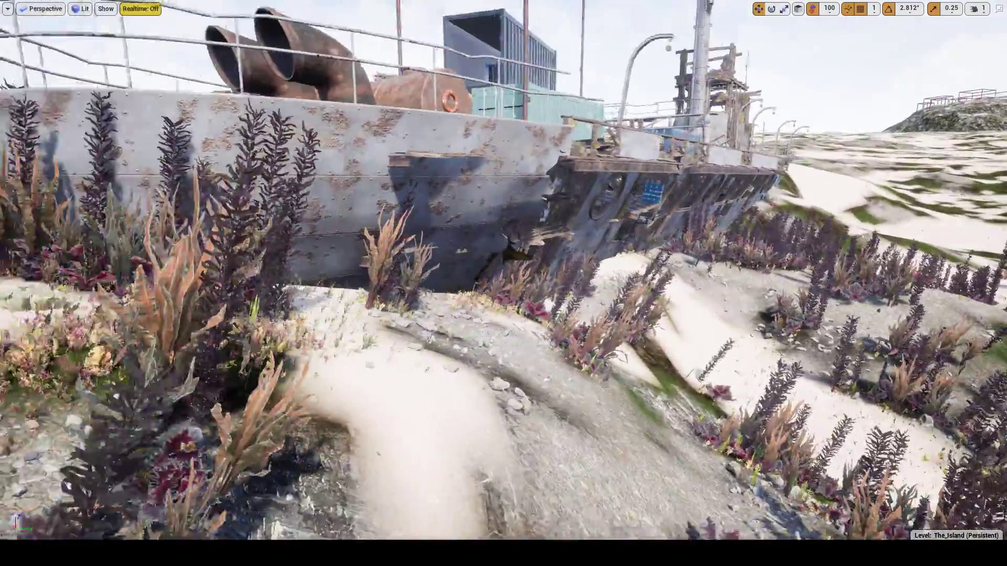
pyautogui.moveTo(503, 283); pyautogui.dragTo(409, 292, button='right')
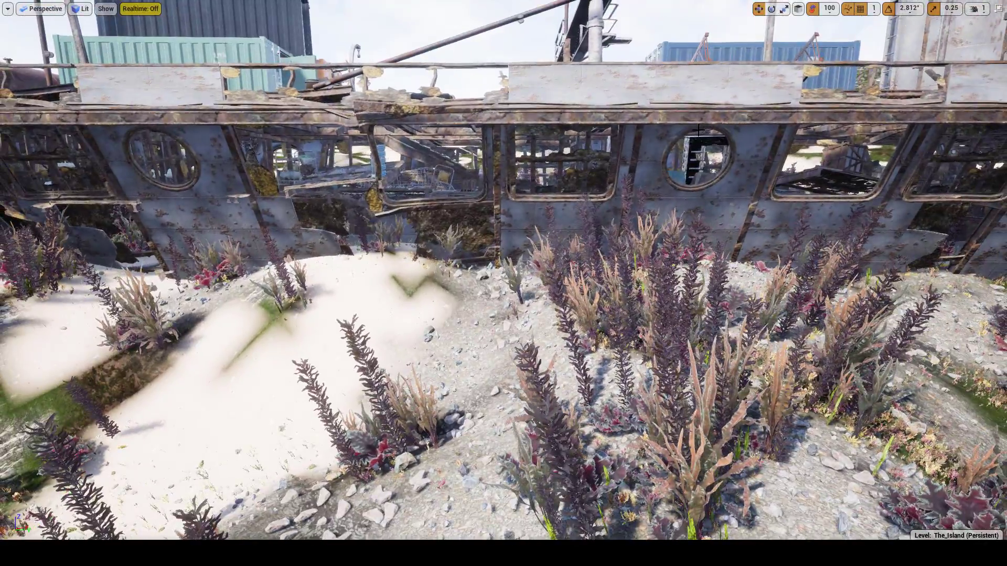
pyautogui.press('F11')
pyautogui.moveTo(595, 161); pyautogui.dragTo(593, 169, button='right')
pyautogui.moveTo(643, 209); pyautogui.dragTo(656, 158, button='right')
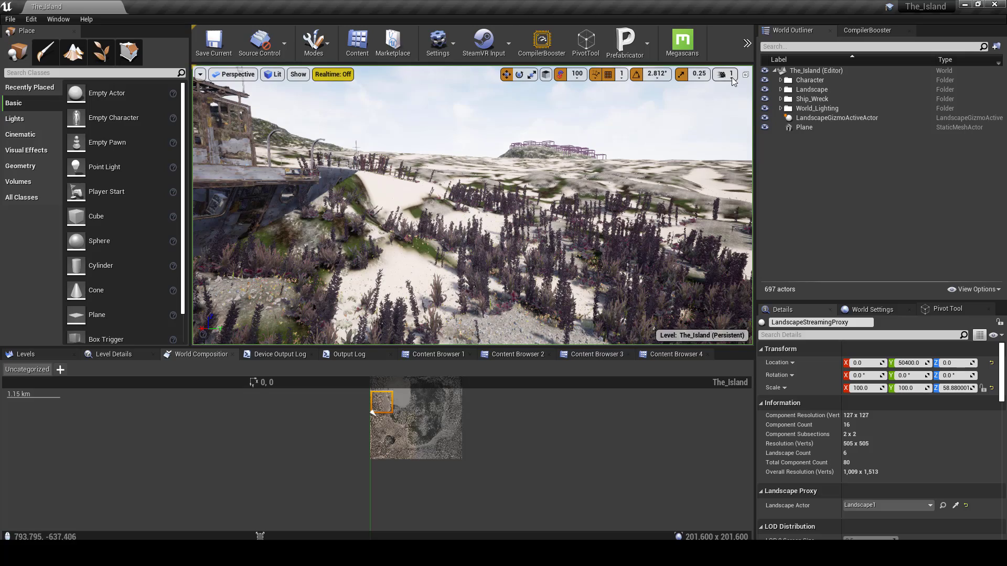